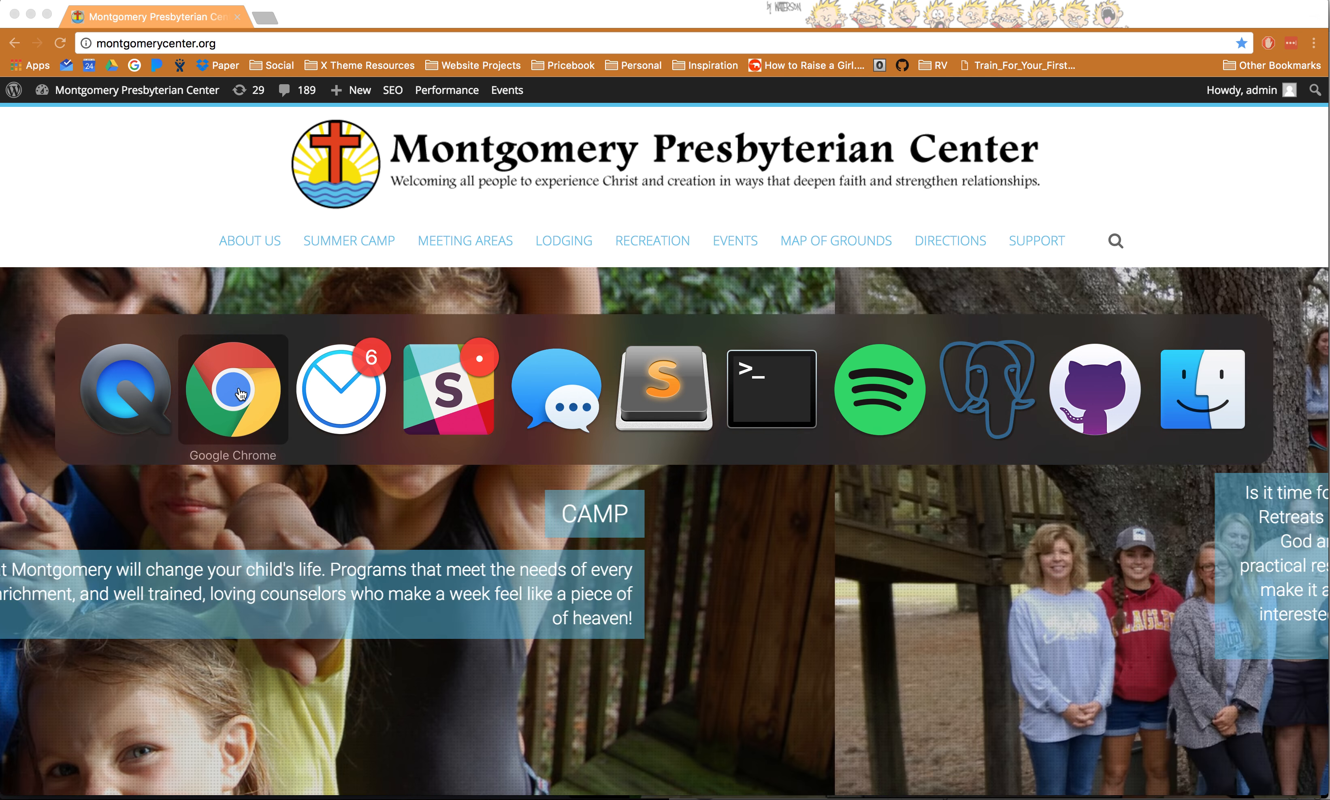
# - Note 'events' in the 'Videos and Invoice' topic list, then return to montgomerycenter.org in Chrome
pyautogui.doubleClick(451, 178)
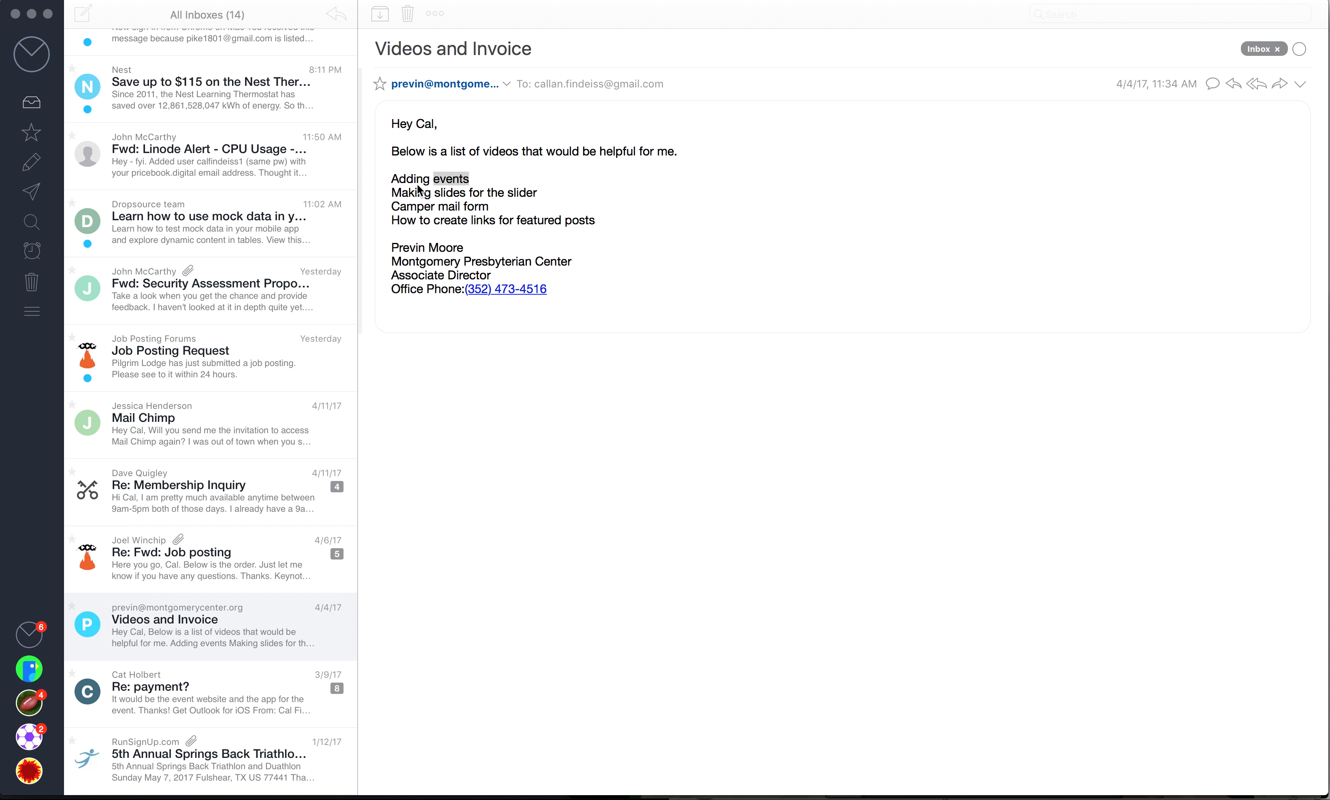
pyautogui.press('super+Tab')
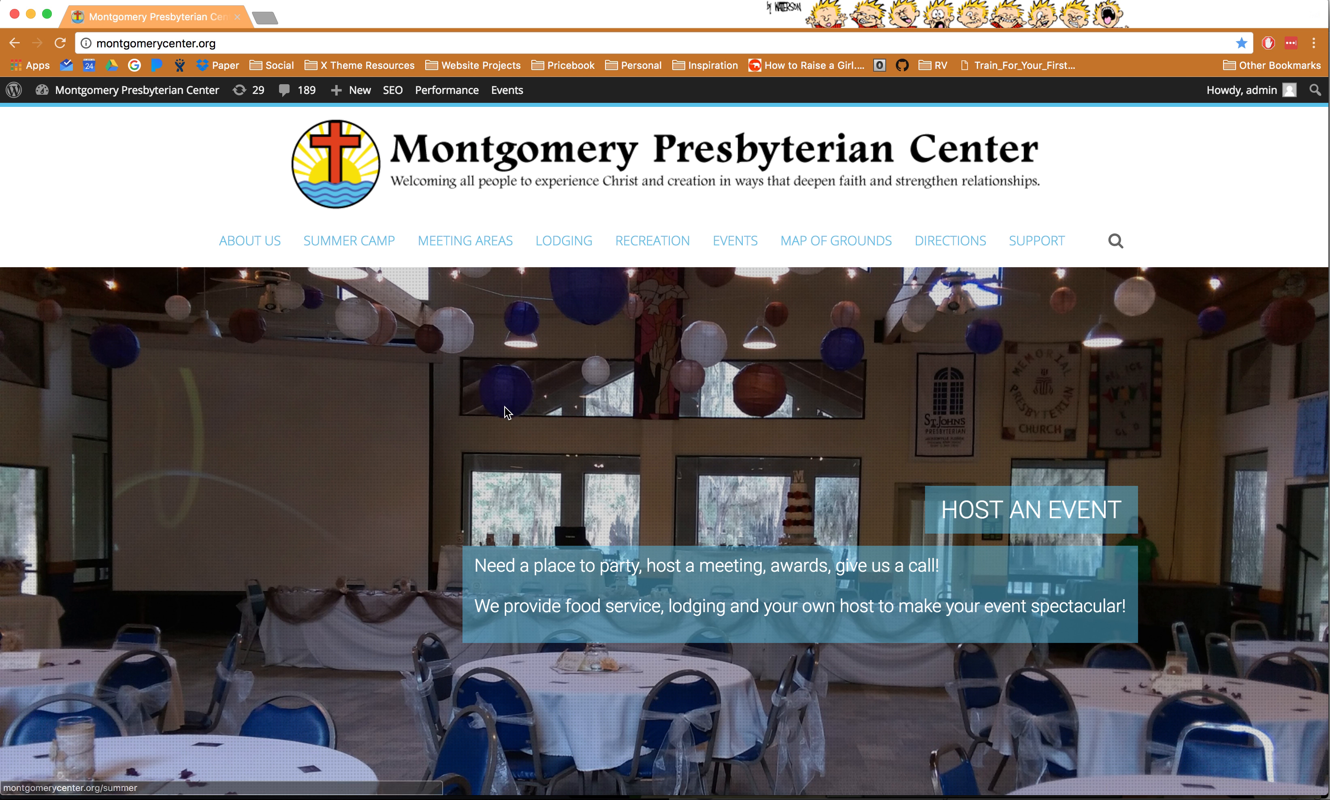
# - Open the WordPress Dashboard from the admin bar and load the live homepage in a new tab
pyautogui.moveTo(178, 91)
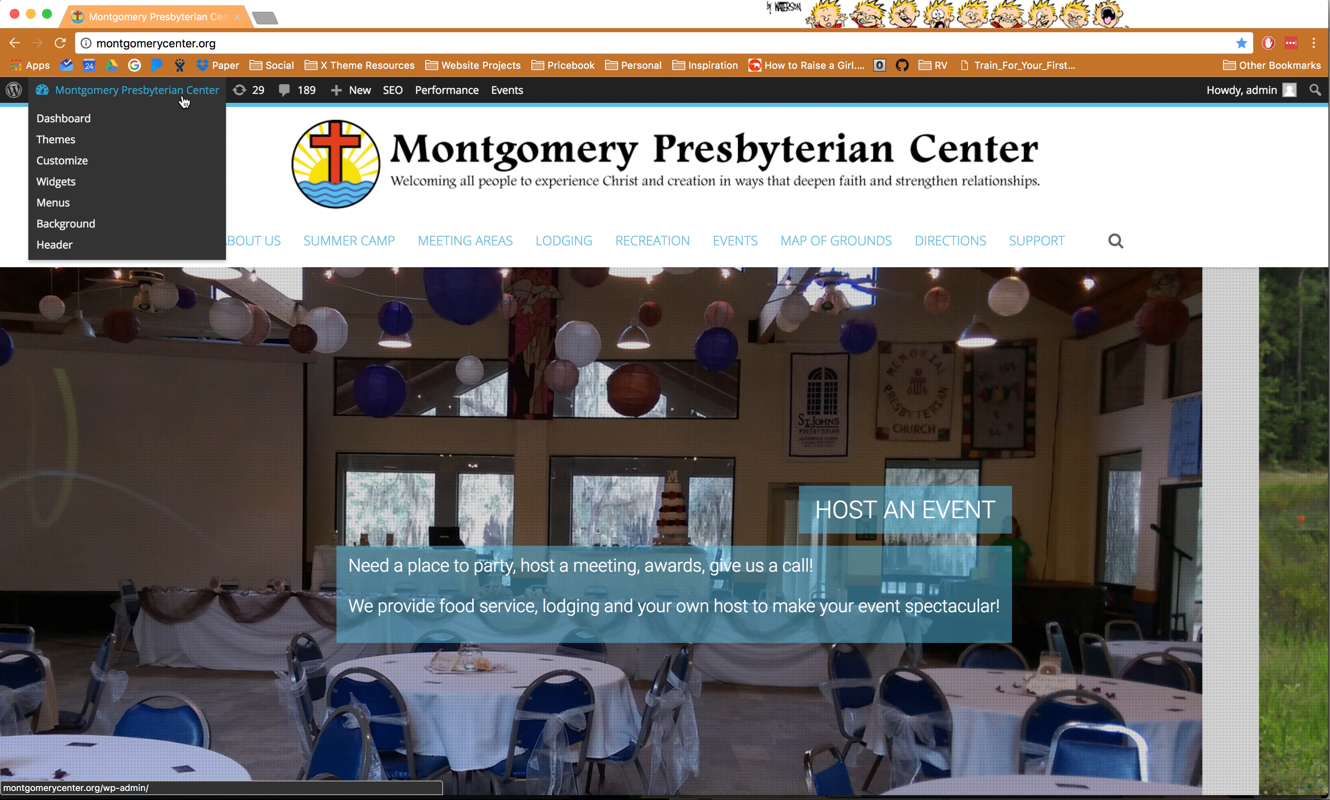
pyautogui.click(160, 119)
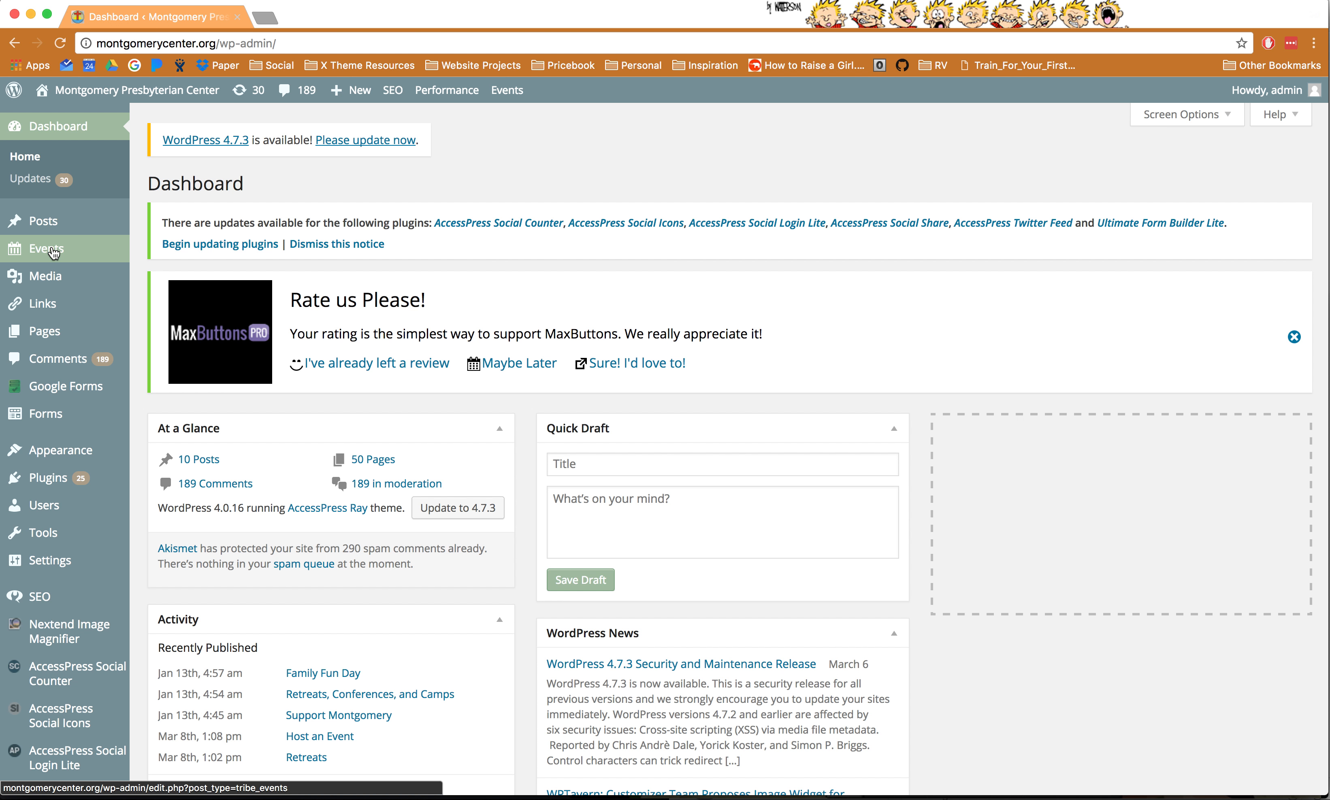
pyautogui.moveTo(53, 339)
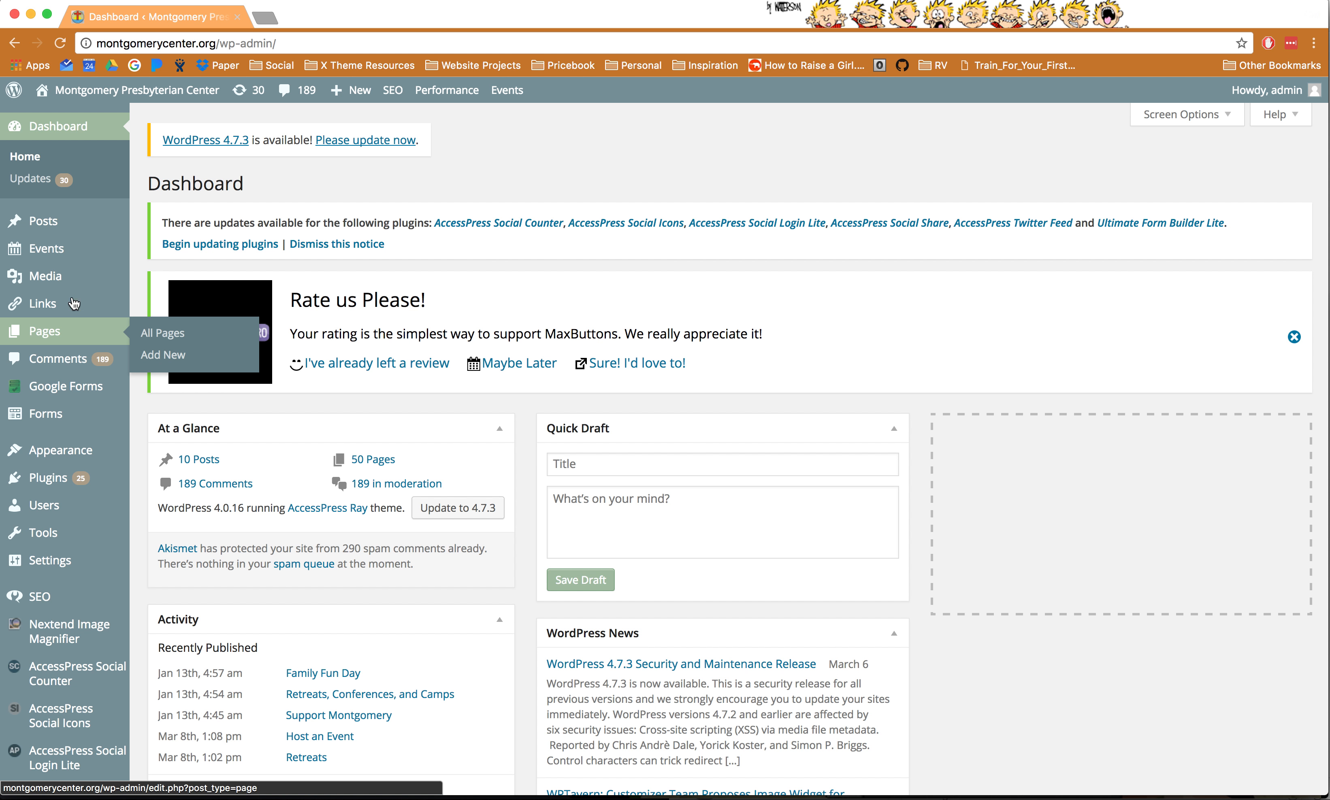
pyautogui.keyDown('super'); pyautogui.click(124, 90); pyautogui.keyUp('super')
pyautogui.click(353, 23)
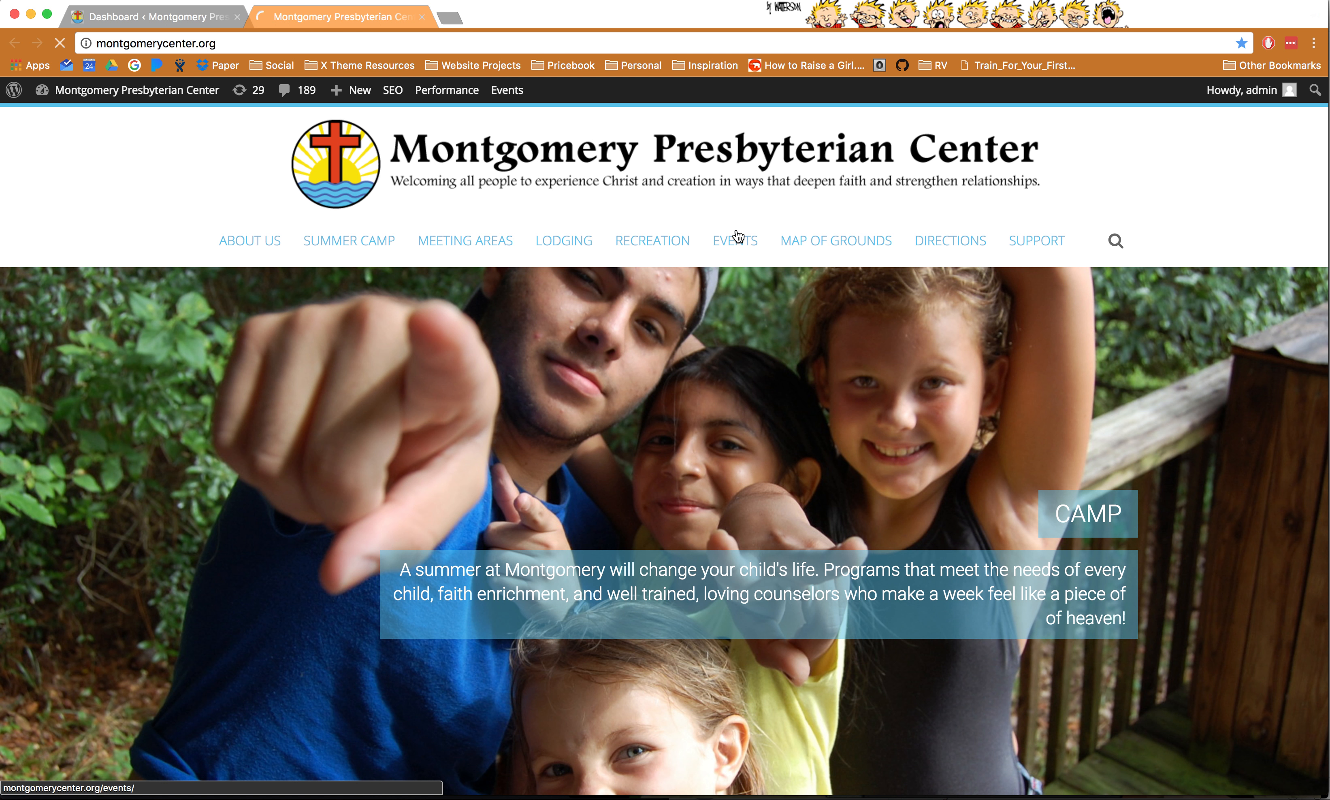
# - Go to the Retreats page under EVENTS, inspect the Girls Retreat 2017 link, and edit the post
pyautogui.moveTo(740, 244)
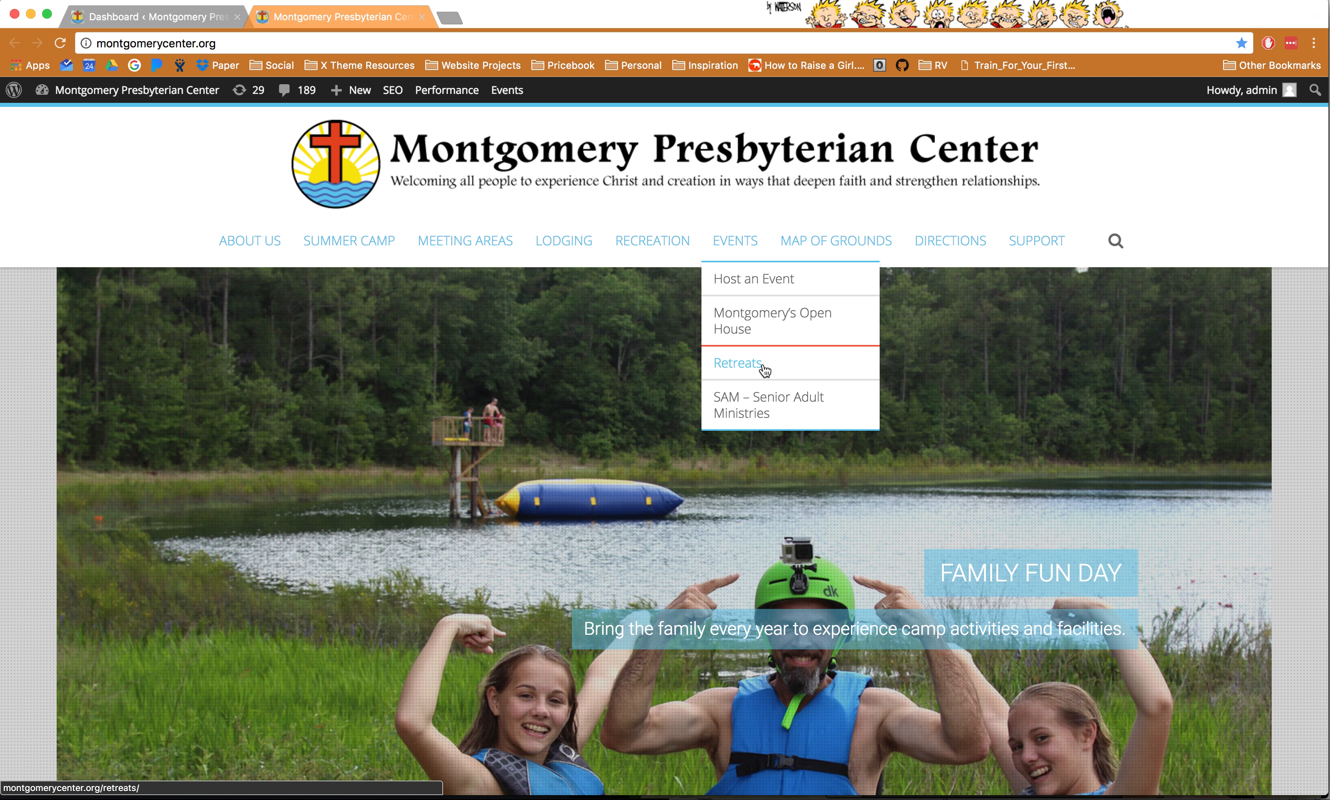
pyautogui.click(741, 367)
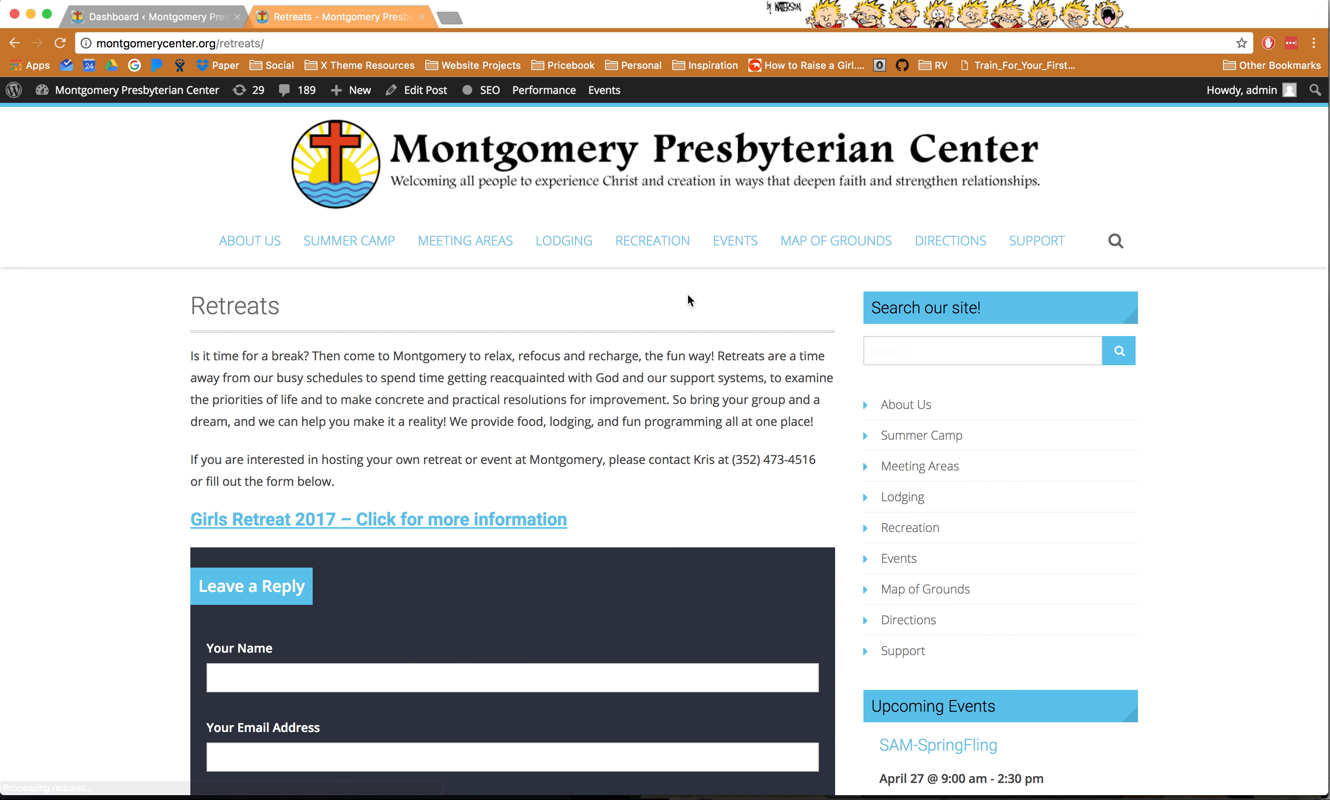
pyautogui.moveTo(583, 523); pyautogui.dragTo(178, 516)
pyautogui.click(659, 513)
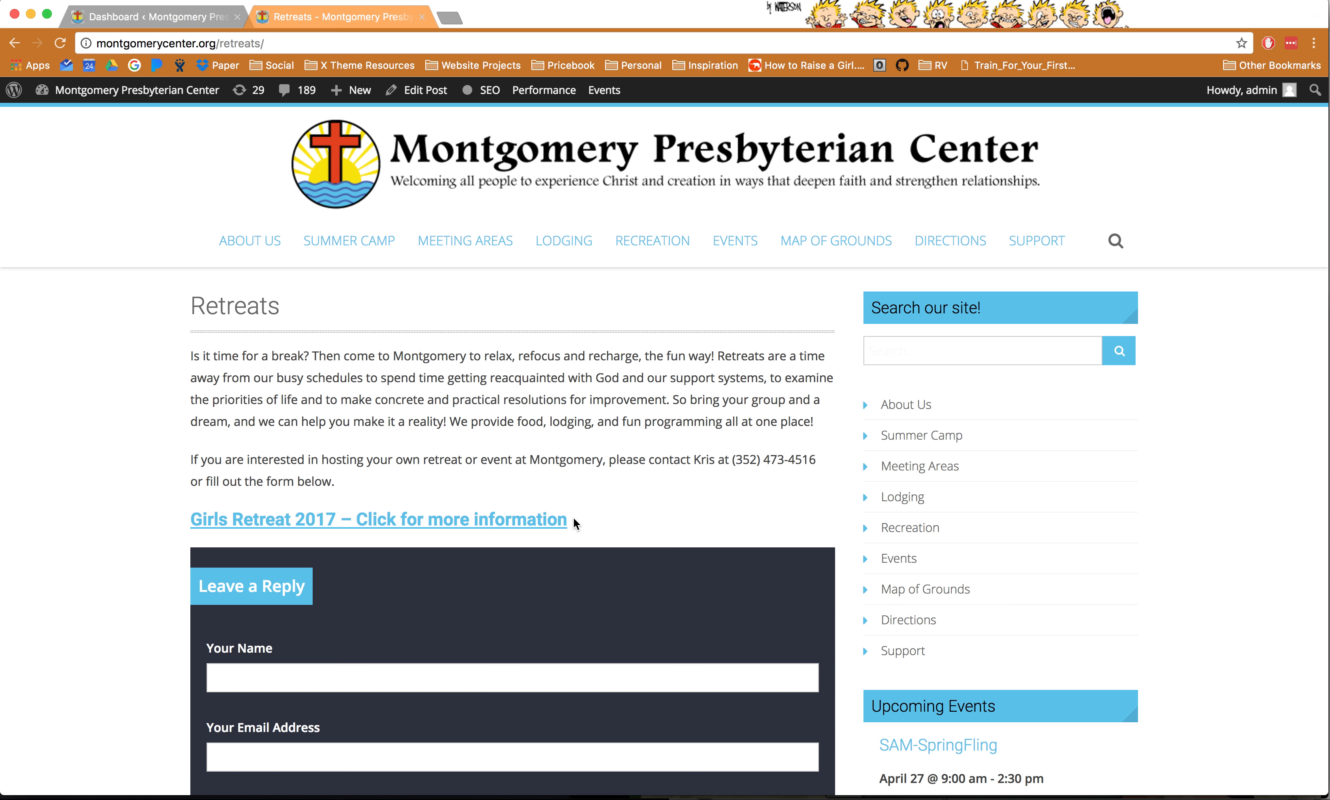
pyautogui.click(414, 96)
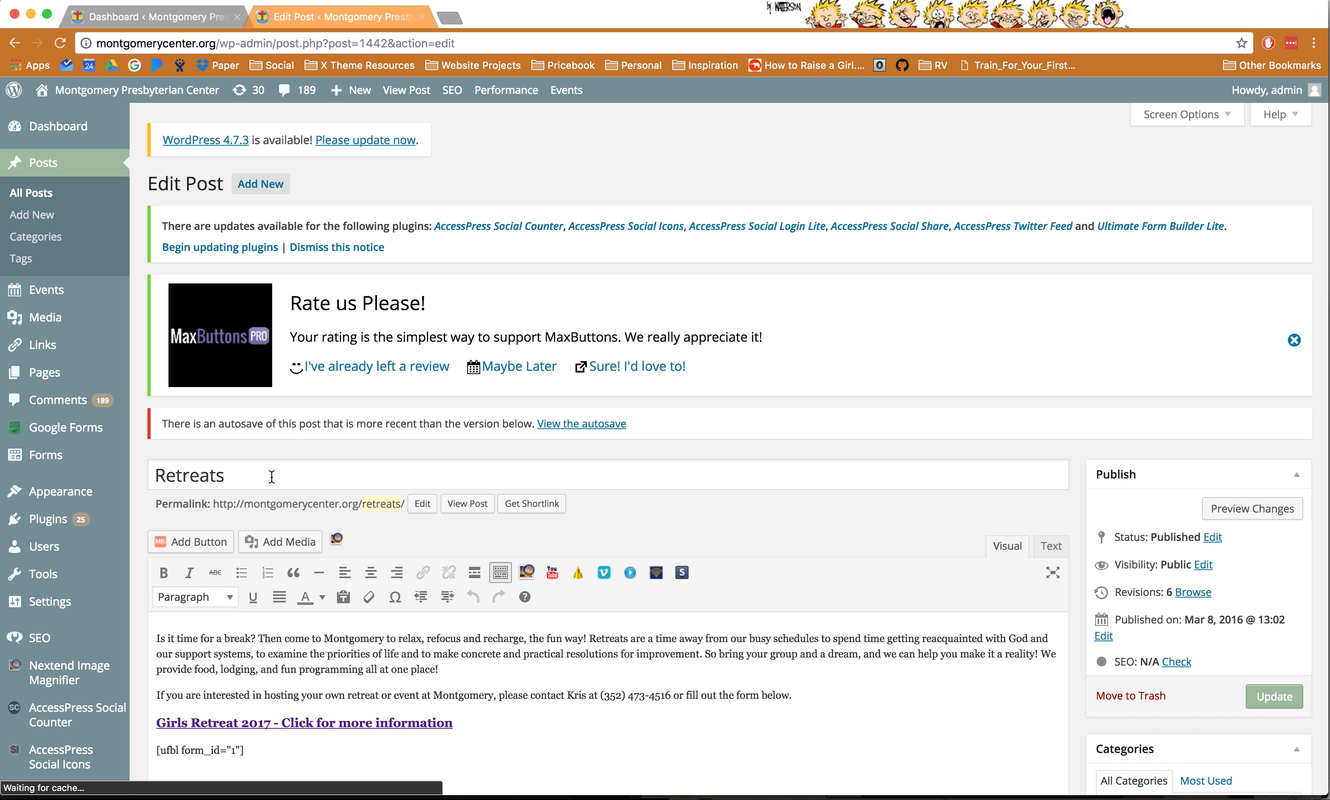
pyautogui.doubleClick(181, 478)
pyautogui.scroll(-3, 426, 556)
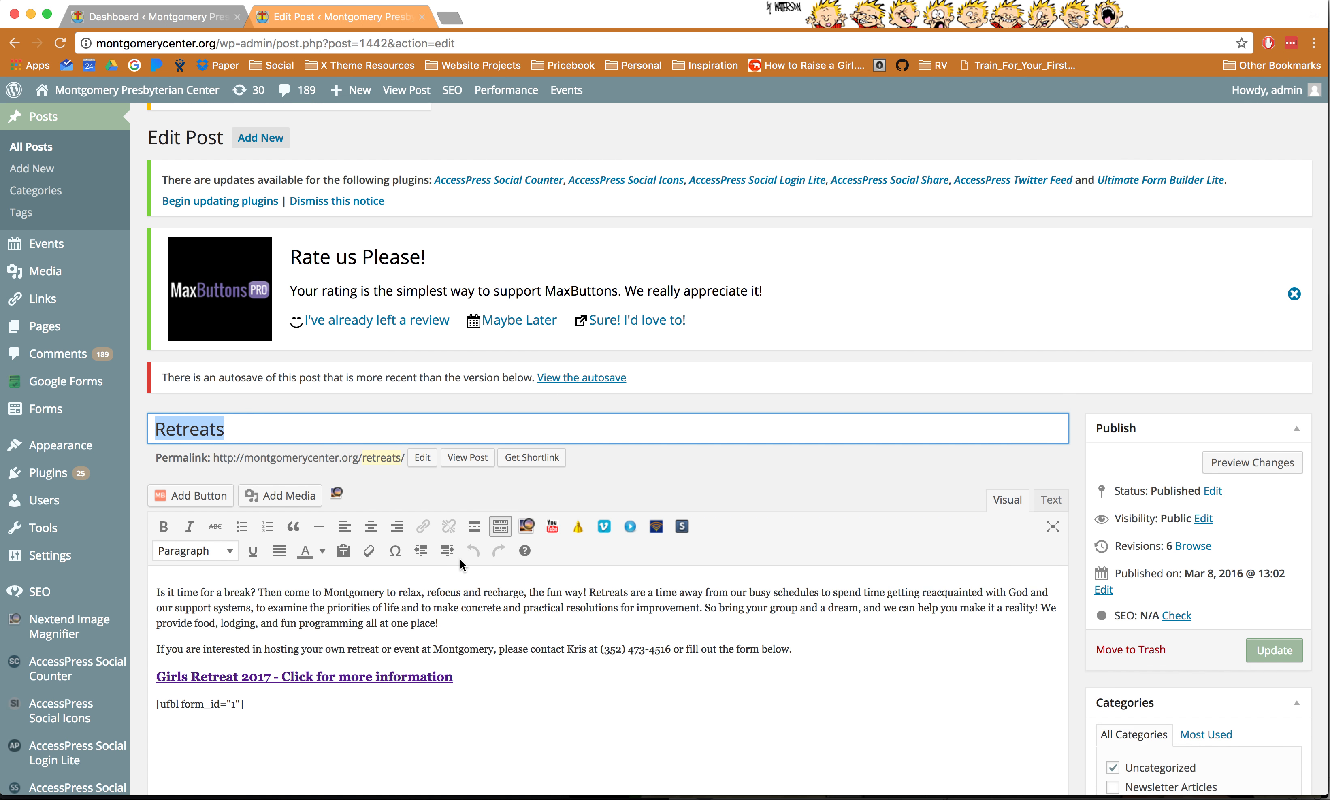
pyautogui.moveTo(462, 597); pyautogui.dragTo(154, 593)
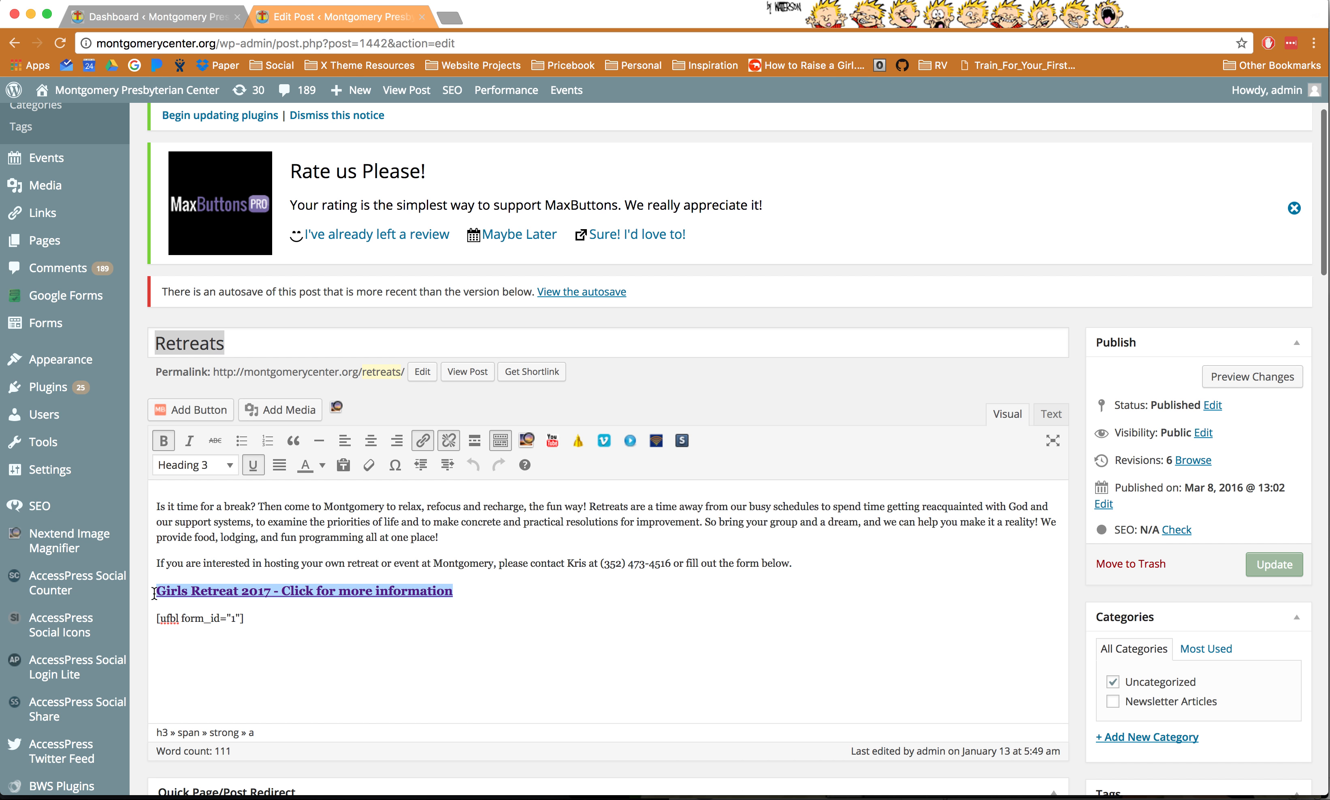
pyautogui.click(424, 441)
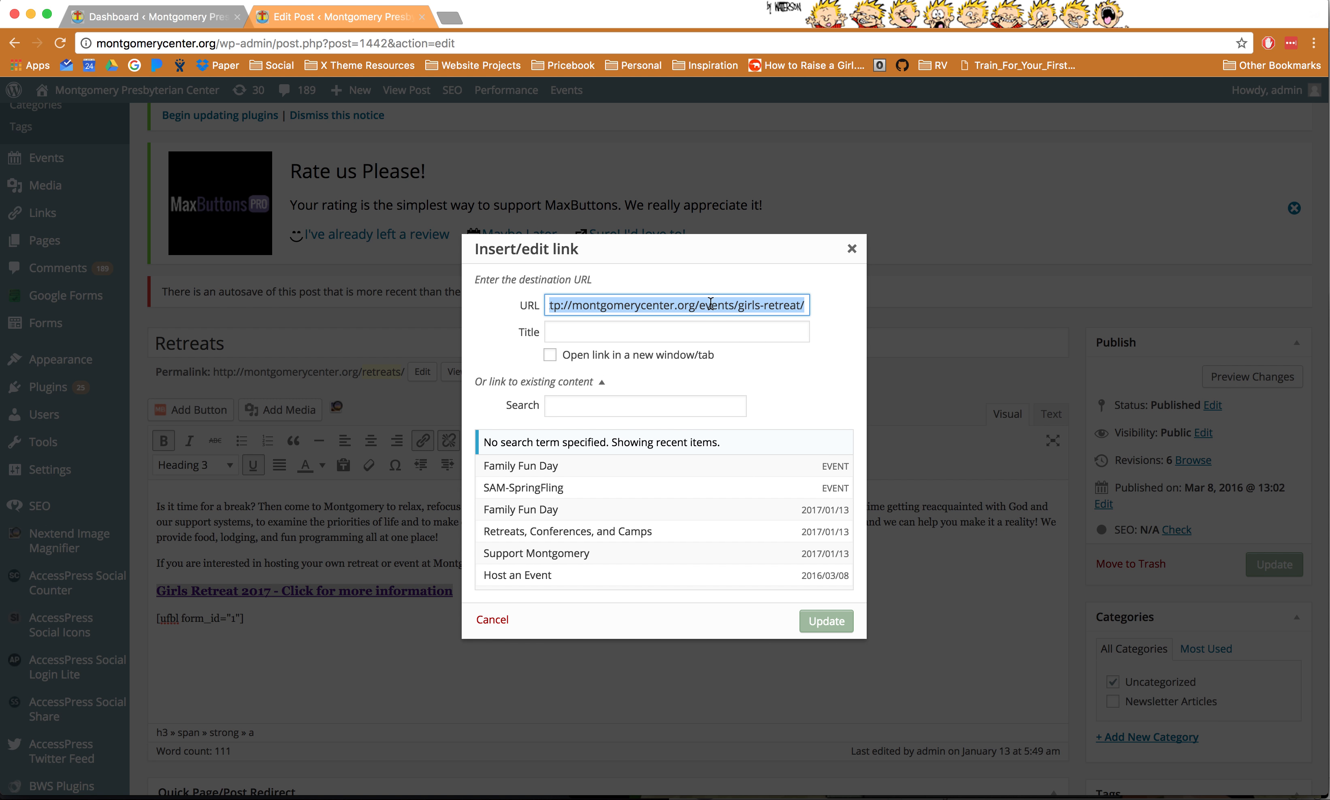
pyautogui.tripleClick(762, 305)
pyautogui.click(753, 305)
pyautogui.moveTo(738, 304); pyautogui.dragTo(800, 304)
pyautogui.doubleClick(724, 305)
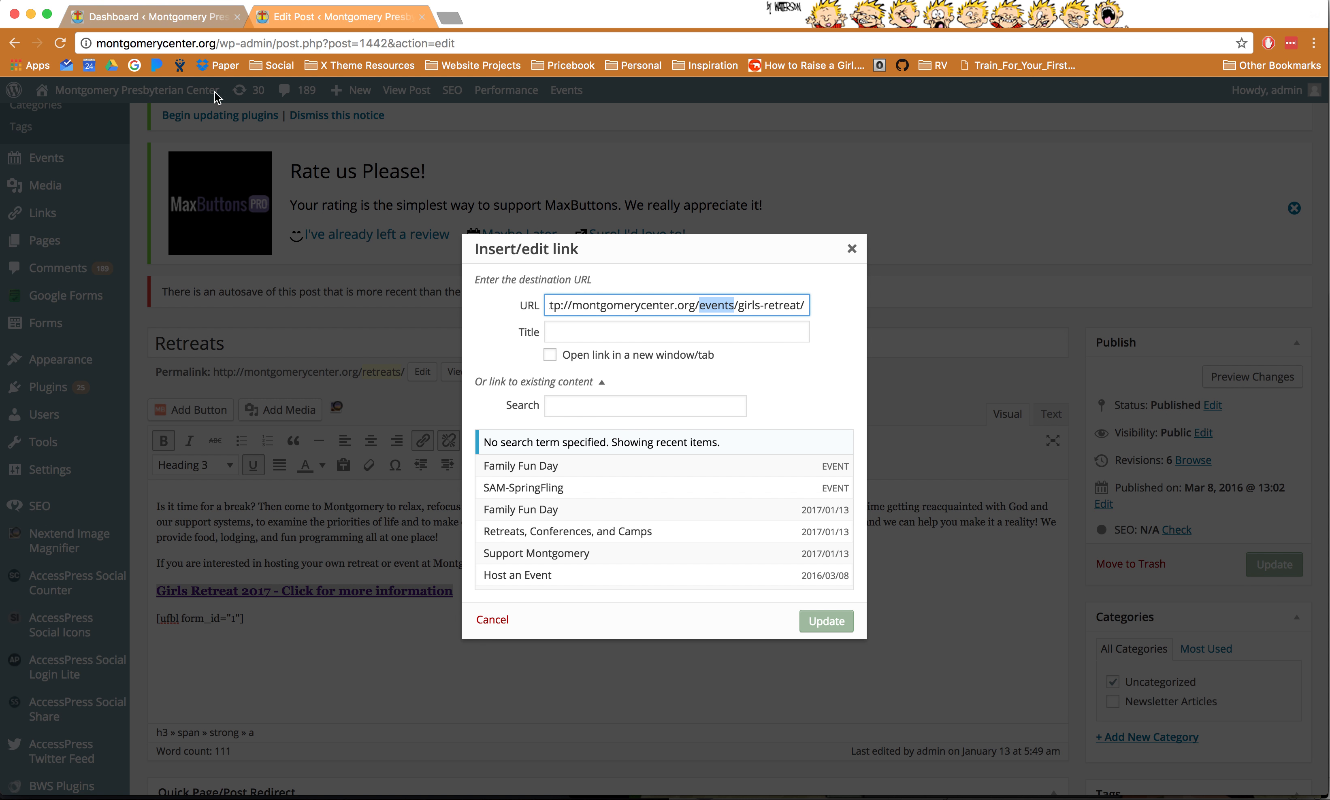
pyautogui.click(611, 404)
pyautogui.write('girls')
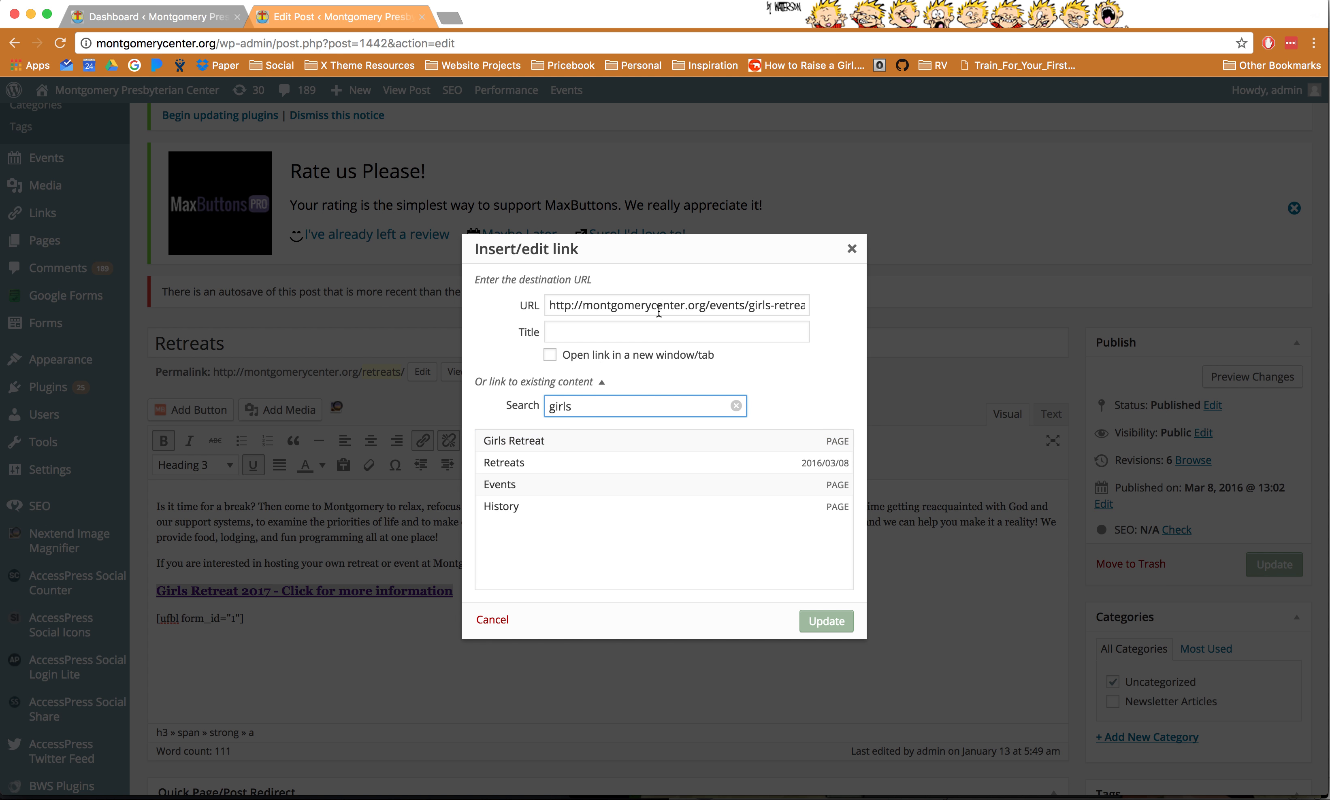
pyautogui.click(851, 249)
pyautogui.click(318, 606)
pyautogui.moveTo(462, 596); pyautogui.dragTo(154, 591)
pyautogui.press('super+c')
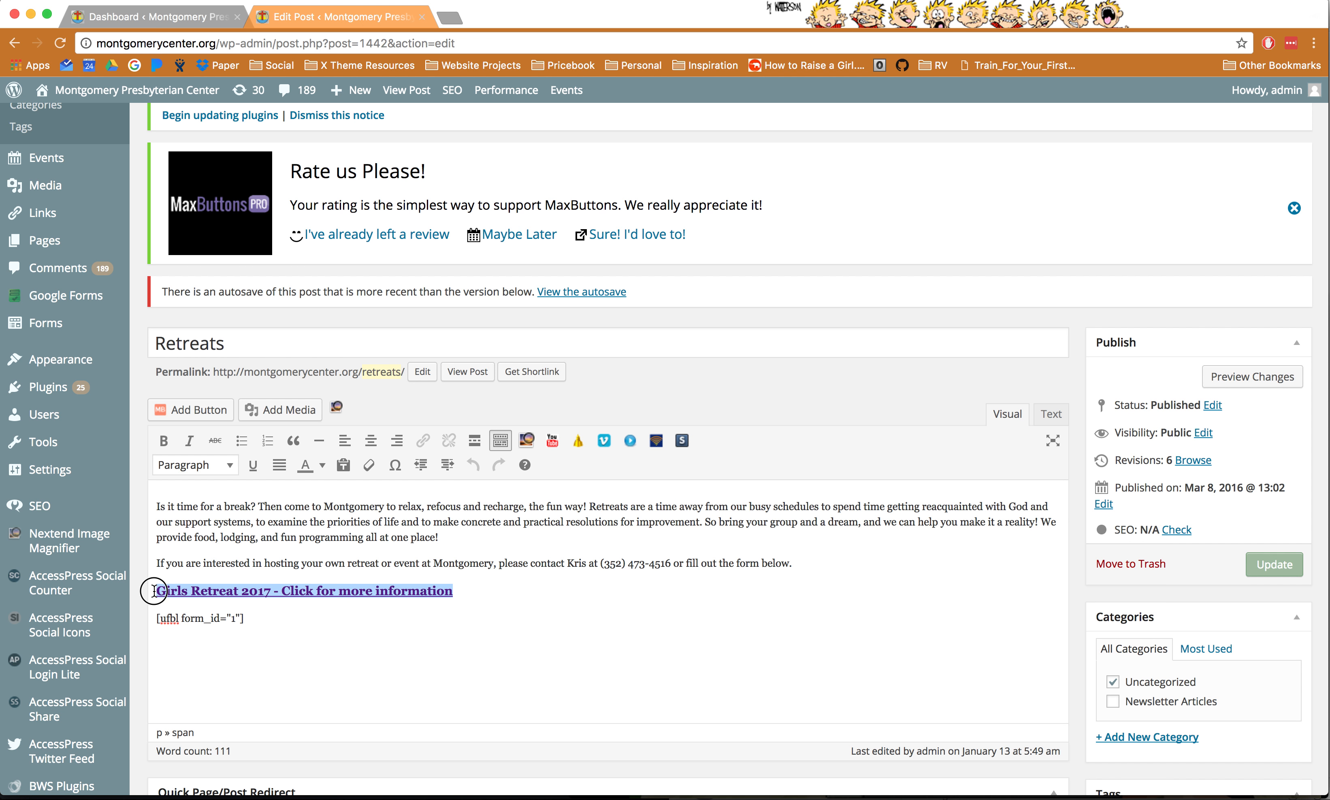
# - Paste a copy of the Girls Retreat heading below it and rename it Middle School Retreat
pyautogui.click(501, 594)
pyautogui.press('Return')
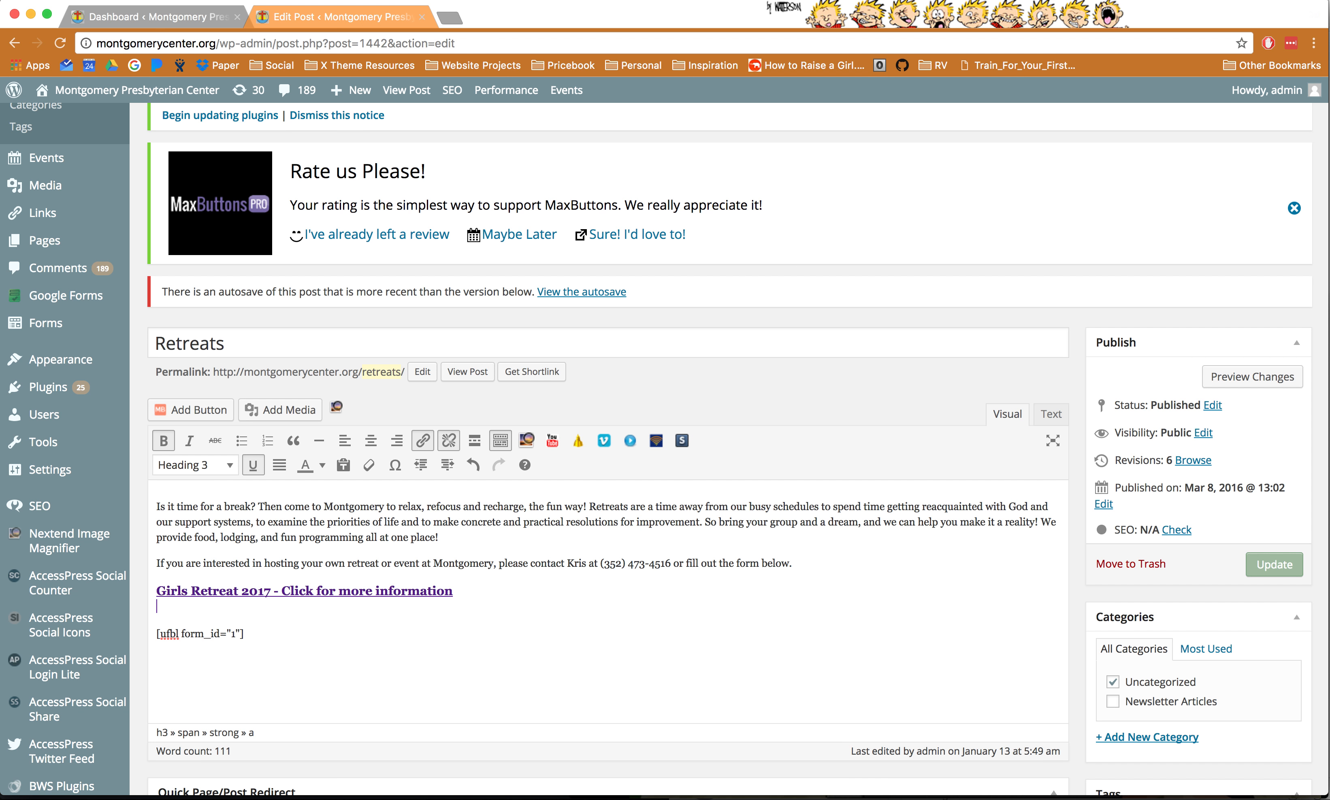
pyautogui.press('super+v')
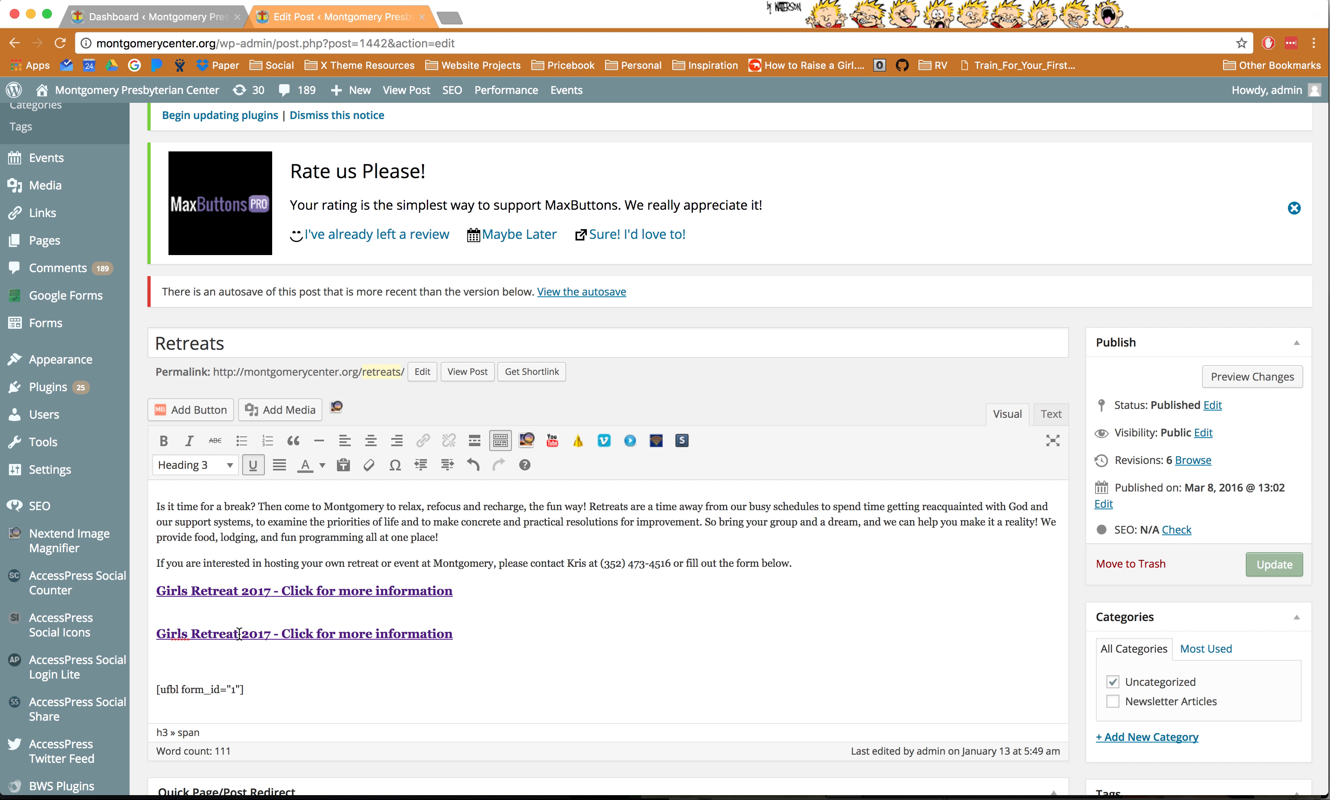
pyautogui.moveTo(239, 634); pyautogui.dragTo(137, 633)
pyautogui.write('Middle School')
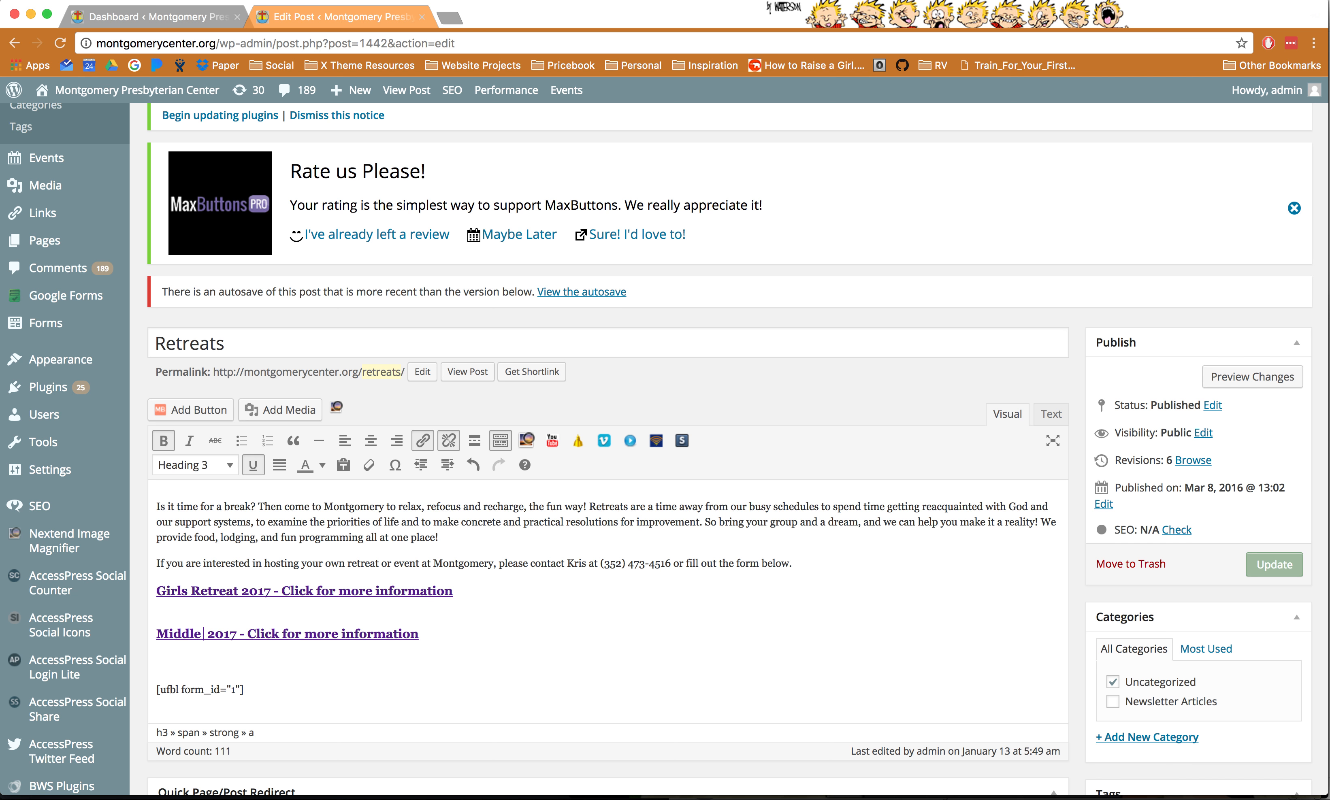
pyautogui.write(' Retreat')
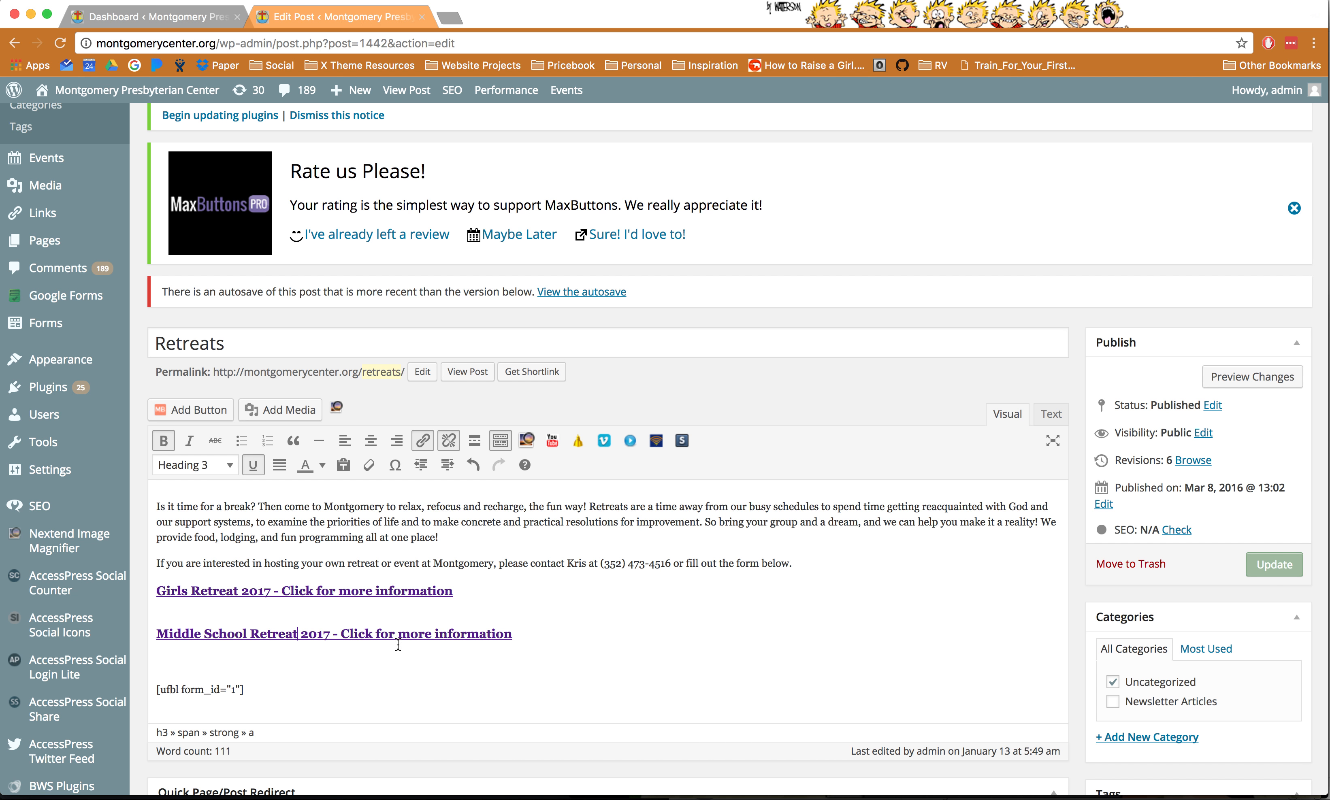
# - Link the Middle School Retreat 2017 heading to the Middle School Retreat page
pyautogui.moveTo(522, 631); pyautogui.dragTo(151, 634)
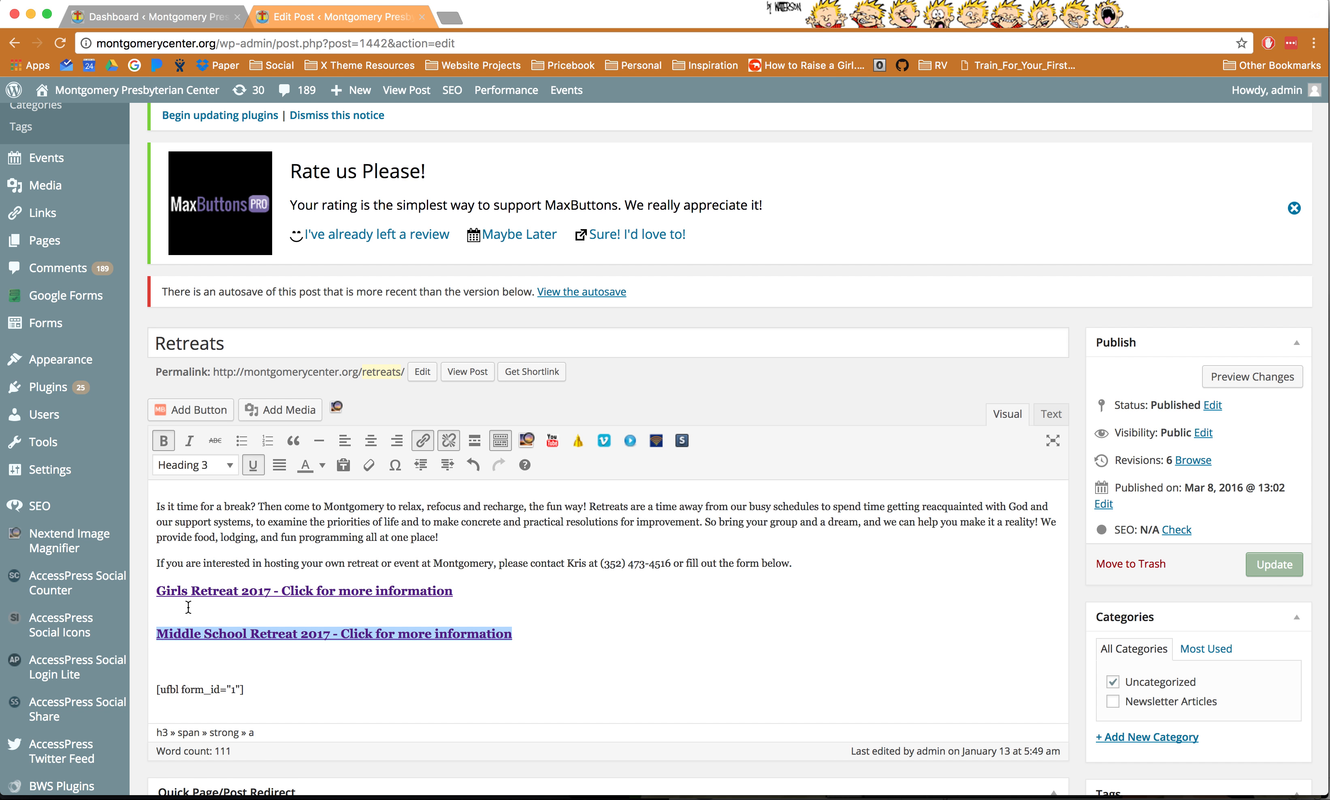
pyautogui.click(423, 440)
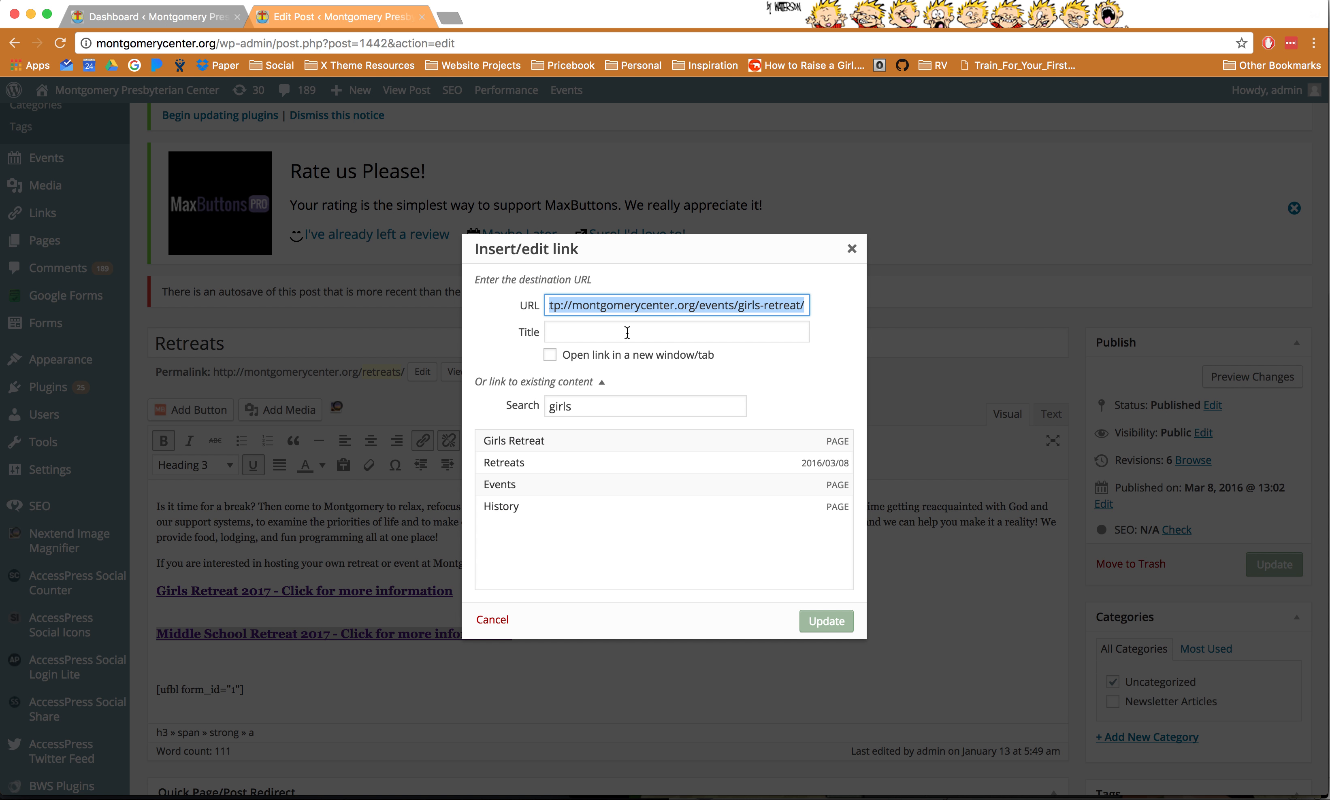
pyautogui.doubleClick(624, 402)
pyautogui.write('middle')
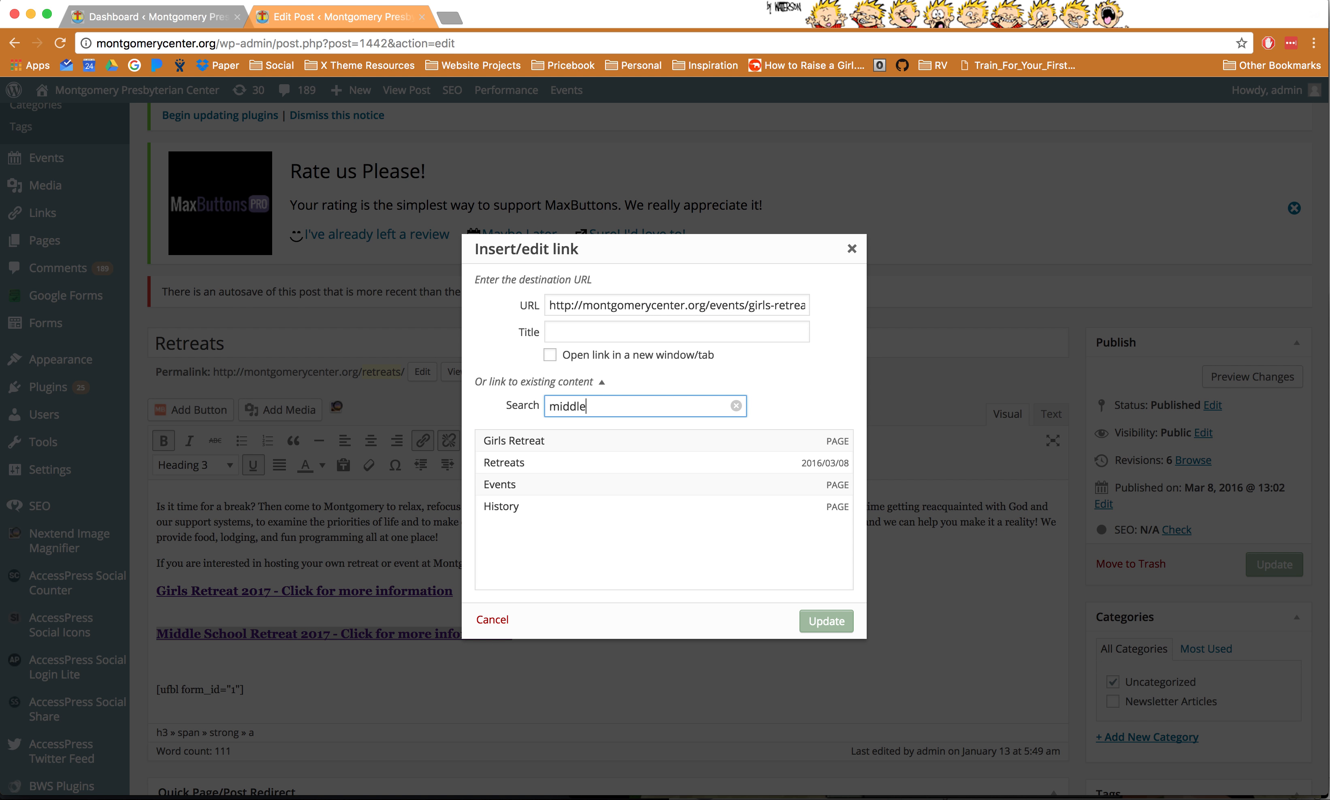
pyautogui.click(609, 444)
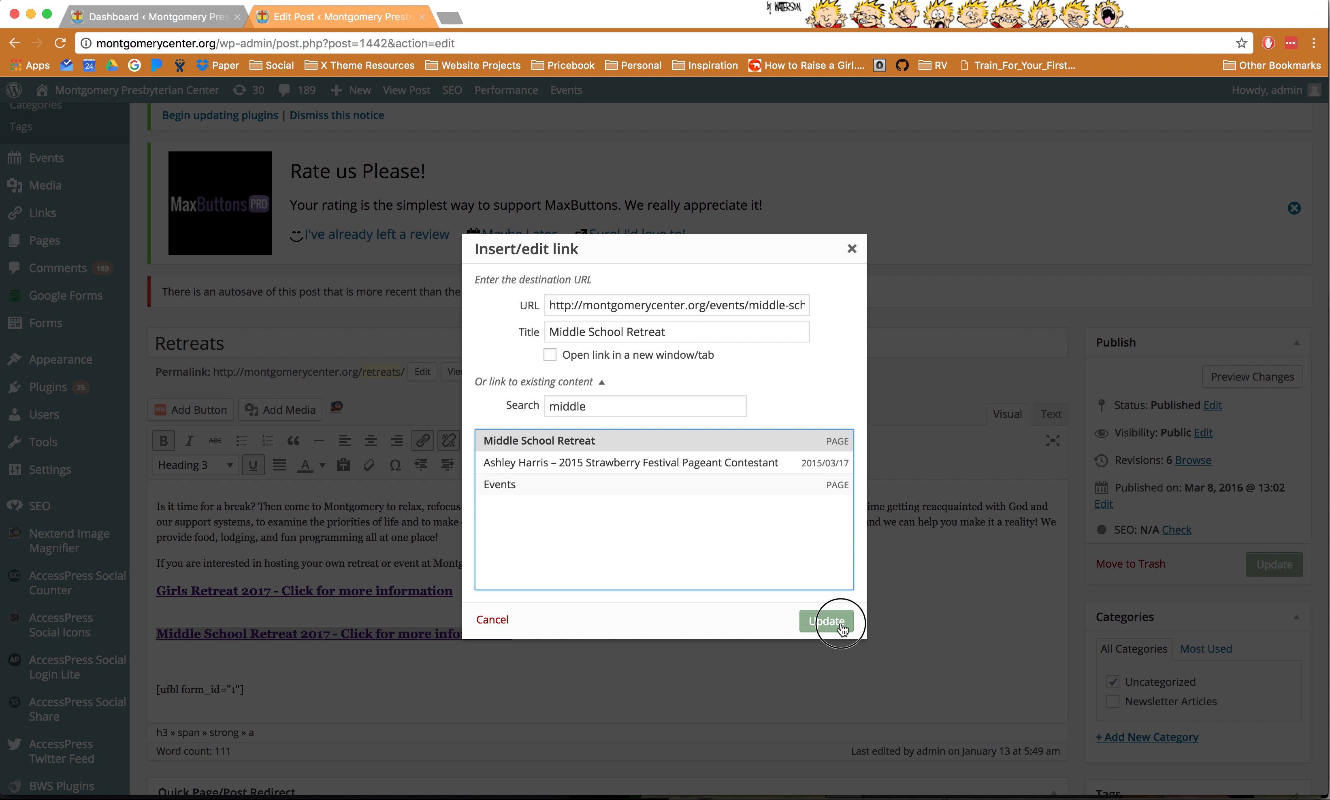
pyautogui.click(826, 620)
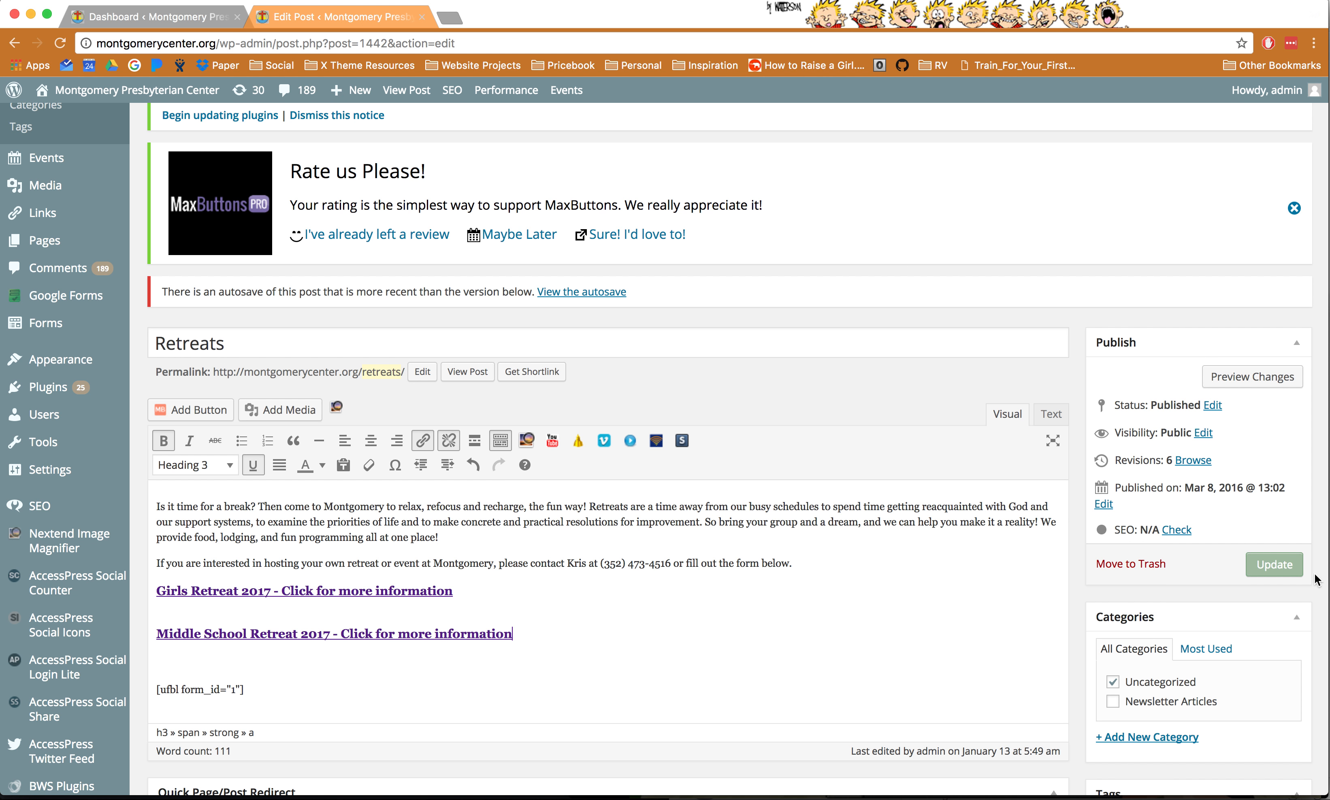
# - Preview Retreats, follow the Middle School Retreat link, check 'events' in its URL, and edit it
pyautogui.click(1241, 378)
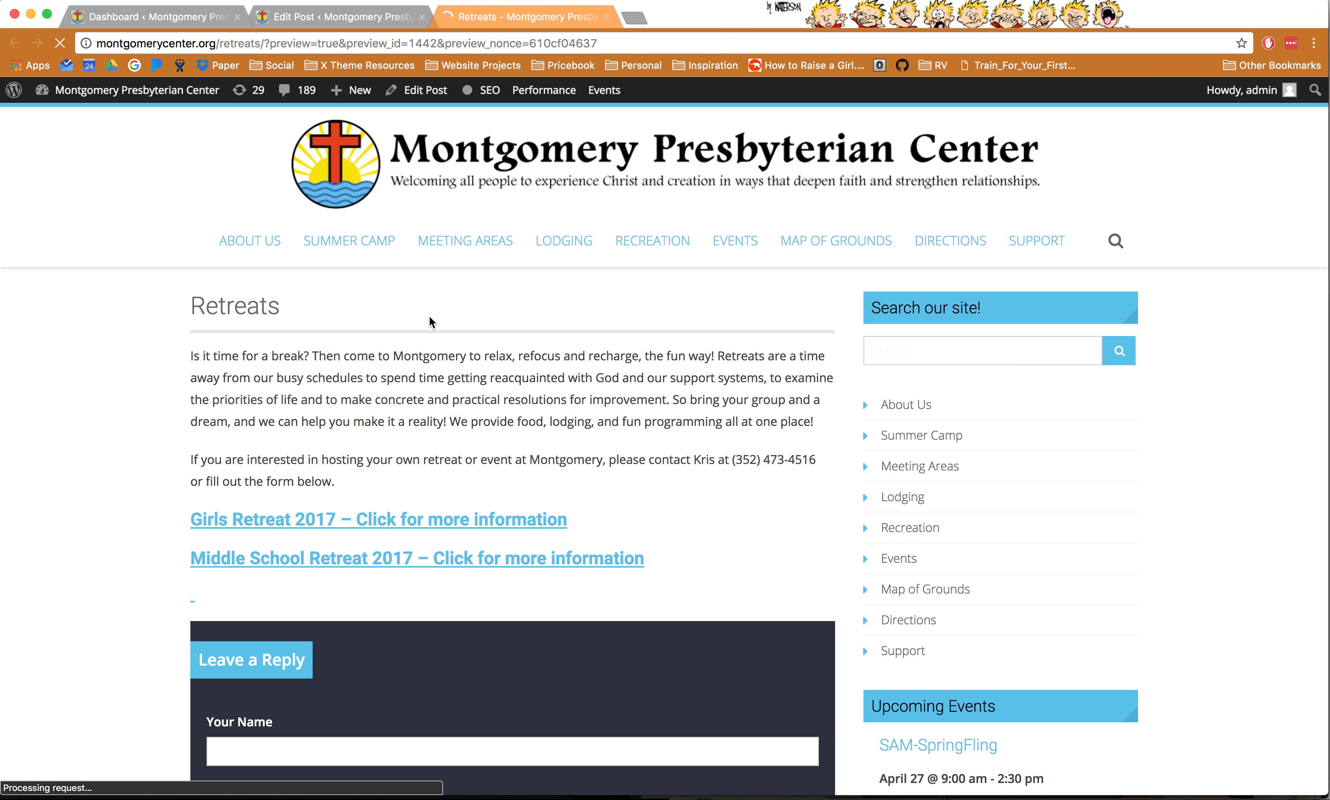
pyautogui.click(315, 565)
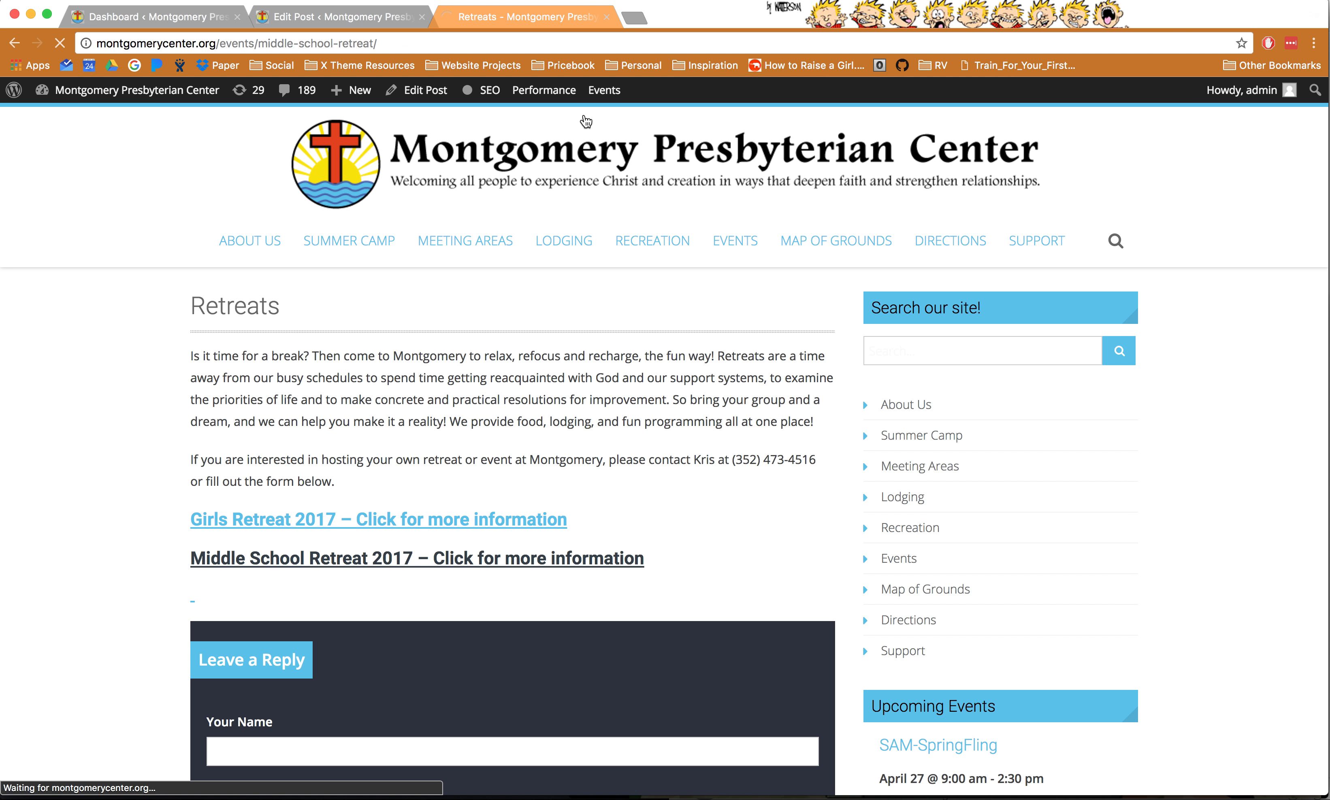
pyautogui.moveTo(215, 43); pyautogui.dragTo(276, 47)
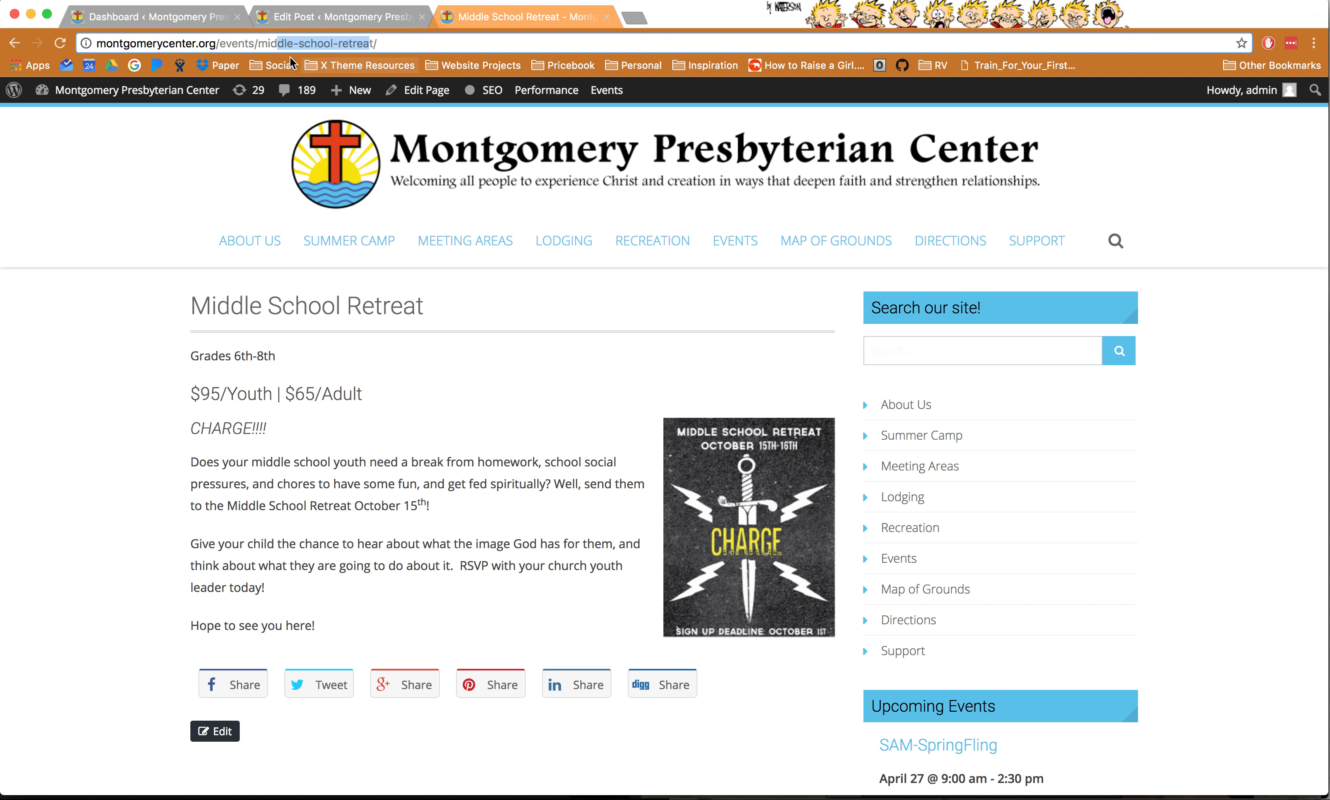
pyautogui.doubleClick(221, 43)
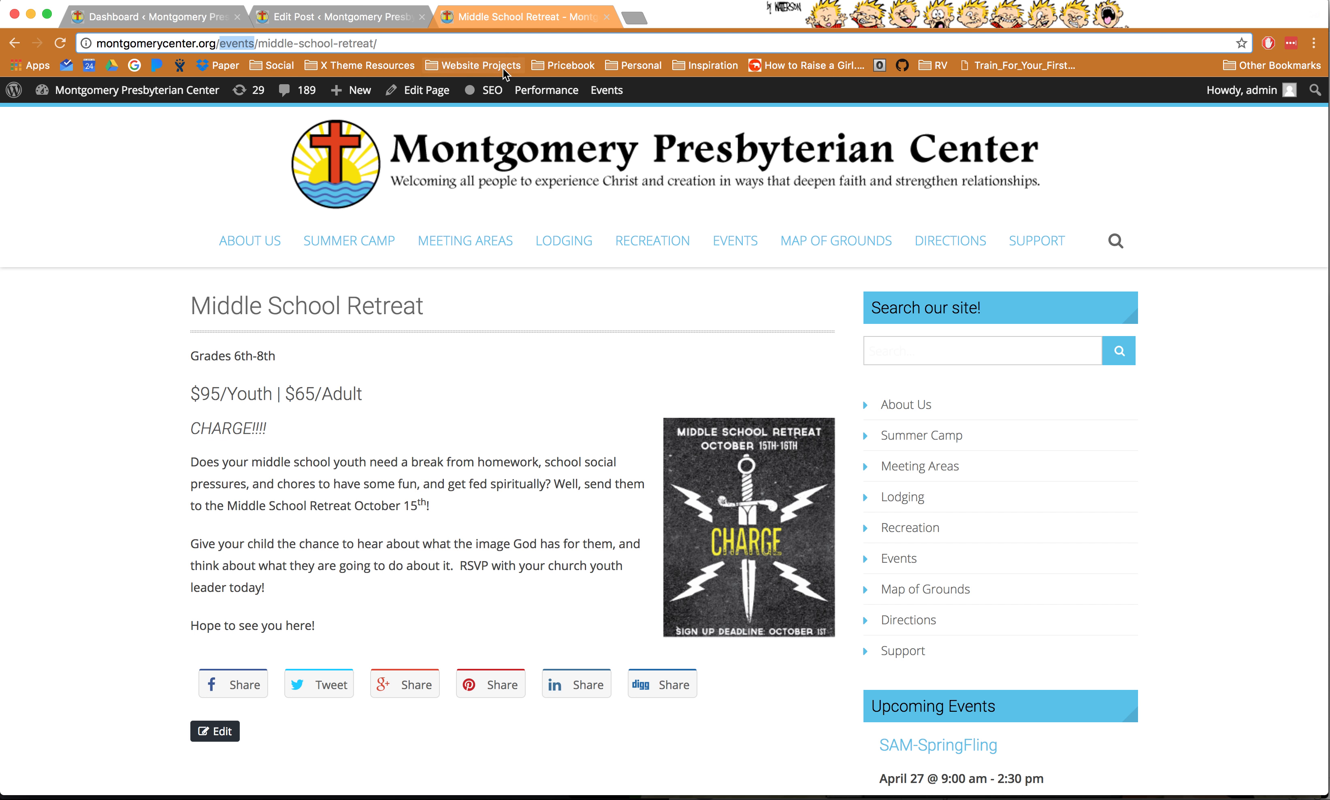
pyautogui.click(436, 97)
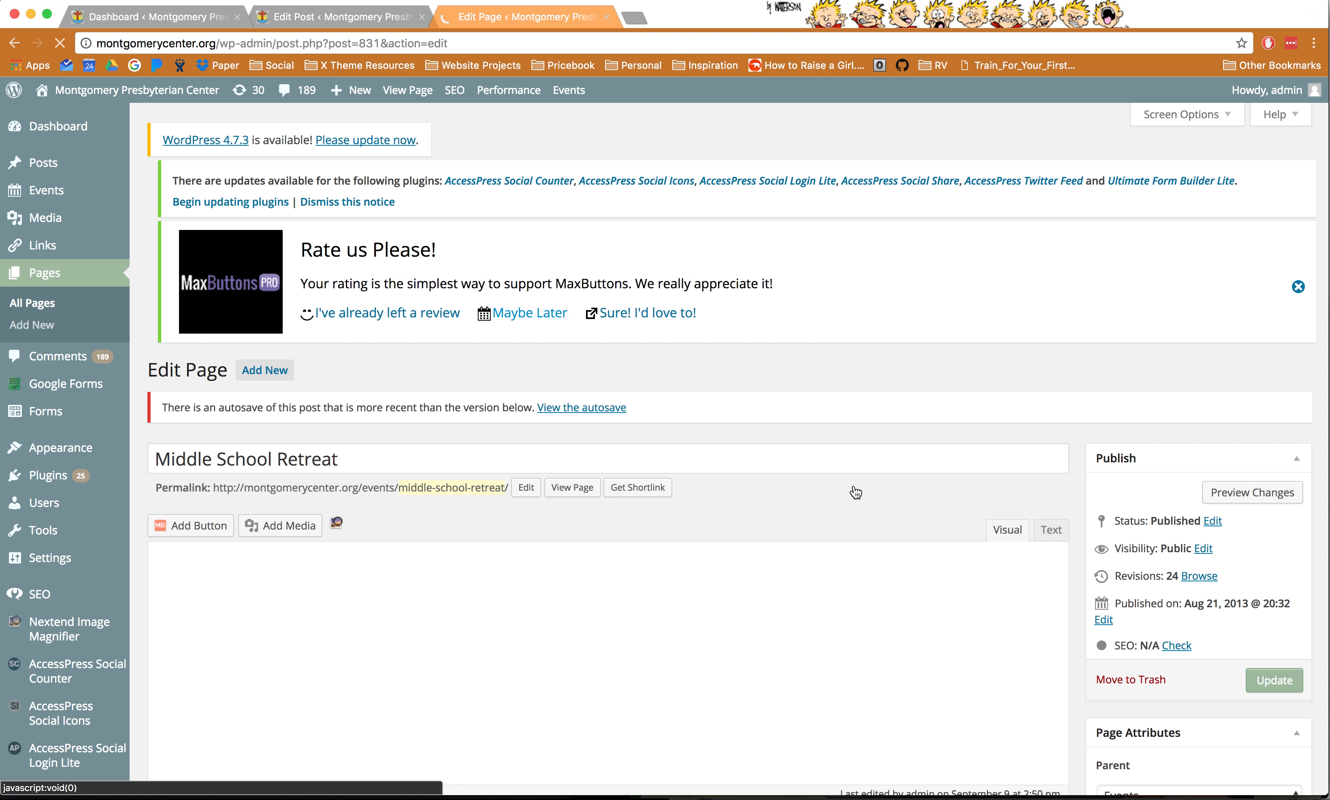
# - Confirm the Middle School Retreat page's parent is Events, matching its /events/middle-school-retreat/ permalink
pyautogui.scroll(-3, 856, 491)
pyautogui.scroll(-1, 855, 493)
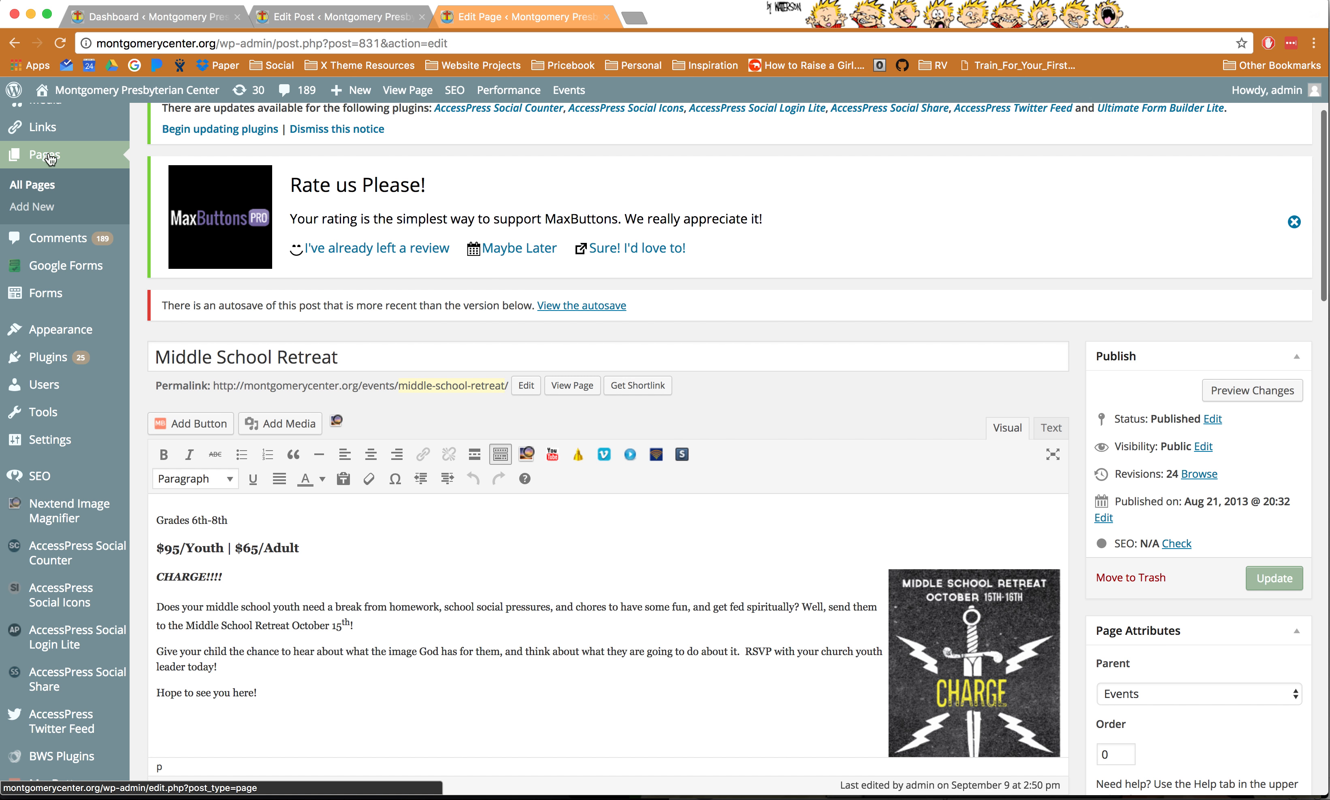
pyautogui.scroll(-3, 599, 349)
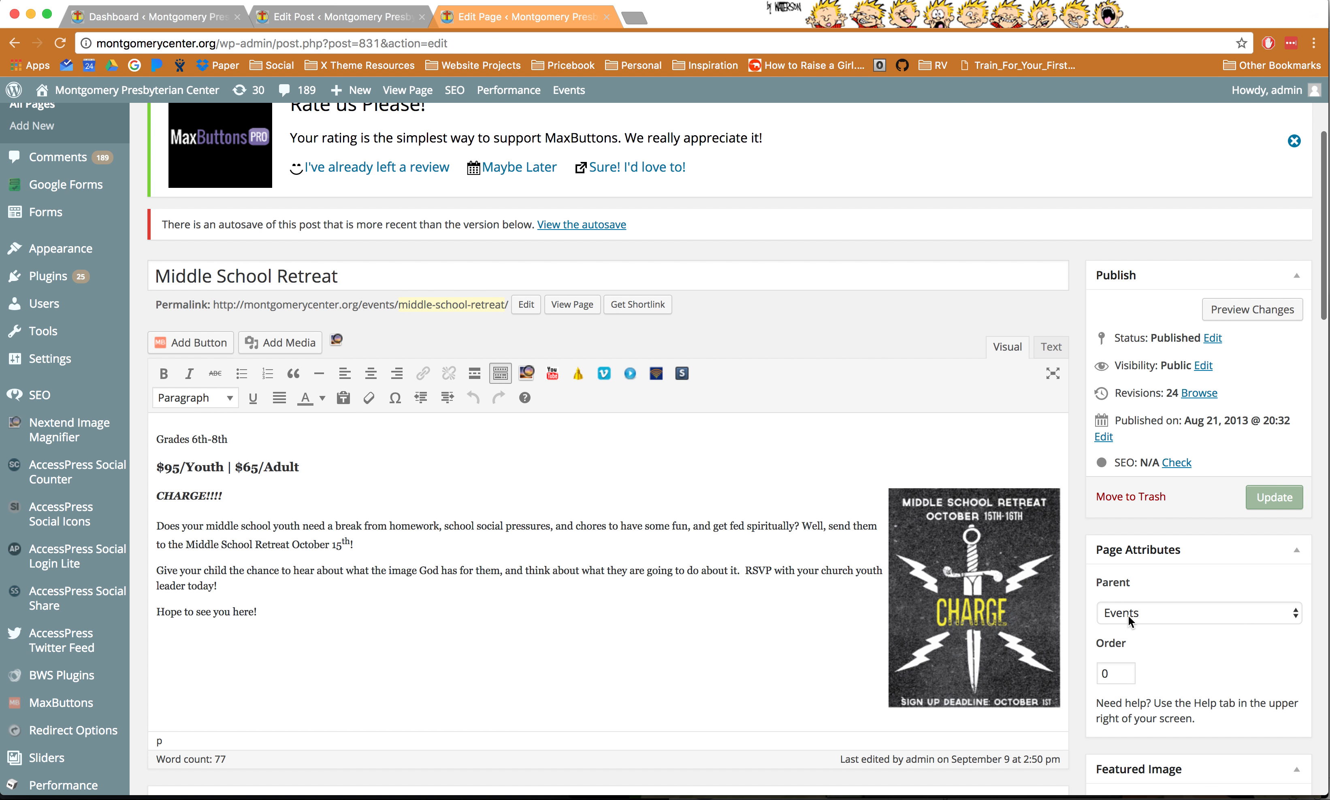
pyautogui.click(1153, 619)
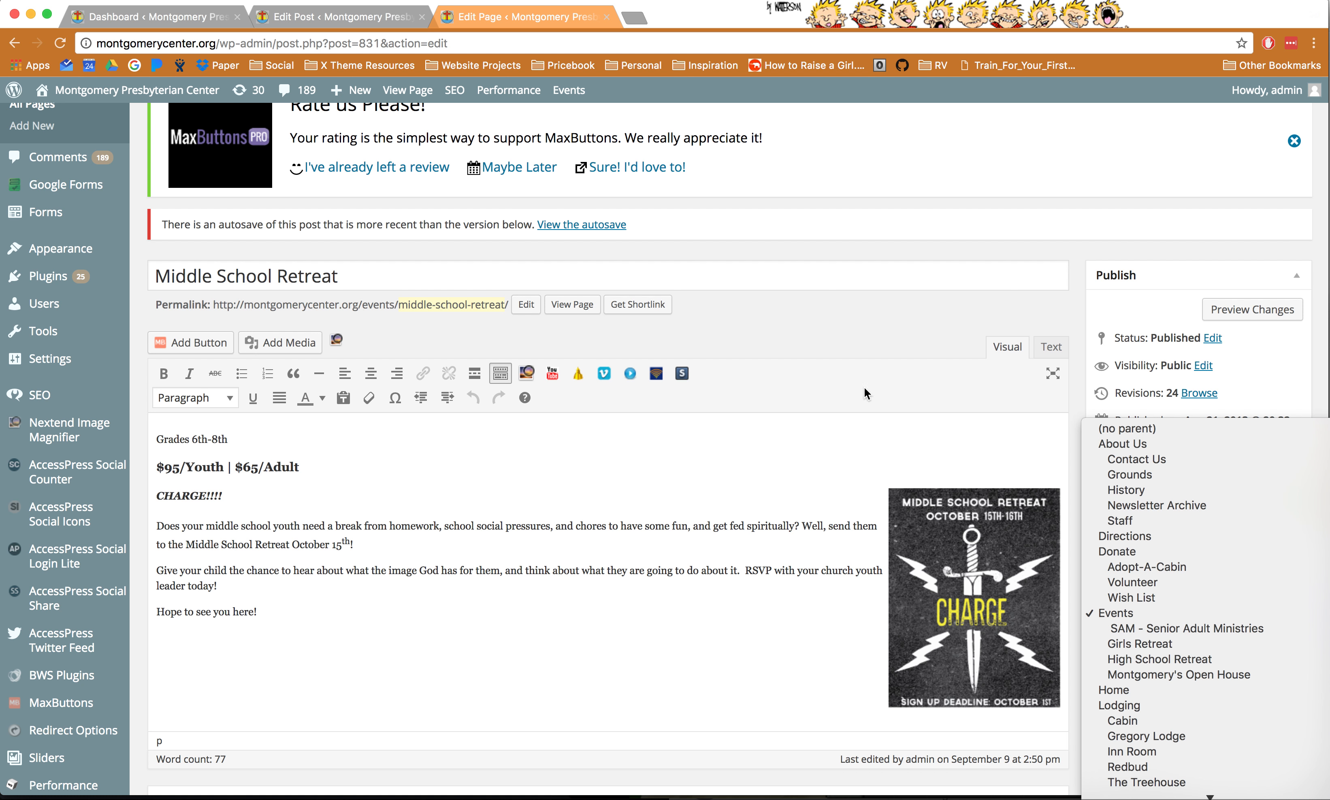
pyautogui.click(830, 358)
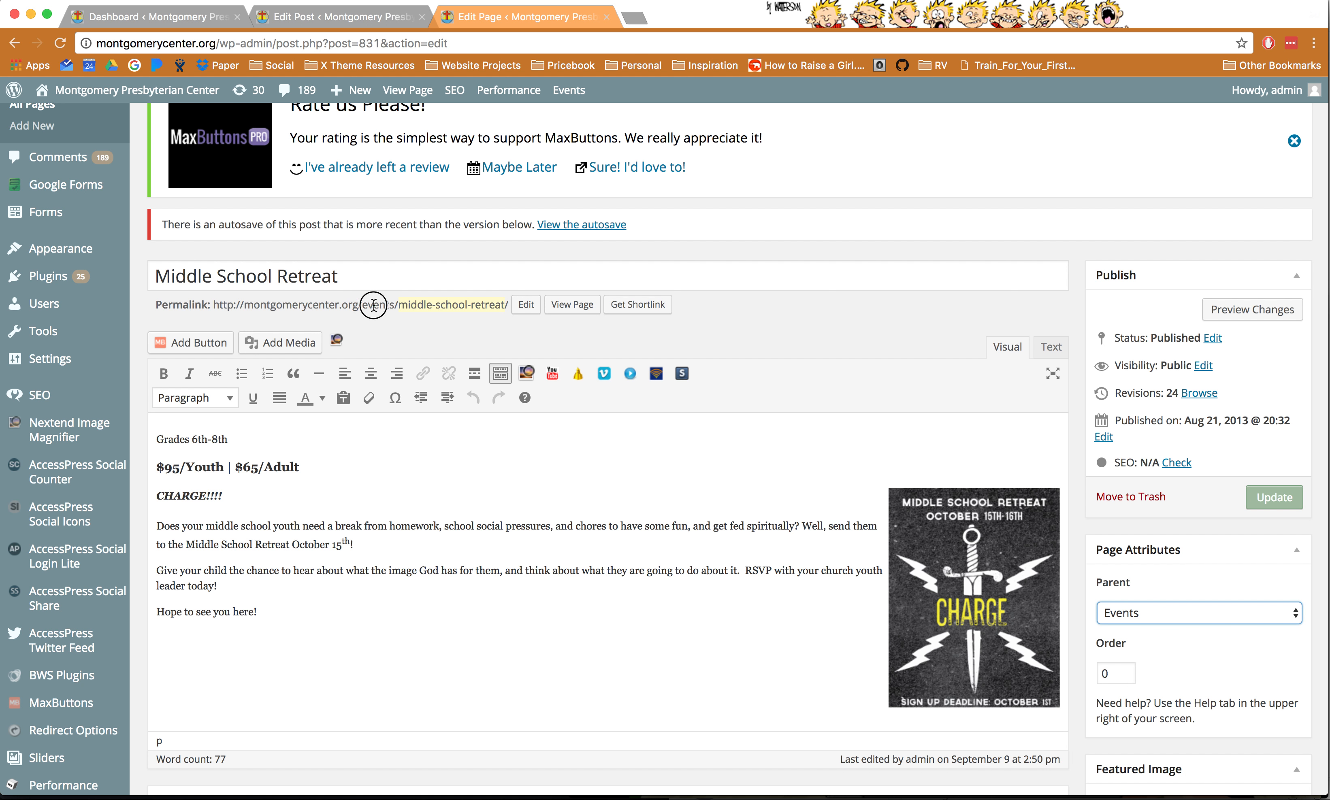
pyautogui.moveTo(367, 304); pyautogui.dragTo(395, 333)
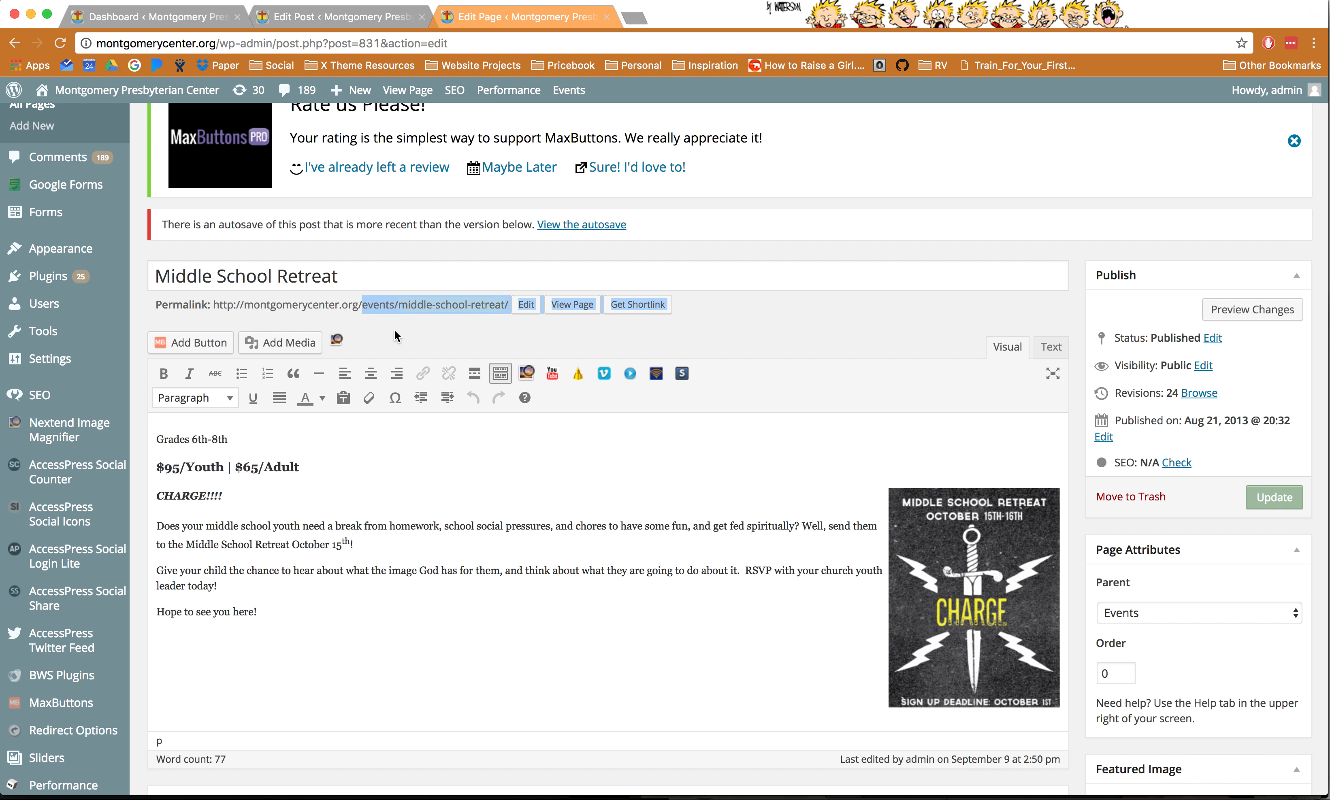
pyautogui.click(396, 338)
pyautogui.scroll(4, 337, 338)
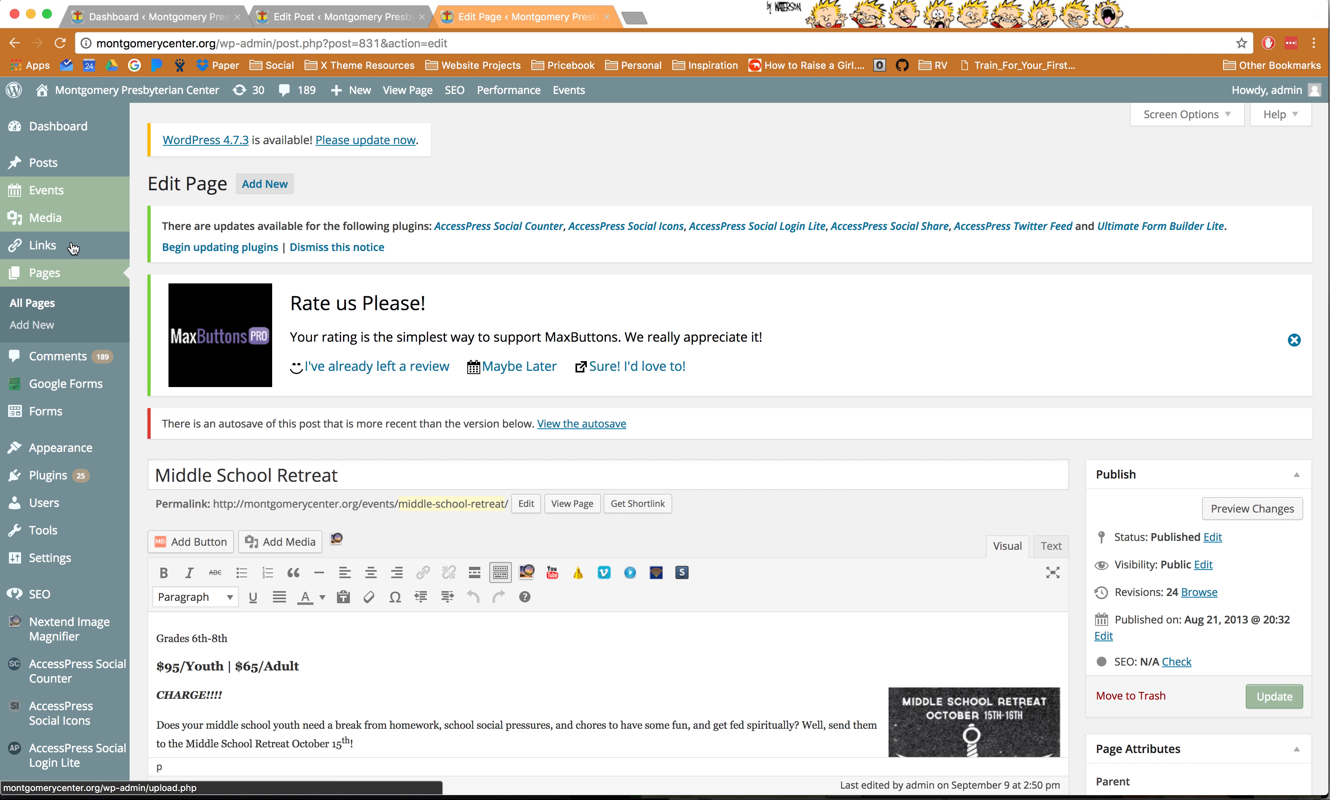
pyautogui.scroll(-1, 387, 487)
pyautogui.scroll(-4, 387, 486)
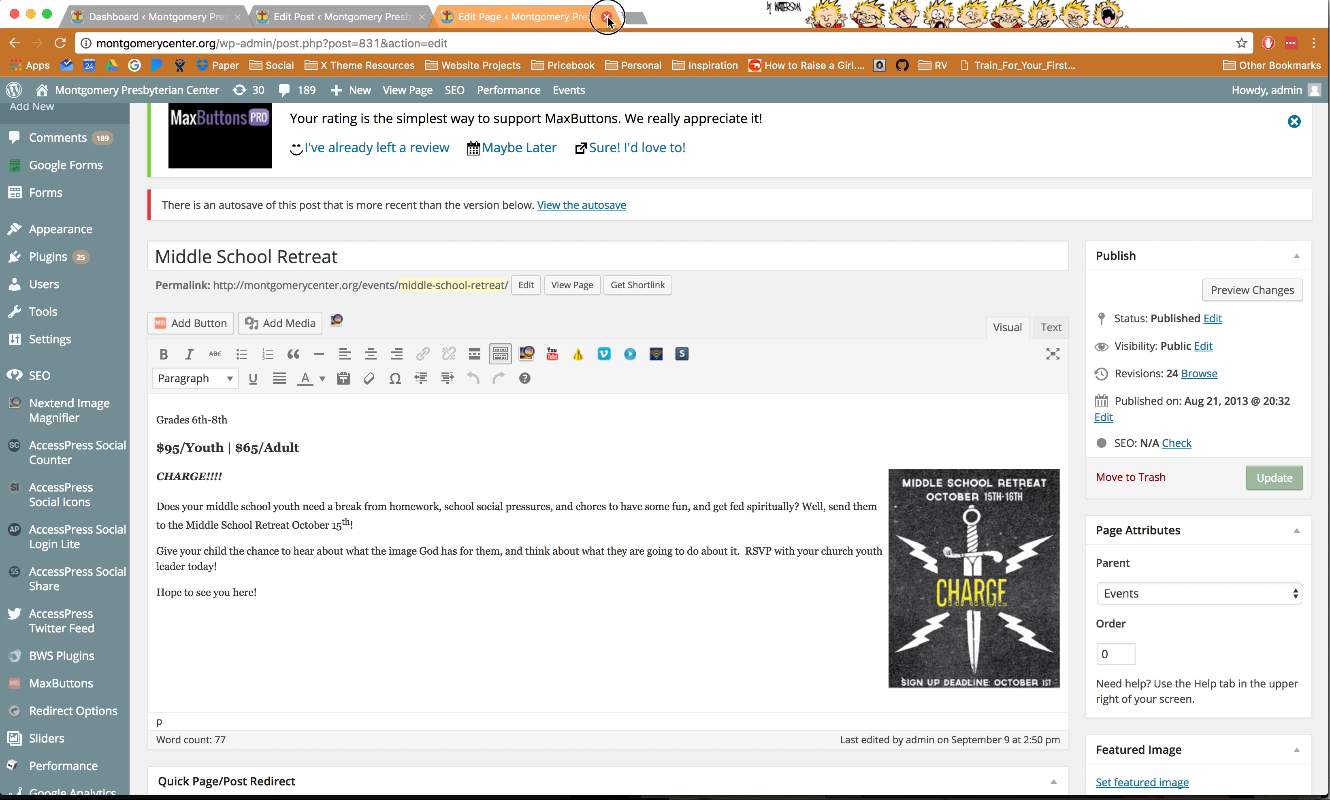
# - Back in the Retreats post, choose the CHARGE flyer from the media library at the Middle School line
pyautogui.press('super+w')
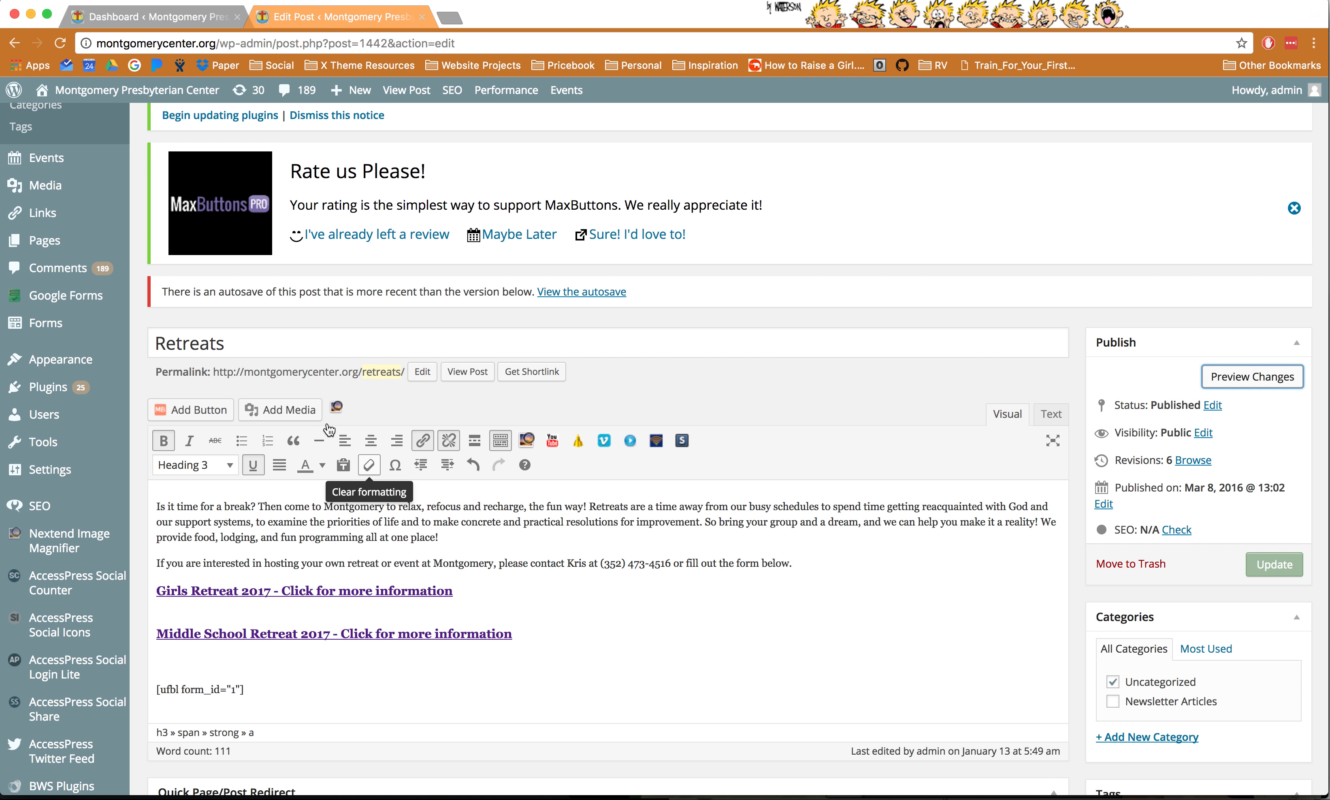
pyautogui.click(155, 637)
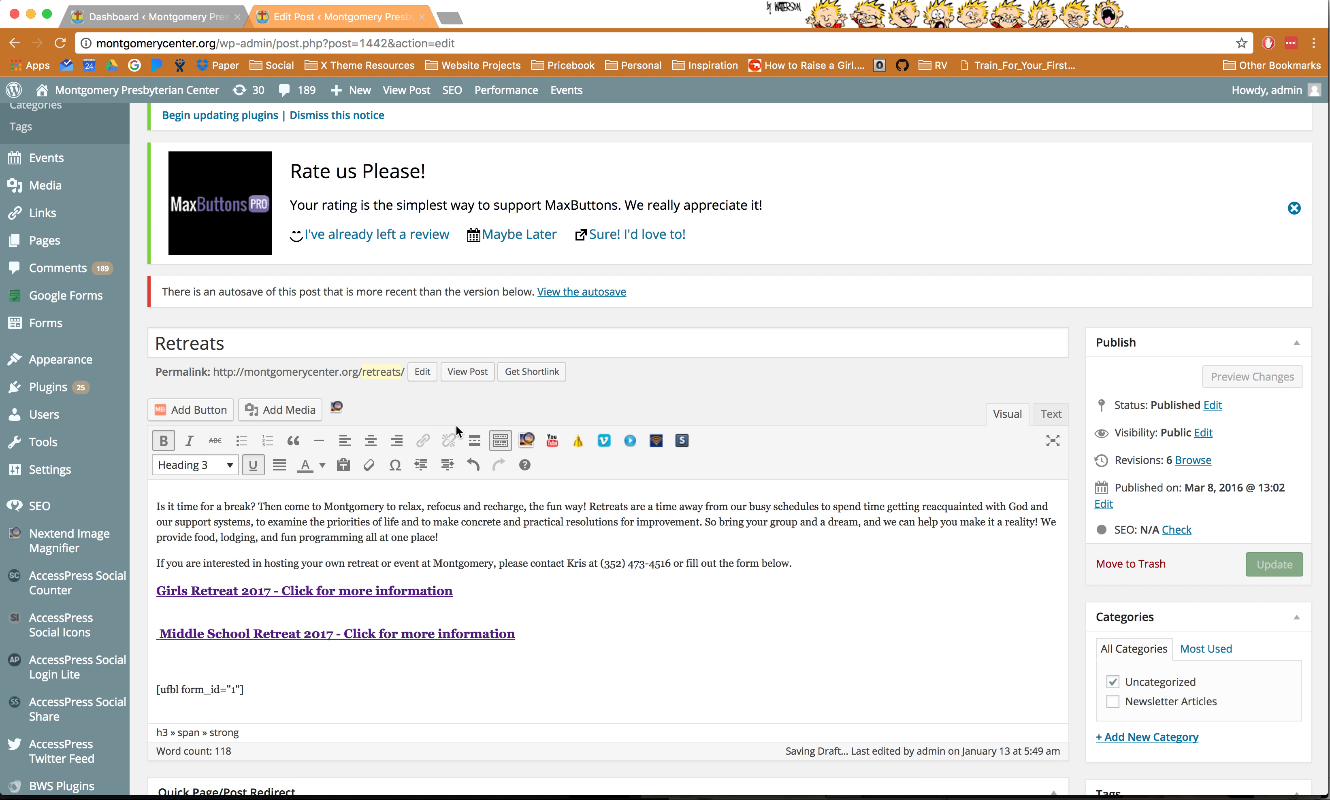
pyautogui.click(289, 411)
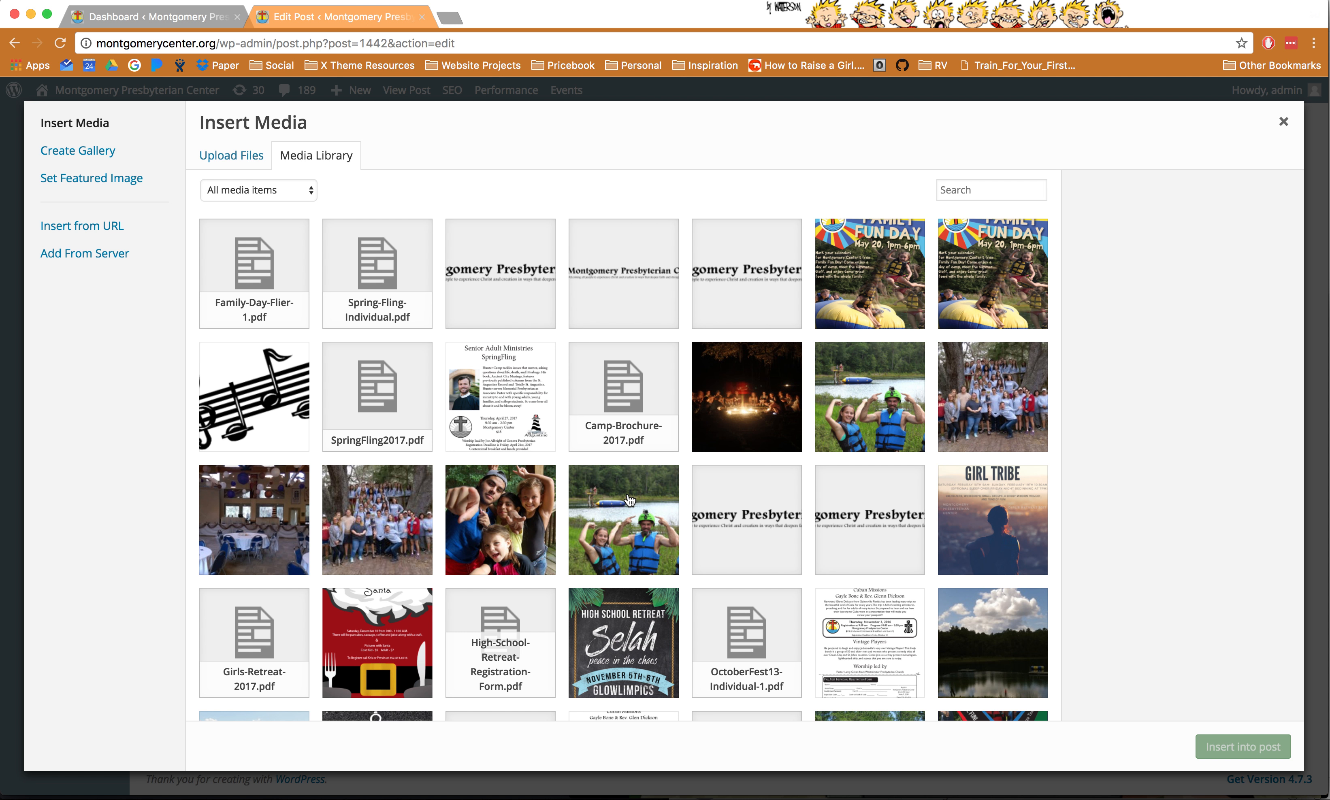
pyautogui.scroll(-6, 618, 384)
pyautogui.click(384, 429)
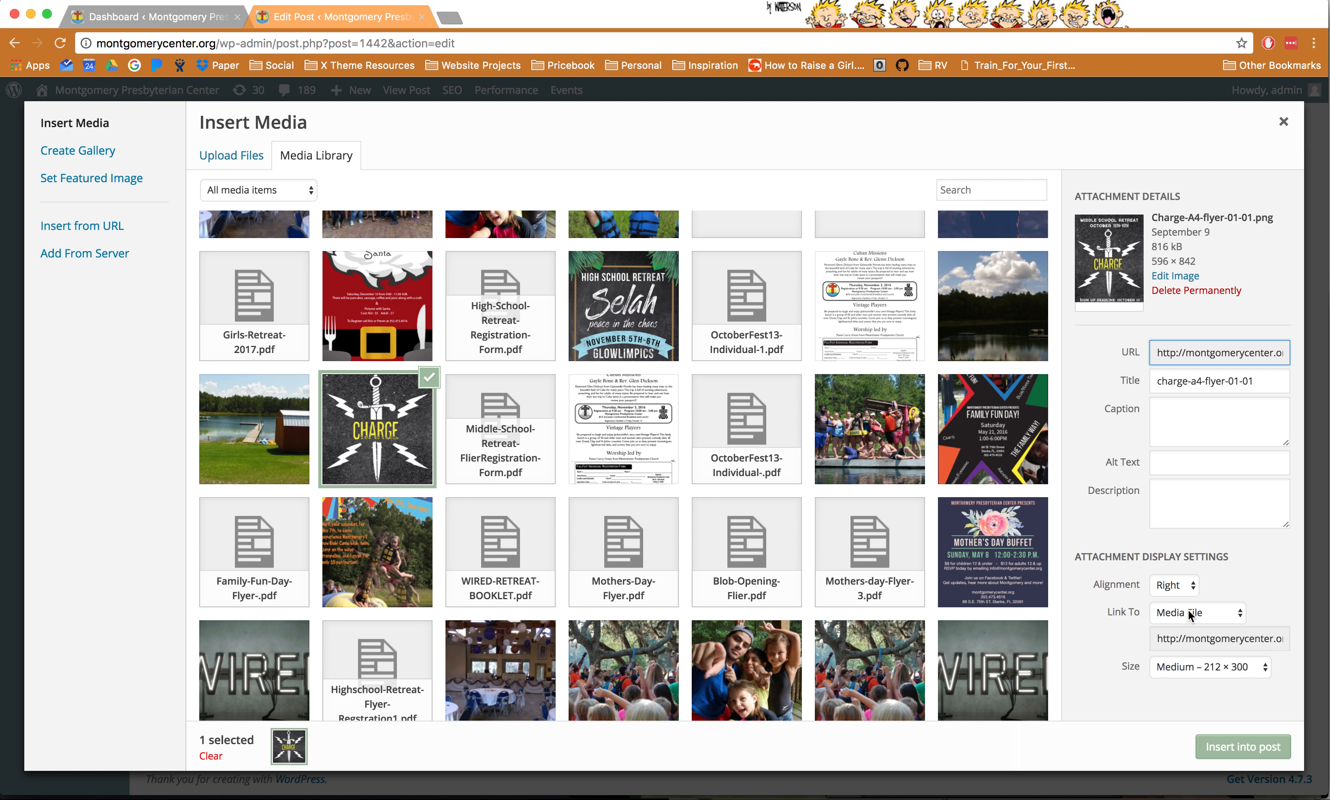
# - Insert the flyer with Alignment Left, Link To None and Size Medium
pyautogui.click(1181, 587)
pyautogui.click(1175, 562)
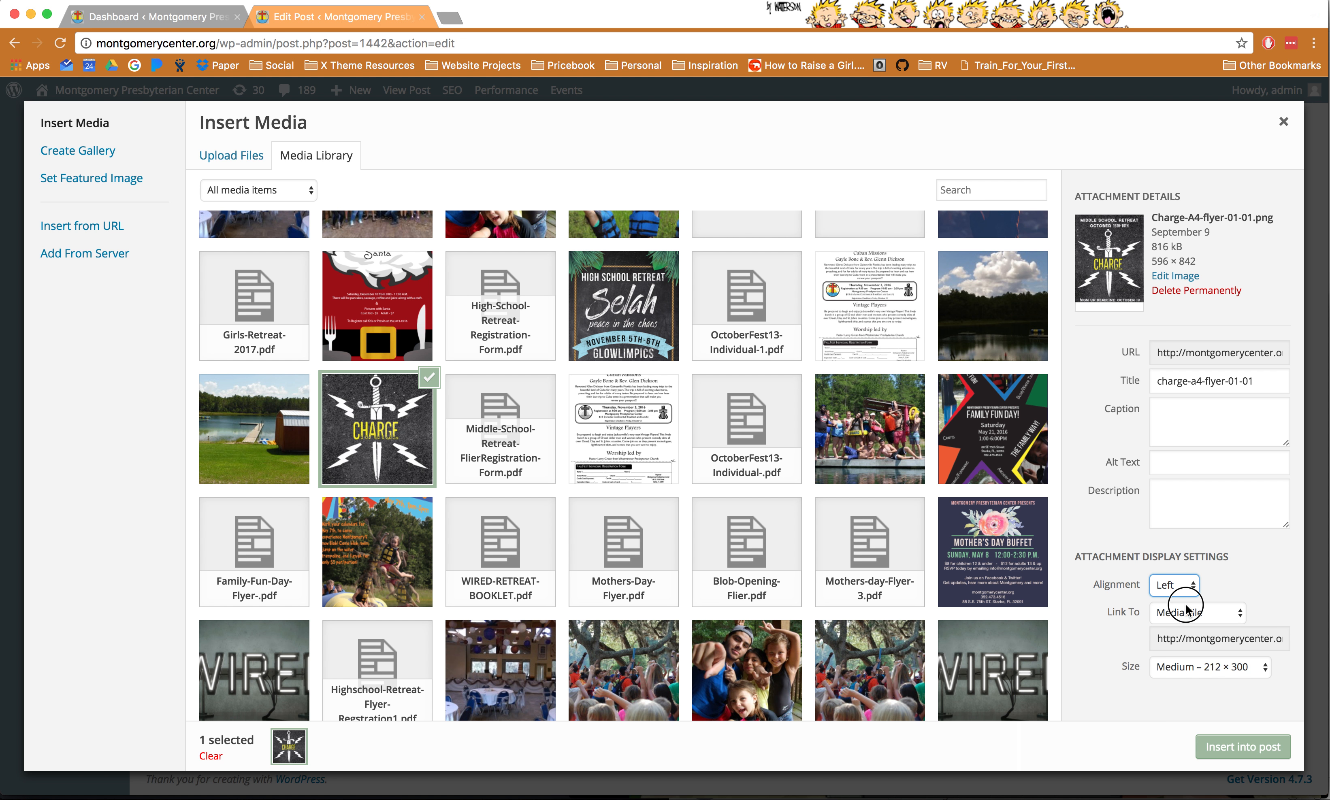
pyautogui.click(1181, 616)
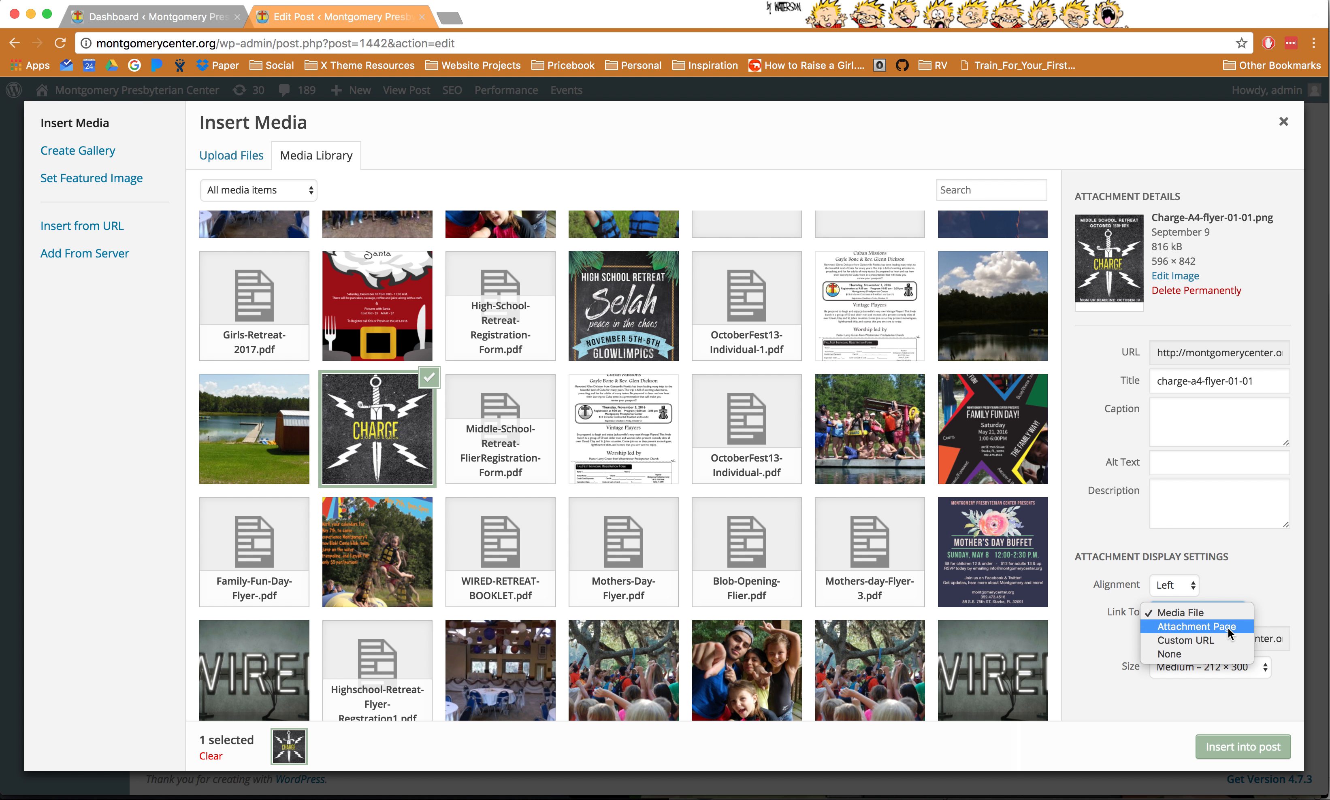
pyautogui.click(1196, 653)
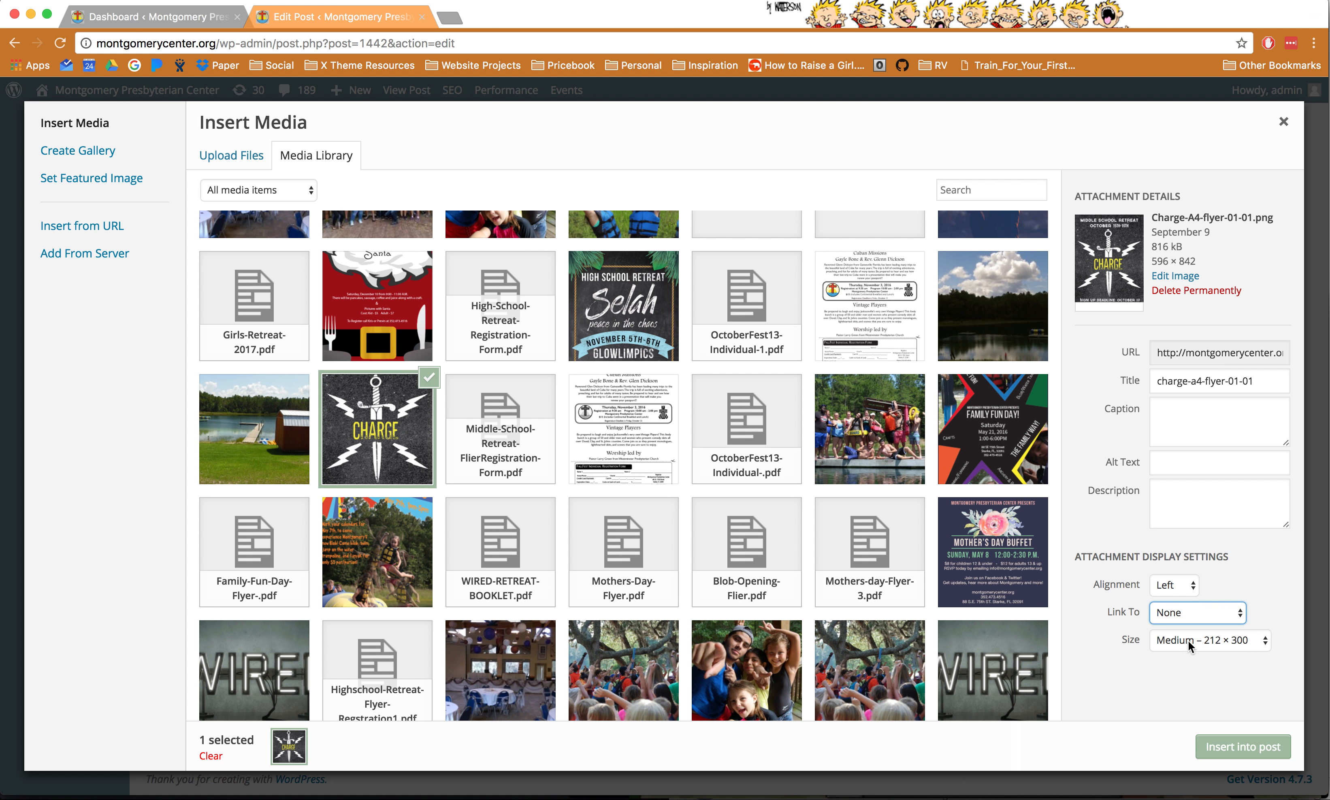
pyautogui.click(1190, 646)
pyautogui.click(1190, 643)
pyautogui.click(1253, 747)
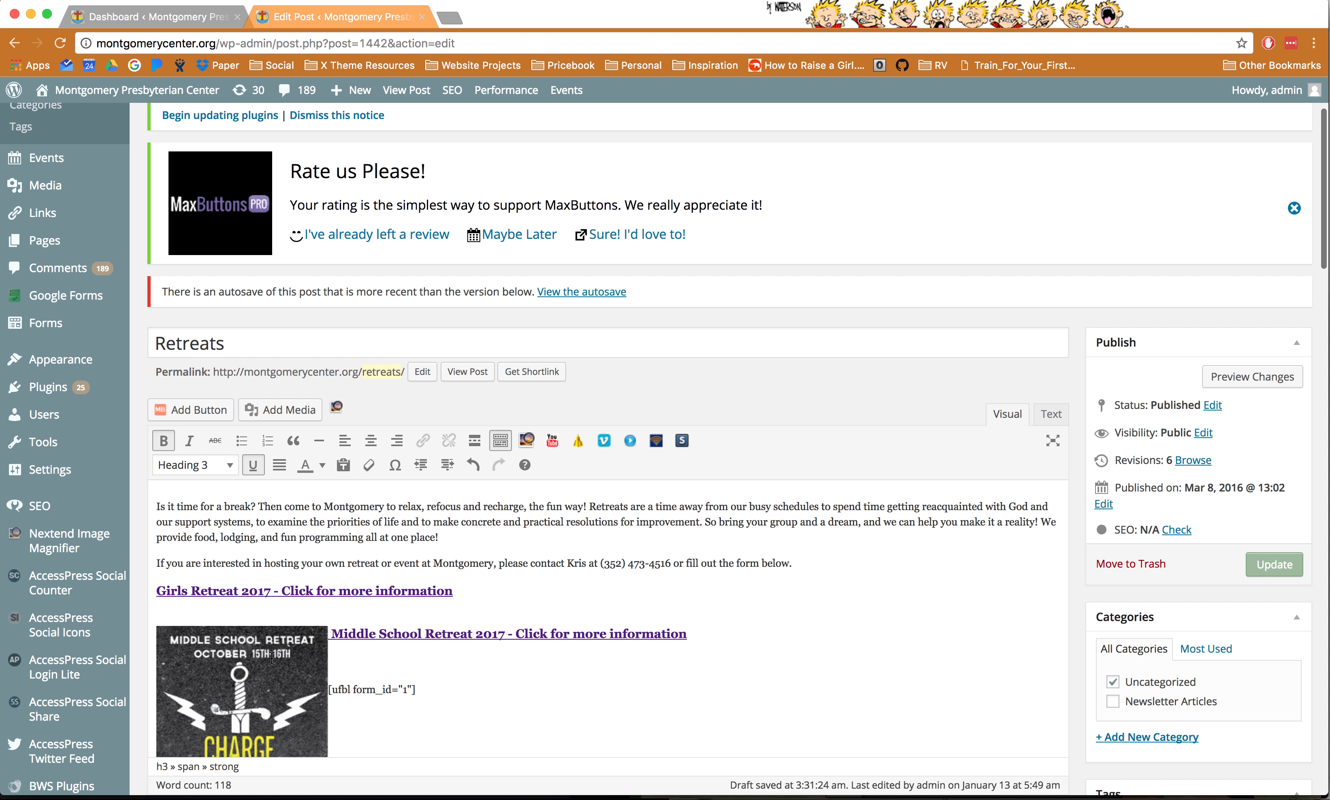
# - Push the [ufbl form_id="1"] shortcode onto its own line below the CHARGE image
pyautogui.scroll(-4, 271, 659)
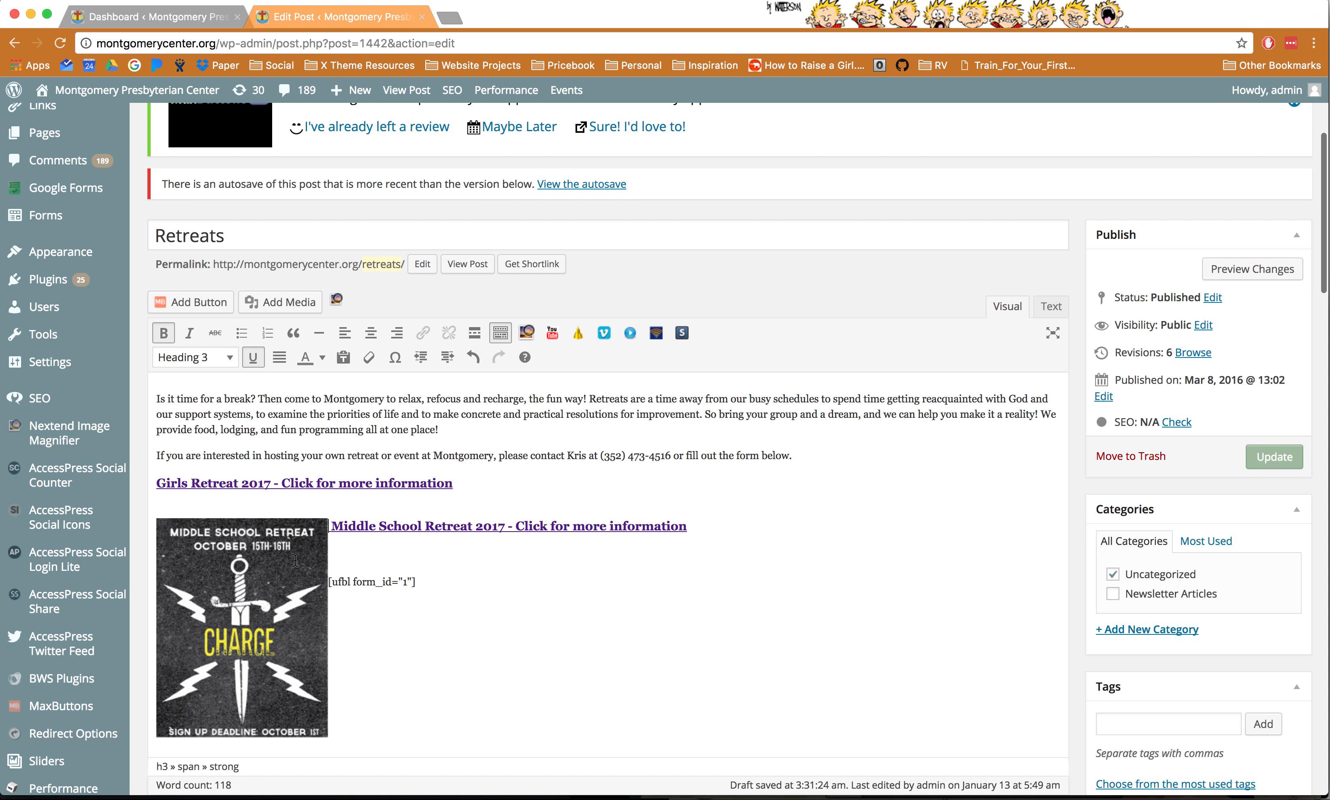
pyautogui.click(295, 560)
pyautogui.click(329, 583)
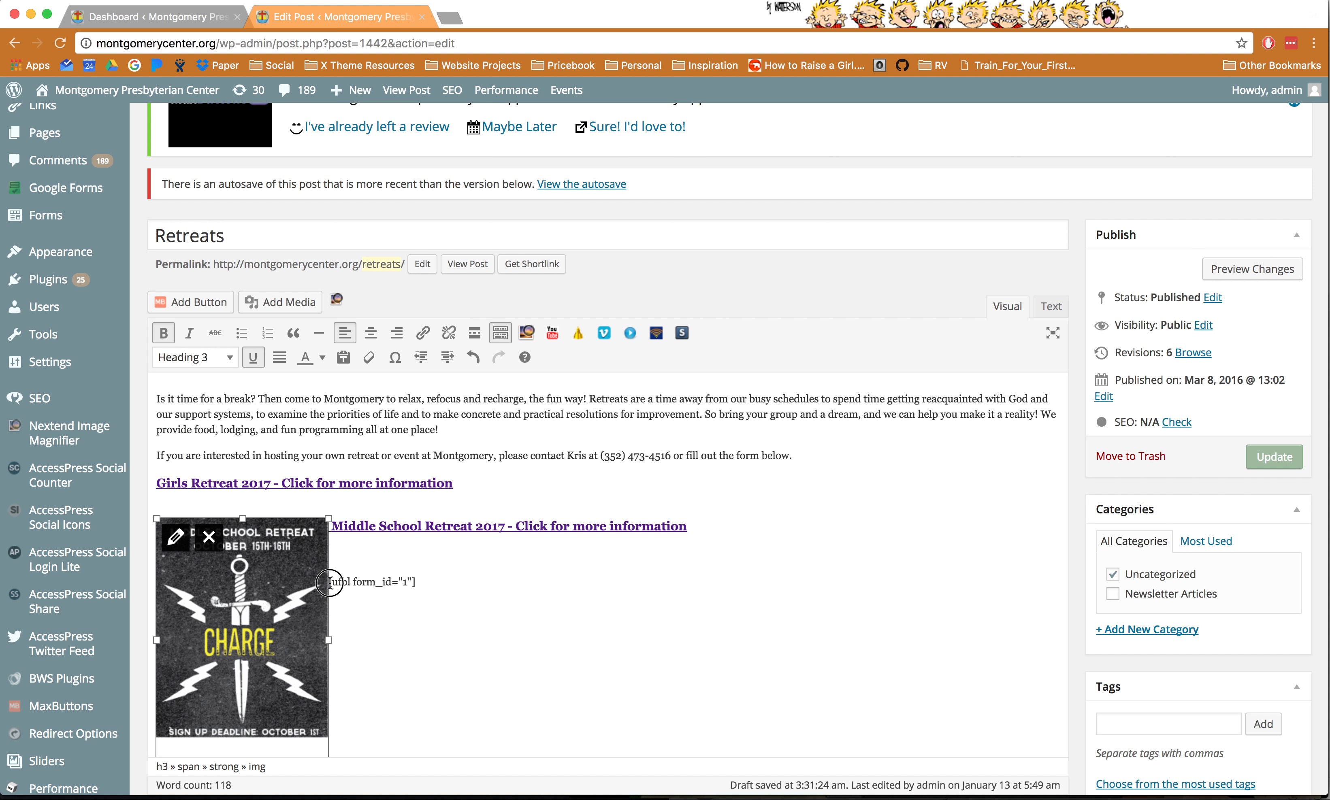
pyautogui.press('Return')
pyautogui.press('Return')
pyautogui.press('Return')
pyautogui.press('Return')
pyautogui.press('Return')
pyautogui.press('Return')
pyautogui.press('Return')
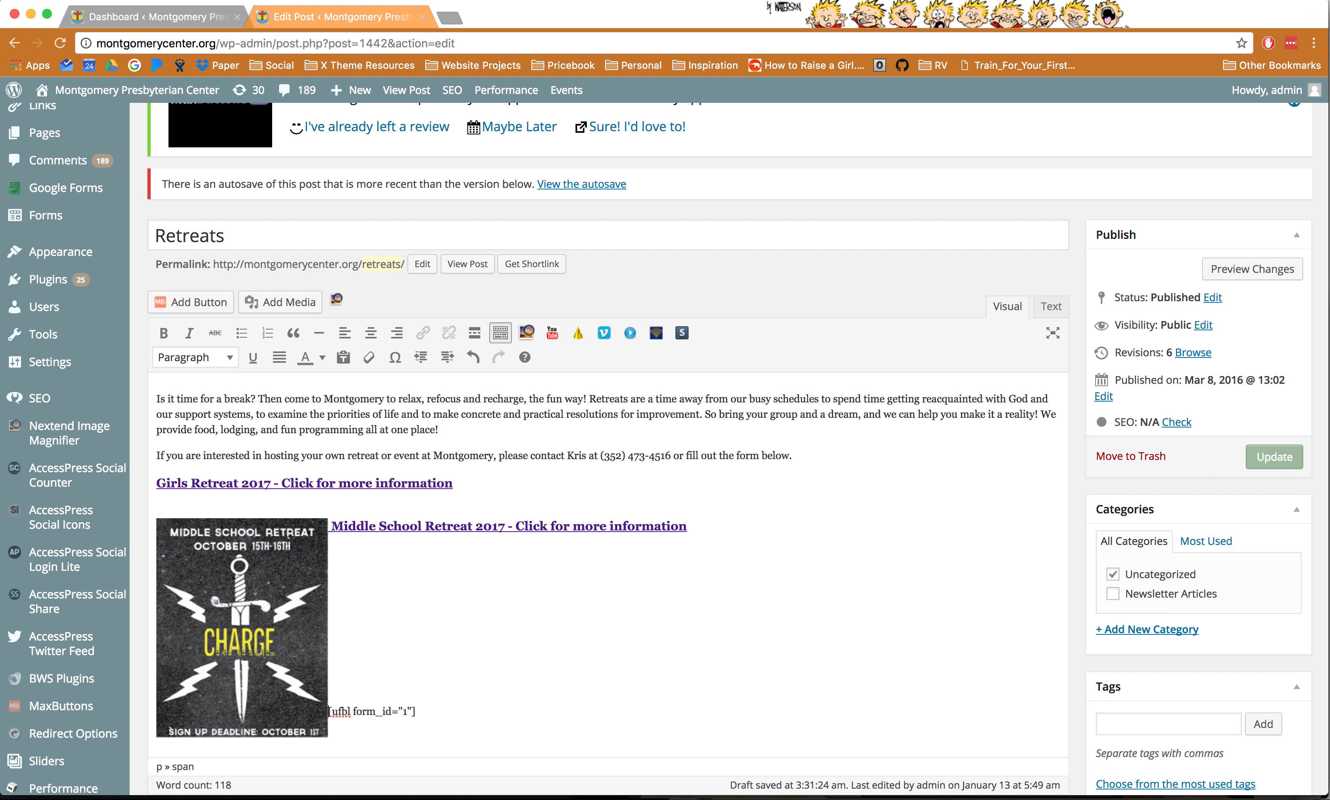
# - Link the CHARGE image to the Middle School Retreat page
pyautogui.click(239, 571)
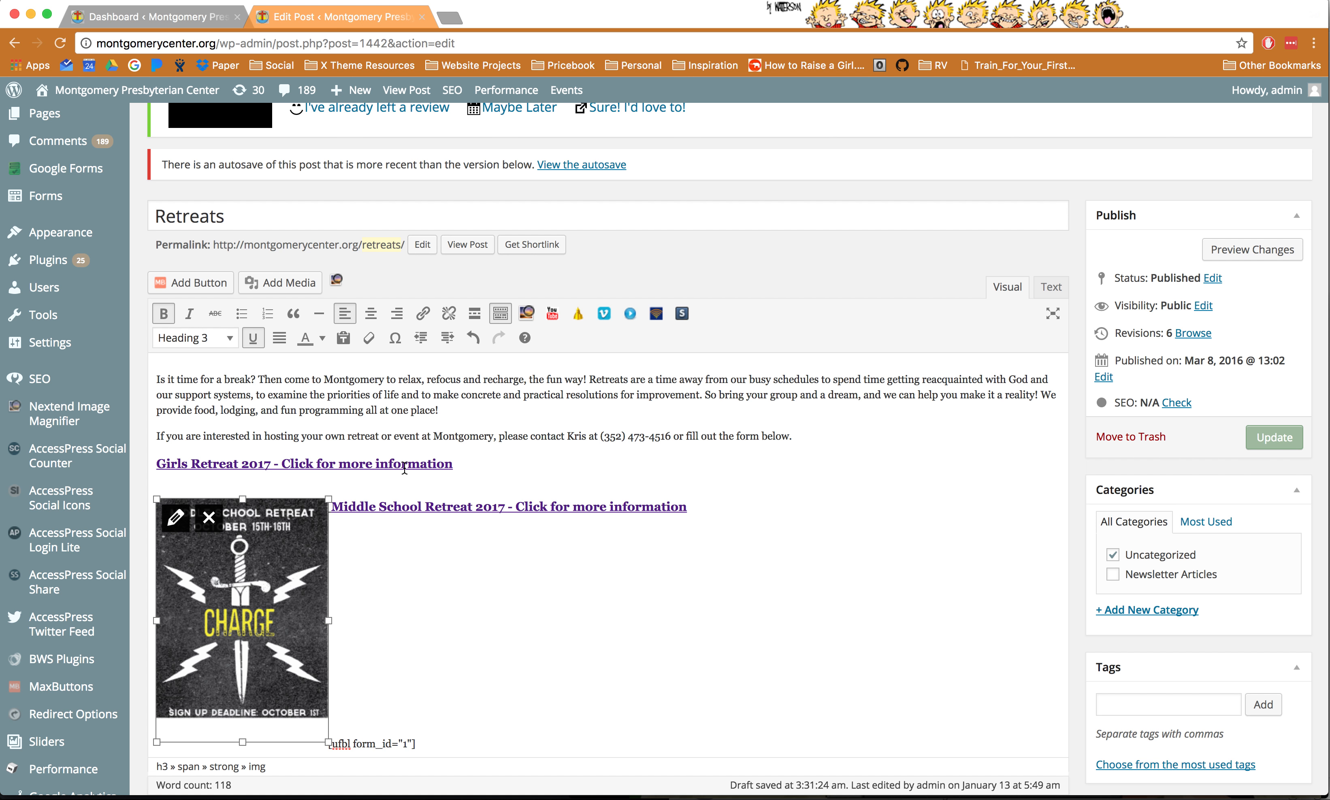
pyautogui.click(424, 313)
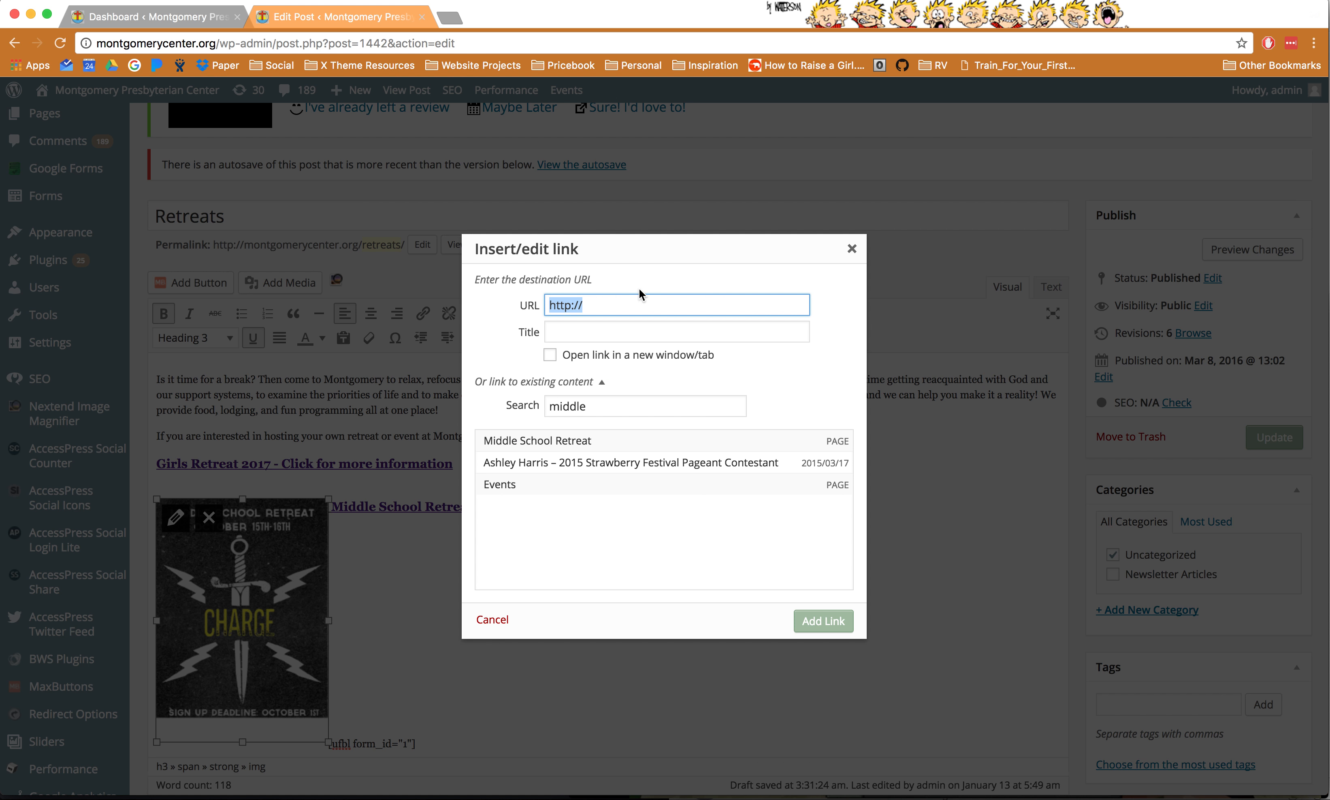
pyautogui.click(546, 442)
pyautogui.click(821, 621)
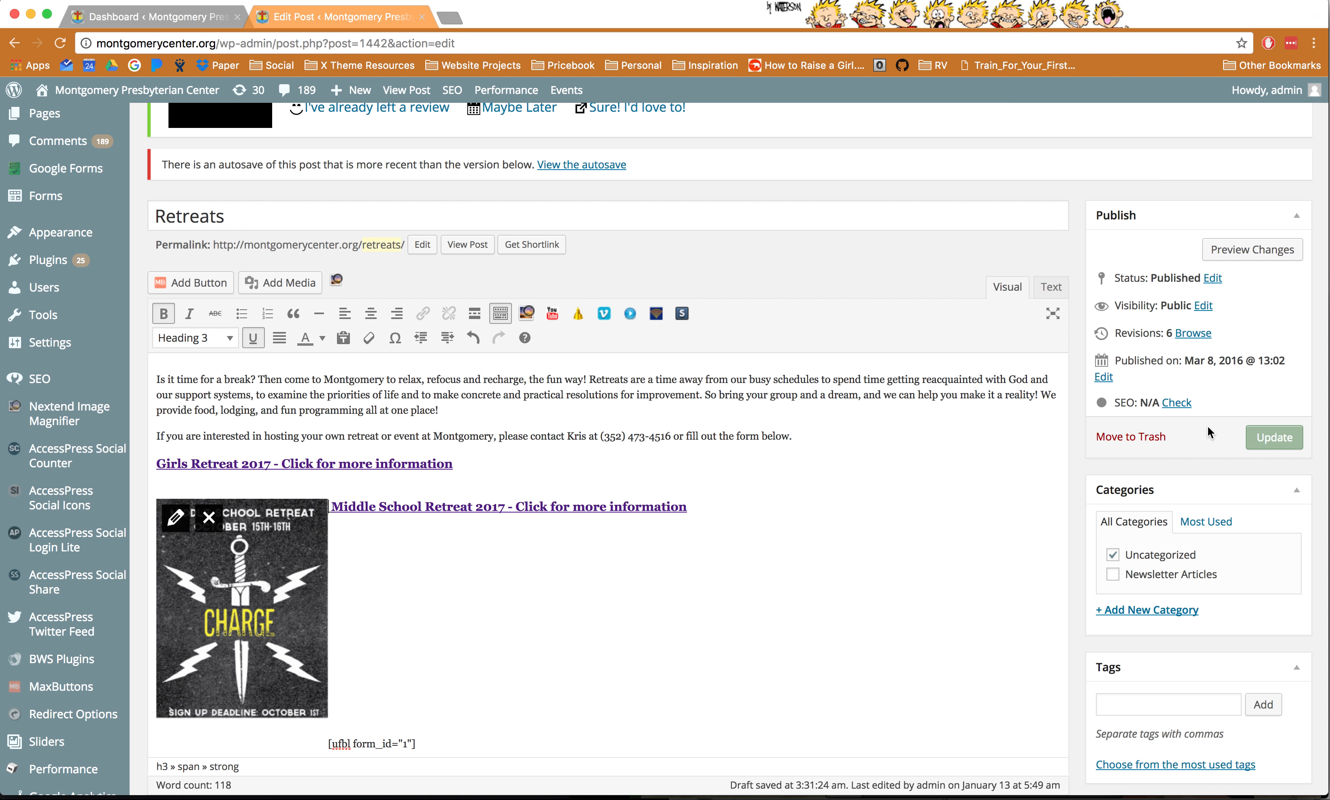
# - Preview the Retreats post to verify the CHARGE flyer link, then go back to the editor tab
pyautogui.click(1243, 254)
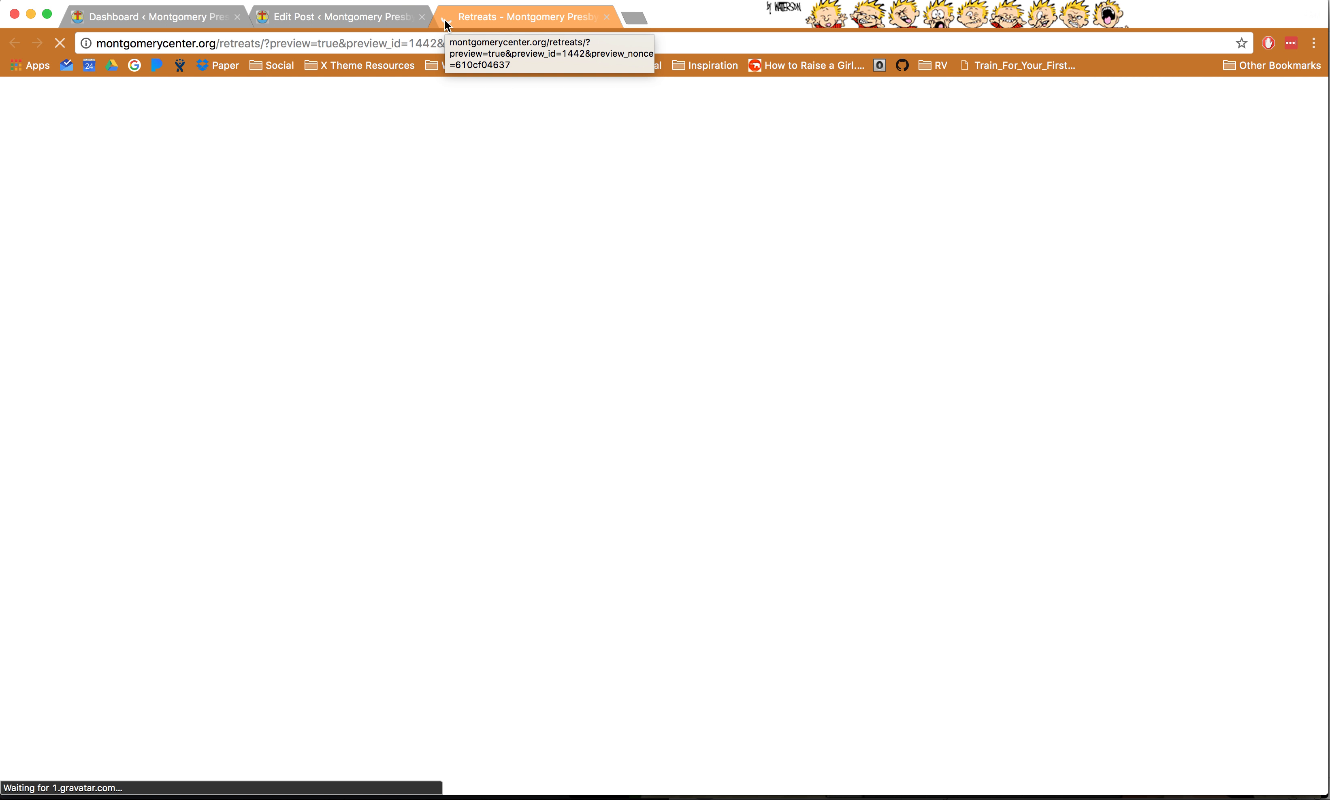
pyautogui.scroll(-3, 478, 390)
pyautogui.scroll(-4, 425, 502)
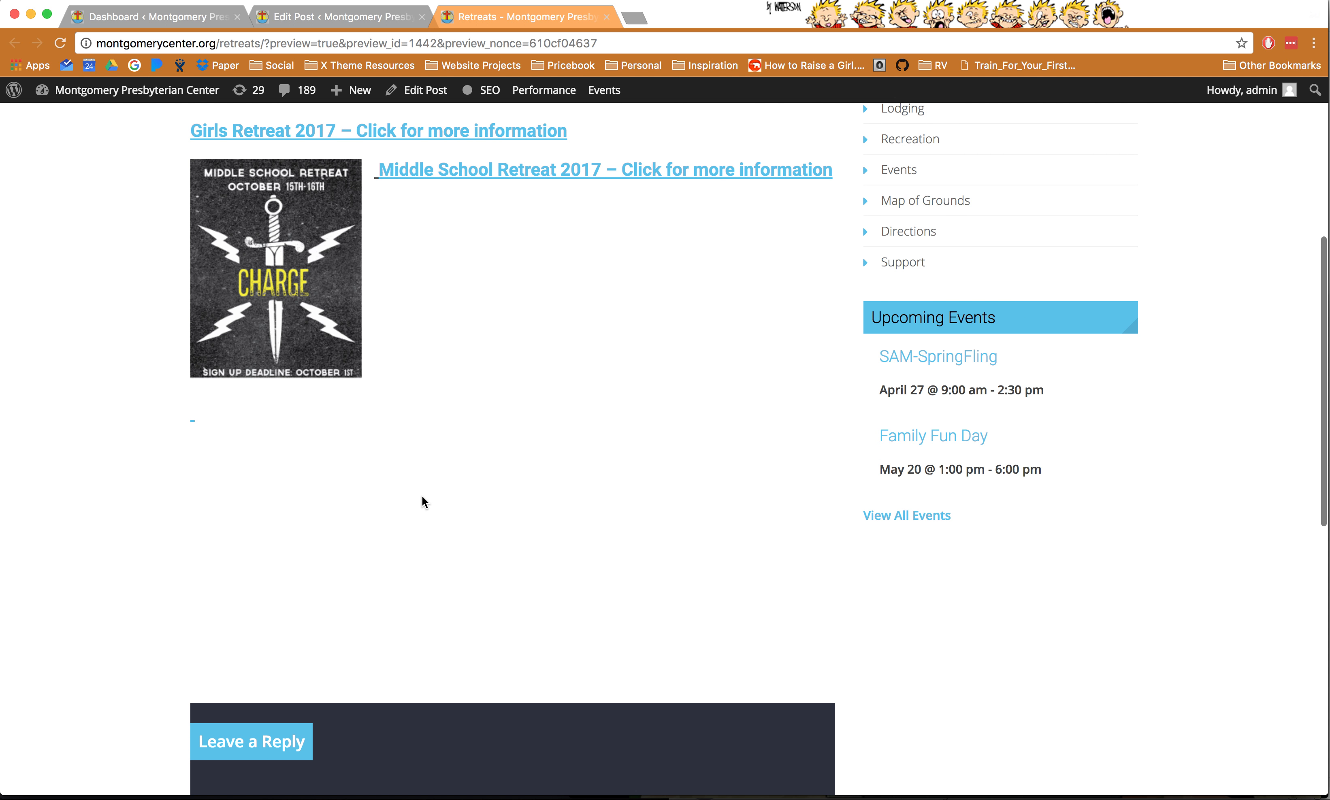
pyautogui.scroll(2, 438, 354)
pyautogui.scroll(1, 437, 354)
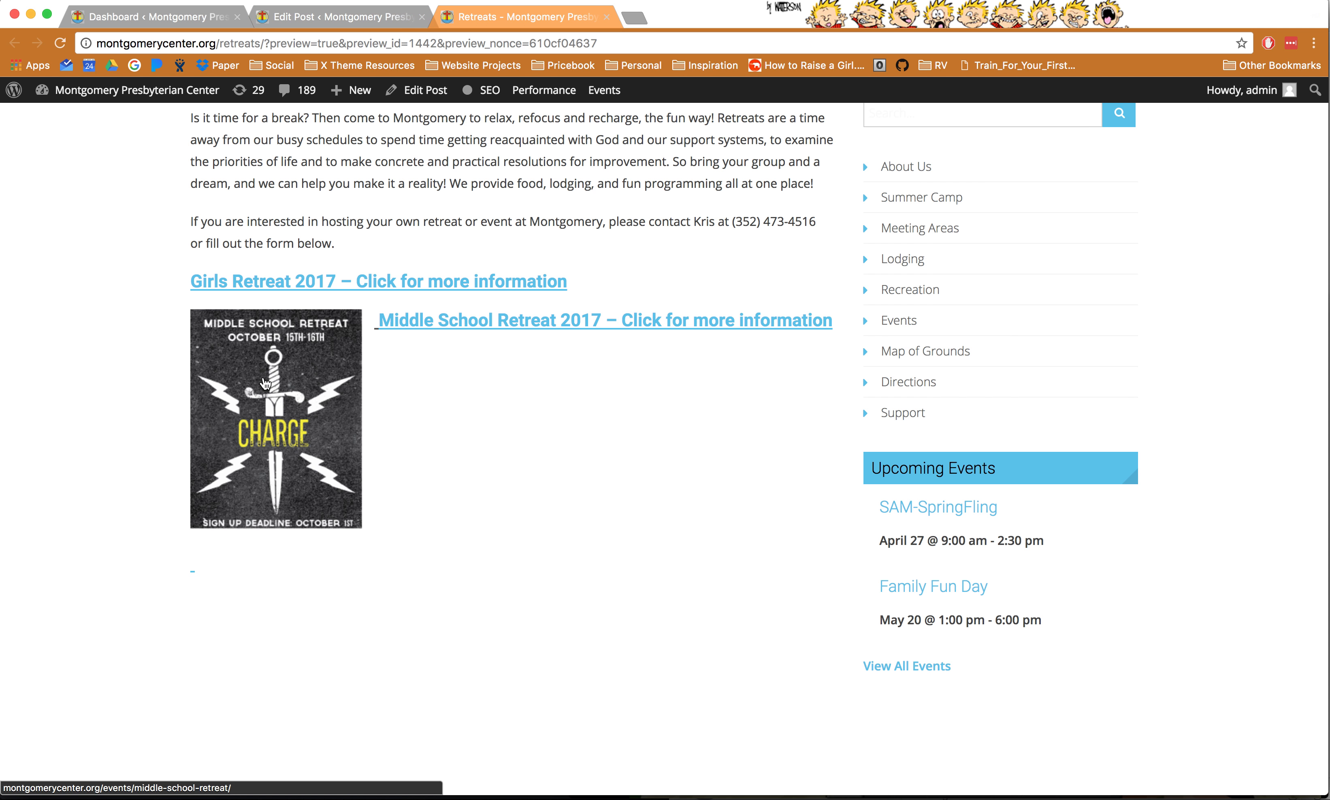
pyautogui.moveTo(265, 383); pyautogui.dragTo(166, 708)
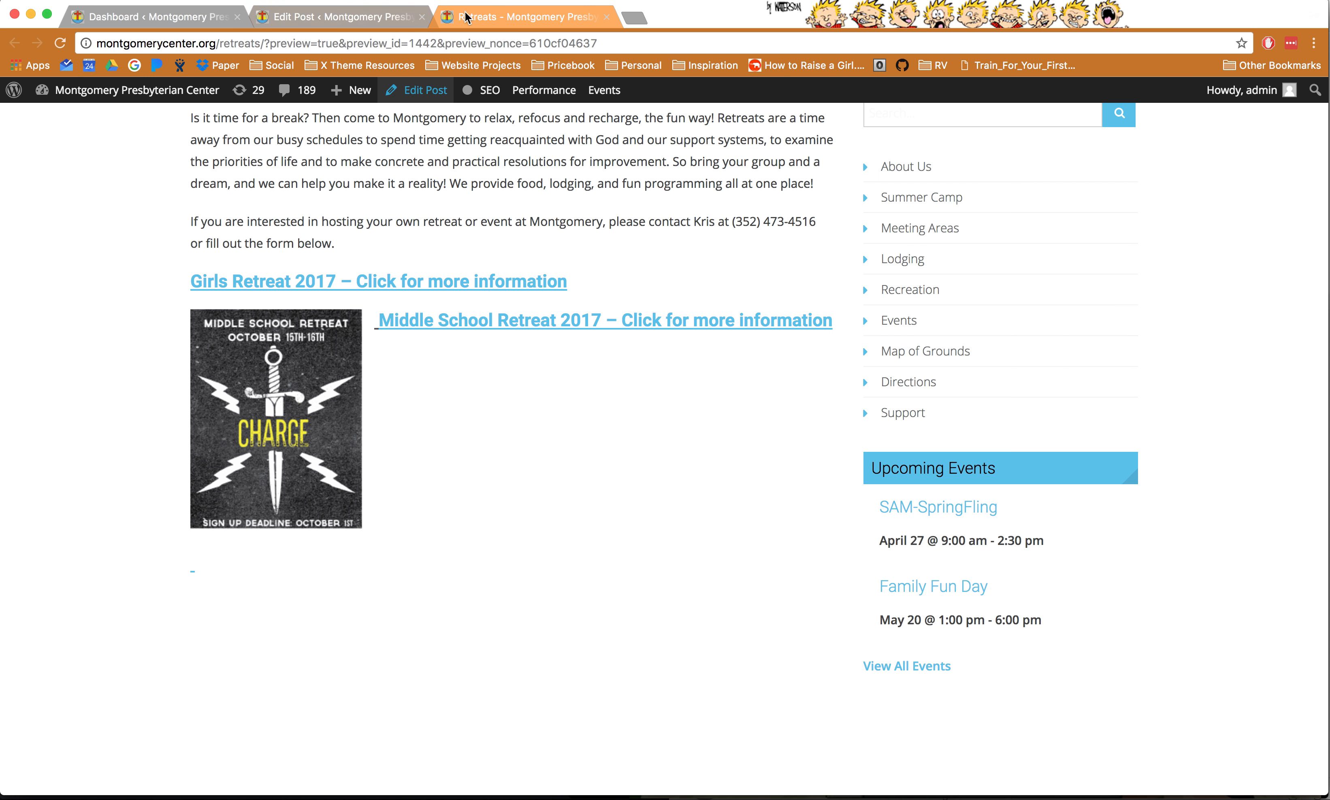
pyautogui.click(360, 23)
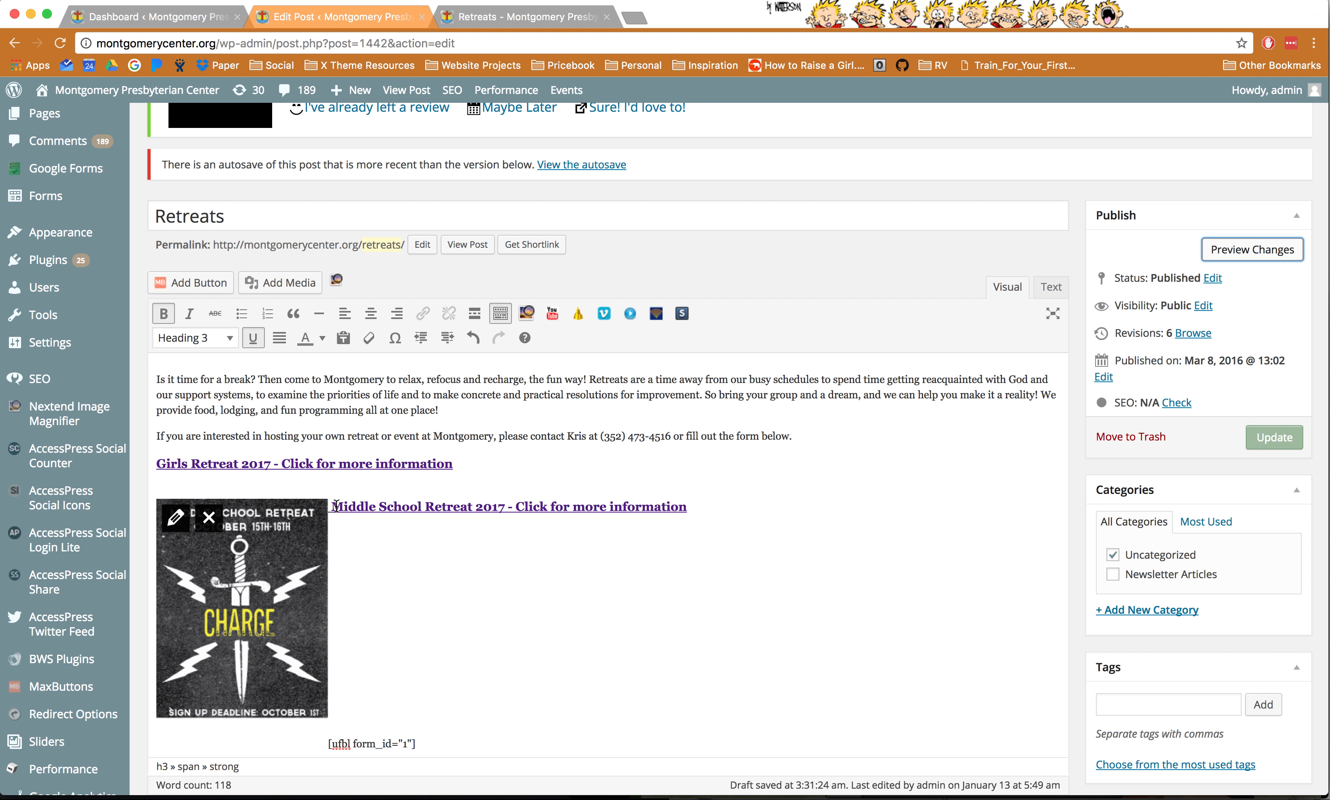
# - Inspect the Middle School Retreat 2017 link's target and close the link settings unchanged
pyautogui.moveTo(332, 511); pyautogui.dragTo(696, 508)
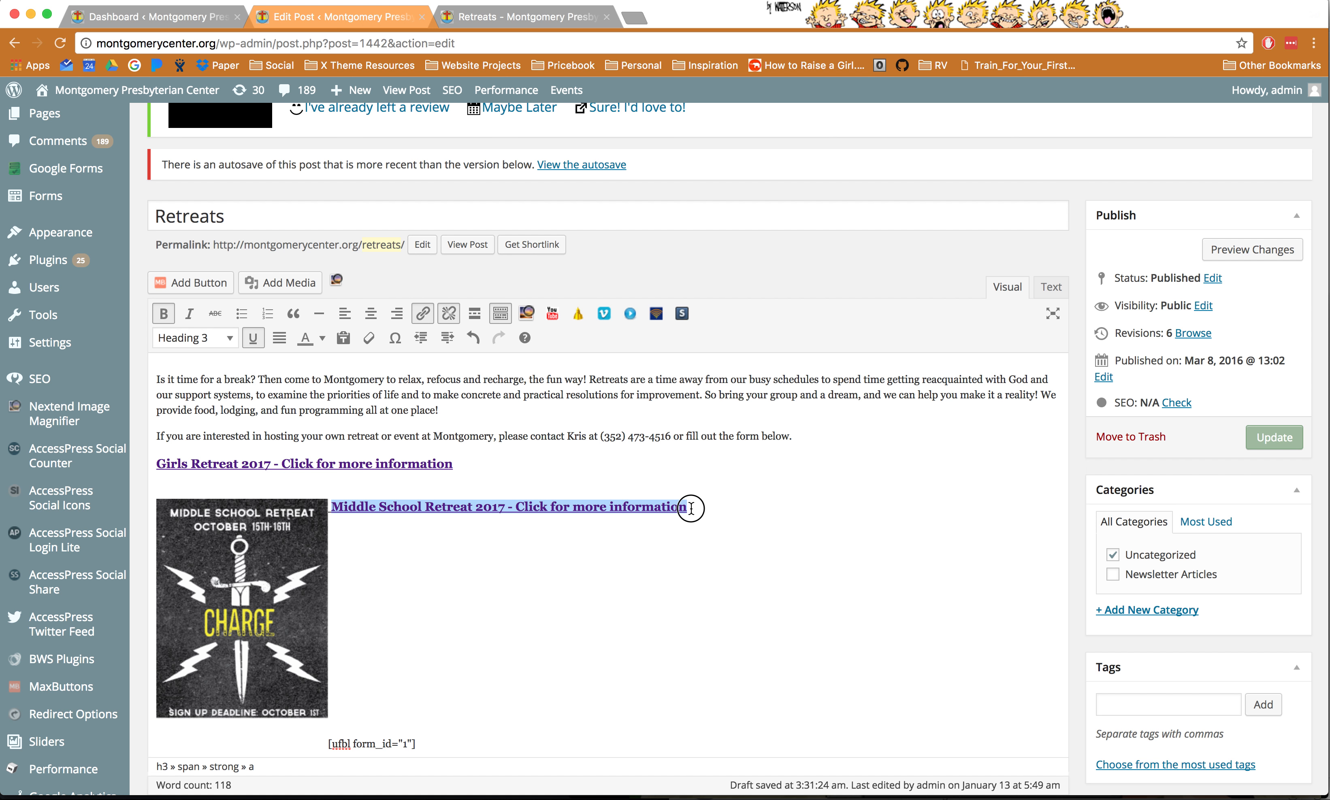
pyautogui.click(421, 313)
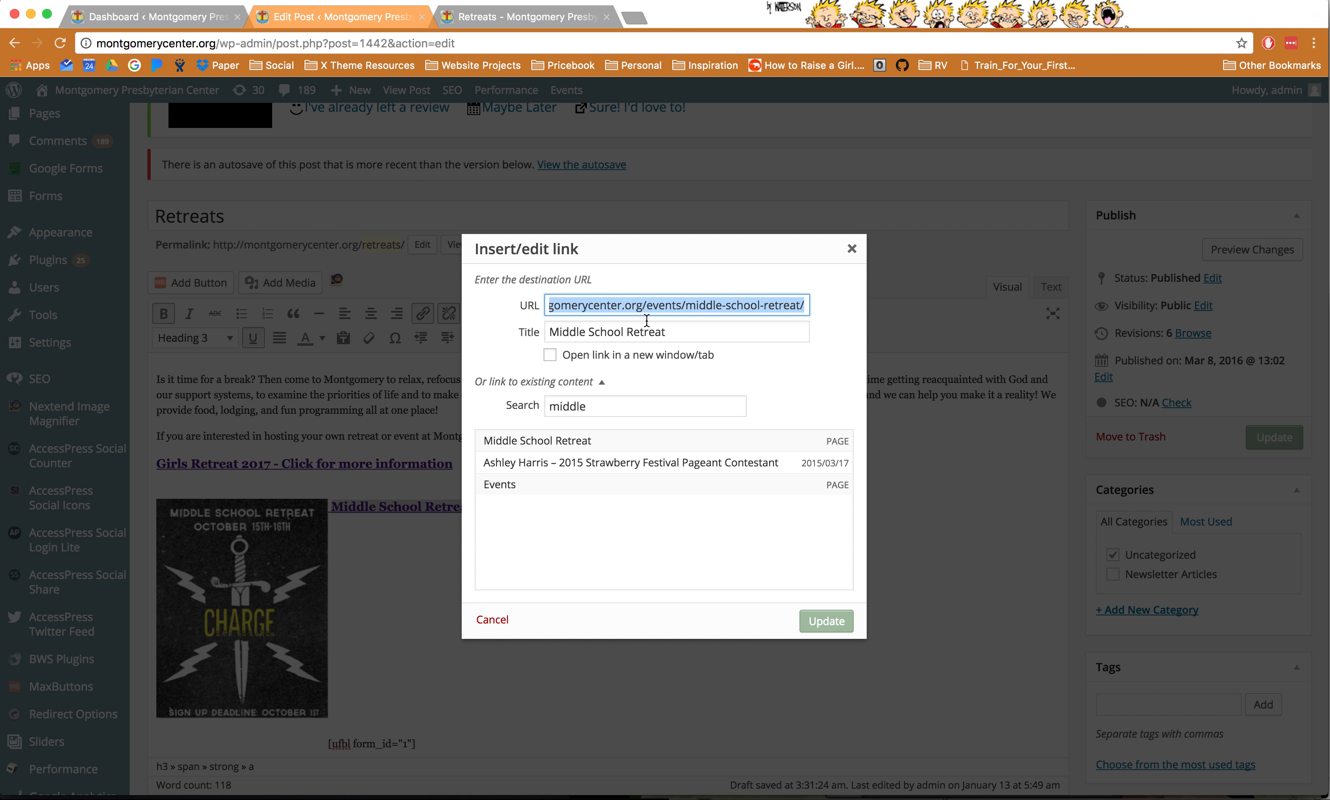
pyautogui.click(597, 406)
pyautogui.press('super+a')
pyautogui.write('hig')
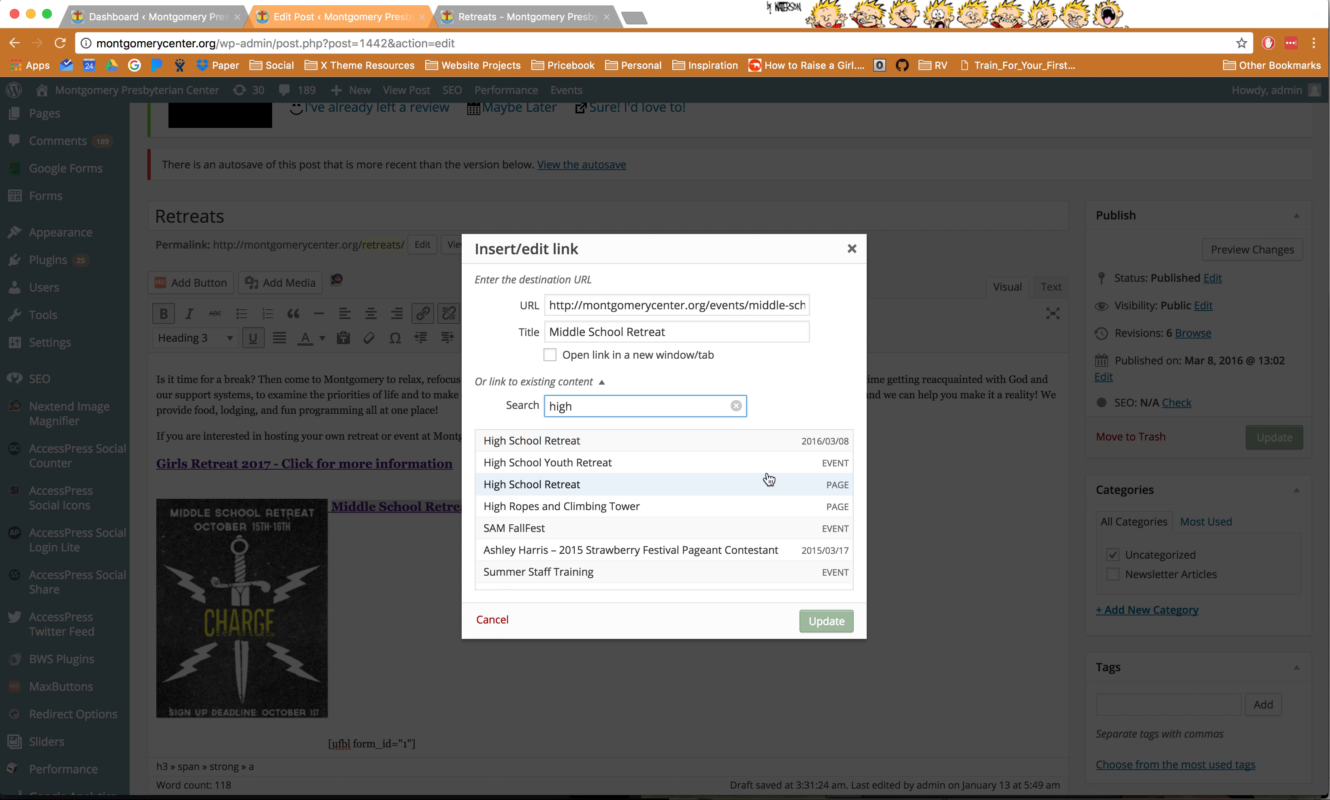
pyautogui.doubleClick(601, 401)
pyautogui.press('BackSpace')
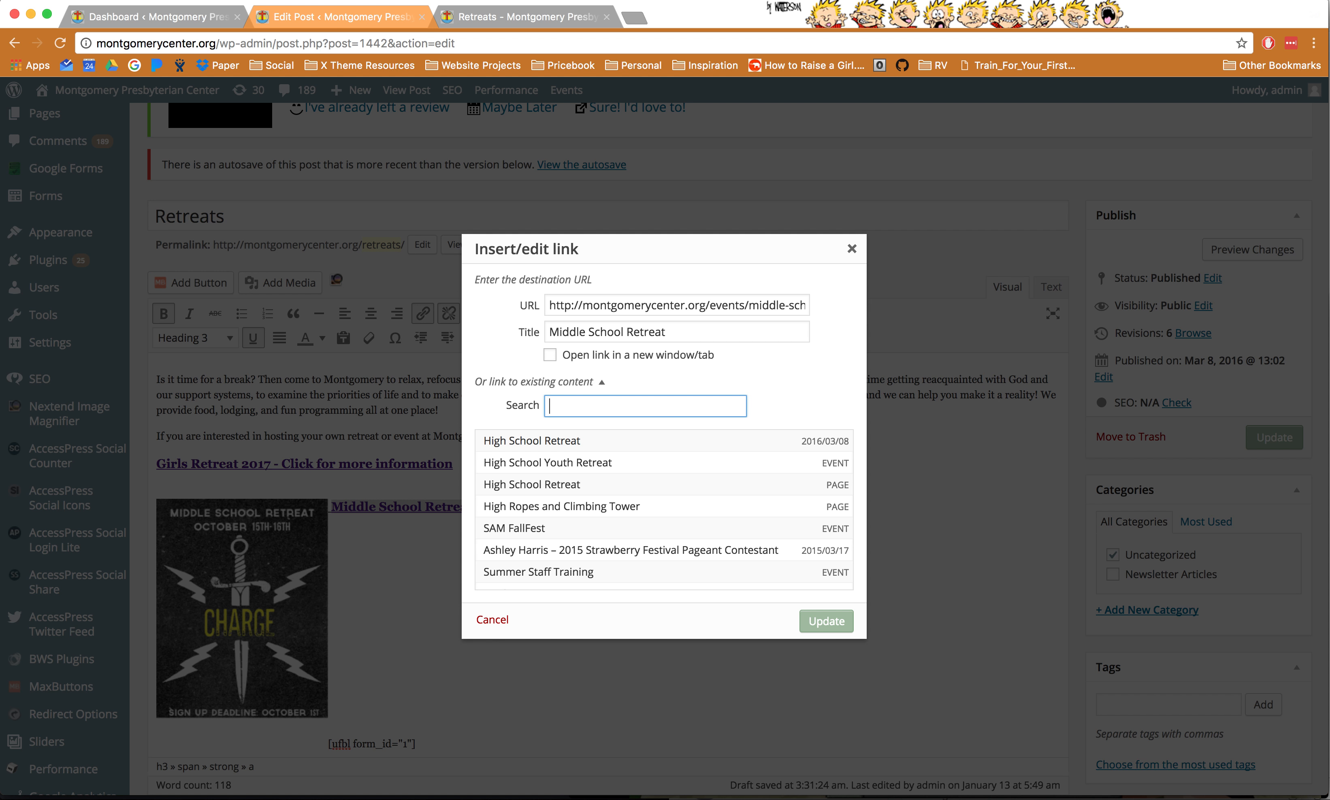
pyautogui.click(852, 249)
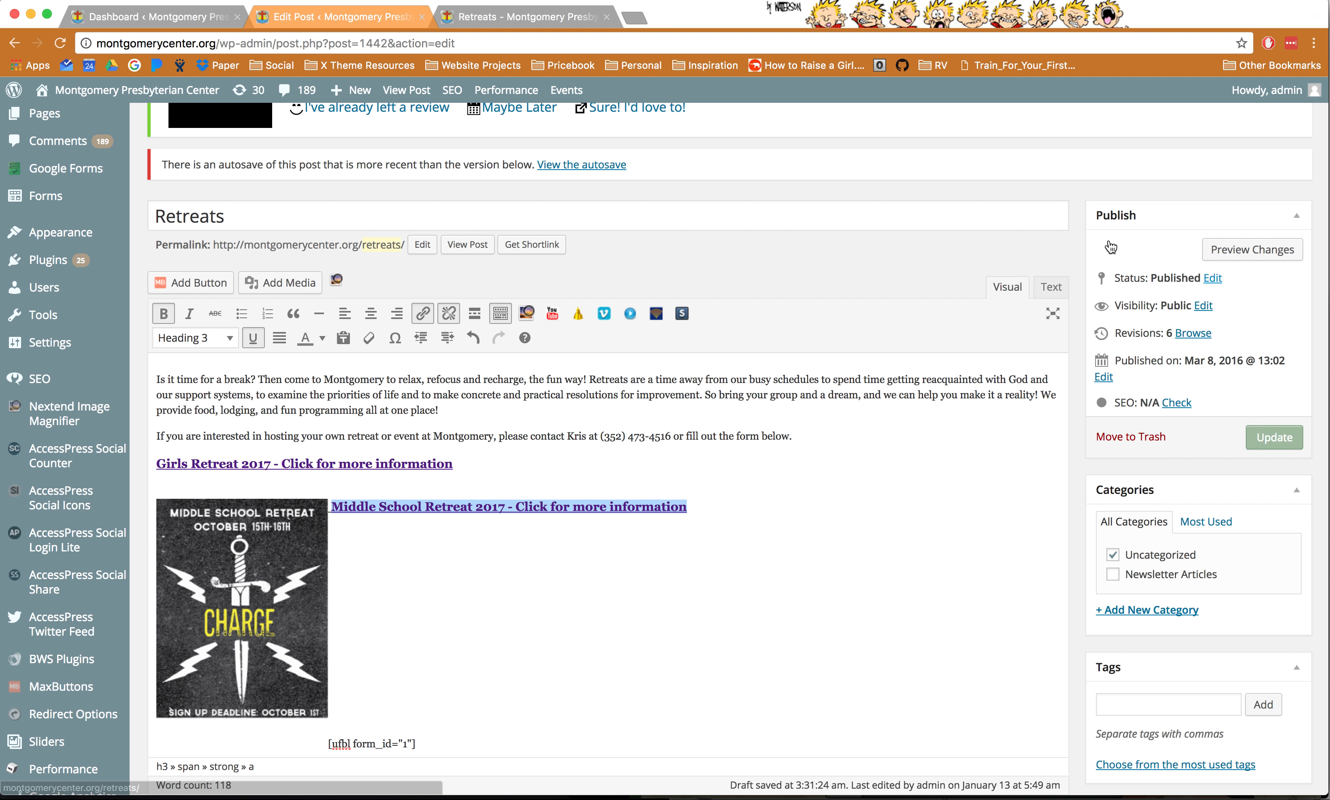
# - Leave the Retreats editor without saving for the All Posts list
pyautogui.scroll(5, 1110, 248)
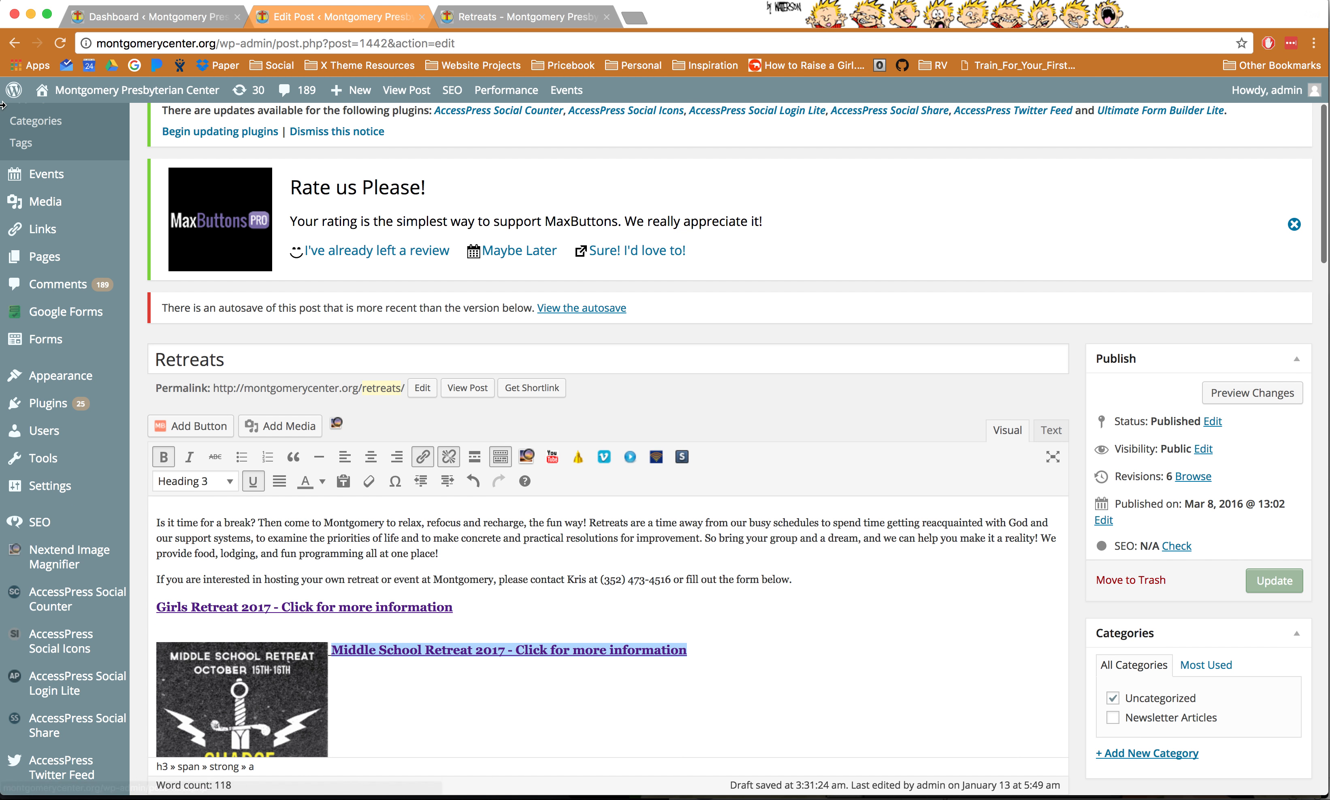
pyautogui.scroll(4, 16, 119)
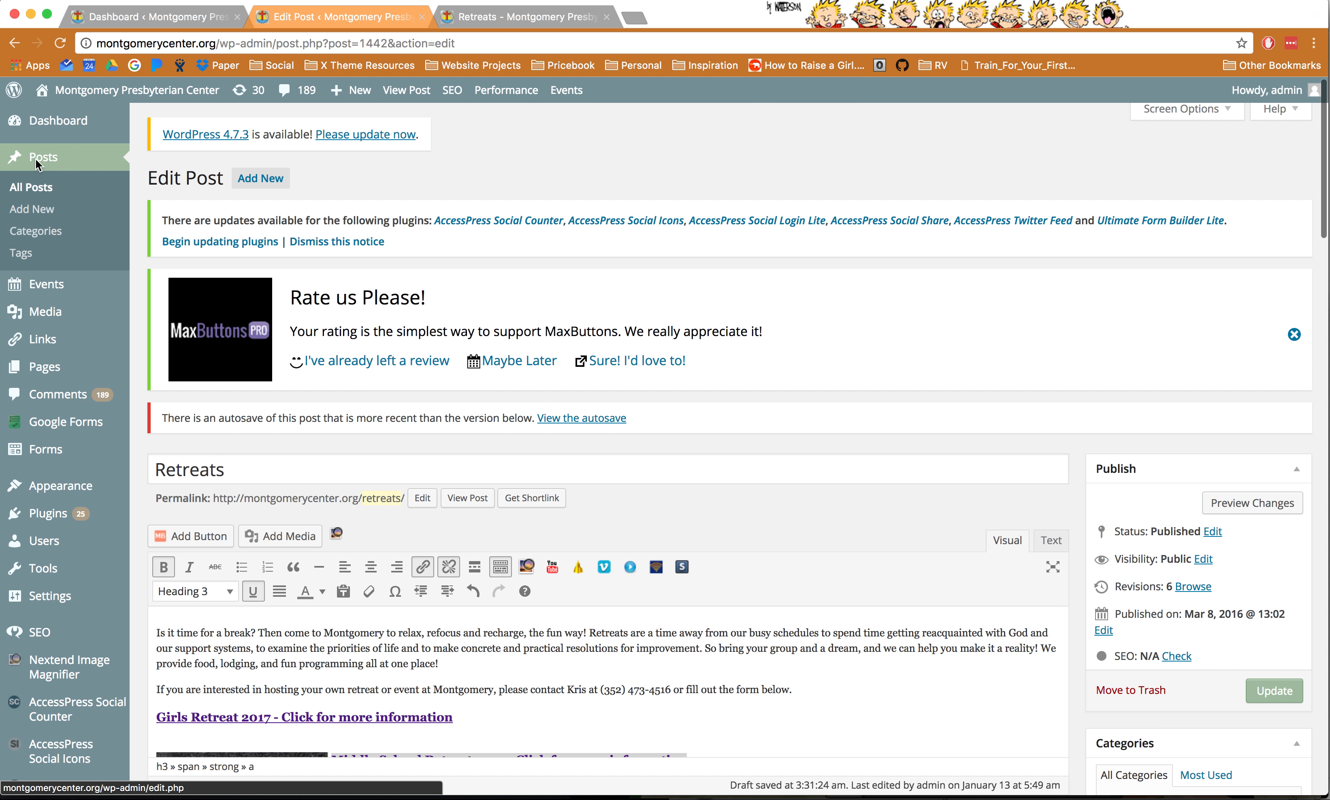
pyautogui.click(38, 164)
pyautogui.click(787, 260)
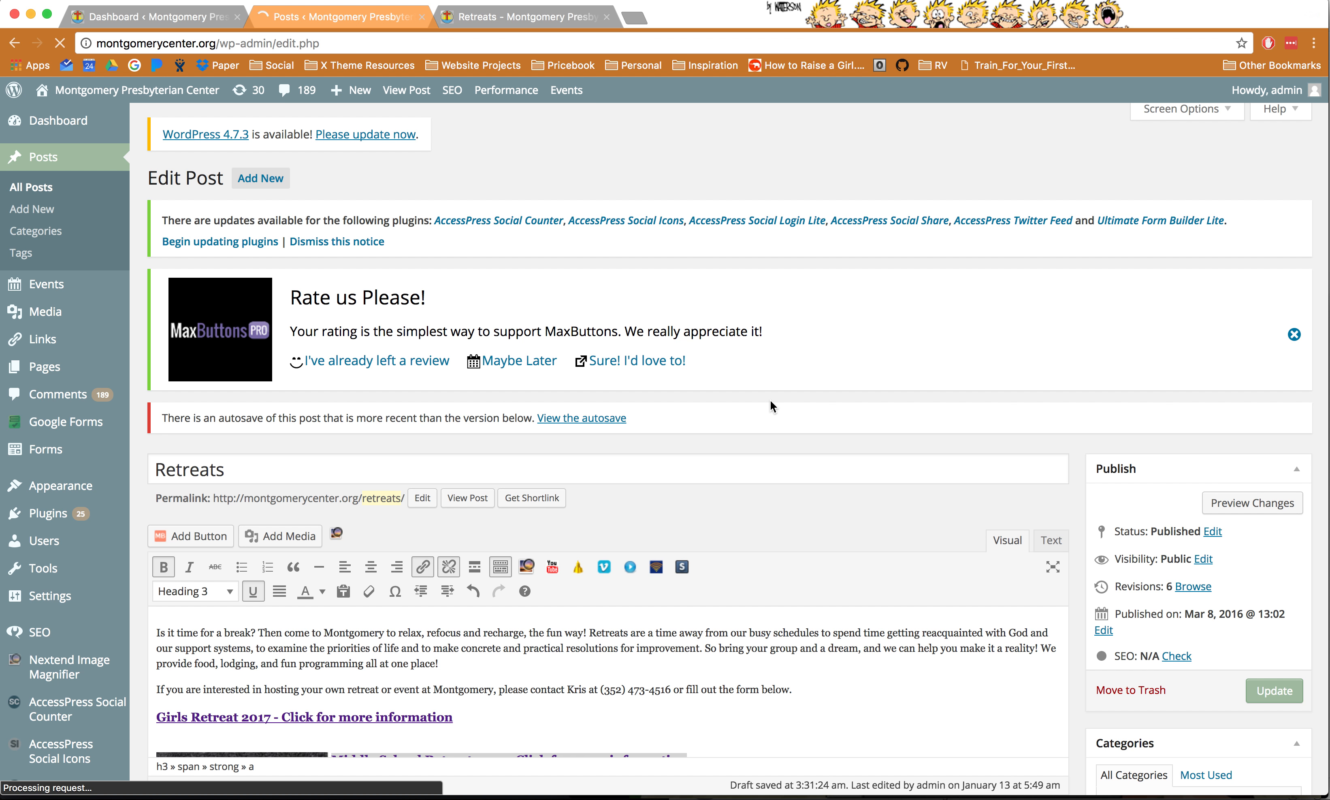
# - In Airmail, highlight the slider-making request in the email, then return to the browser
pyautogui.press('super+Tab')
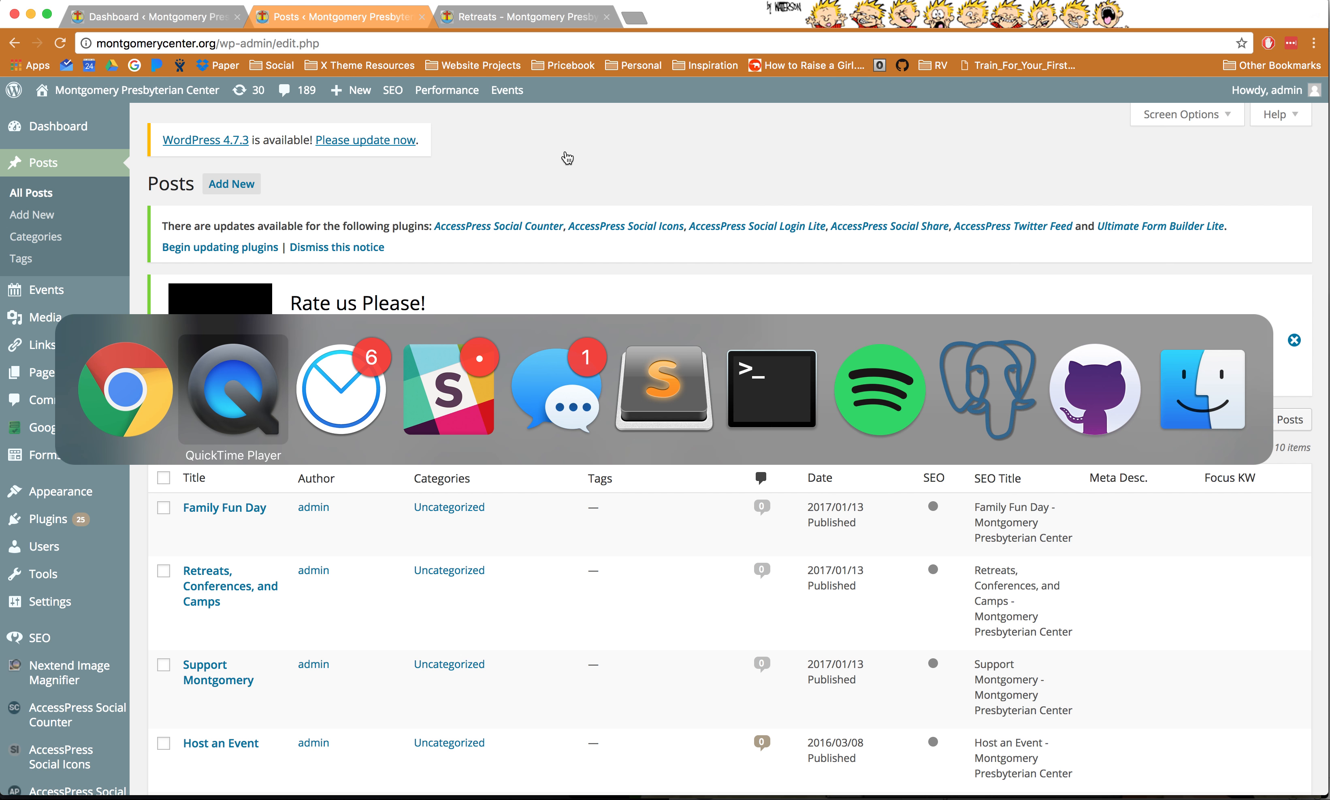
pyautogui.press('super+Tab')
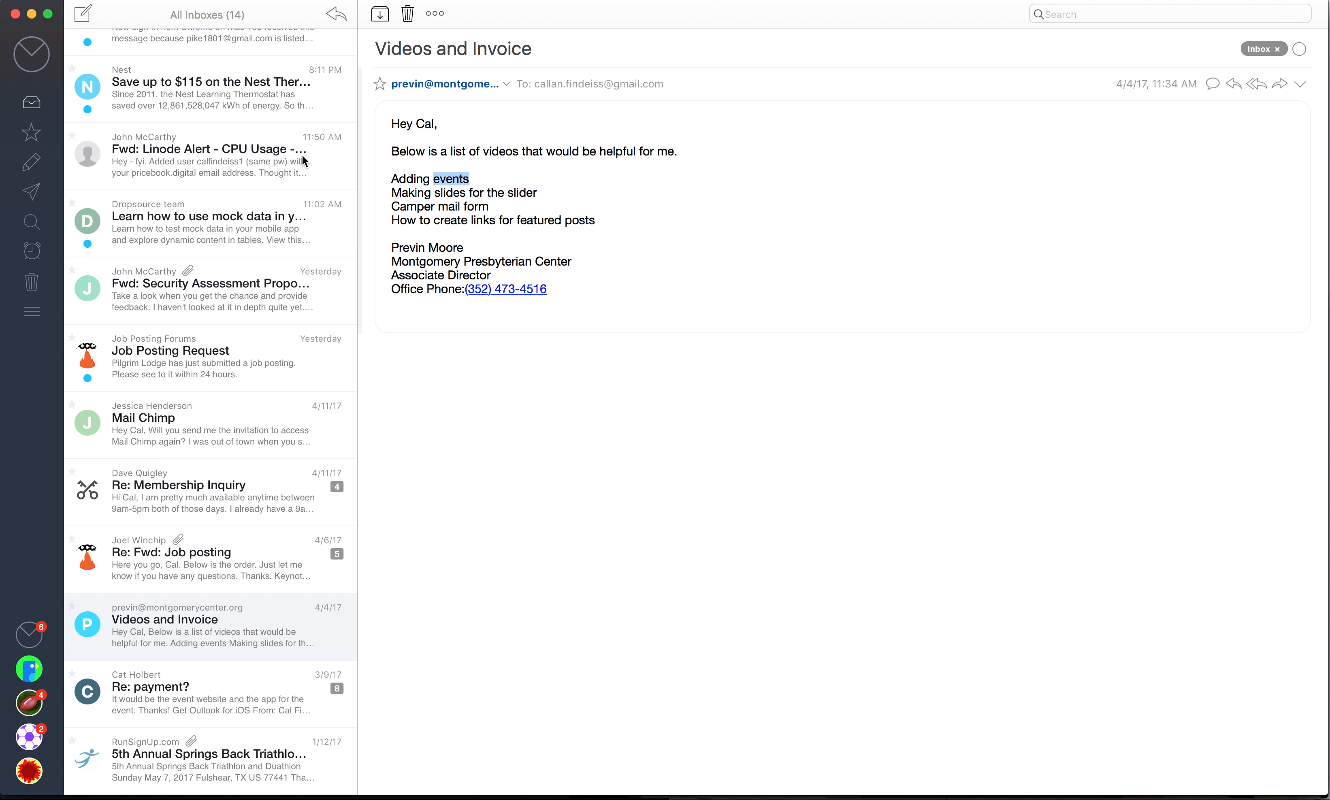
pyautogui.moveTo(410, 192); pyautogui.dragTo(513, 192)
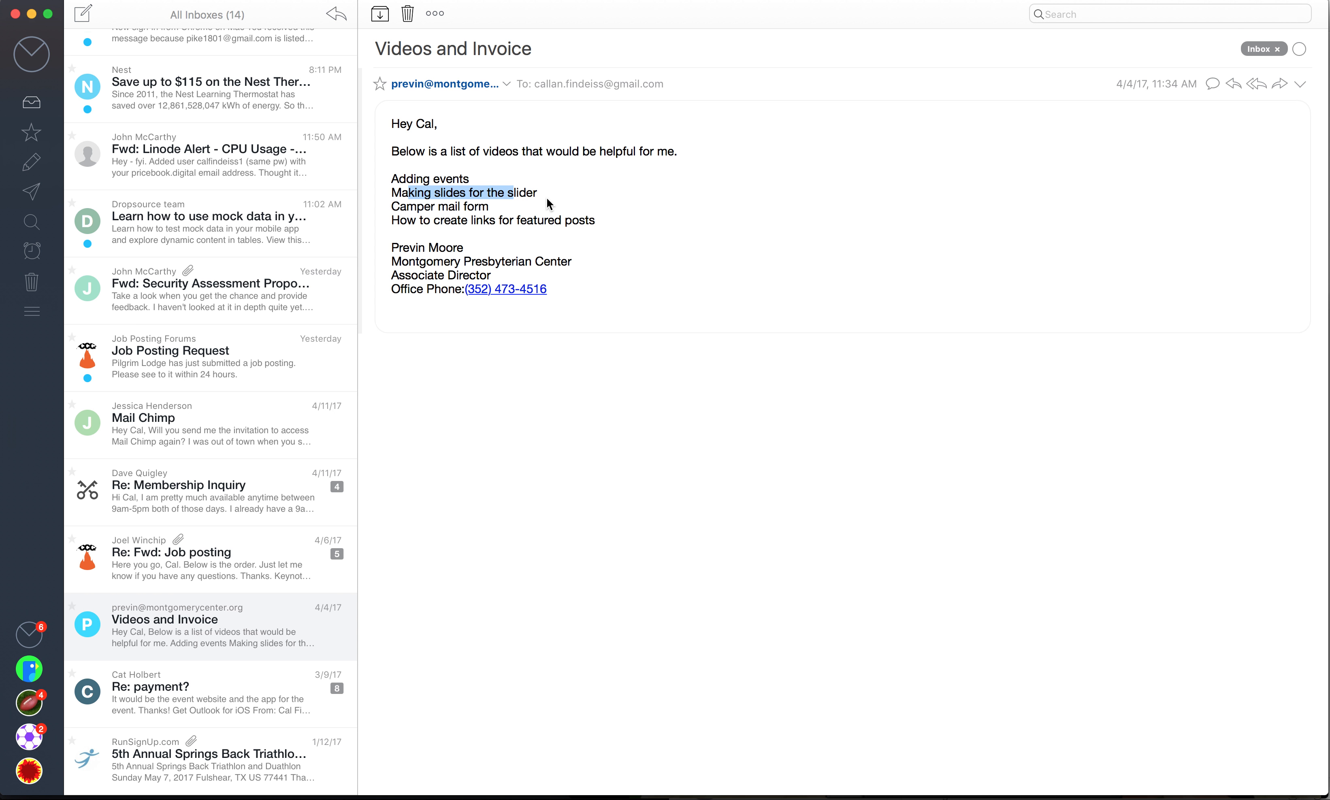
pyautogui.press('super+Tab')
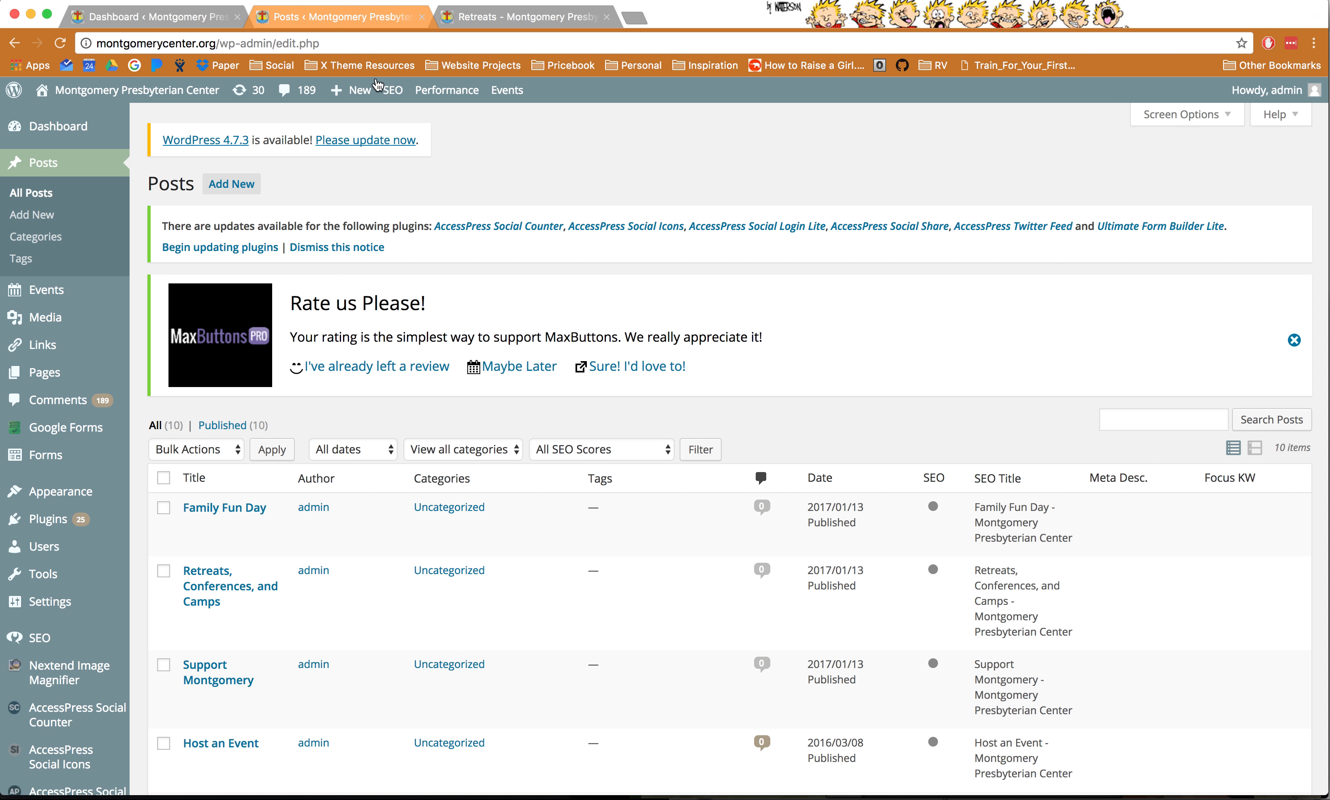
pyautogui.click(156, 14)
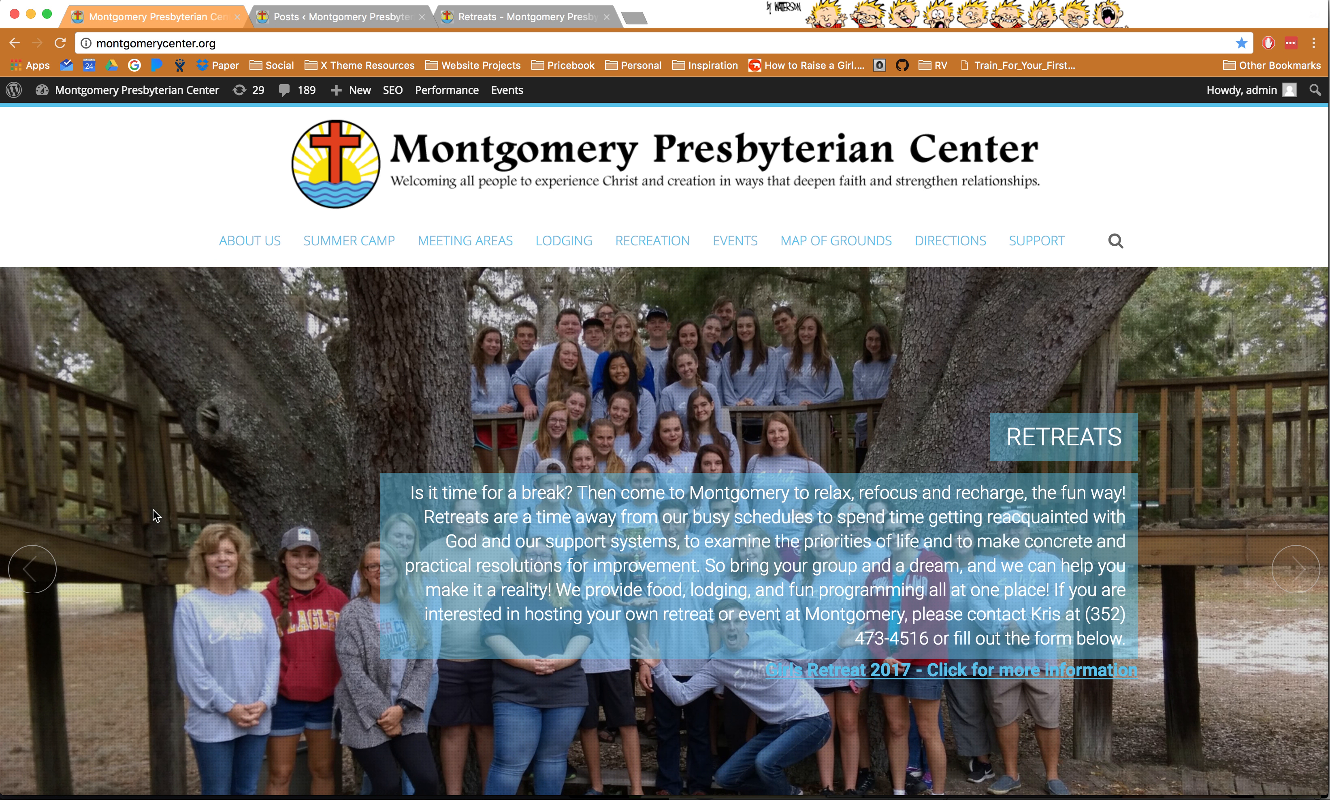
pyautogui.doubleClick(48, 560)
pyautogui.moveTo(604, 571); pyautogui.dragTo(703, 596)
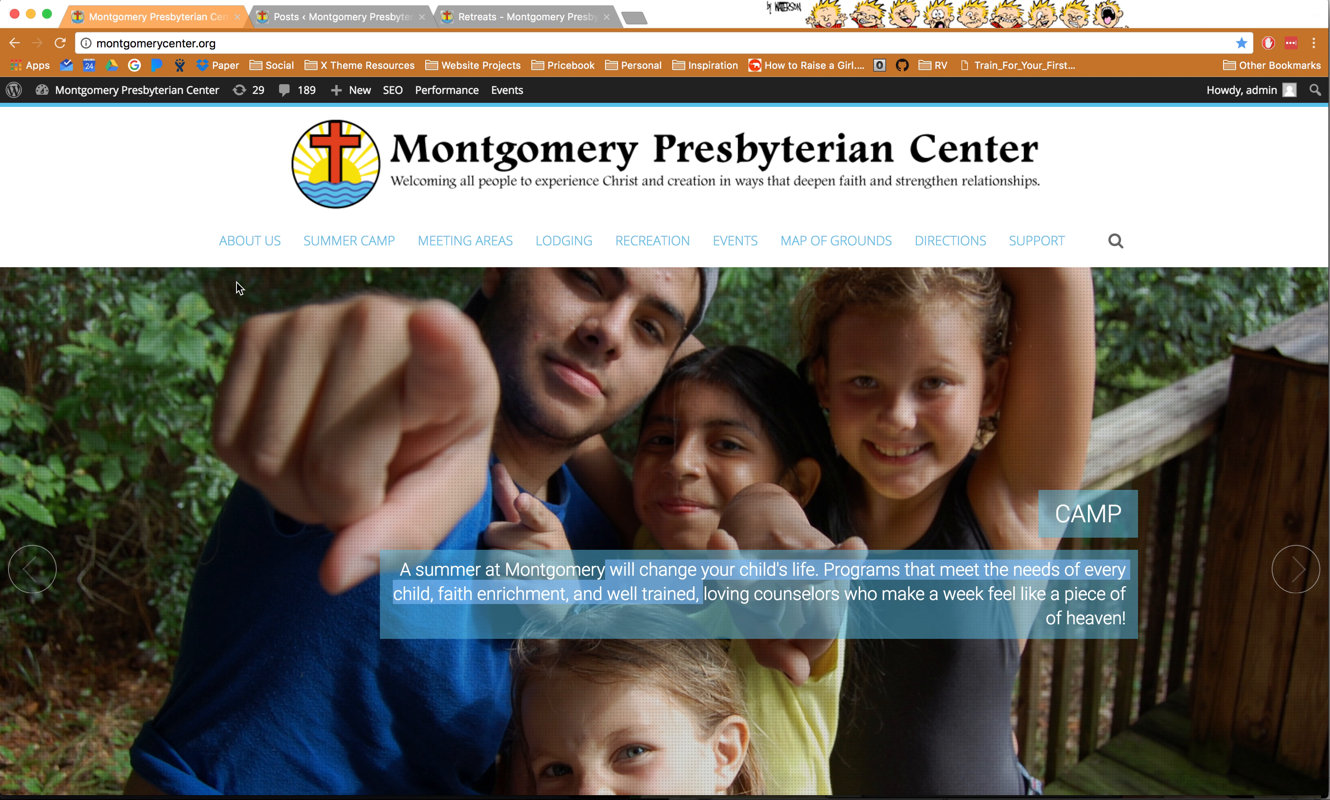
pyautogui.click(344, 20)
pyautogui.moveTo(73, 501)
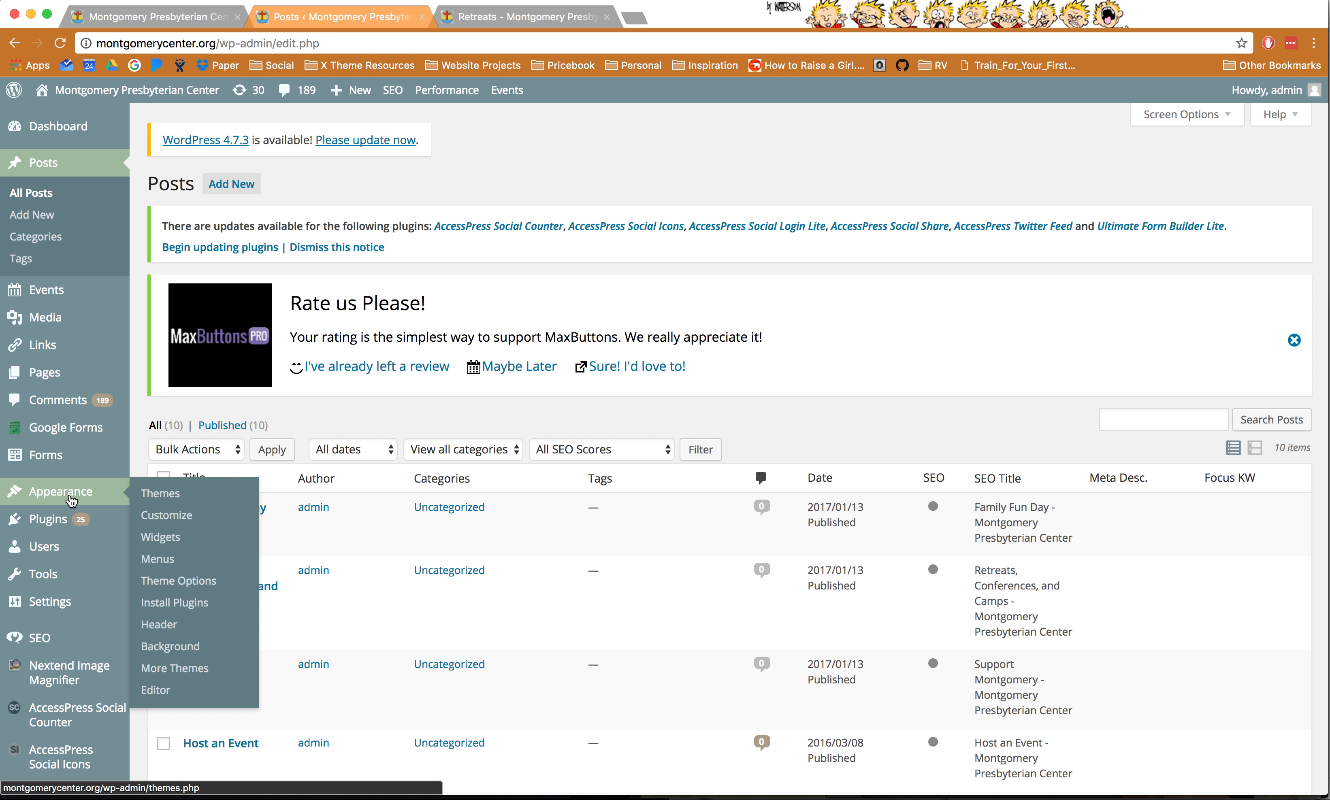
# - Review the theme's home page slider settings to confirm Slider 1 uses the Camp post
pyautogui.click(218, 589)
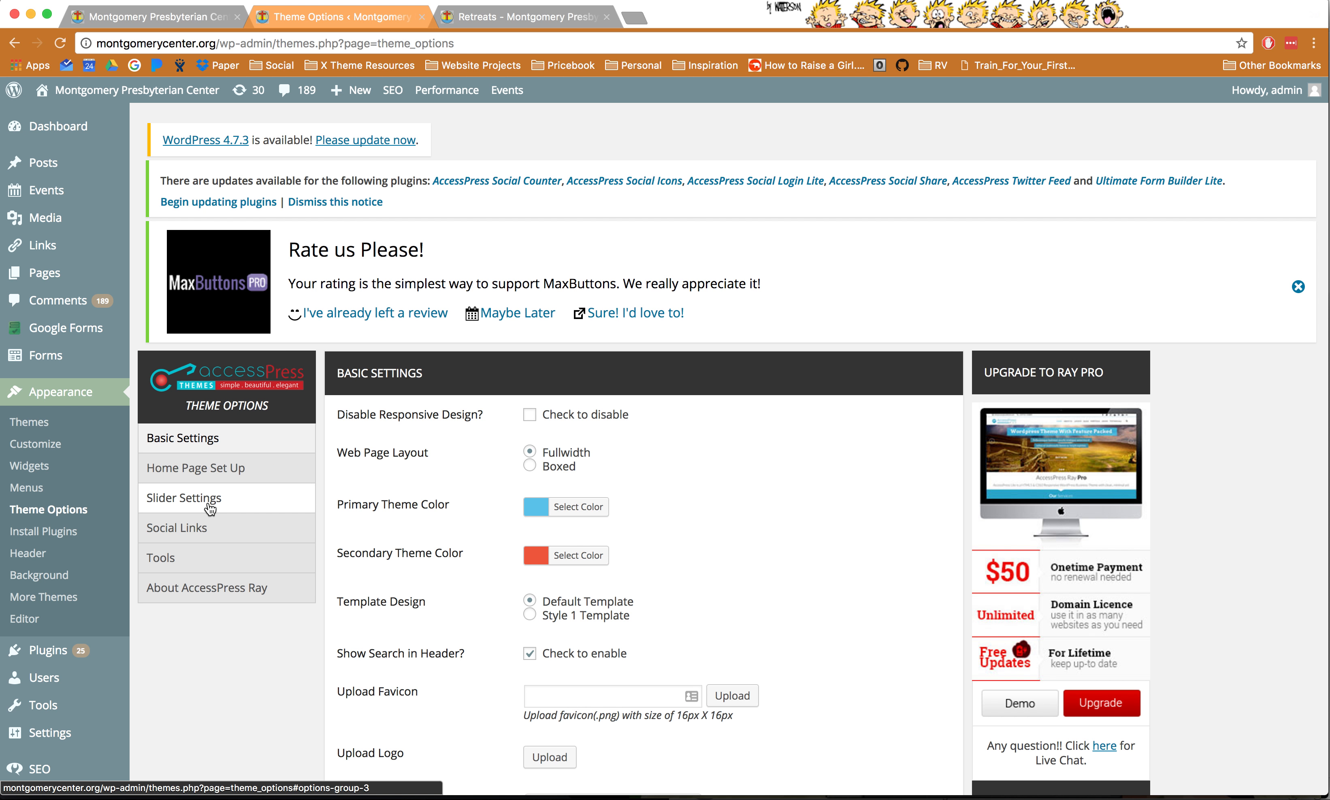
pyautogui.click(216, 507)
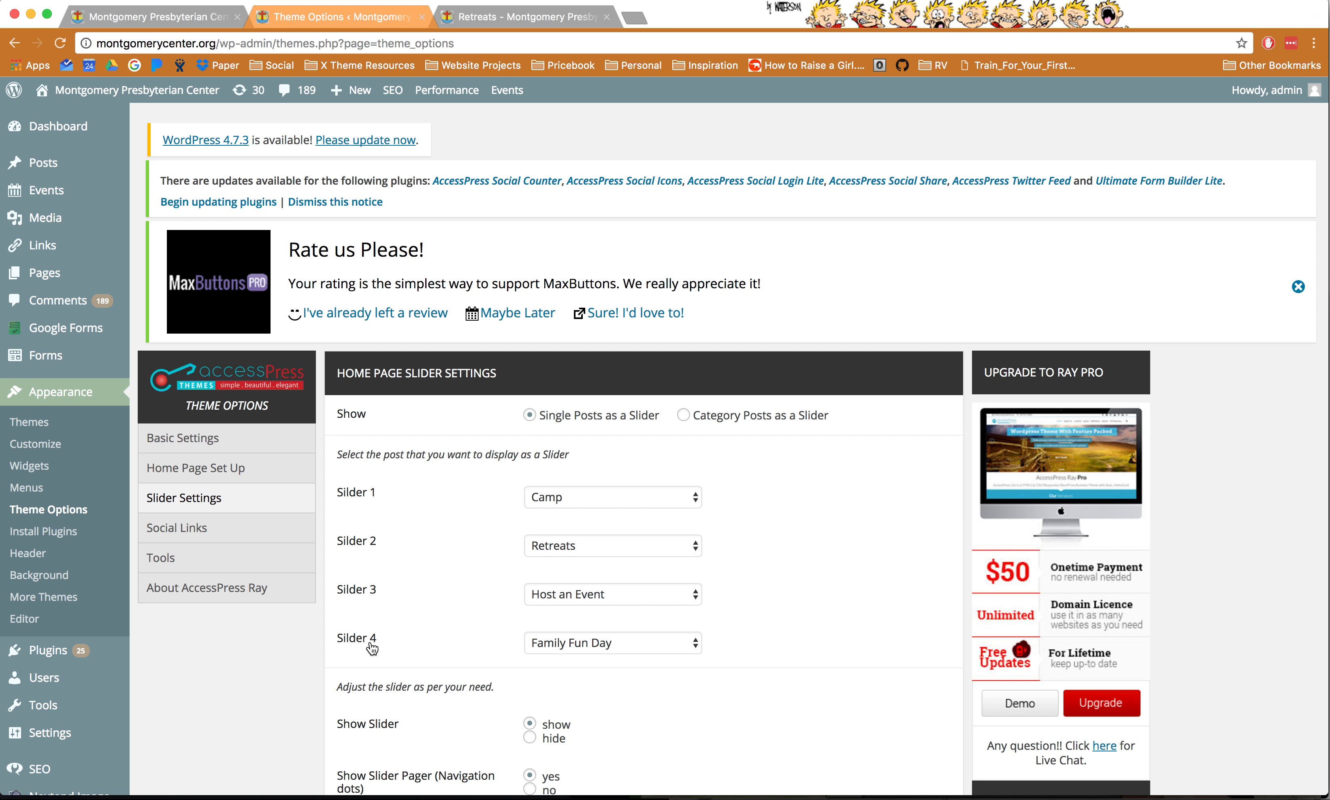
pyautogui.click(573, 503)
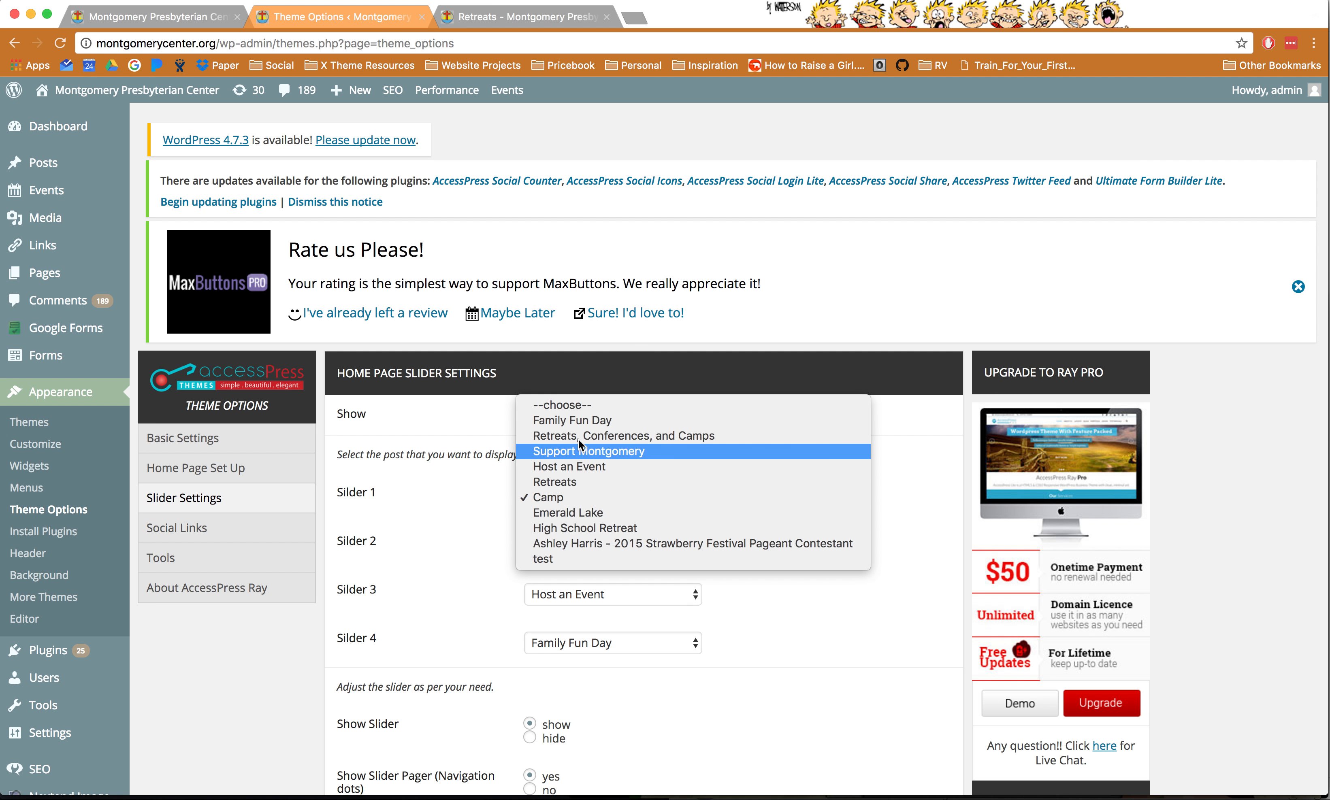
pyautogui.click(458, 498)
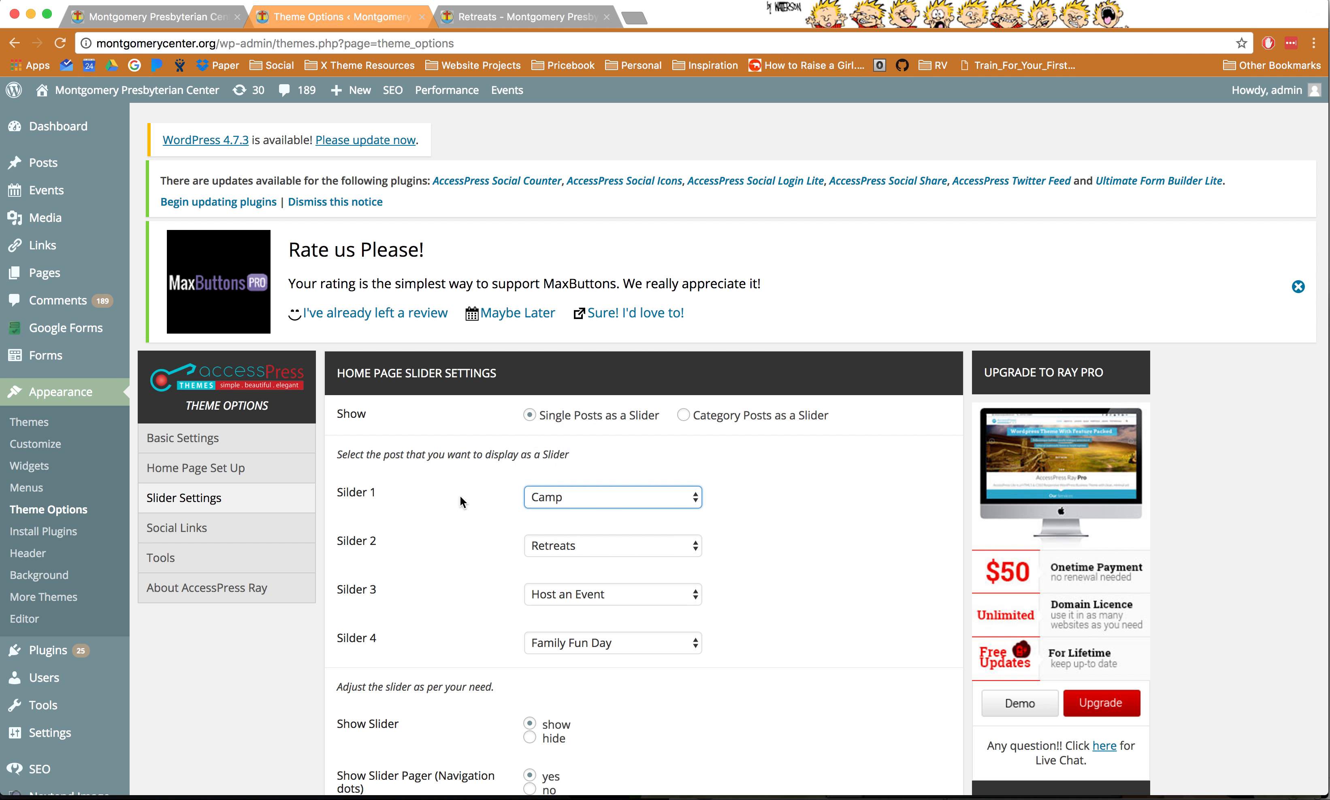
pyautogui.moveTo(384, 457); pyautogui.dragTo(406, 457)
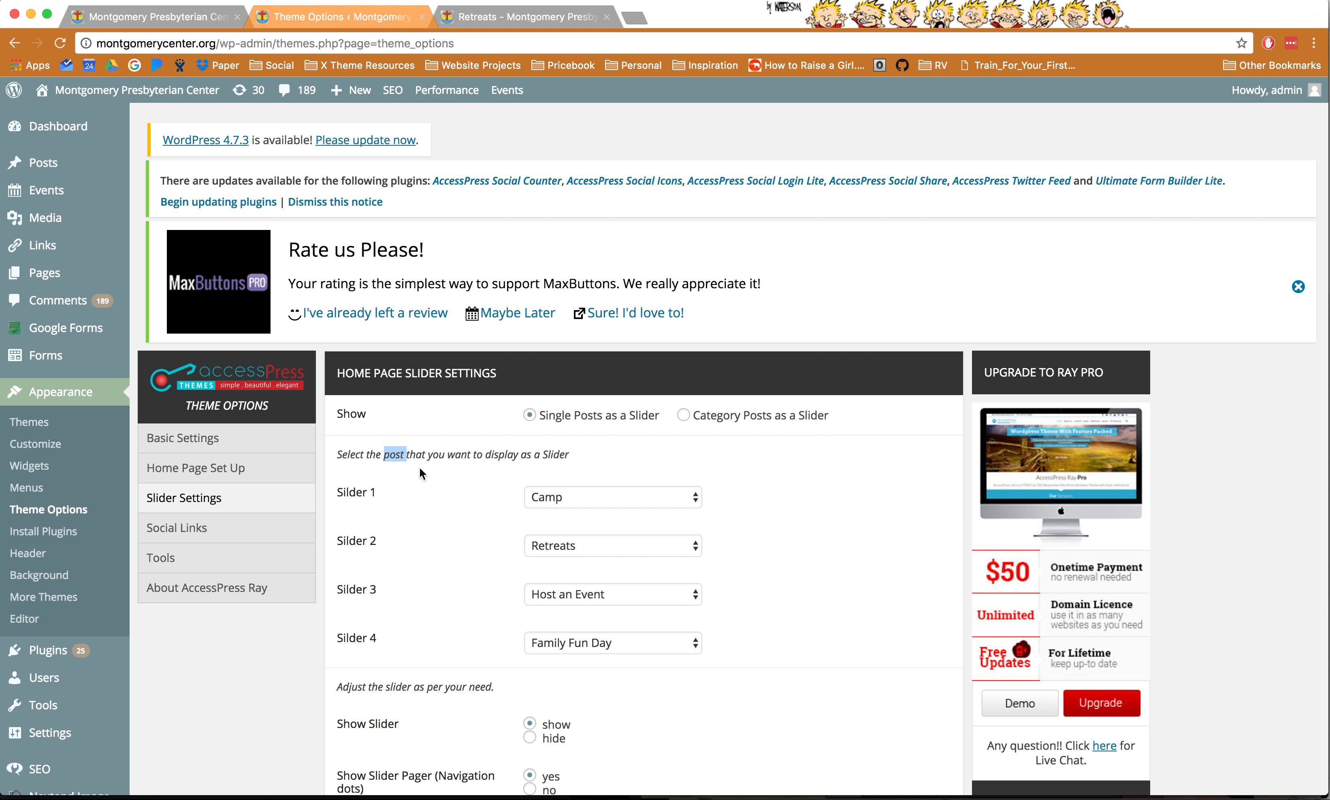
pyautogui.click(50, 165)
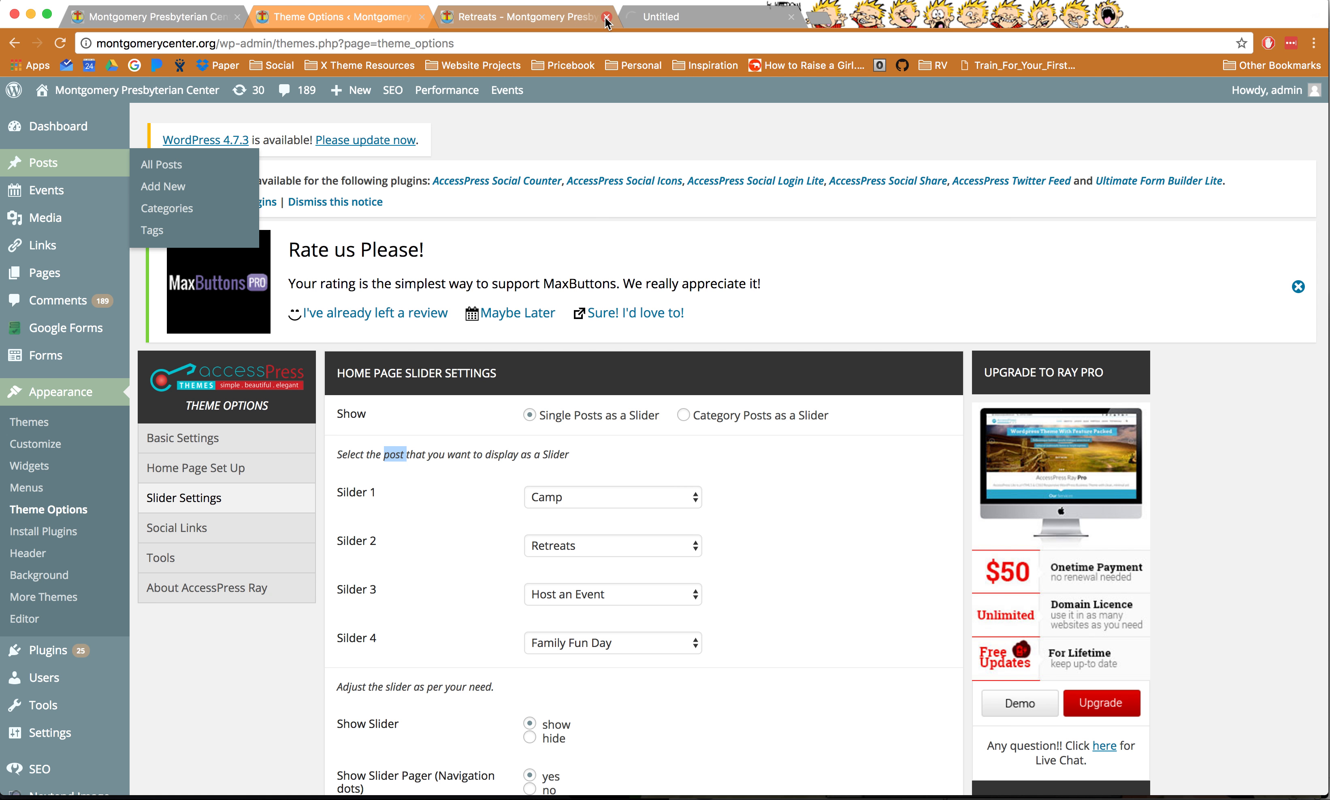
# - Close the Retreats preview and open the Camp post in the editor
pyautogui.click(522, 16)
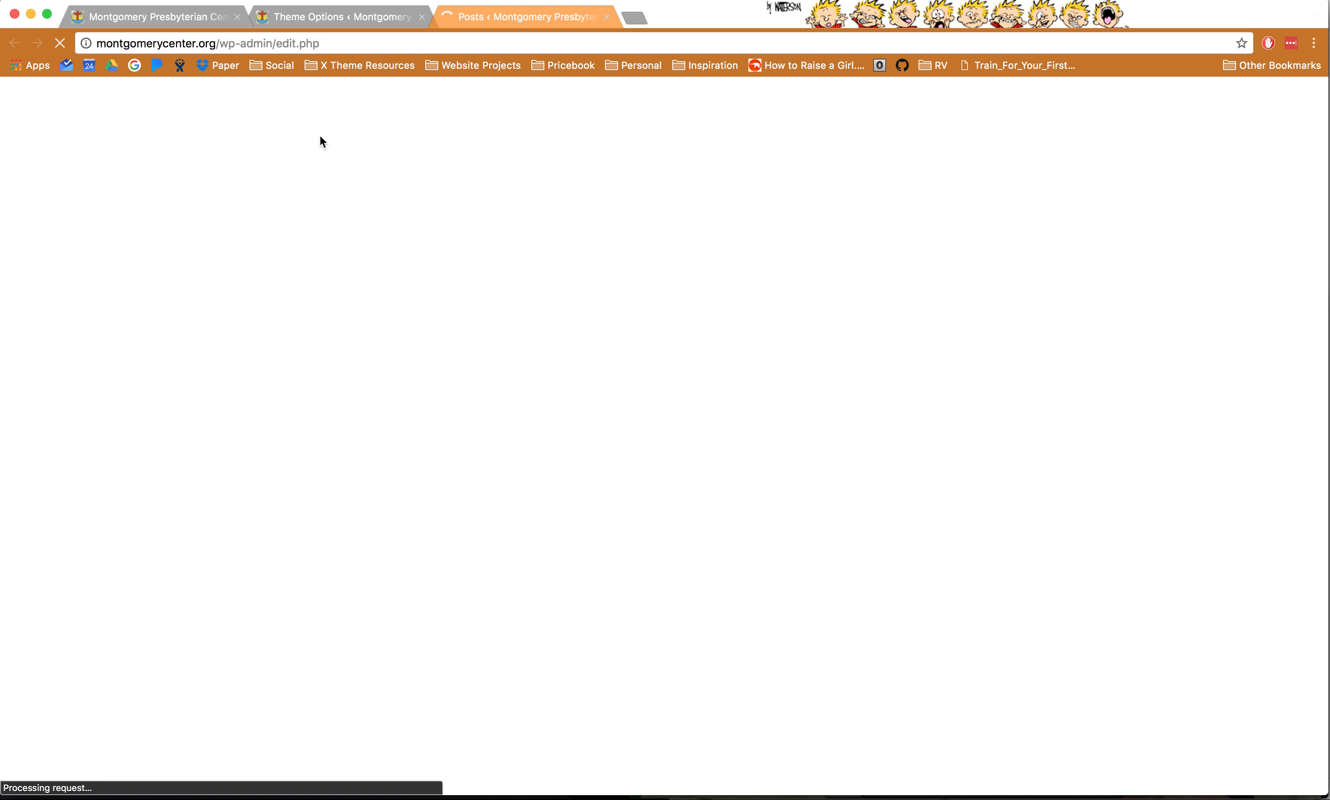
pyautogui.scroll(-4, 463, 459)
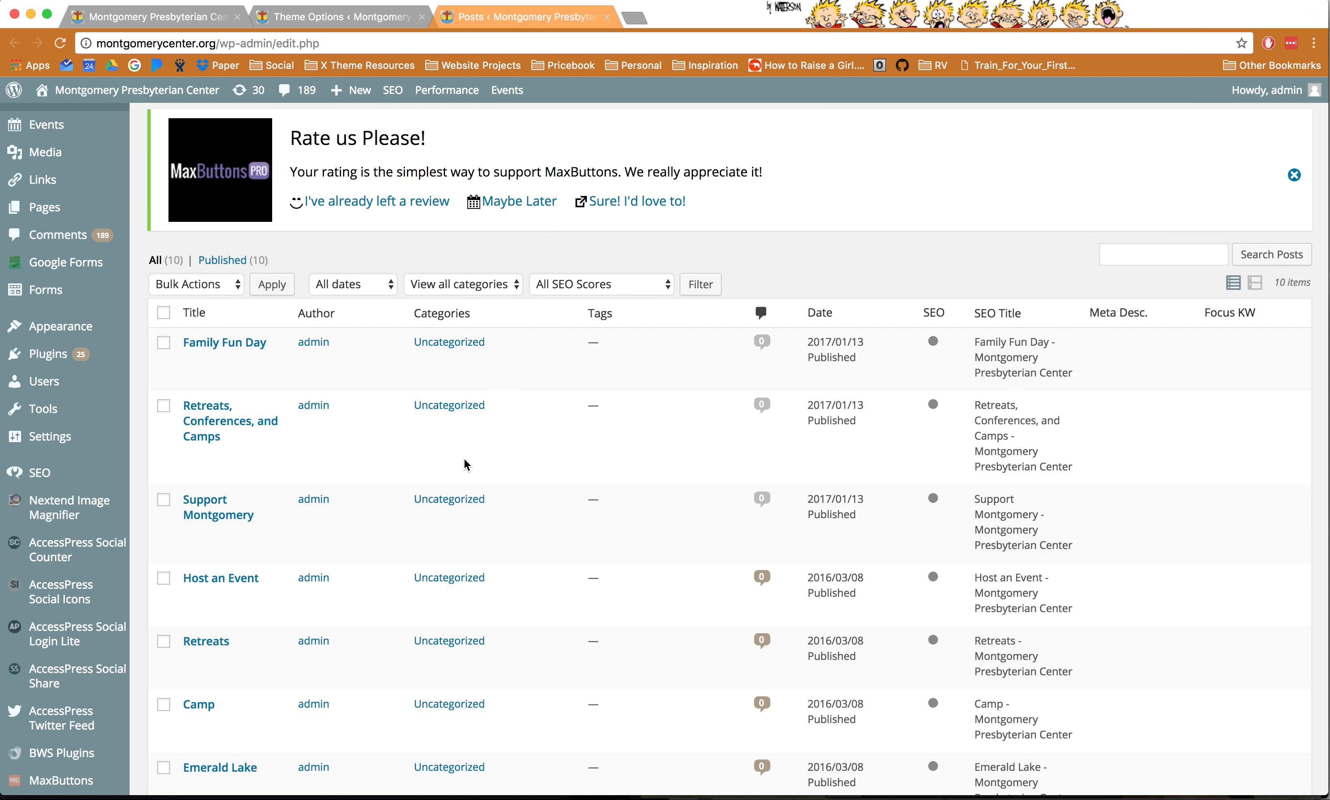
pyautogui.click(199, 669)
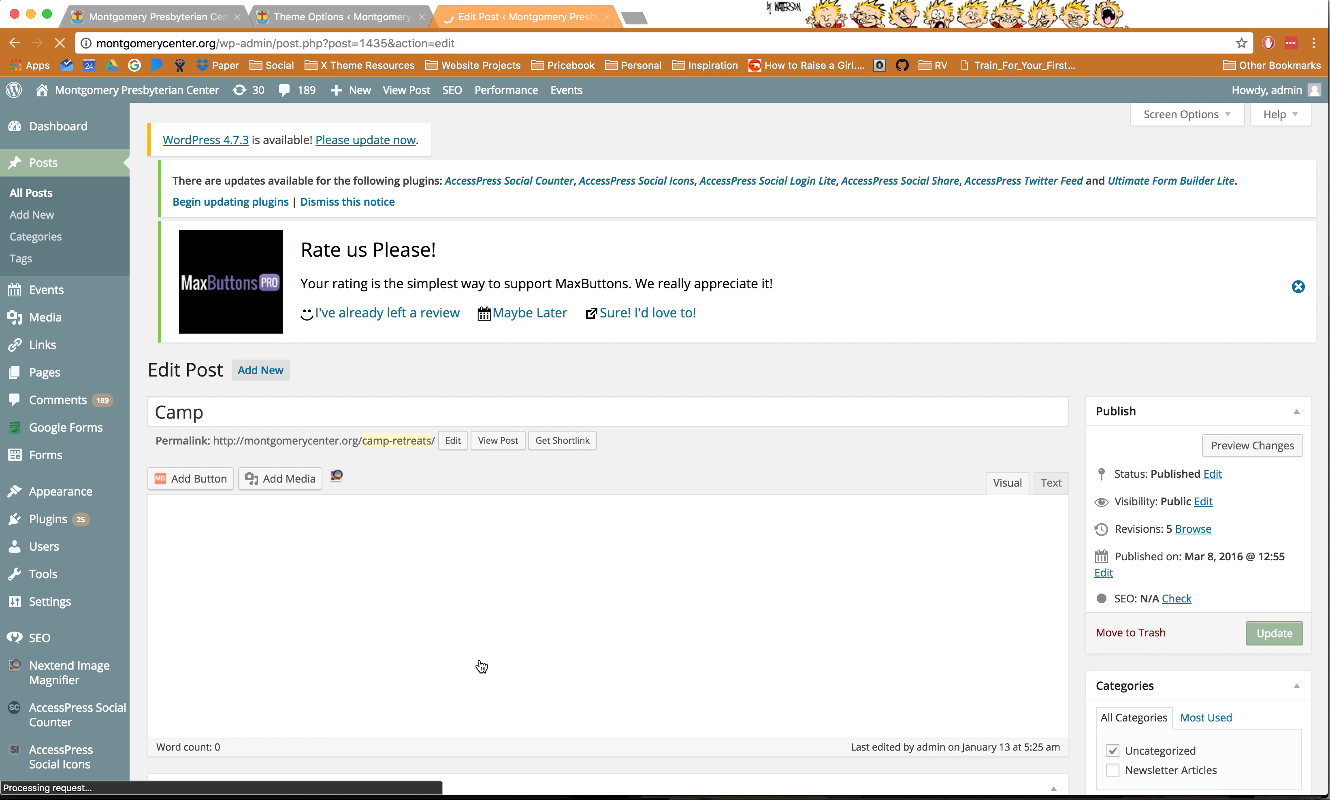
pyautogui.scroll(-3, 482, 642)
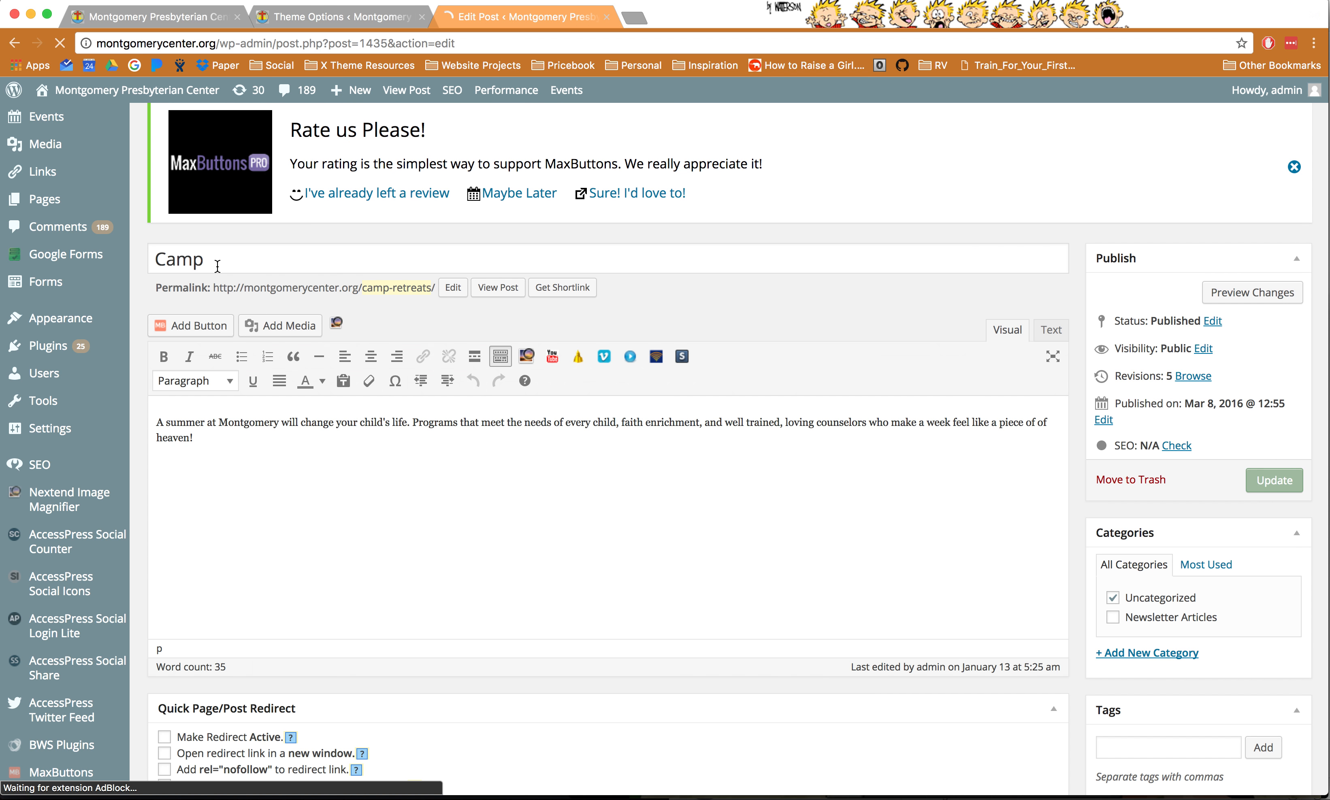
pyautogui.moveTo(166, 259); pyautogui.dragTo(205, 259)
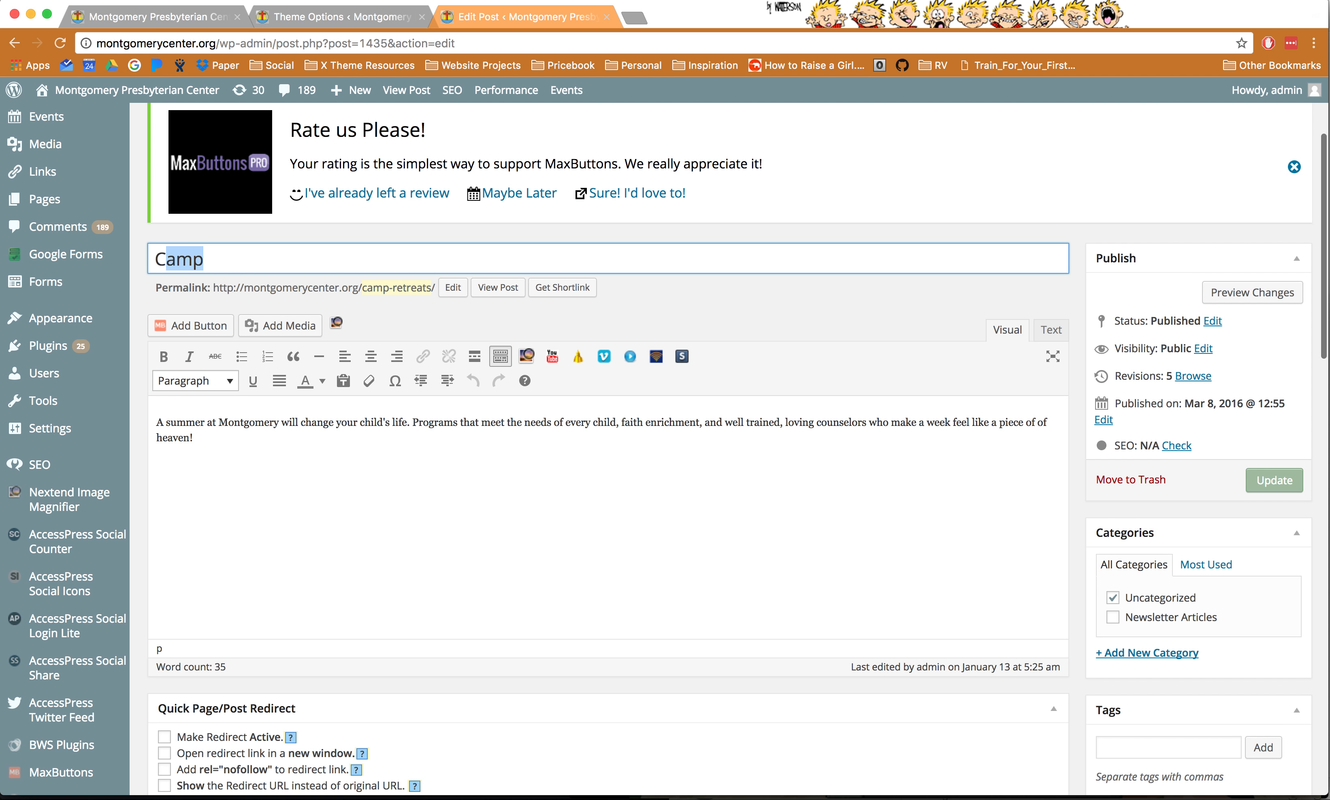
# - Compare the Camp post's title and body with the homepage CAMP slide and slider settings
pyautogui.click(162, 17)
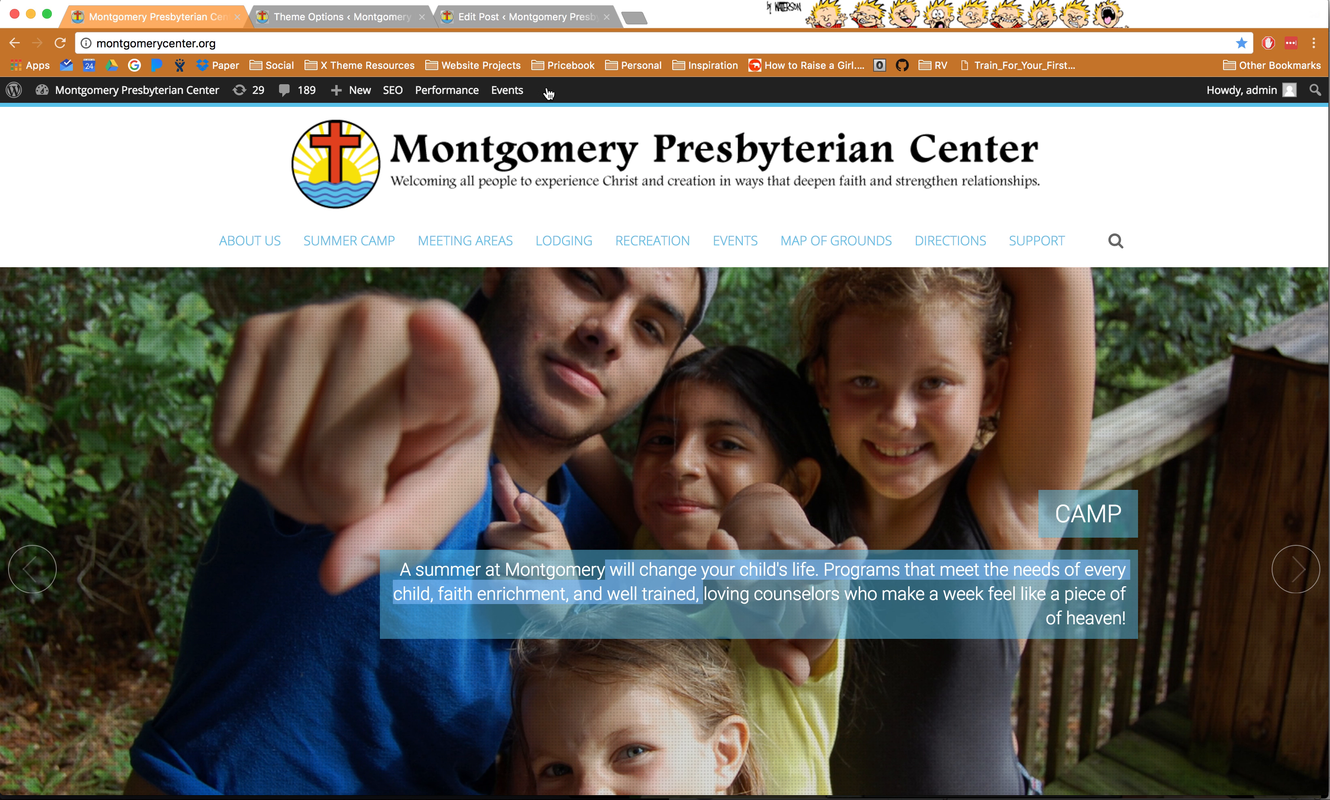
pyautogui.click(488, 23)
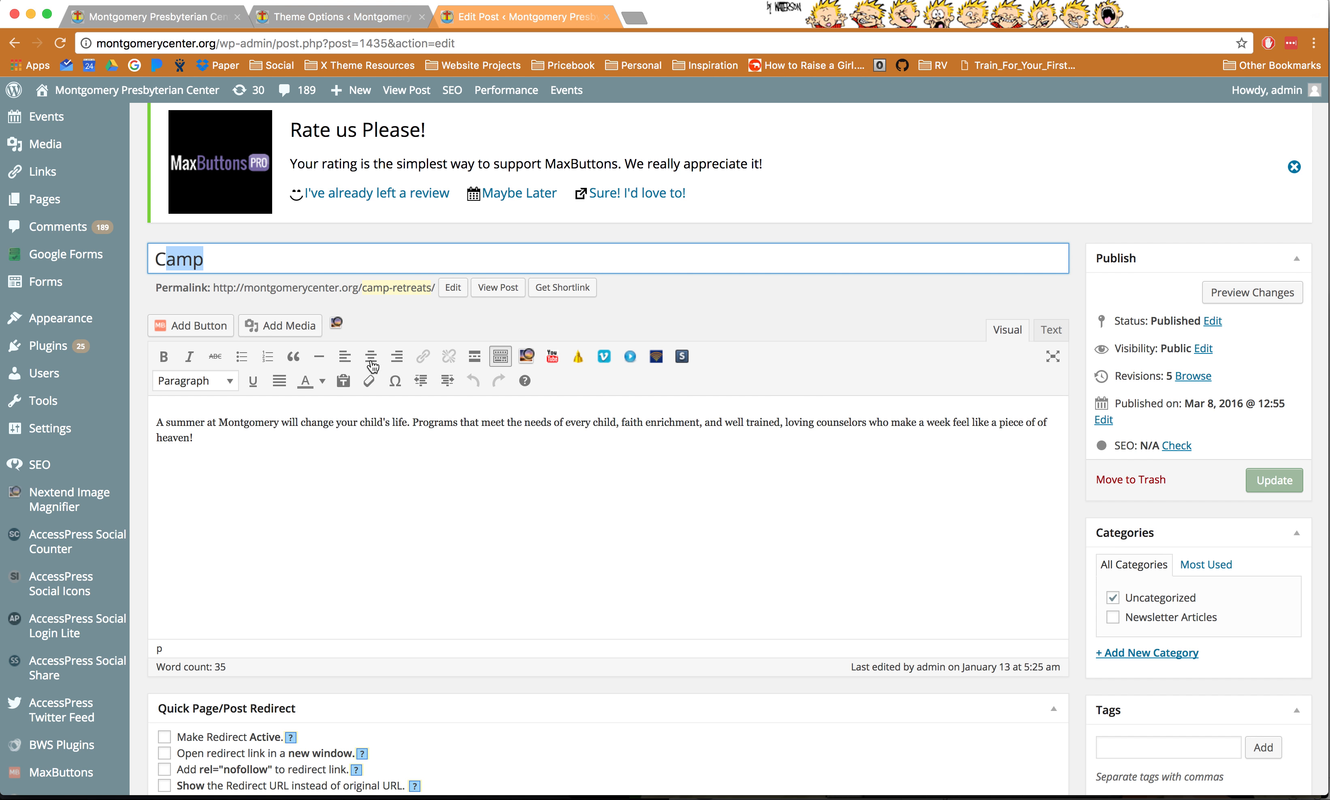
pyautogui.moveTo(195, 423); pyautogui.dragTo(446, 441)
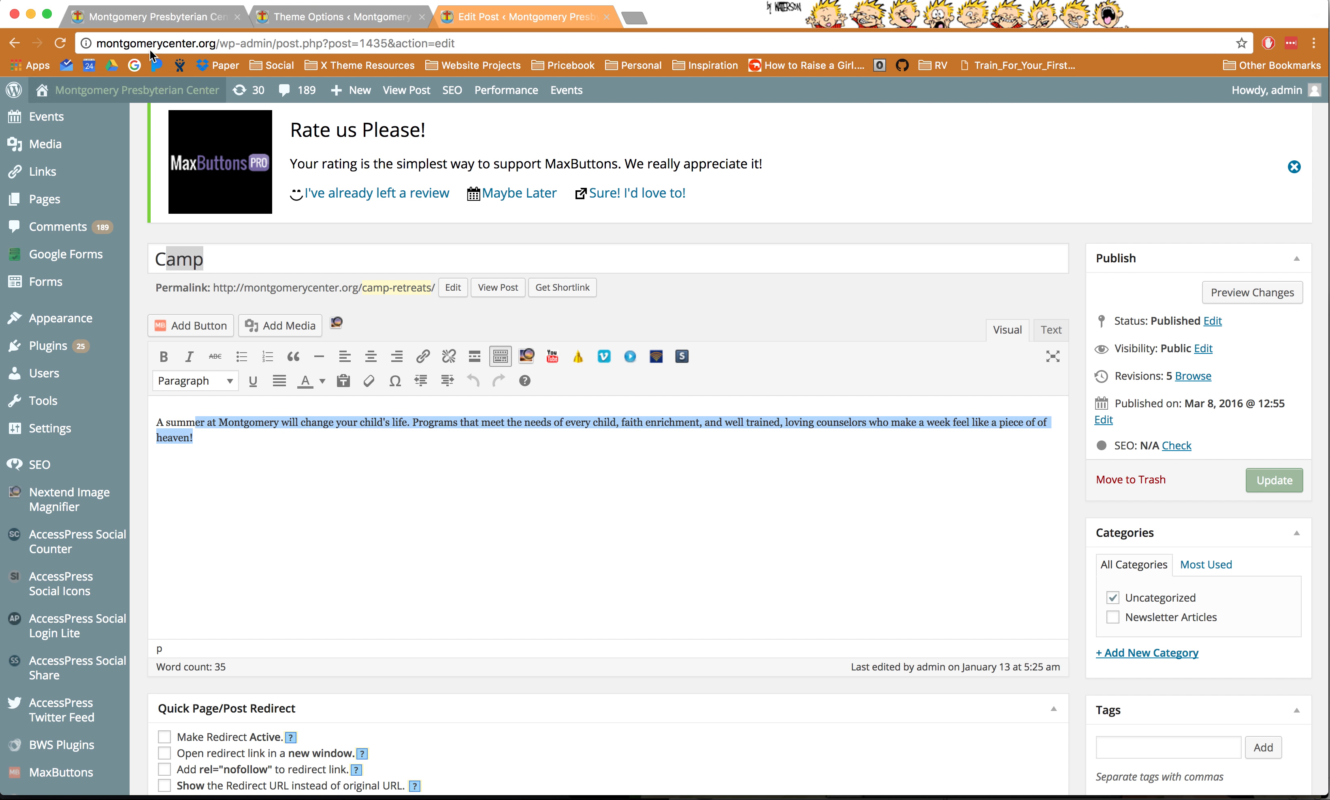
pyautogui.click(161, 18)
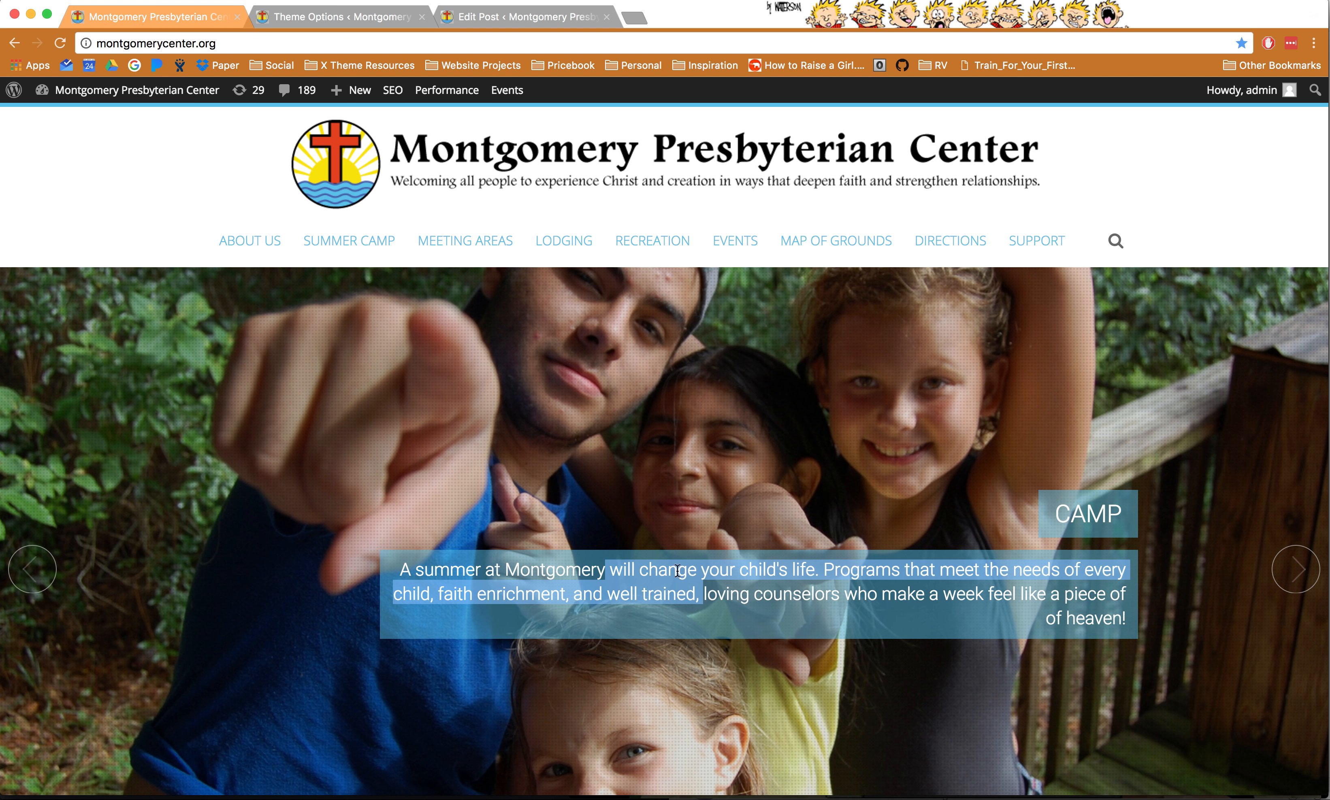
pyautogui.click(526, 20)
pyautogui.scroll(-5, 958, 485)
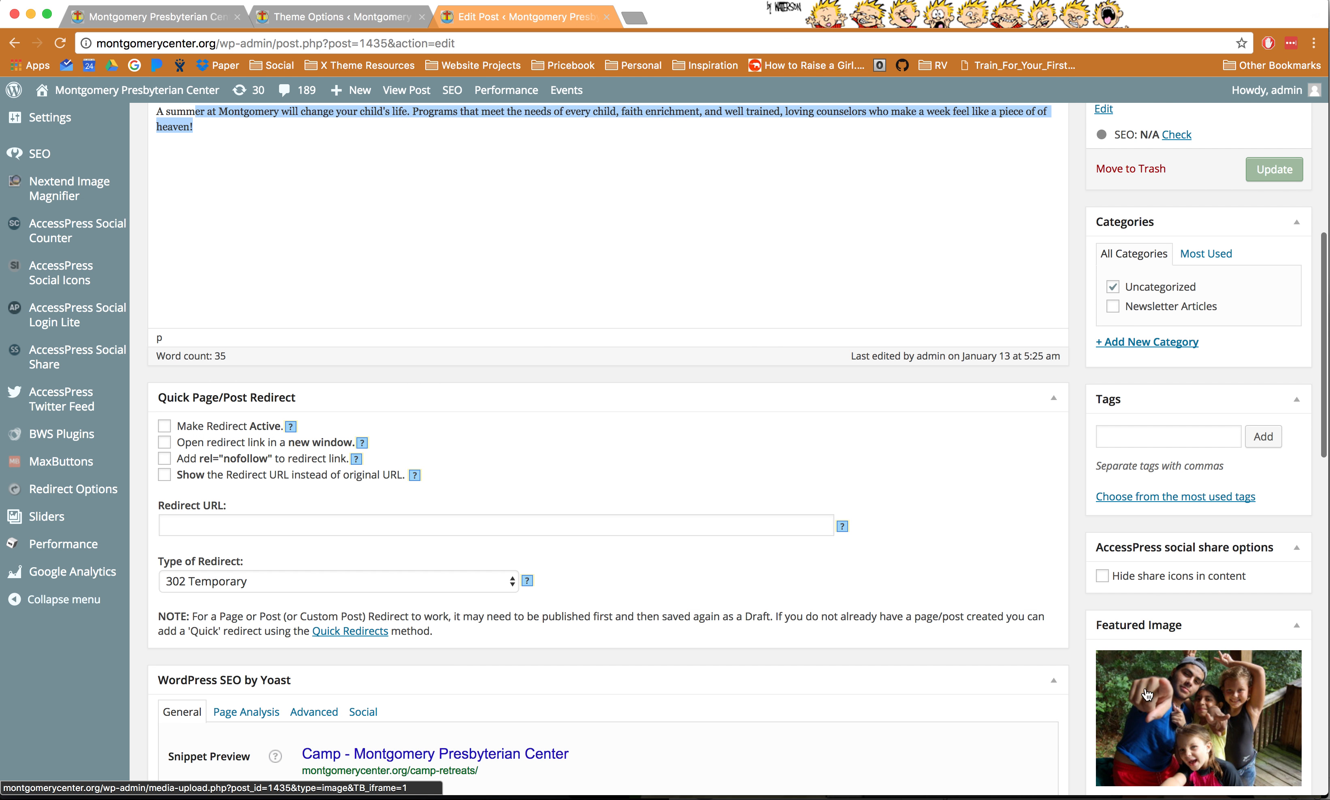
pyautogui.click(146, 19)
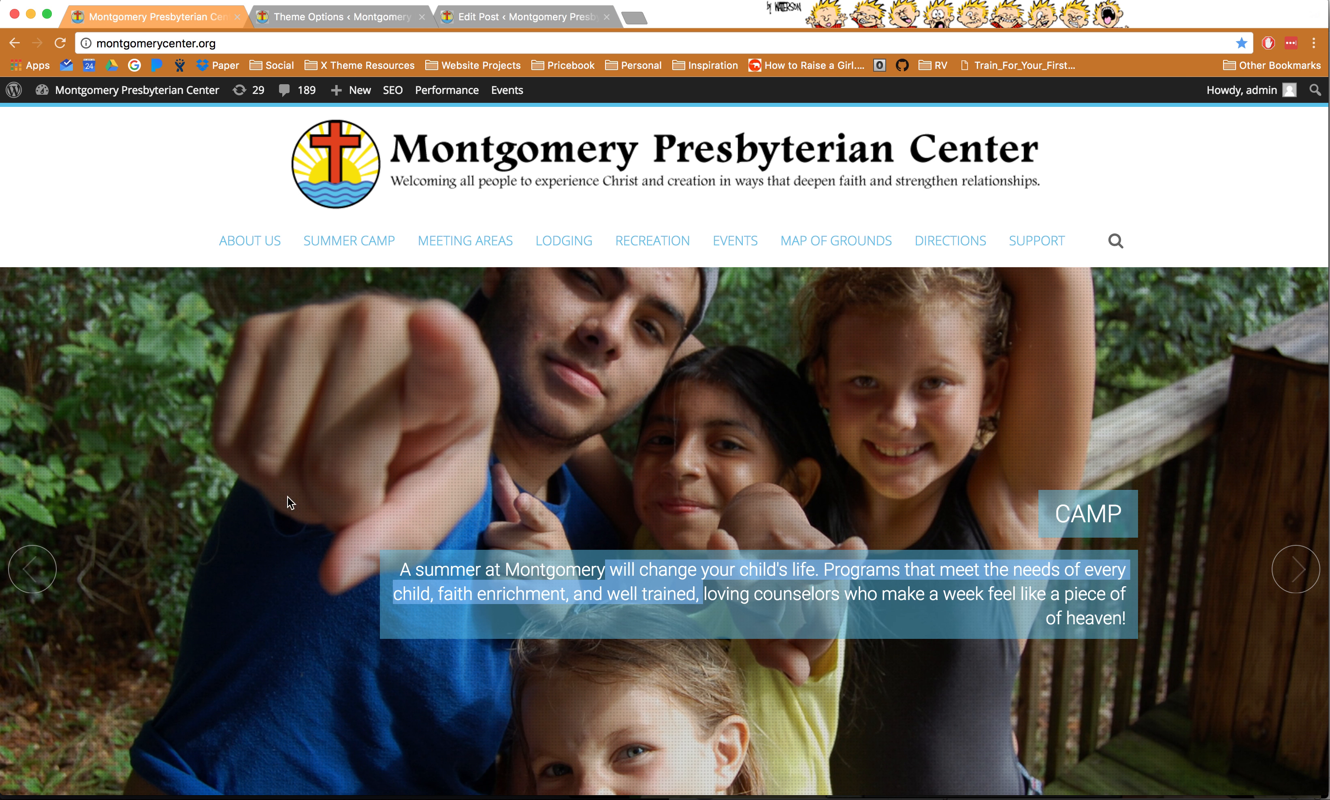
pyautogui.click(366, 17)
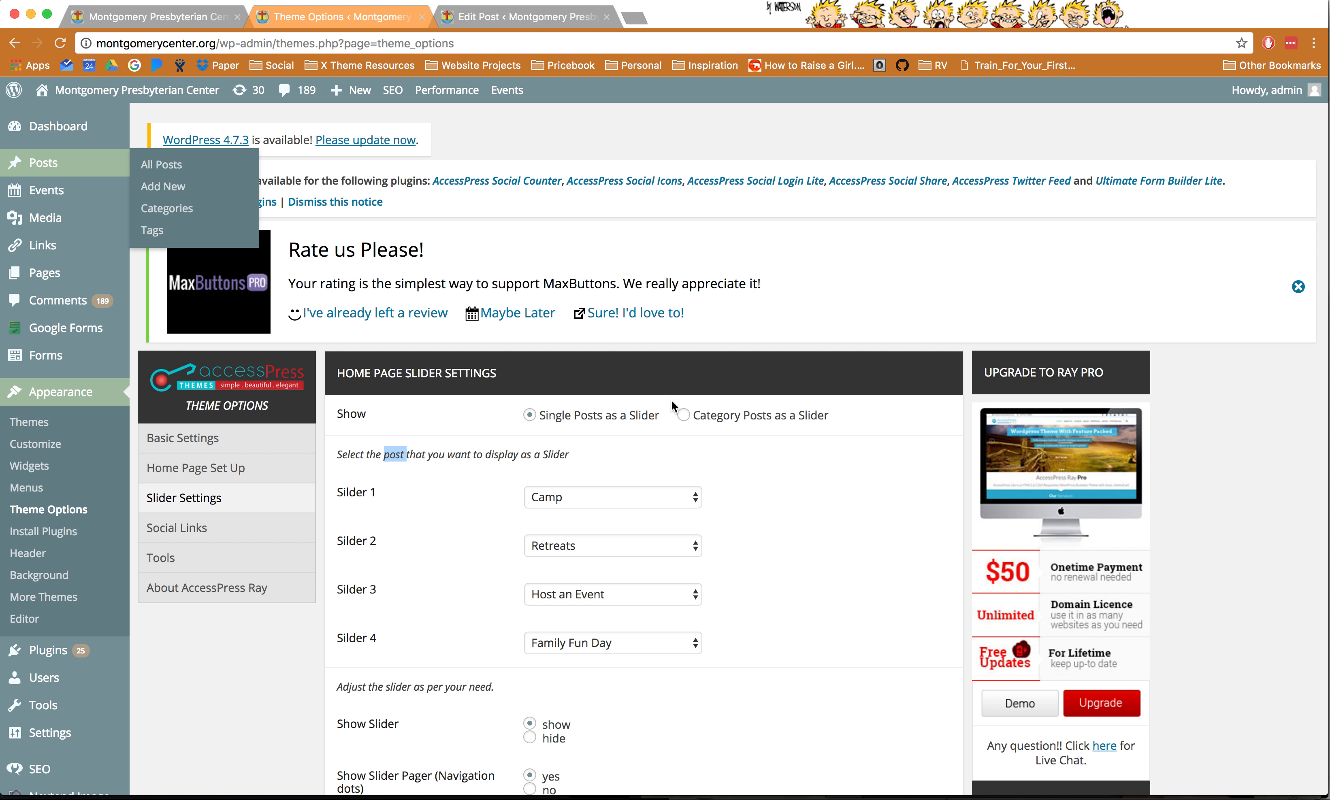
pyautogui.click(383, 491)
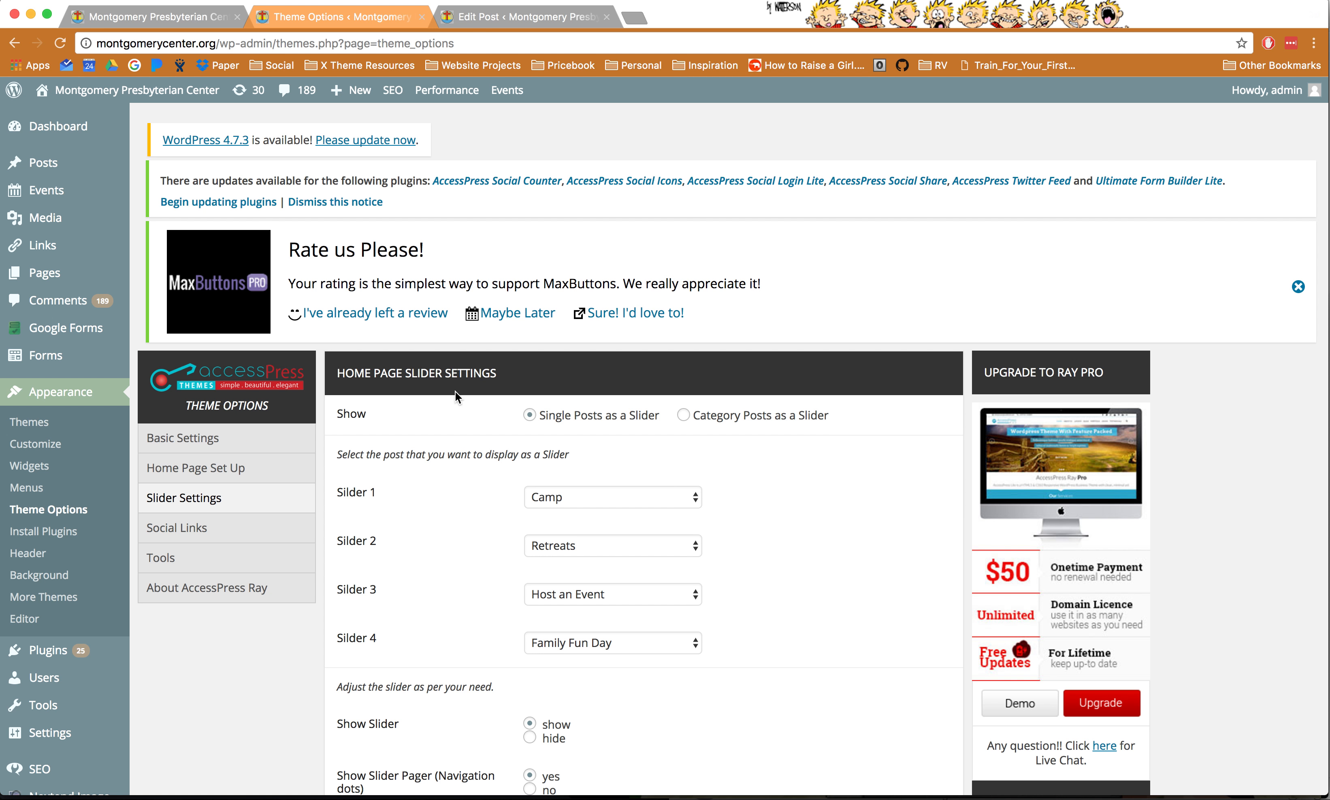
# - Back in the Camp post editor, re-read its title and body text
pyautogui.click(526, 17)
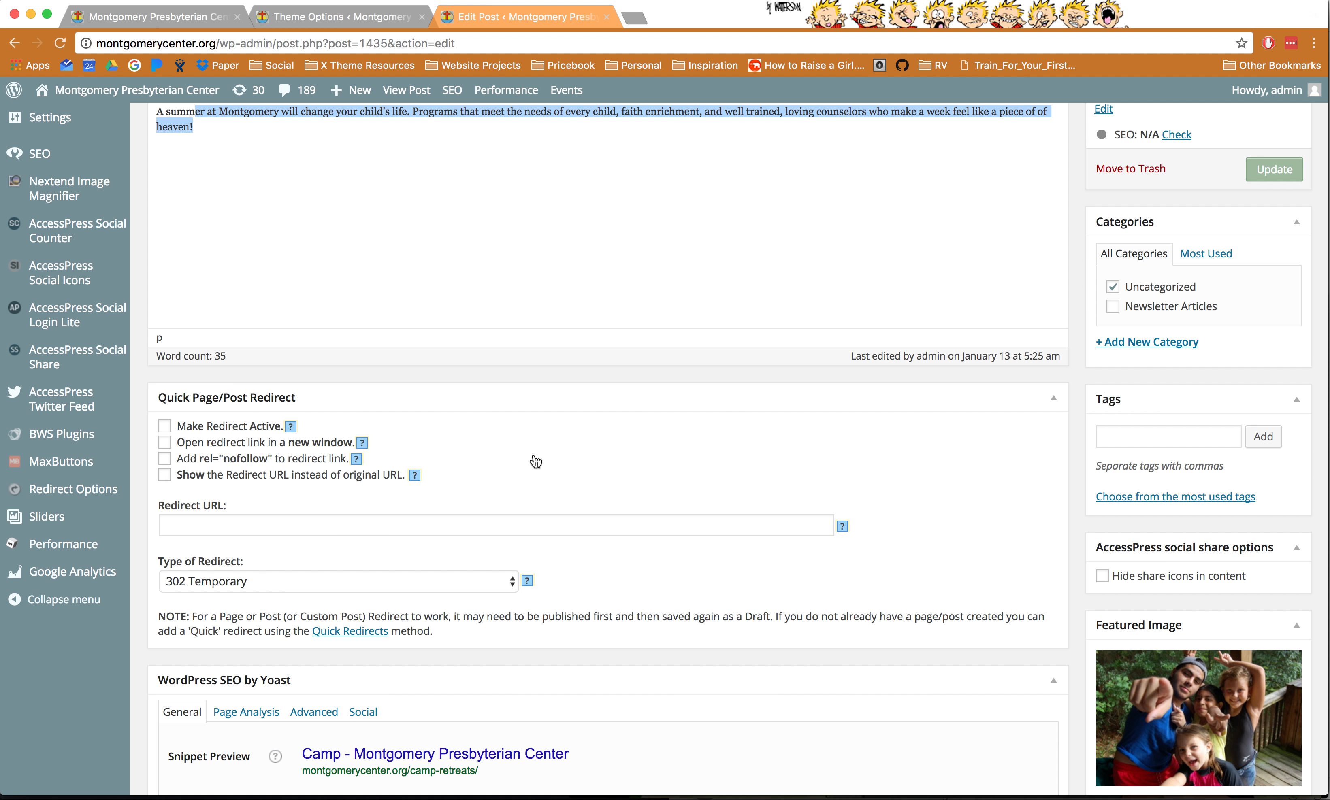
pyautogui.scroll(5, 466, 315)
pyautogui.click(216, 368)
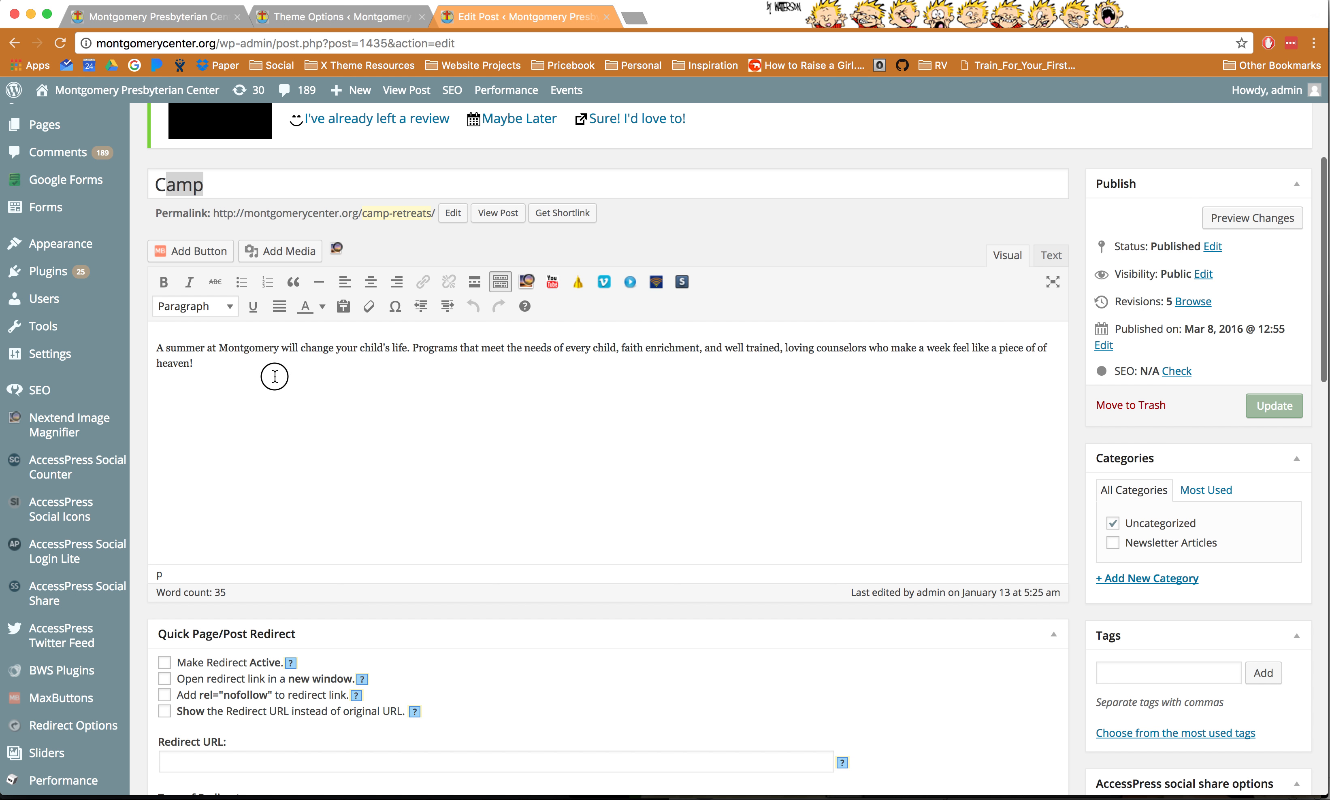
pyautogui.moveTo(273, 374); pyautogui.dragTo(183, 343)
pyautogui.doubleClick(195, 187)
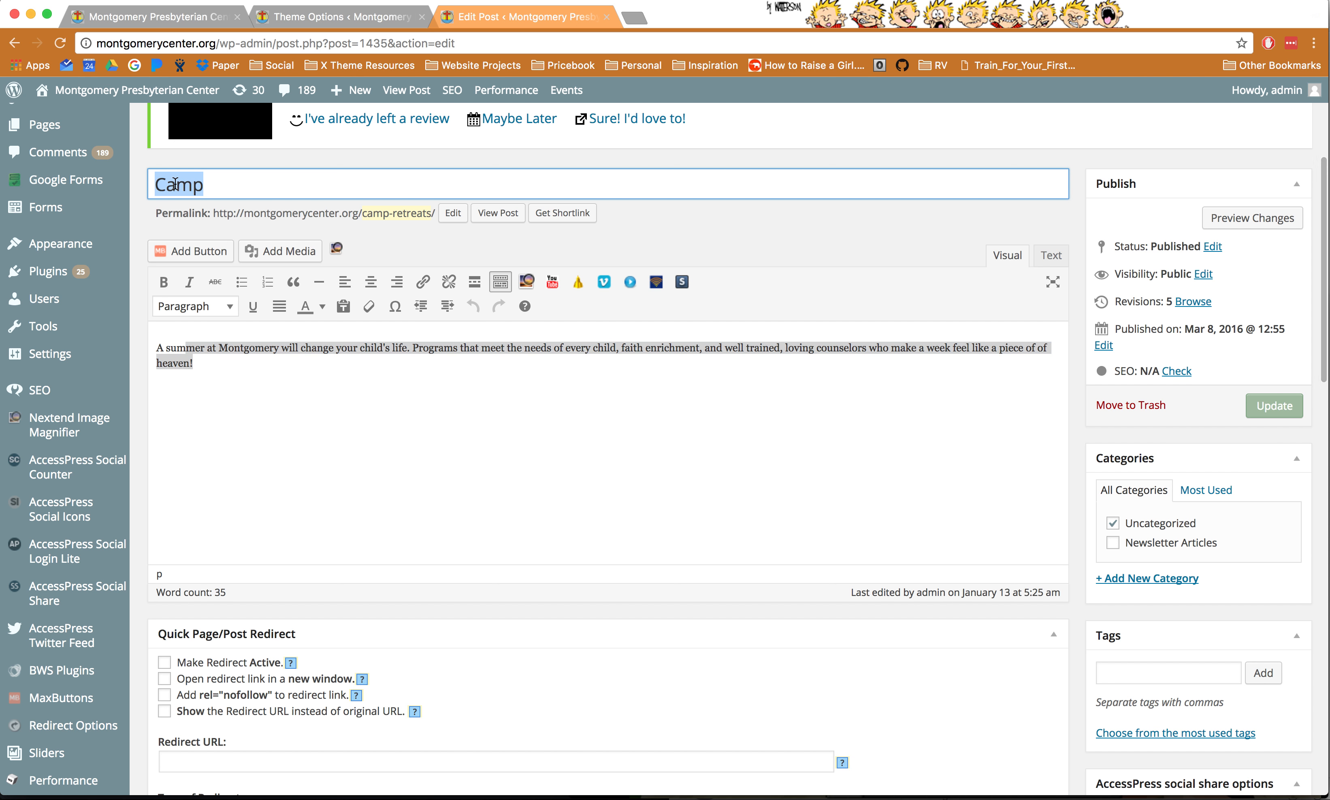
pyautogui.click(255, 406)
pyautogui.moveTo(195, 364); pyautogui.dragTo(167, 350)
pyautogui.click(377, 391)
pyautogui.scroll(-5, 1014, 495)
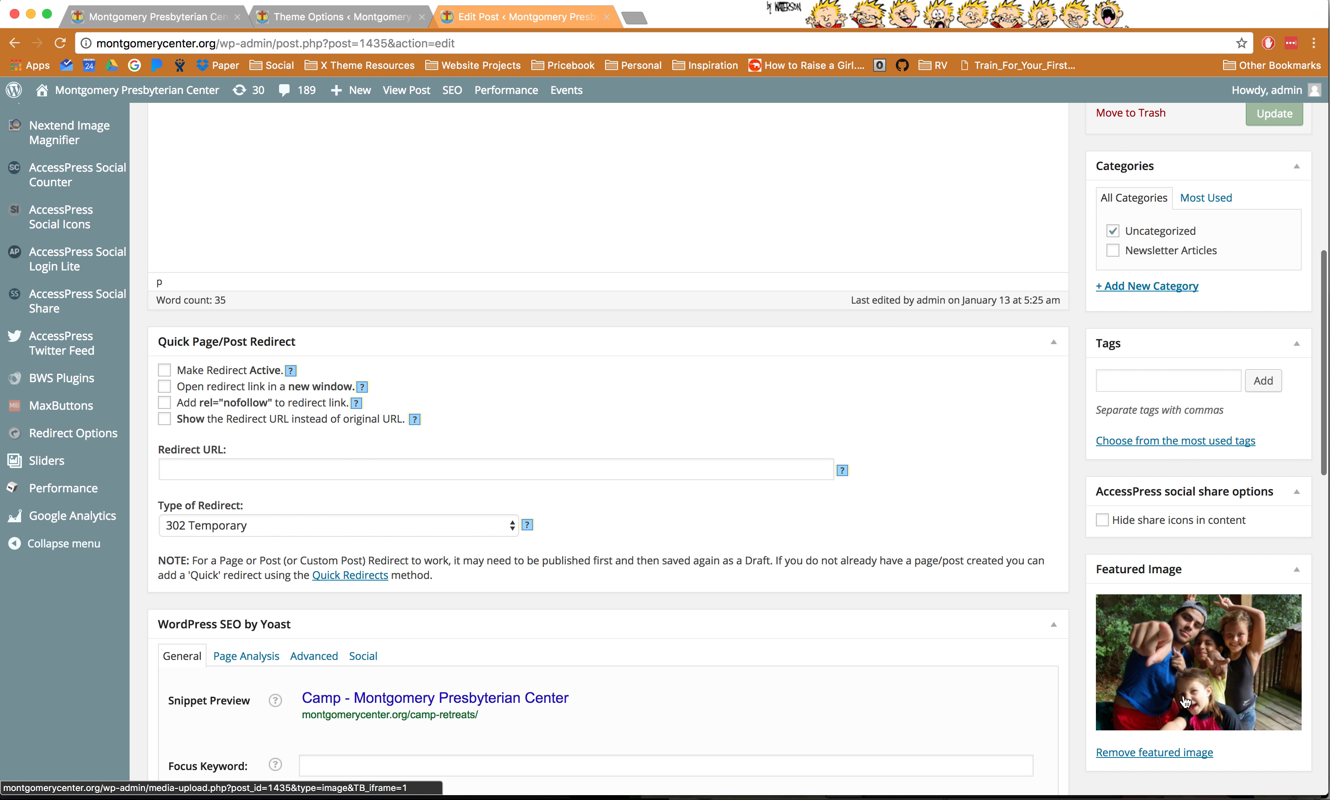
pyautogui.scroll(10, 823, 380)
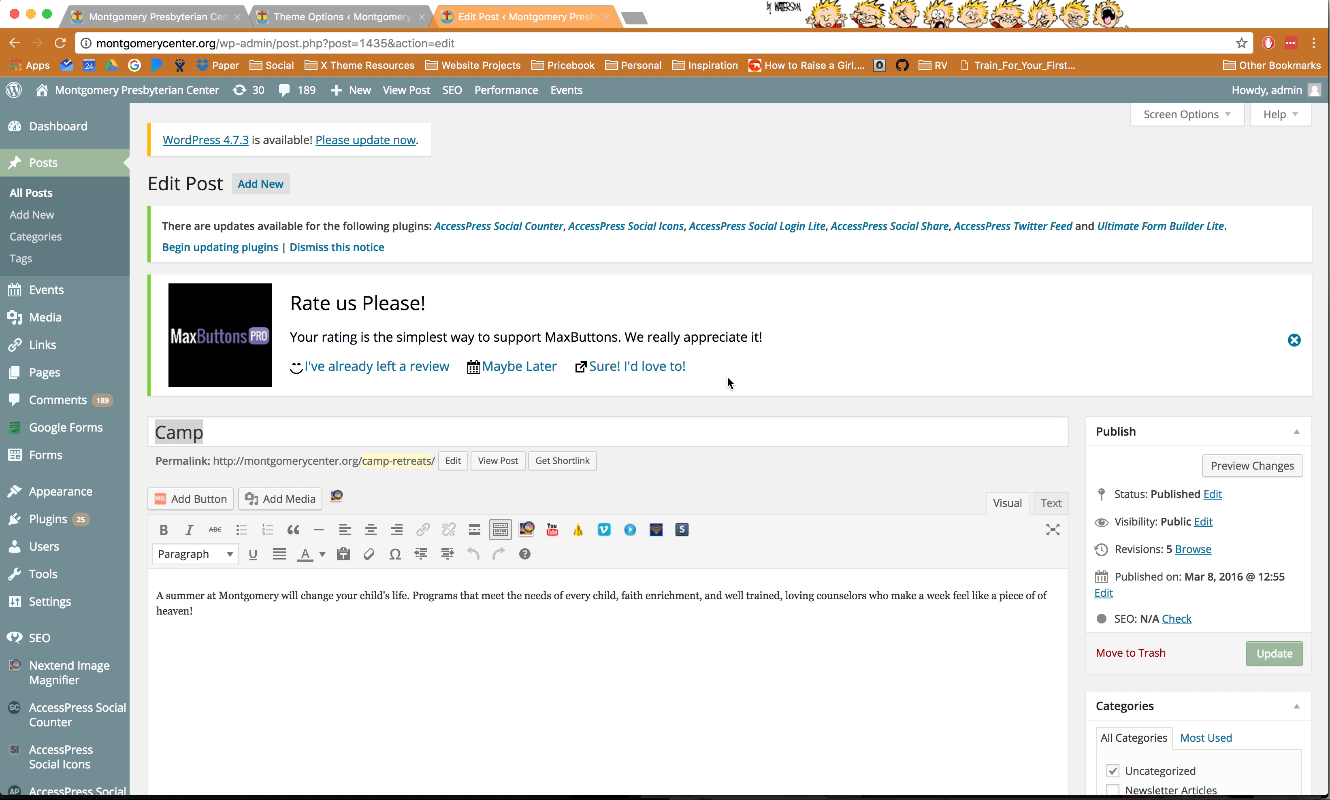
# - On the live homepage, step the slider to Host an Event and back to Retreats
pyautogui.click(192, 21)
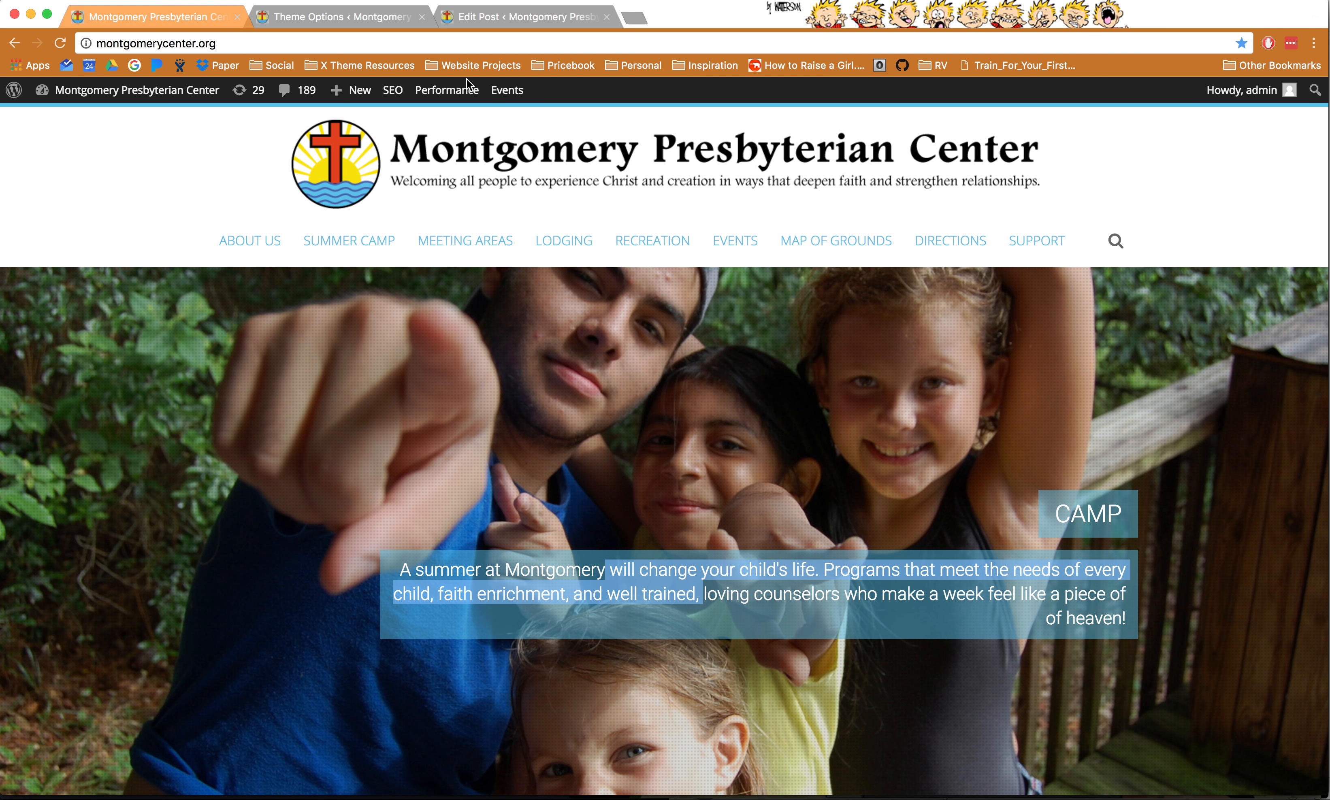
pyautogui.click(1293, 570)
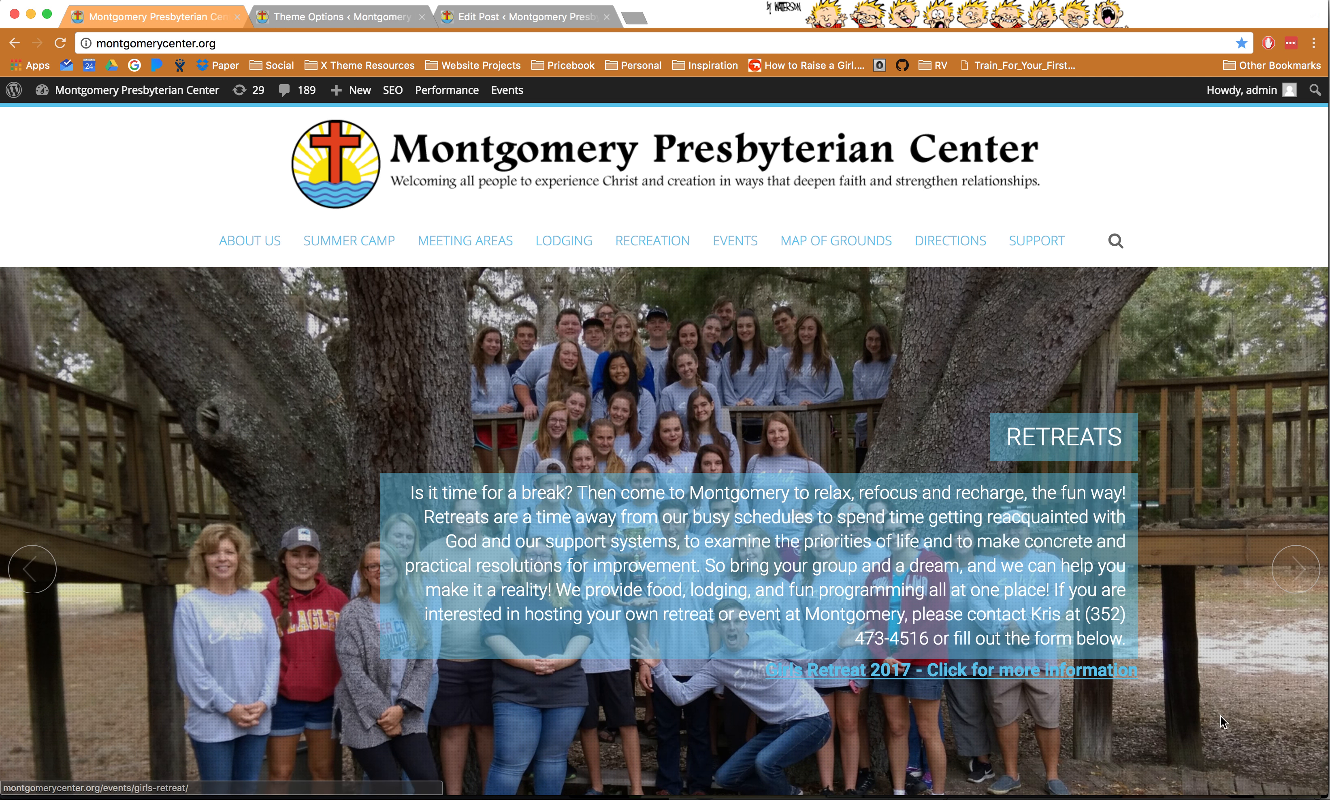
pyautogui.click(1294, 570)
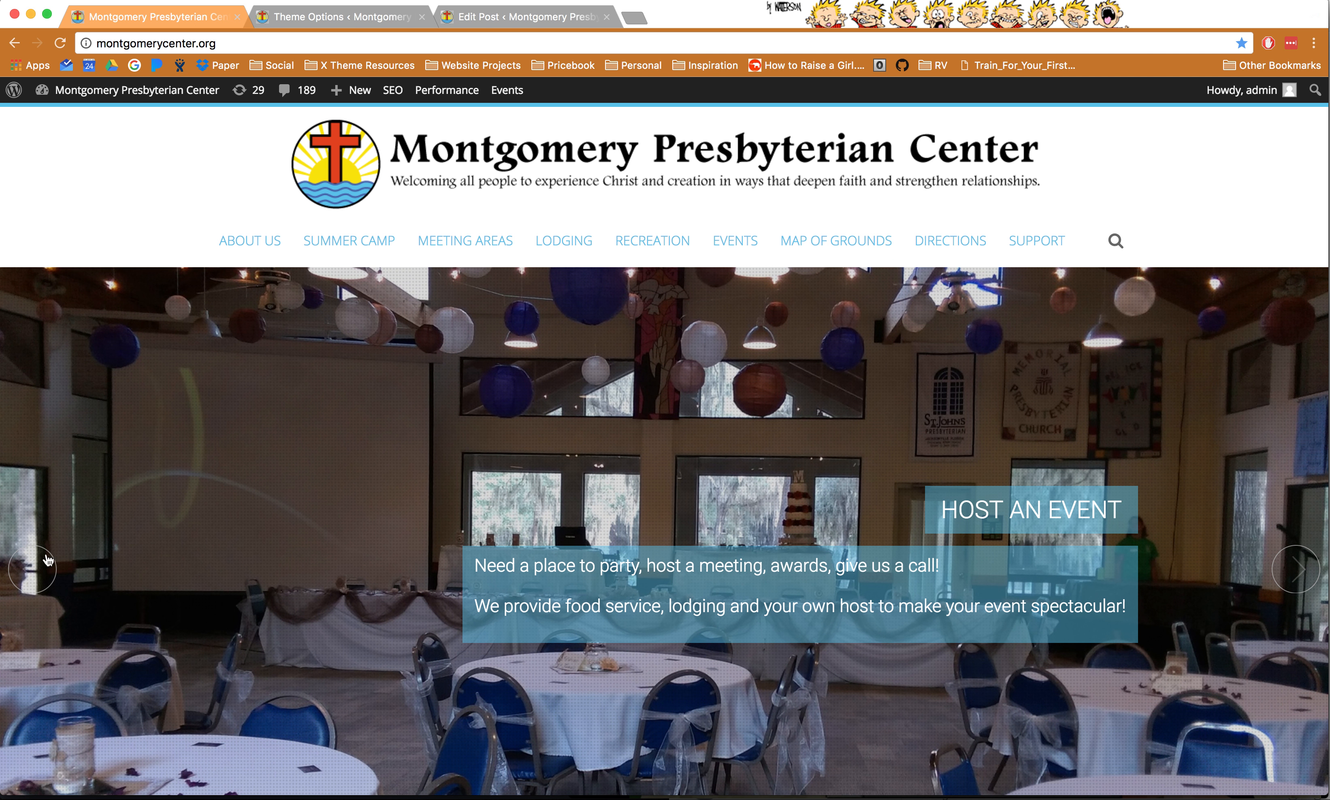
pyautogui.click(16, 553)
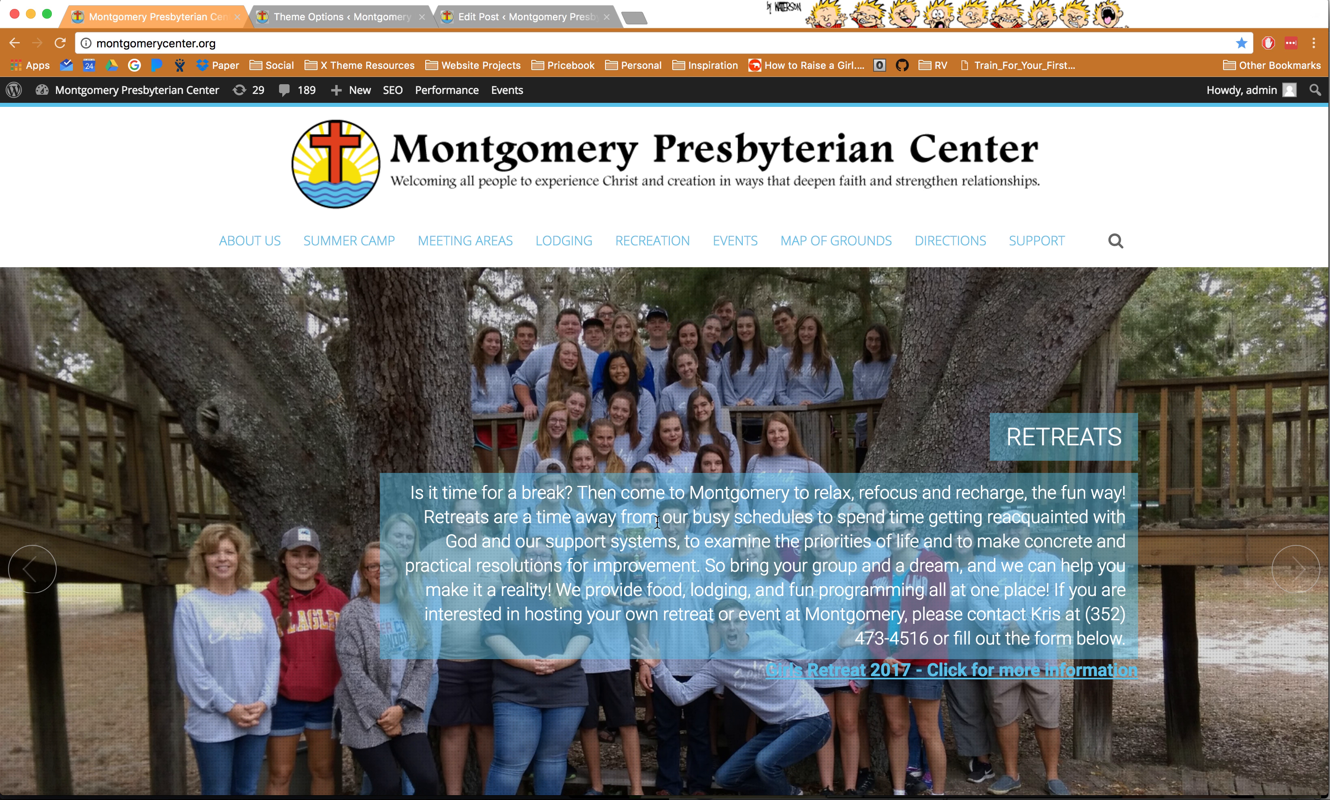
# - Highlight passages of the Retreats slide caption, then return to the slider settings
pyautogui.moveTo(657, 522); pyautogui.dragTo(877, 593)
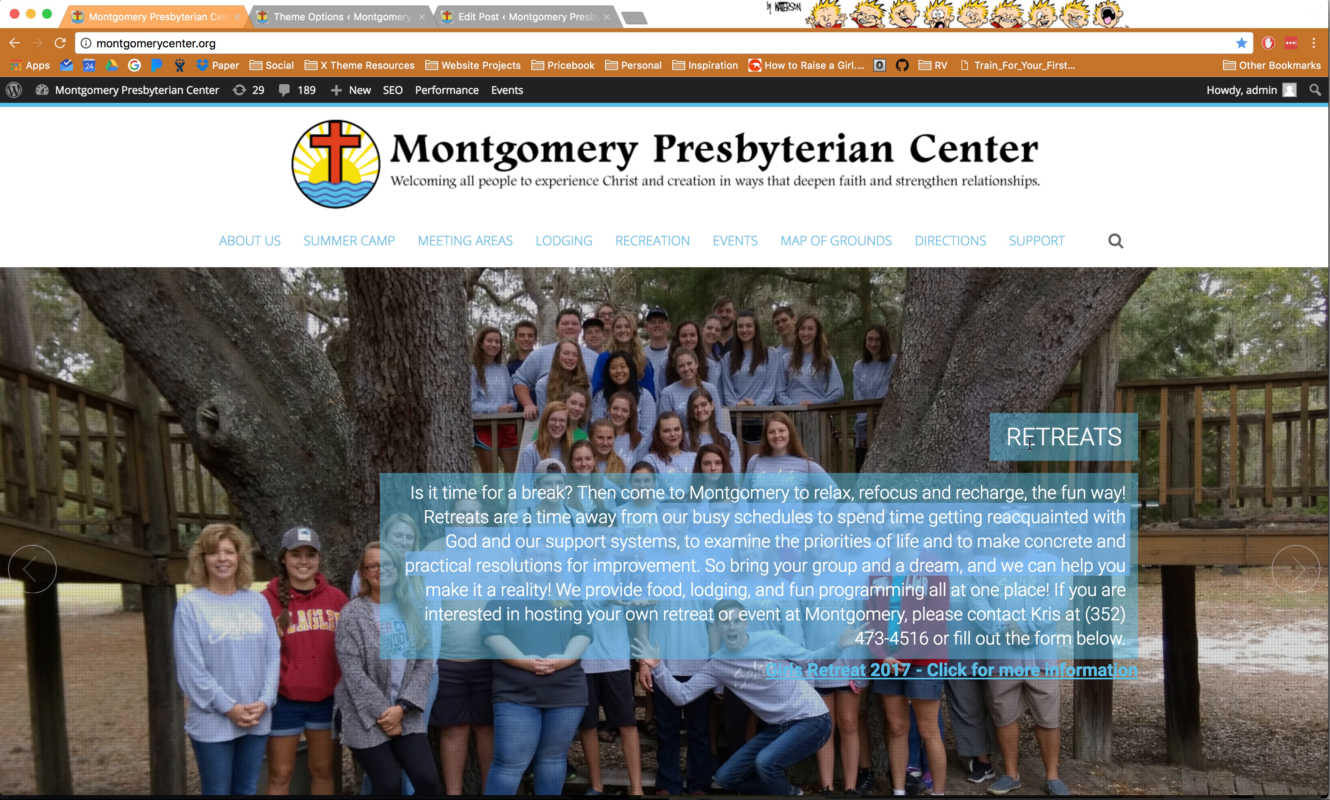
pyautogui.click(811, 555)
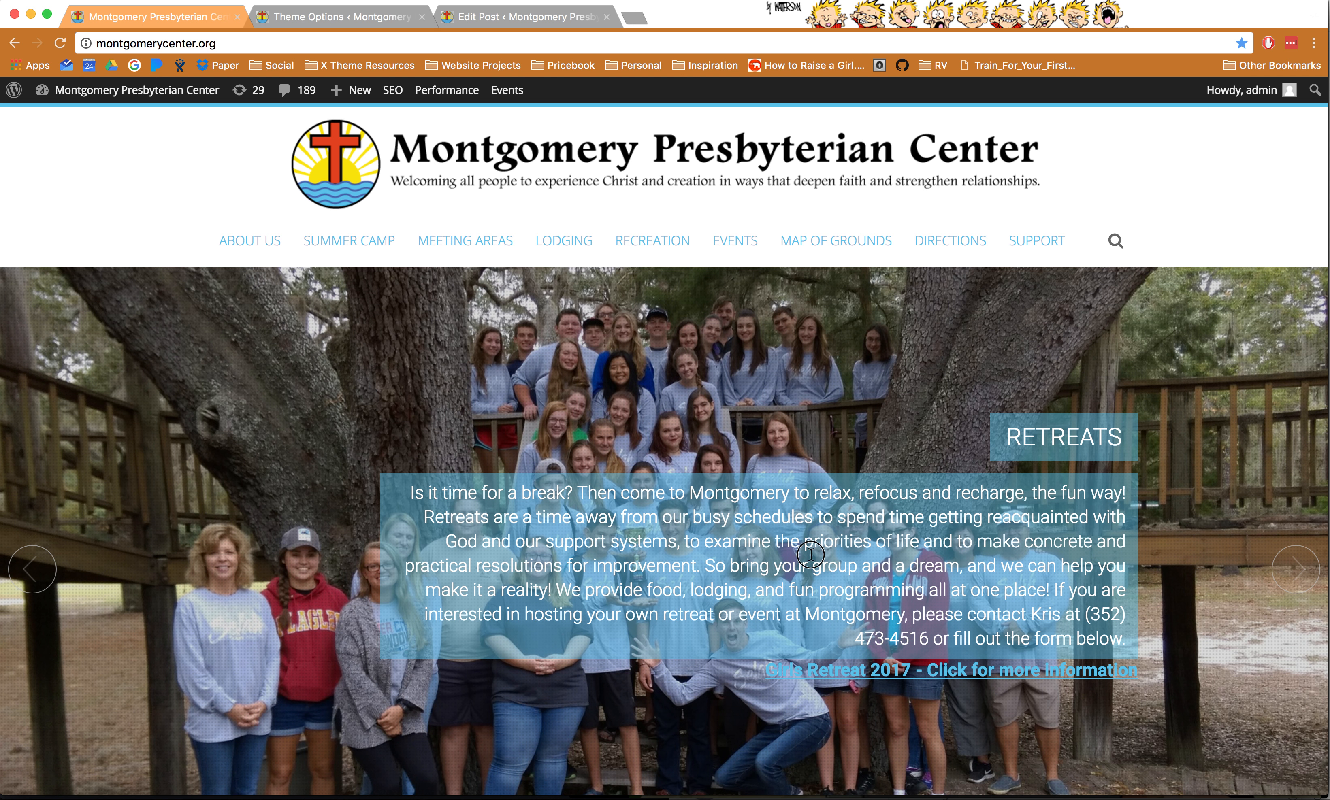
pyautogui.moveTo(811, 554); pyautogui.dragTo(867, 587)
pyautogui.click(623, 489)
pyautogui.moveTo(664, 513); pyautogui.dragTo(992, 612)
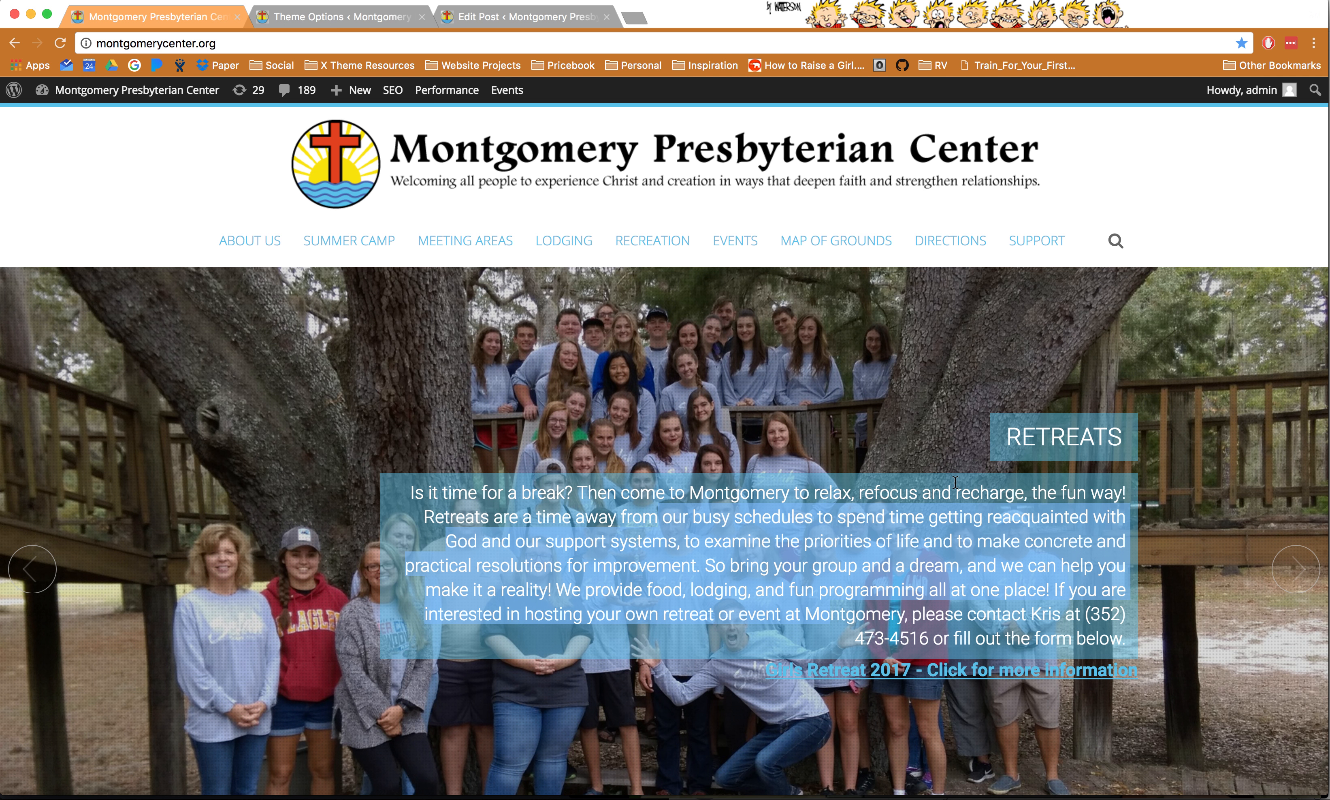
pyautogui.click(876, 469)
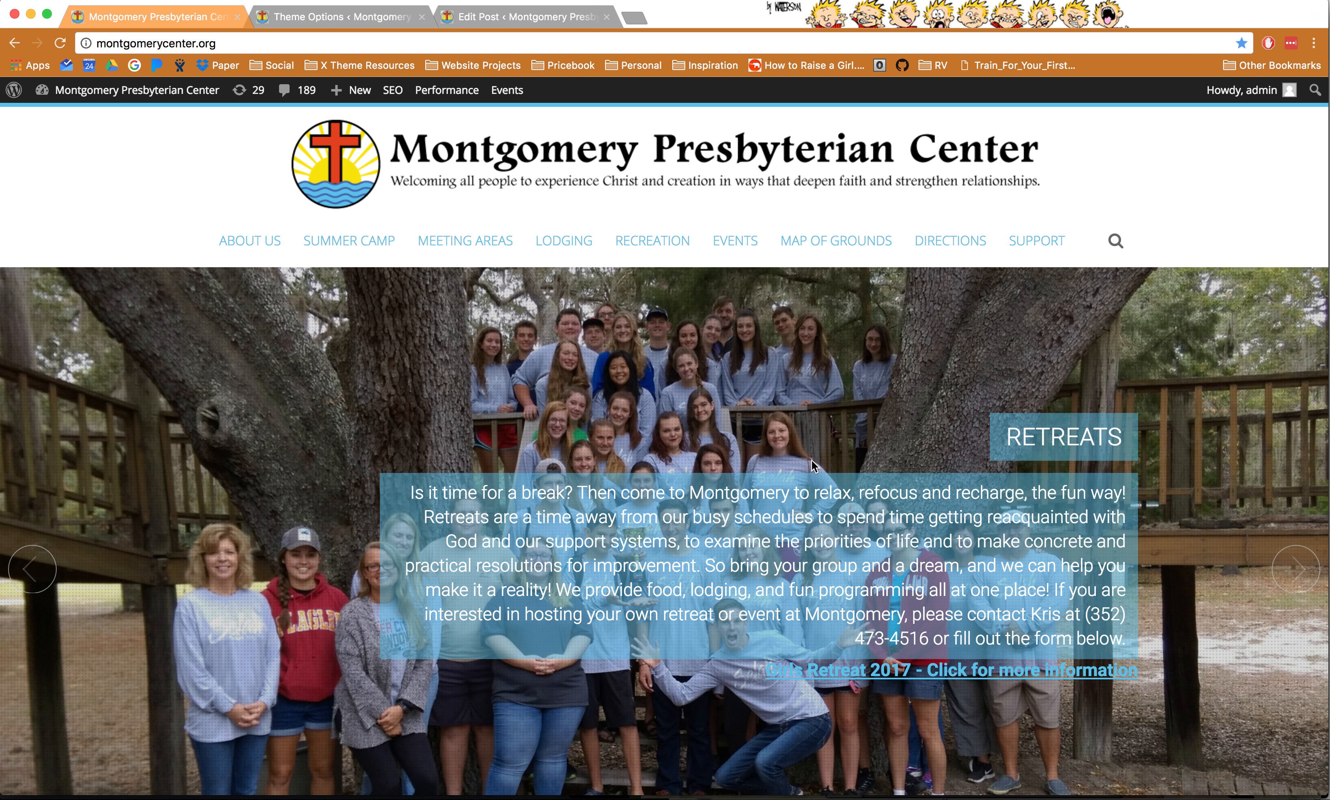
pyautogui.scroll(-4, 730, 567)
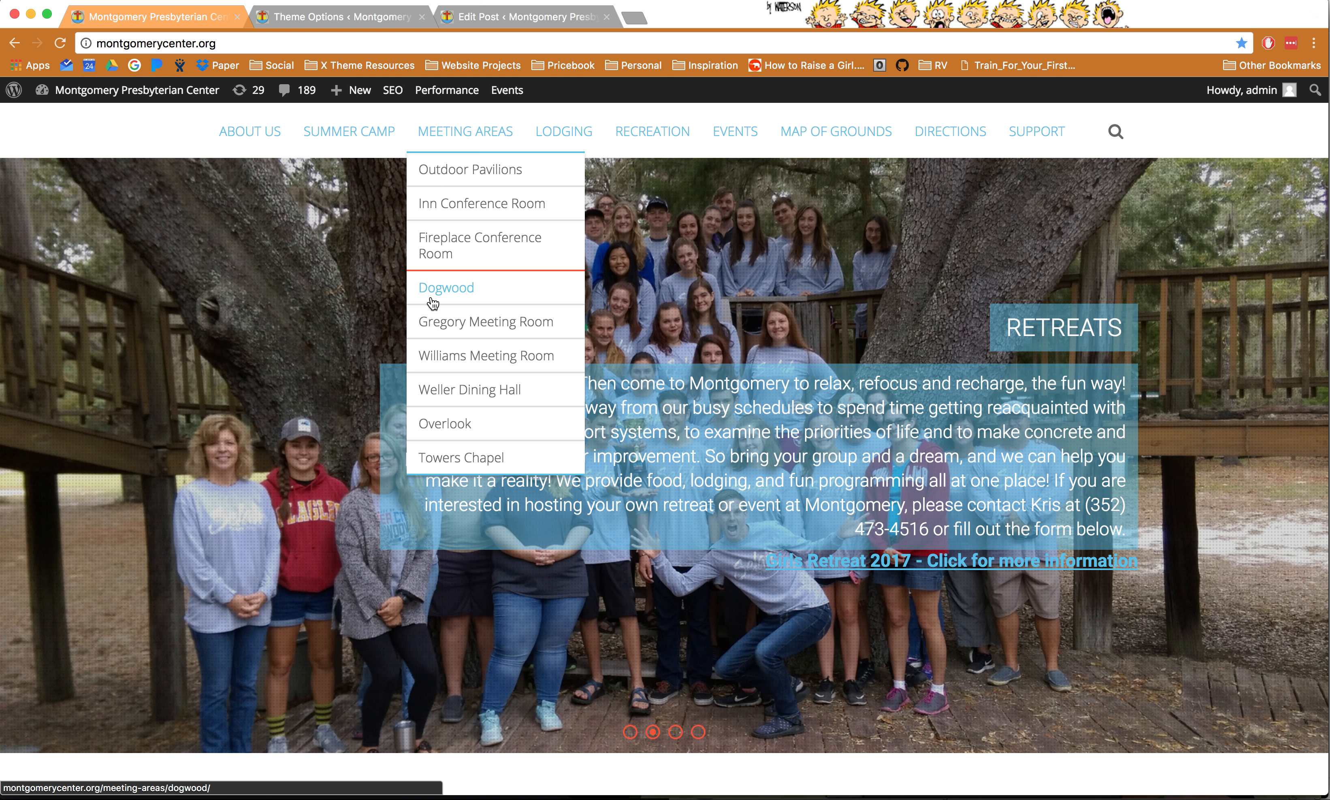
pyautogui.click(360, 18)
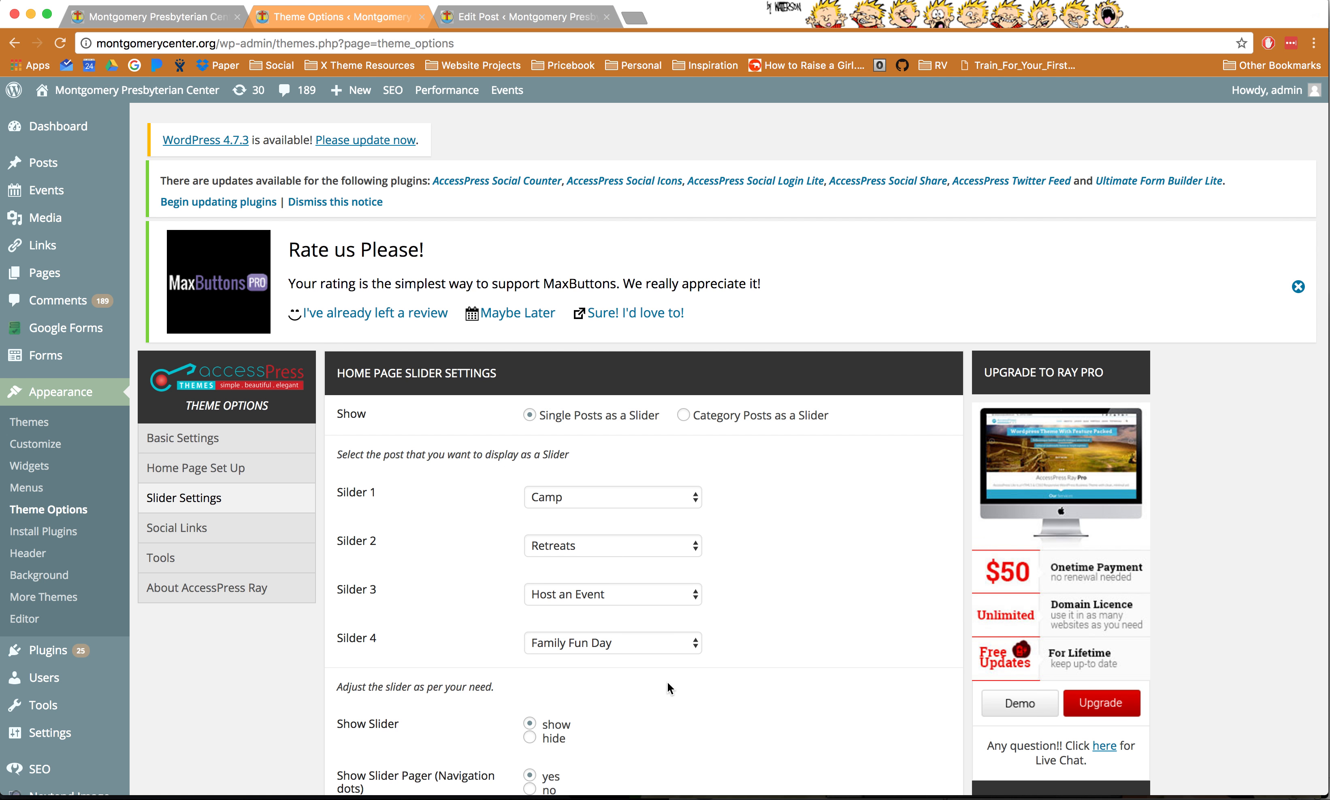
pyautogui.scroll(-10, 667, 682)
pyautogui.scroll(6, 593, 595)
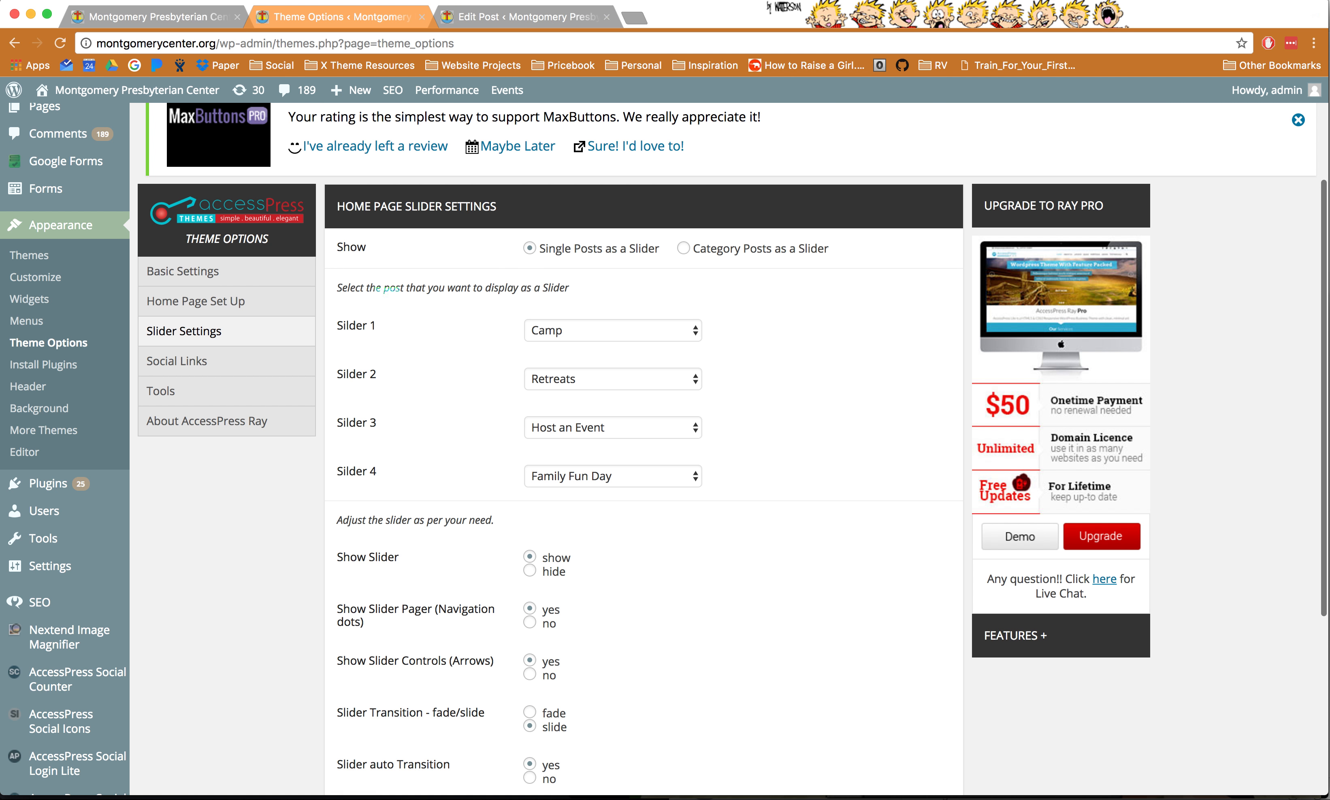
pyautogui.scroll(-5, 376, 506)
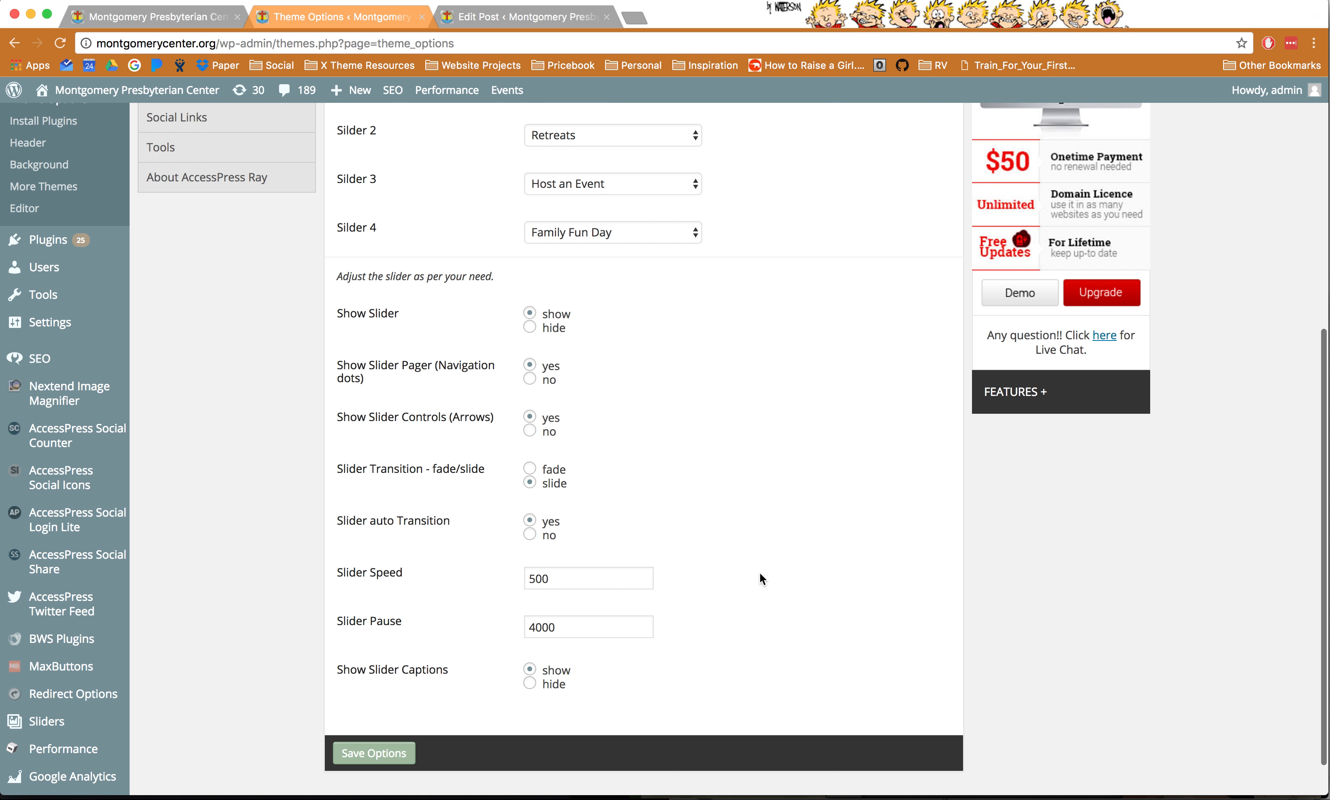
pyautogui.moveTo(449, 799)
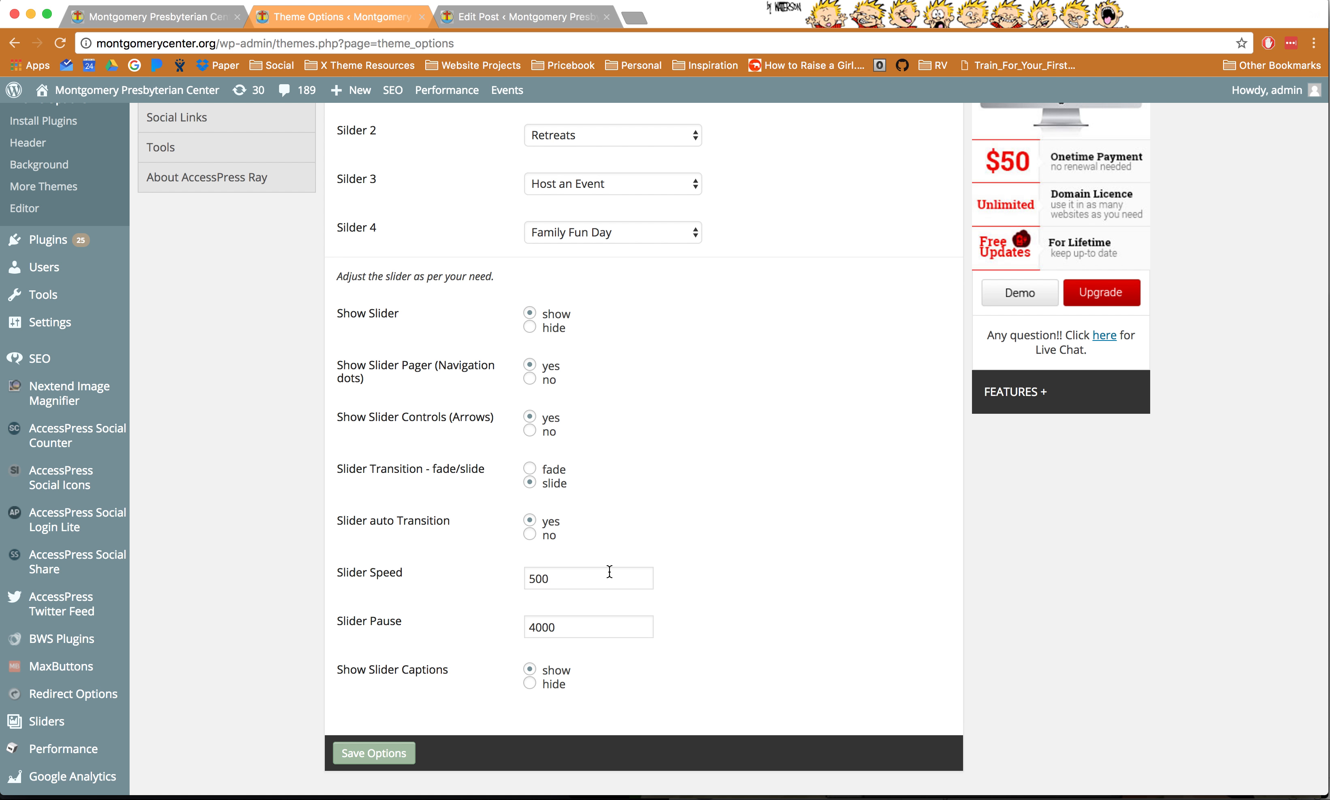
pyautogui.scroll(5, 608, 572)
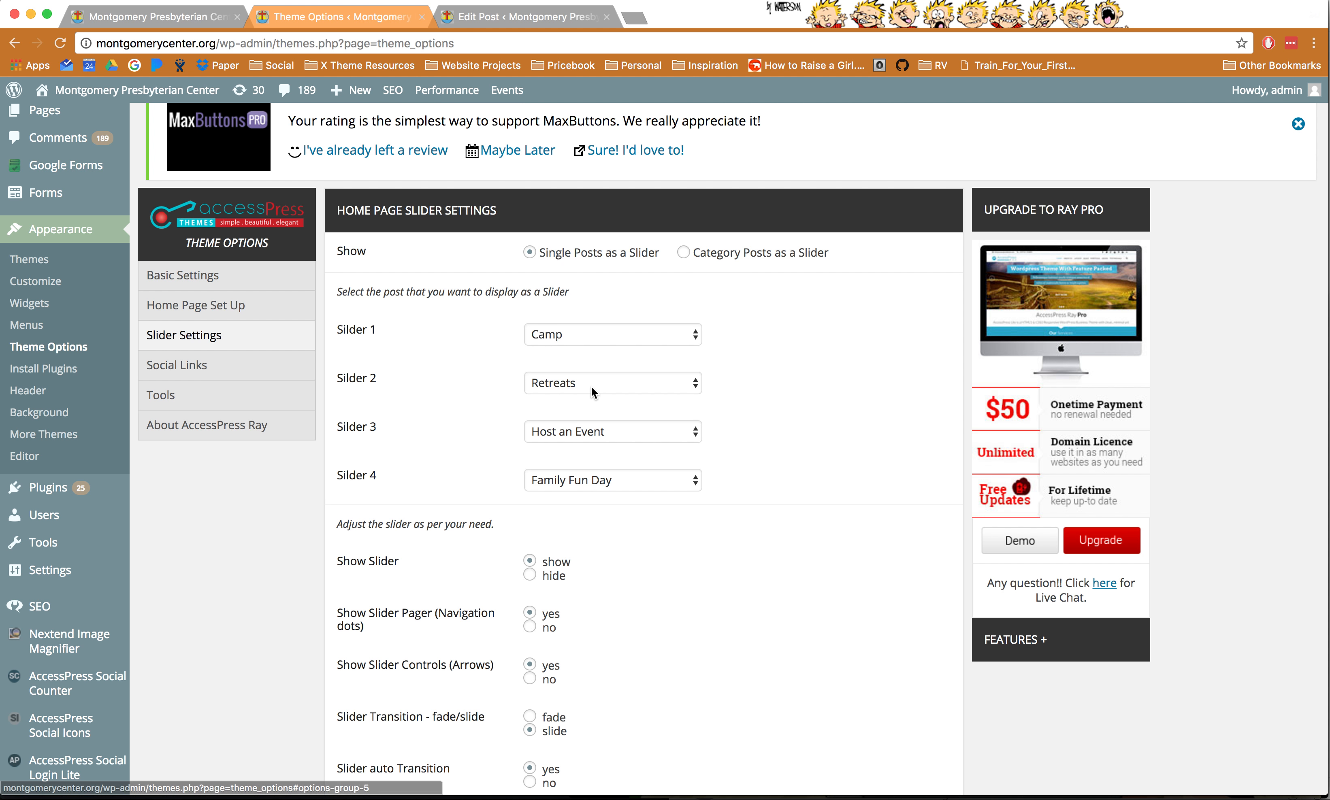
pyautogui.press('super+Tab')
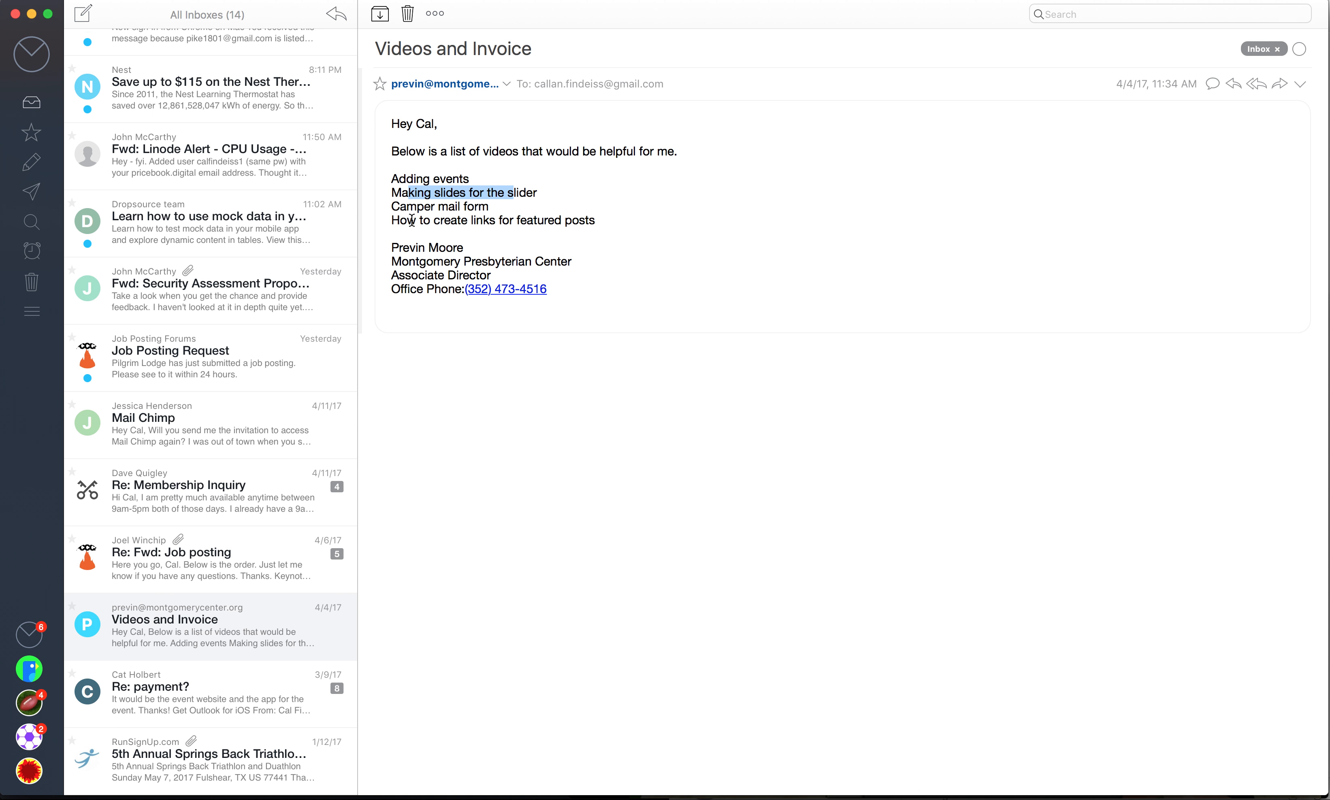
pyautogui.moveTo(401, 221); pyautogui.dragTo(587, 220)
pyautogui.press('super+Tab')
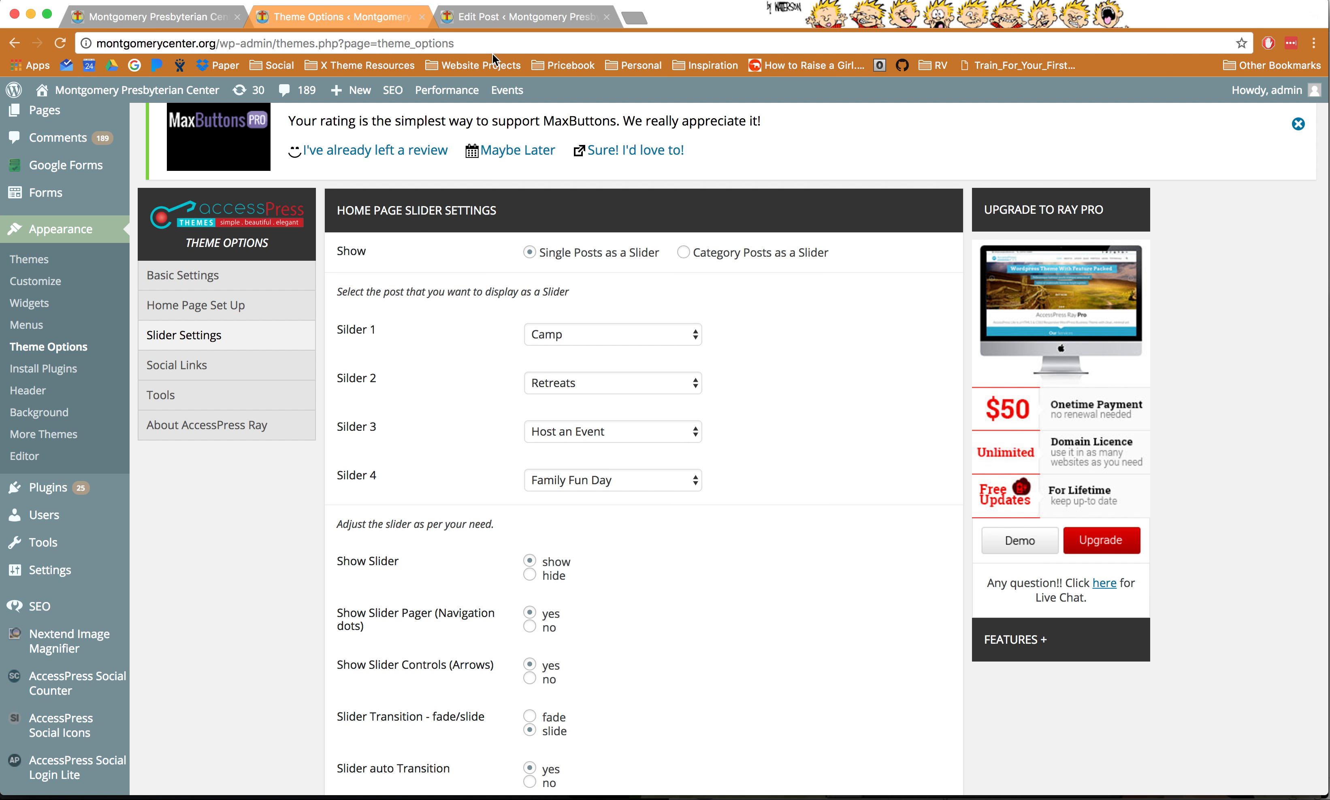
# - Match the homepage's WE ARE MONTGOMERY!! heading to the Home Page Set Up featured title setting
pyautogui.click(163, 18)
pyautogui.scroll(-15, 808, 619)
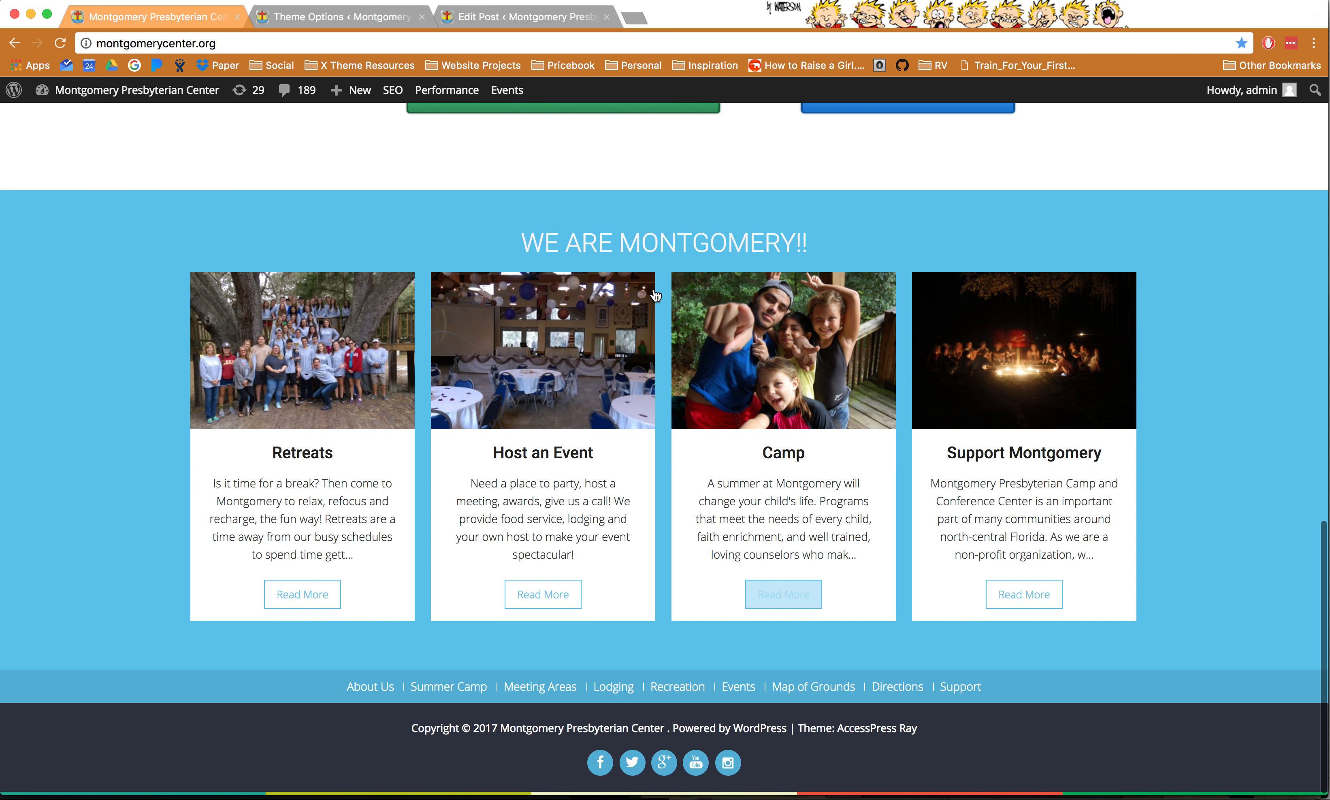
pyautogui.moveTo(559, 243); pyautogui.dragTo(738, 244)
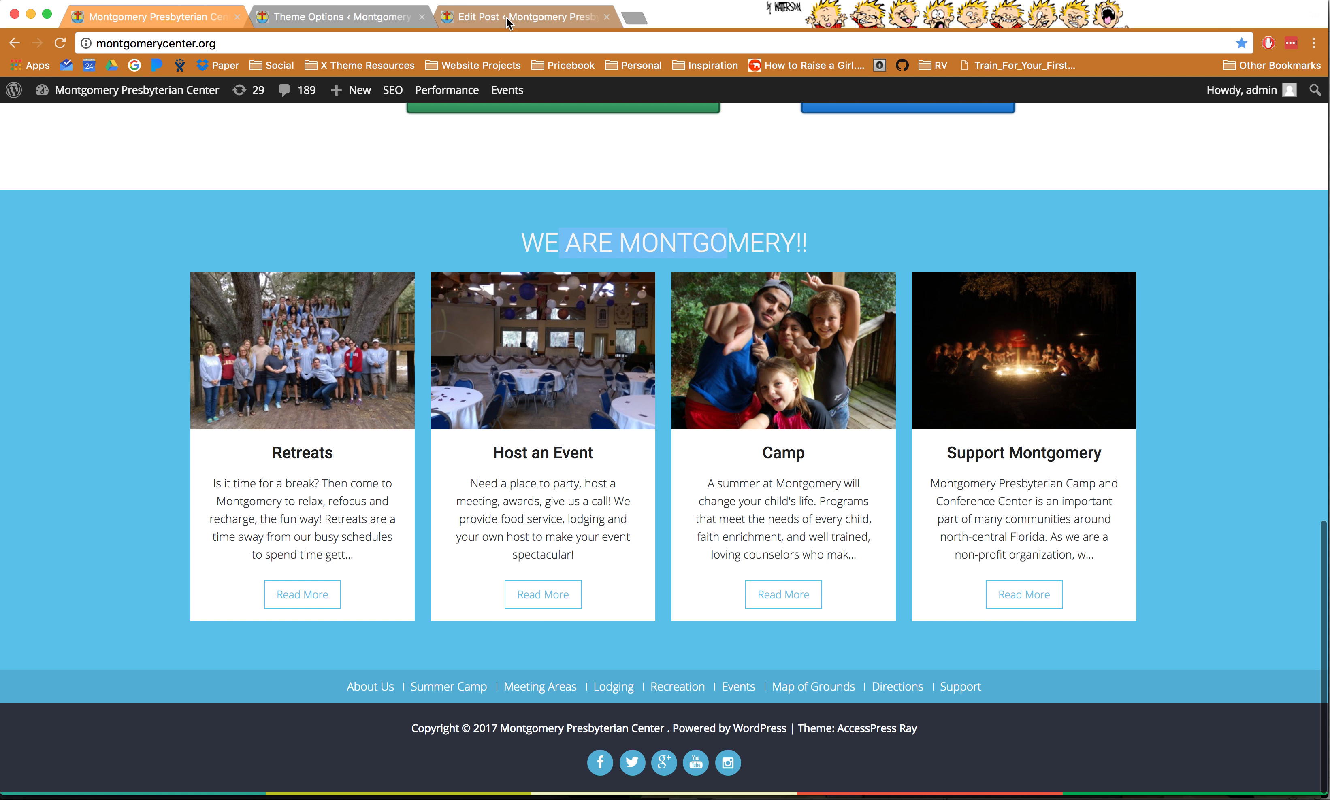
pyautogui.click(377, 22)
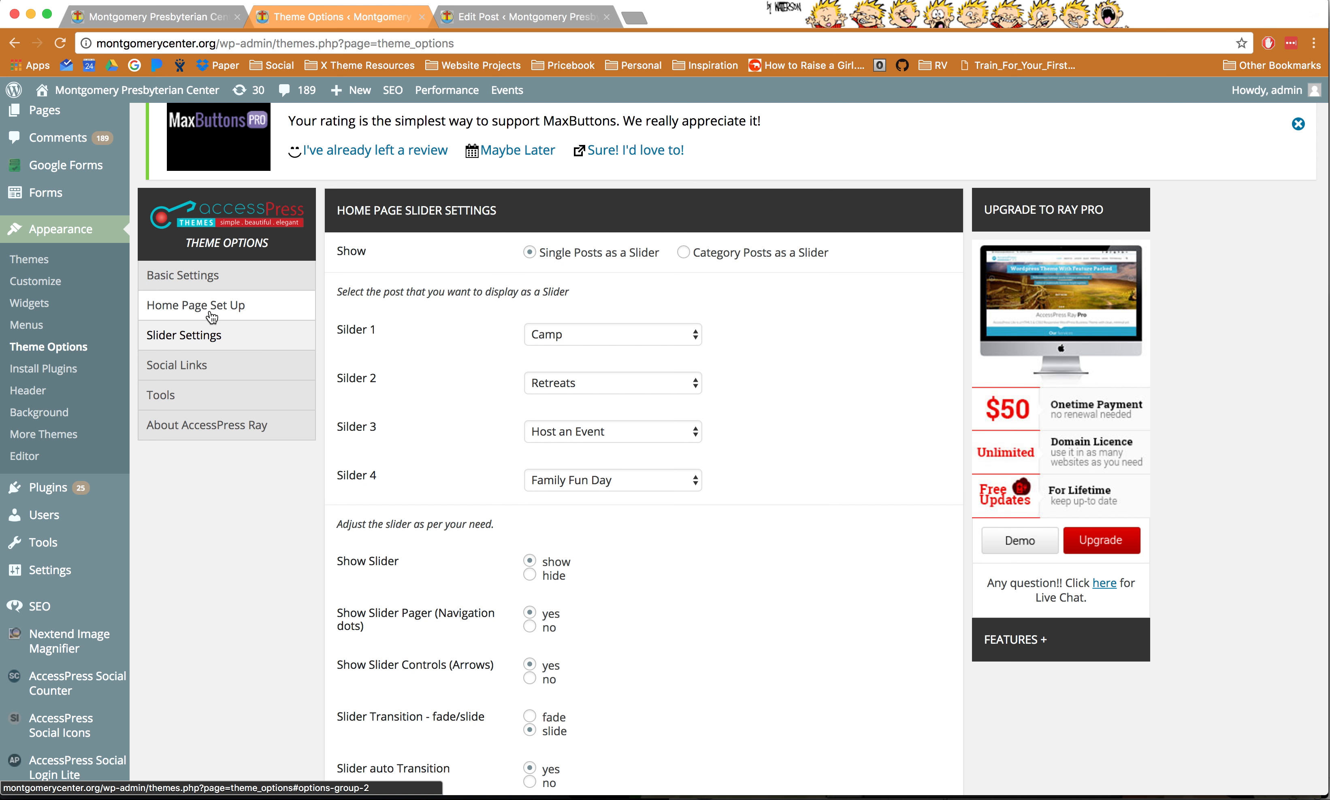
pyautogui.click(211, 312)
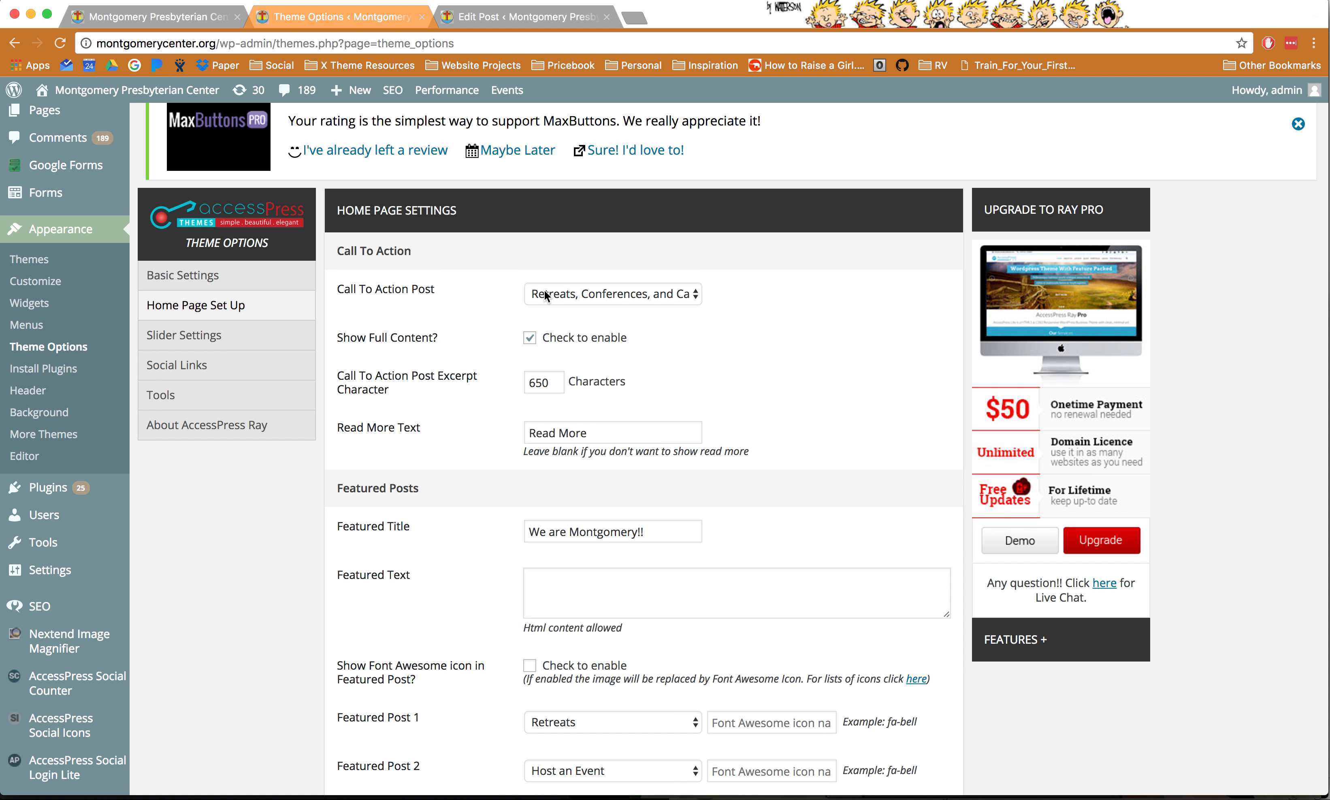
pyautogui.scroll(-4, 547, 296)
pyautogui.moveTo(532, 418); pyautogui.dragTo(650, 413)
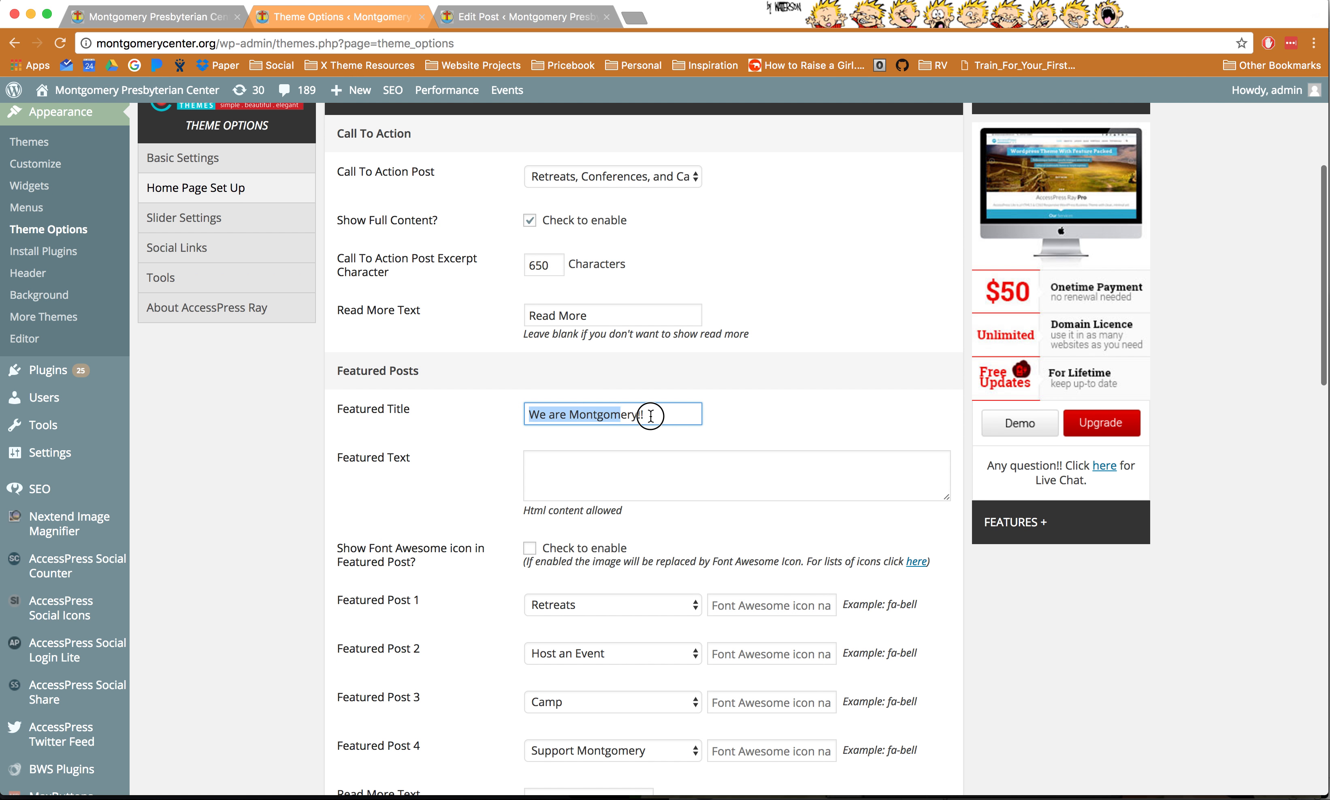
# - Confirm Featured Post 1 is Retreats against the homepage cards, then switch to the Camp editor
pyautogui.click(157, 16)
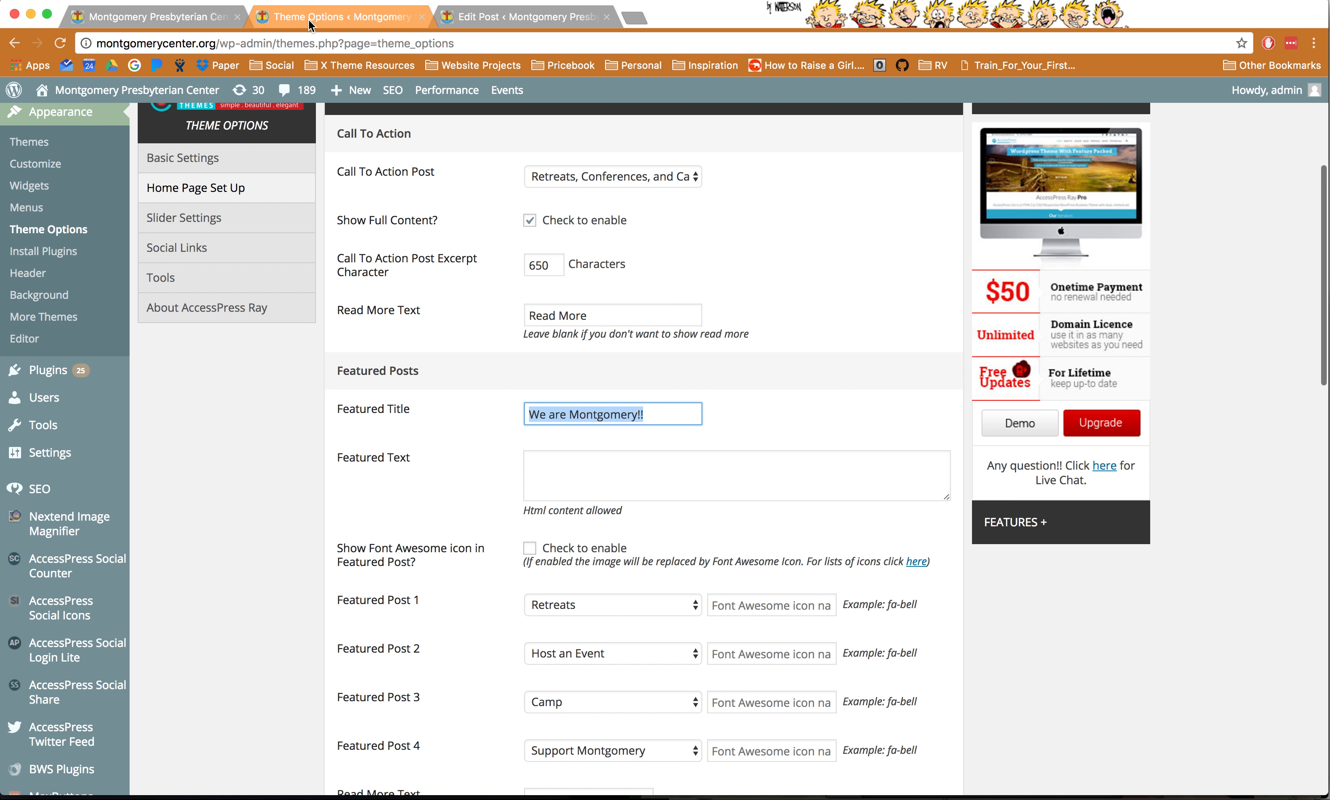
pyautogui.click(310, 16)
pyautogui.scroll(-5, 493, 554)
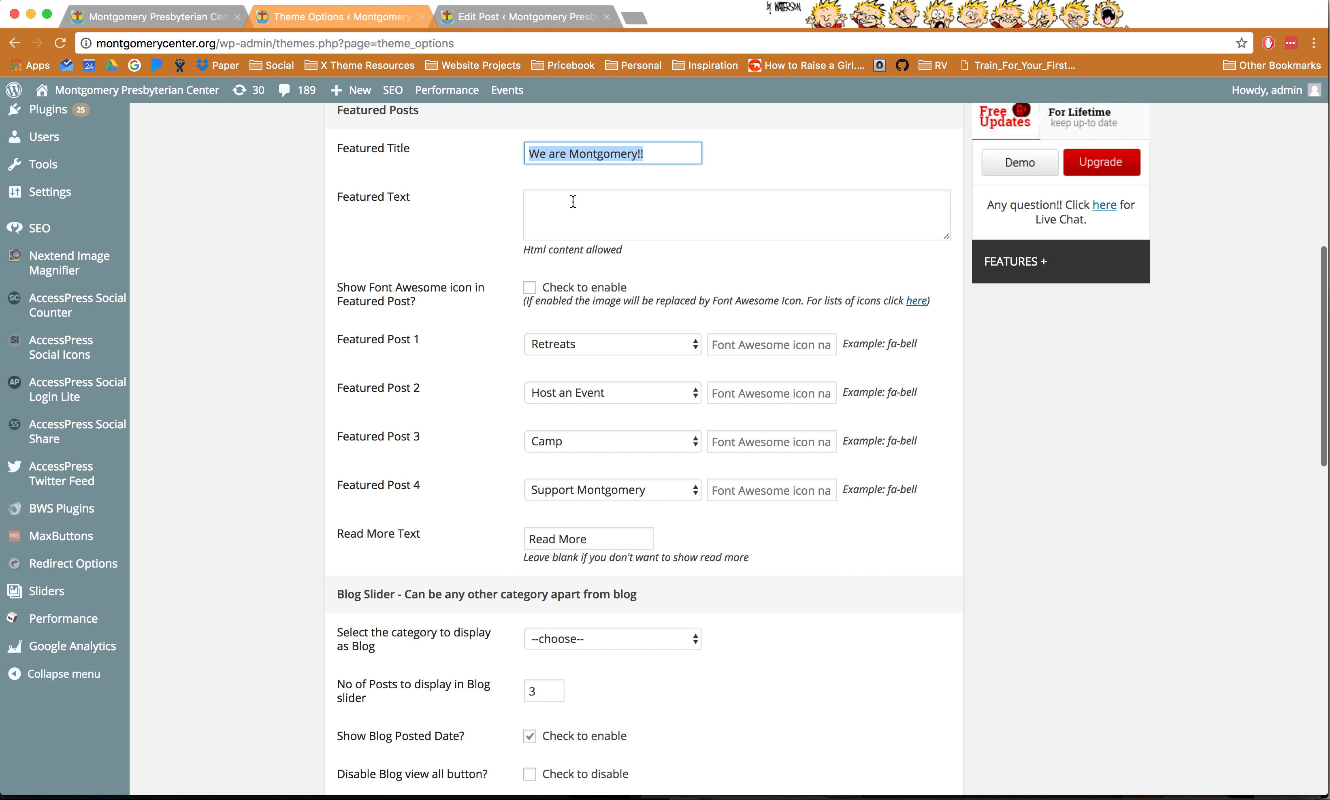
pyautogui.click(595, 210)
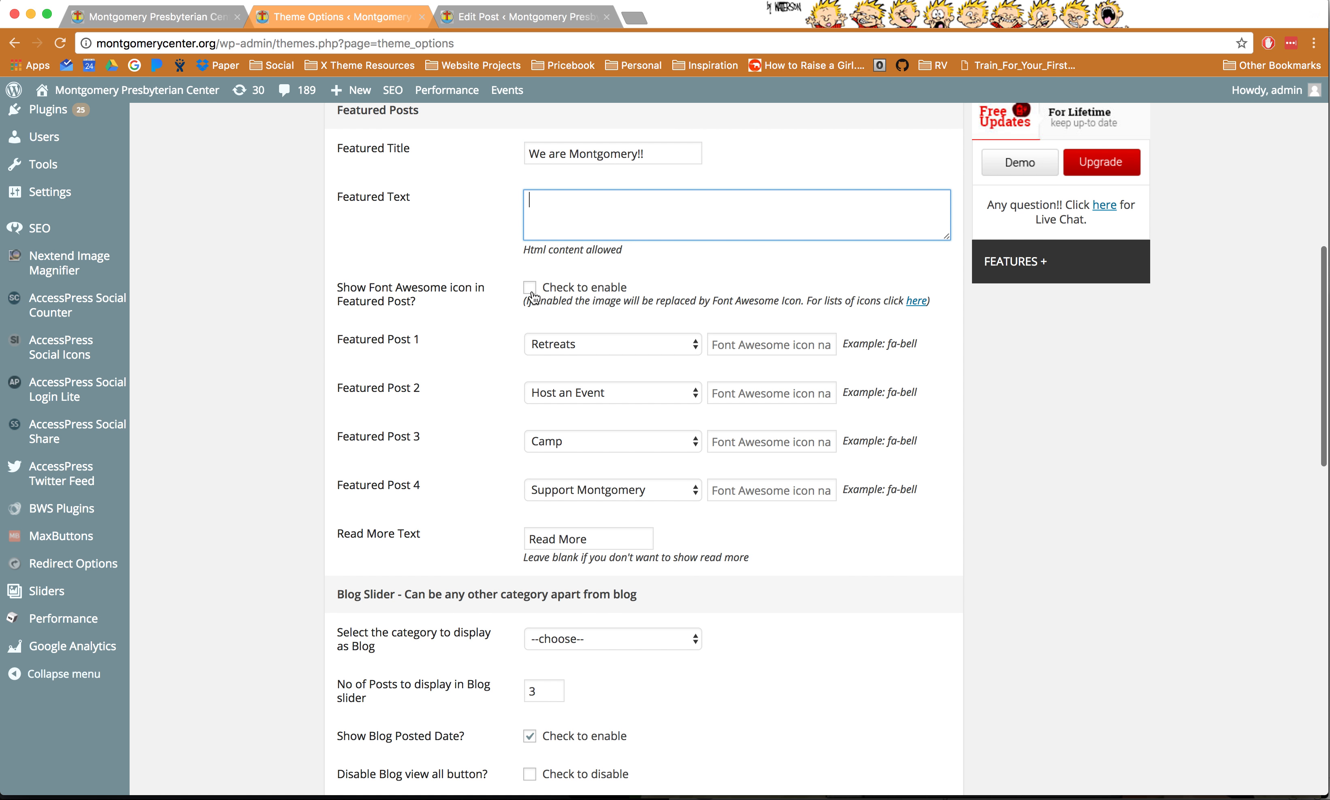
pyautogui.click(558, 349)
pyautogui.click(592, 349)
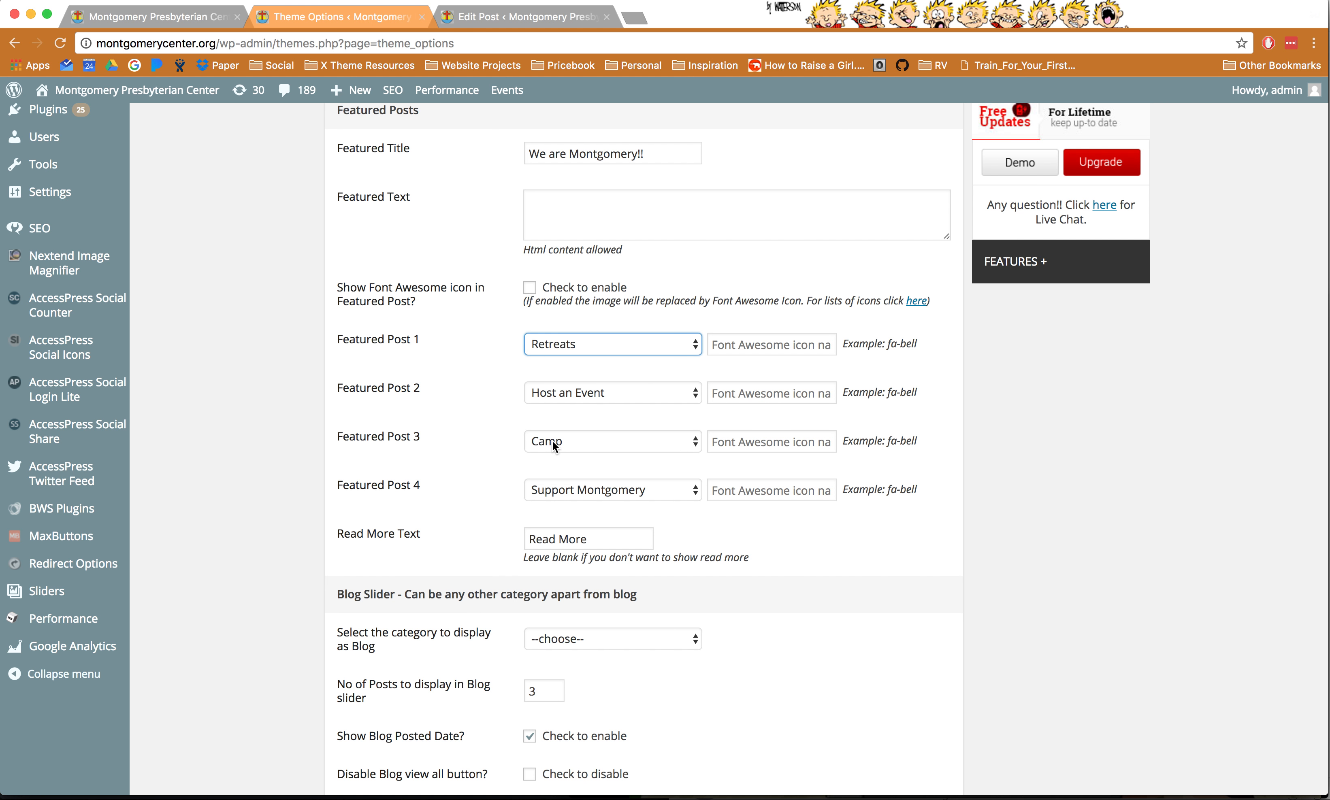
pyautogui.click(193, 20)
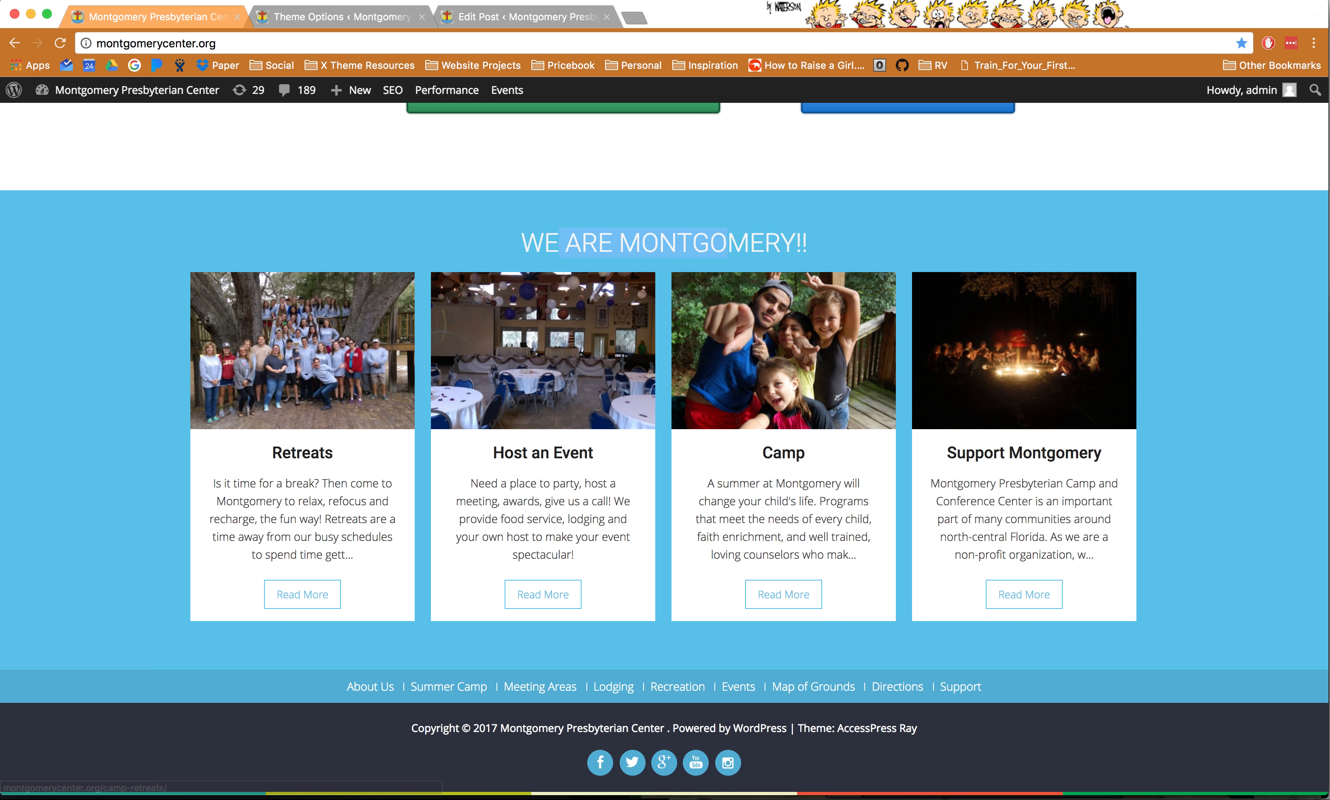
pyautogui.click(508, 23)
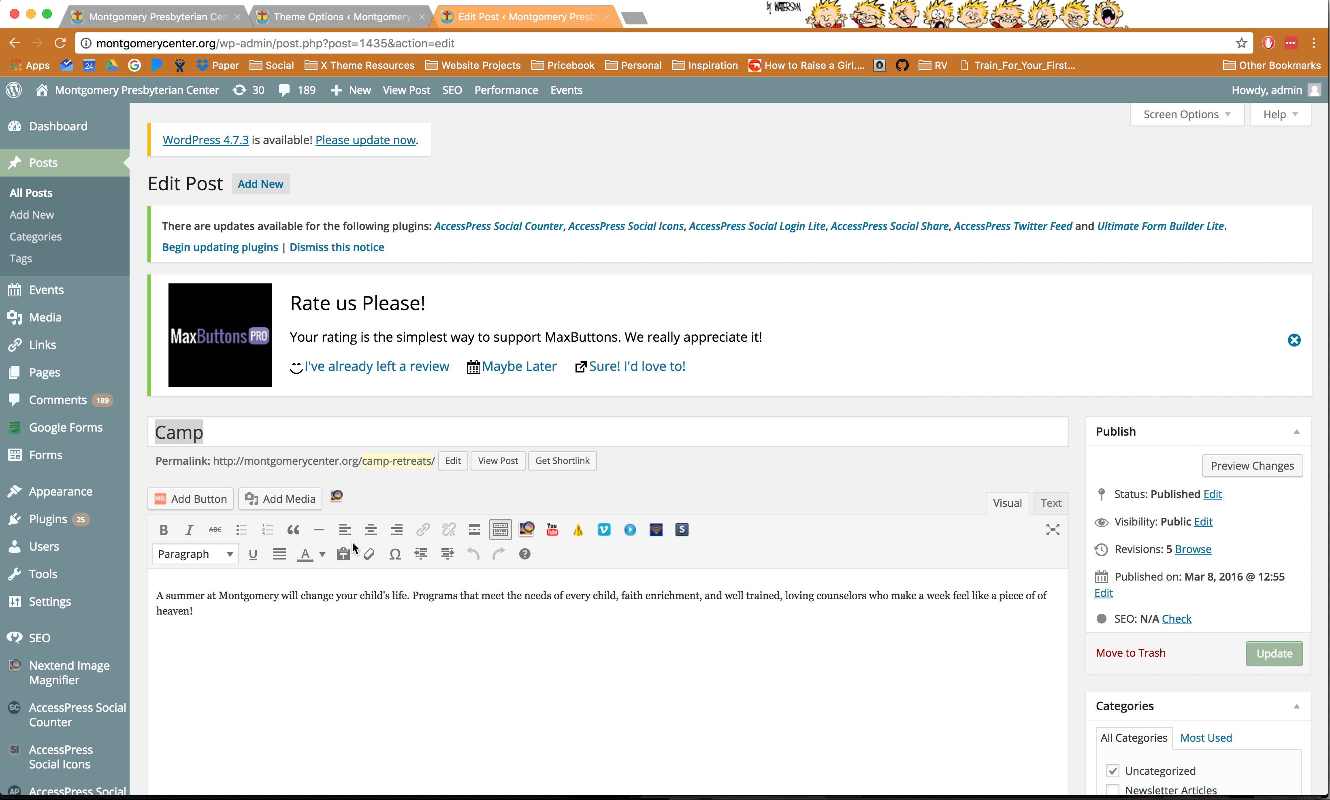
pyautogui.moveTo(226, 598); pyautogui.dragTo(412, 597)
# - Open the Camp card's Read More page (camp-retreats) in a new tab
pyautogui.scroll(-5, 903, 634)
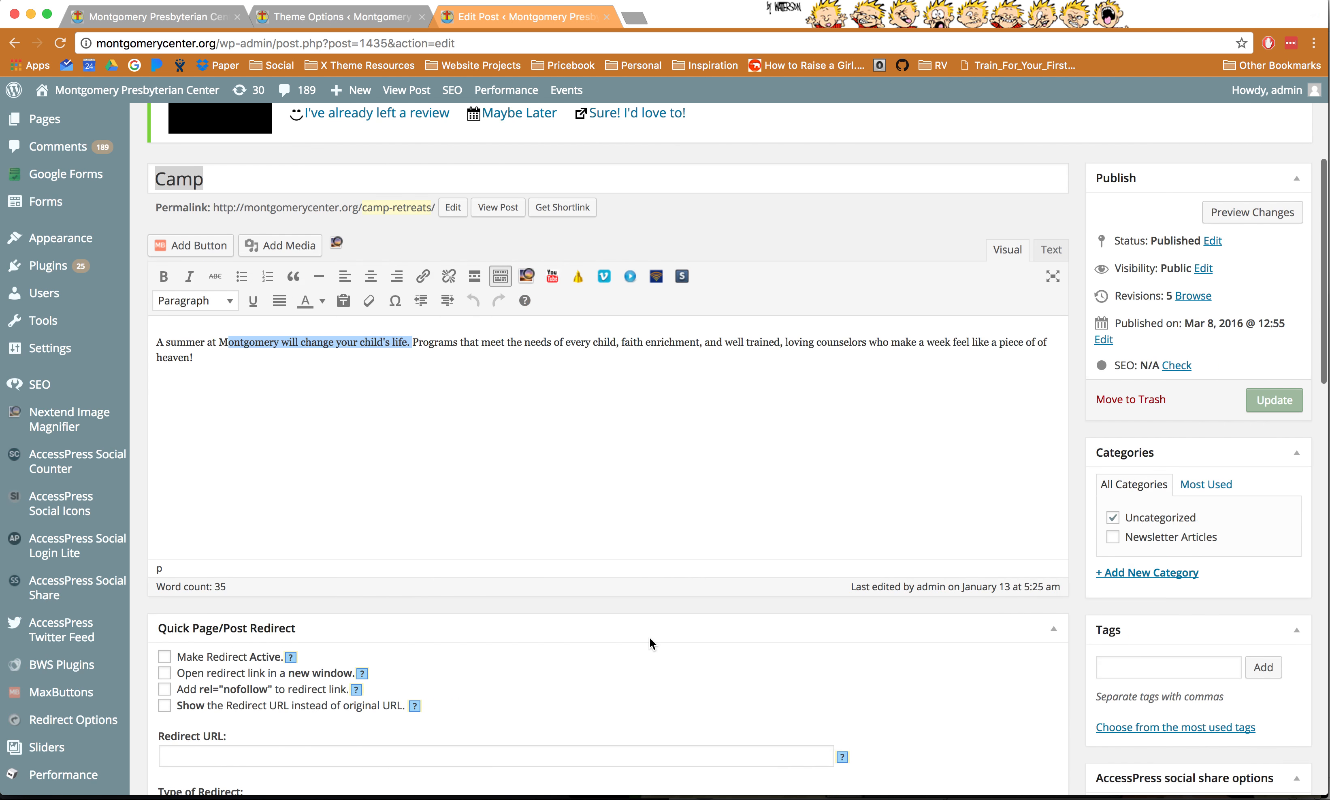
pyautogui.scroll(-4, 903, 630)
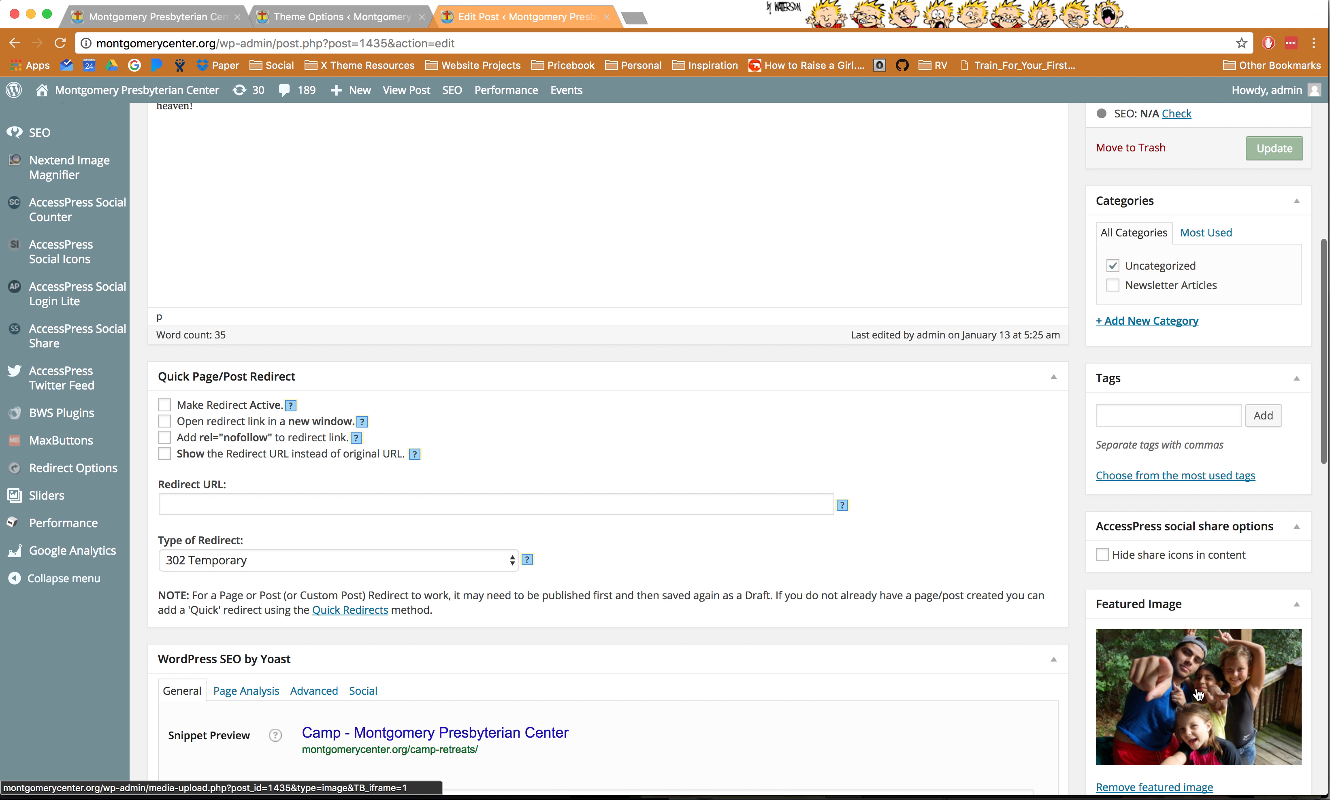
pyautogui.scroll(5, 831, 440)
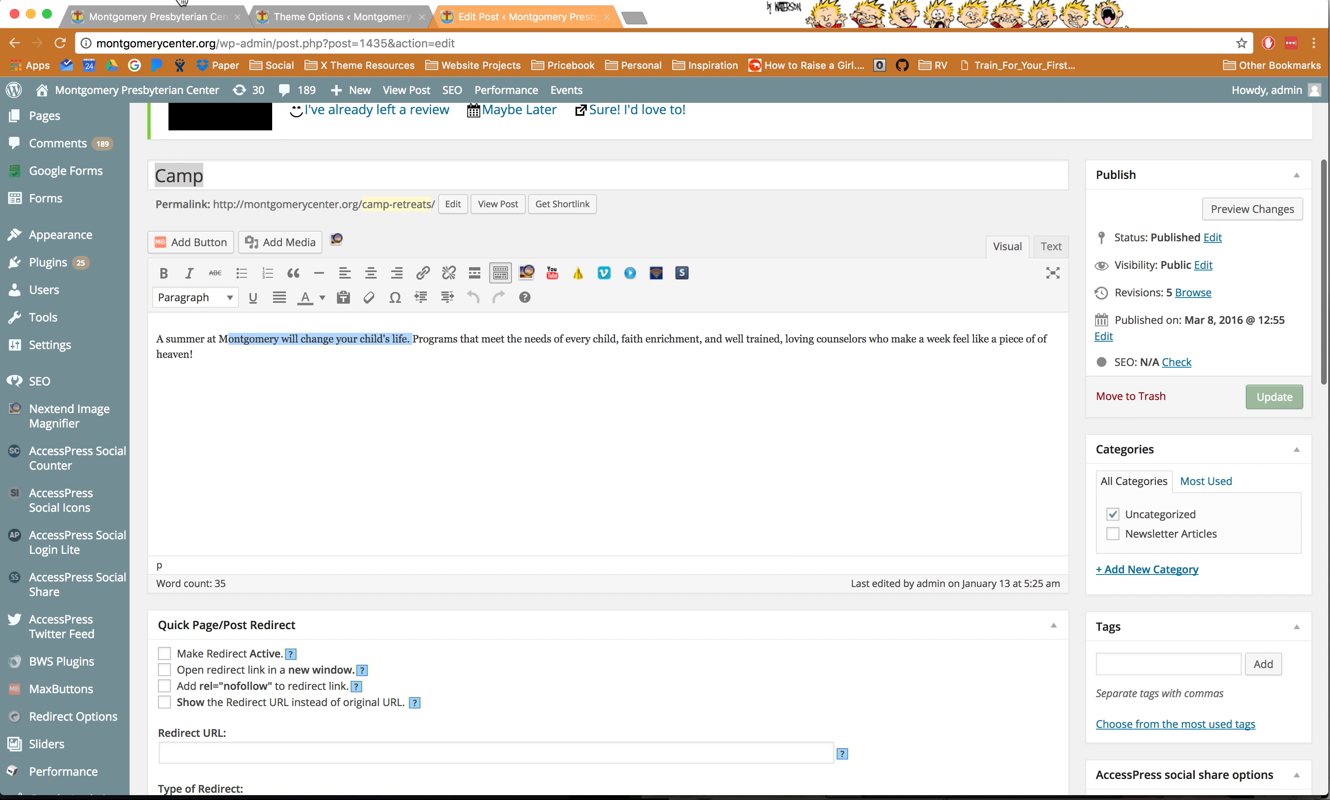
pyautogui.click(158, 15)
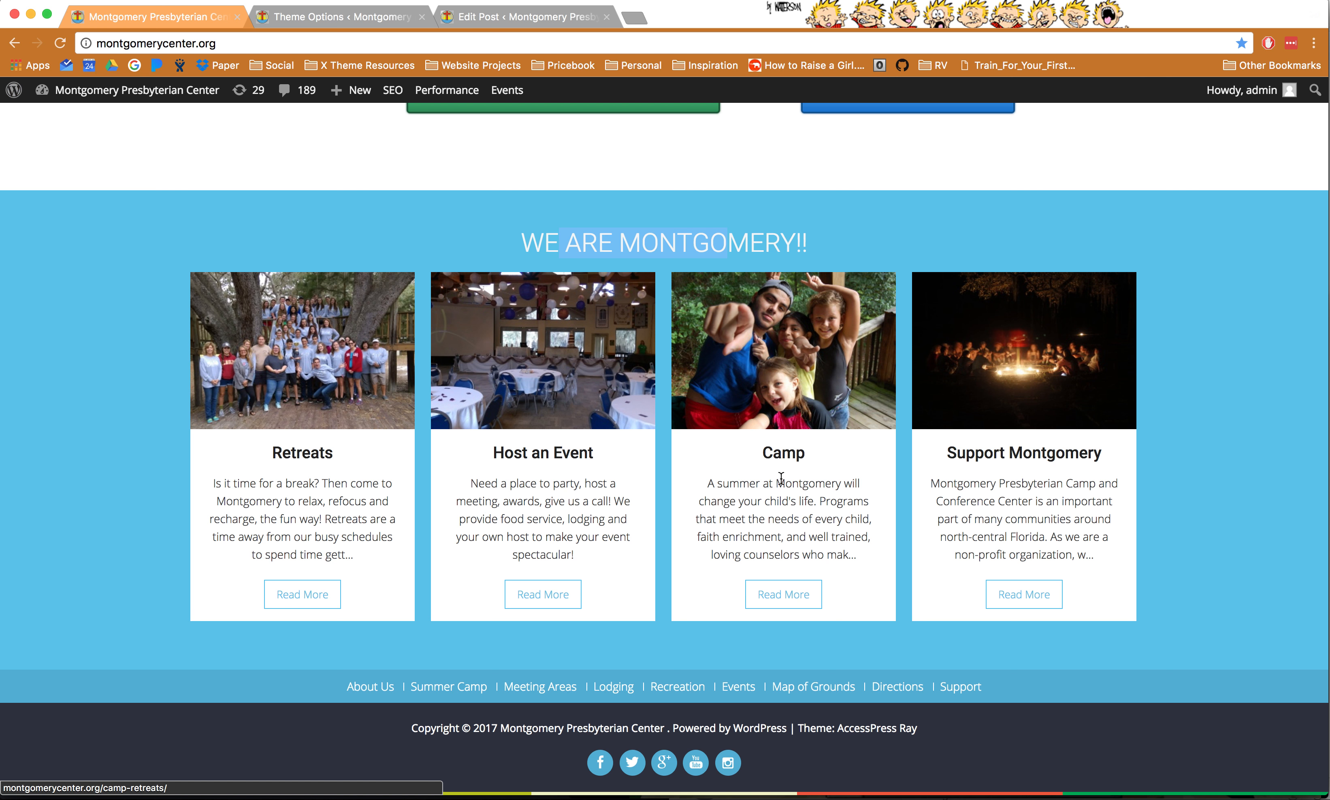
pyautogui.keyDown('super'); pyautogui.click(783, 597); pyautogui.keyUp('super')
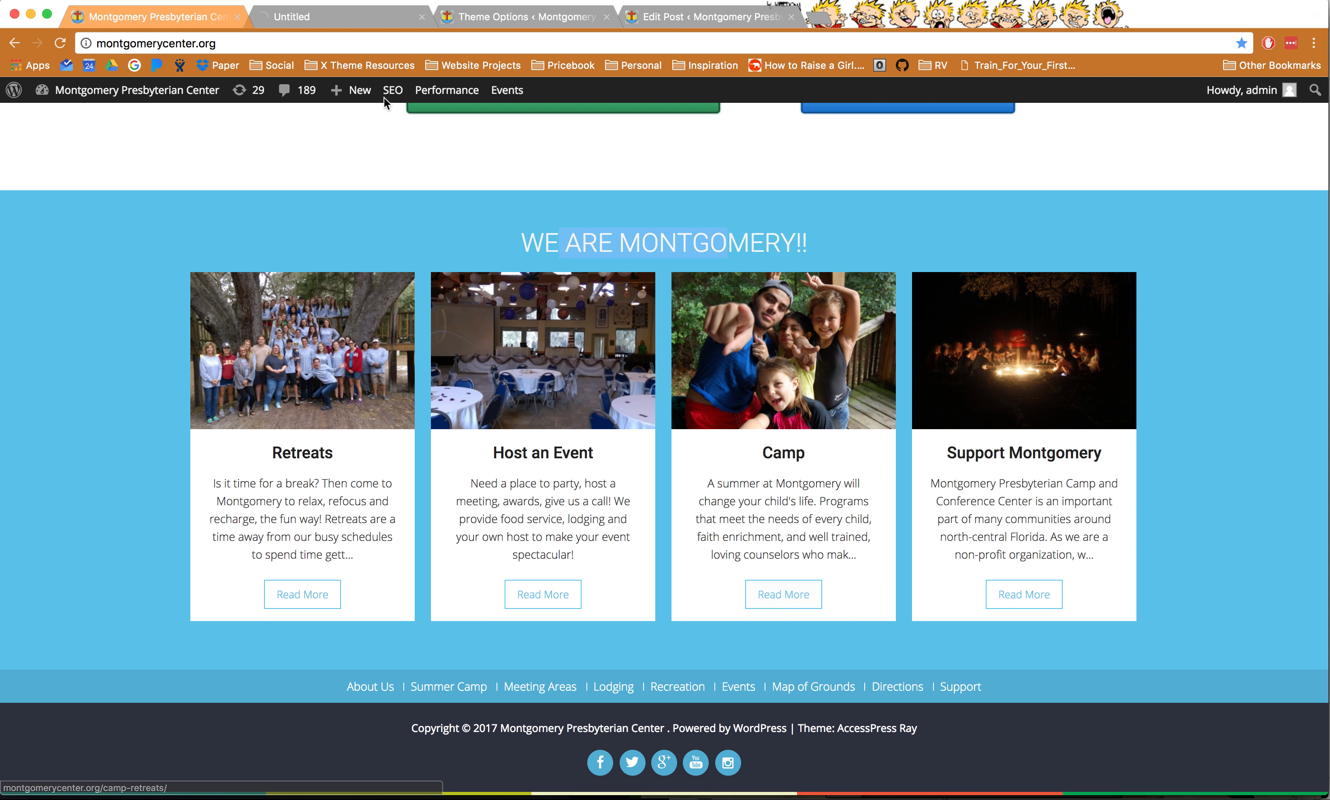
pyautogui.click(349, 21)
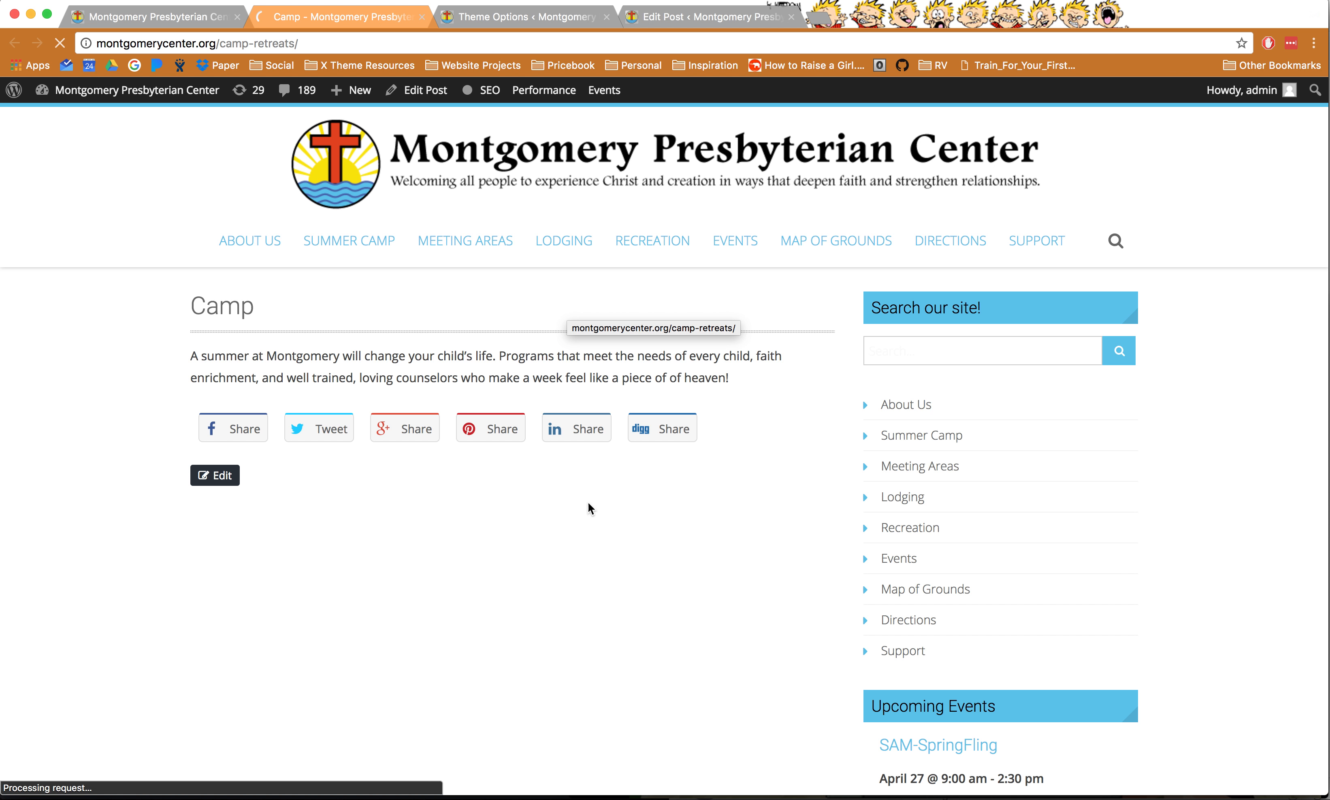
# - Highlight the Camp post's paragraph, then go back via the homepage to Theme Options
pyautogui.click(277, 362)
pyautogui.moveTo(277, 361); pyautogui.dragTo(458, 376)
pyautogui.click(182, 18)
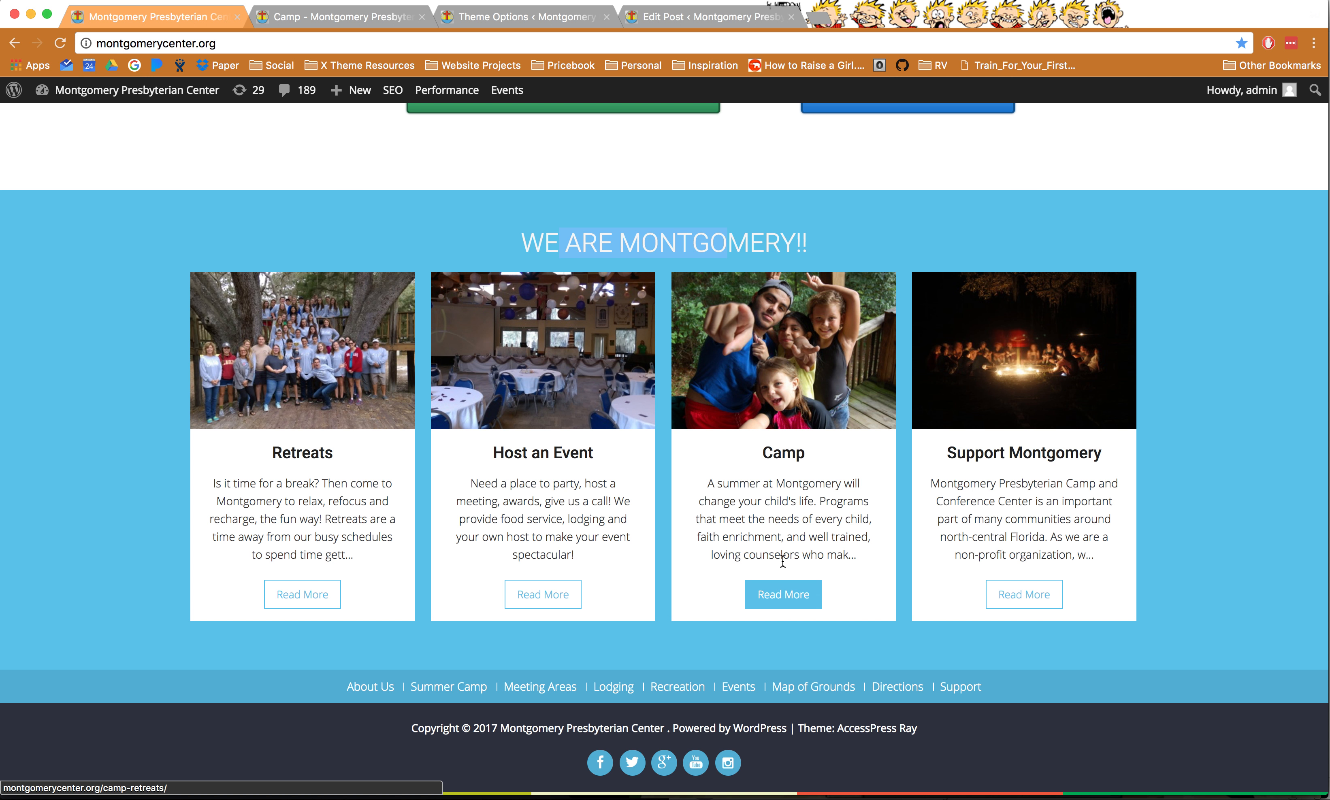
pyautogui.scroll(4, 767, 516)
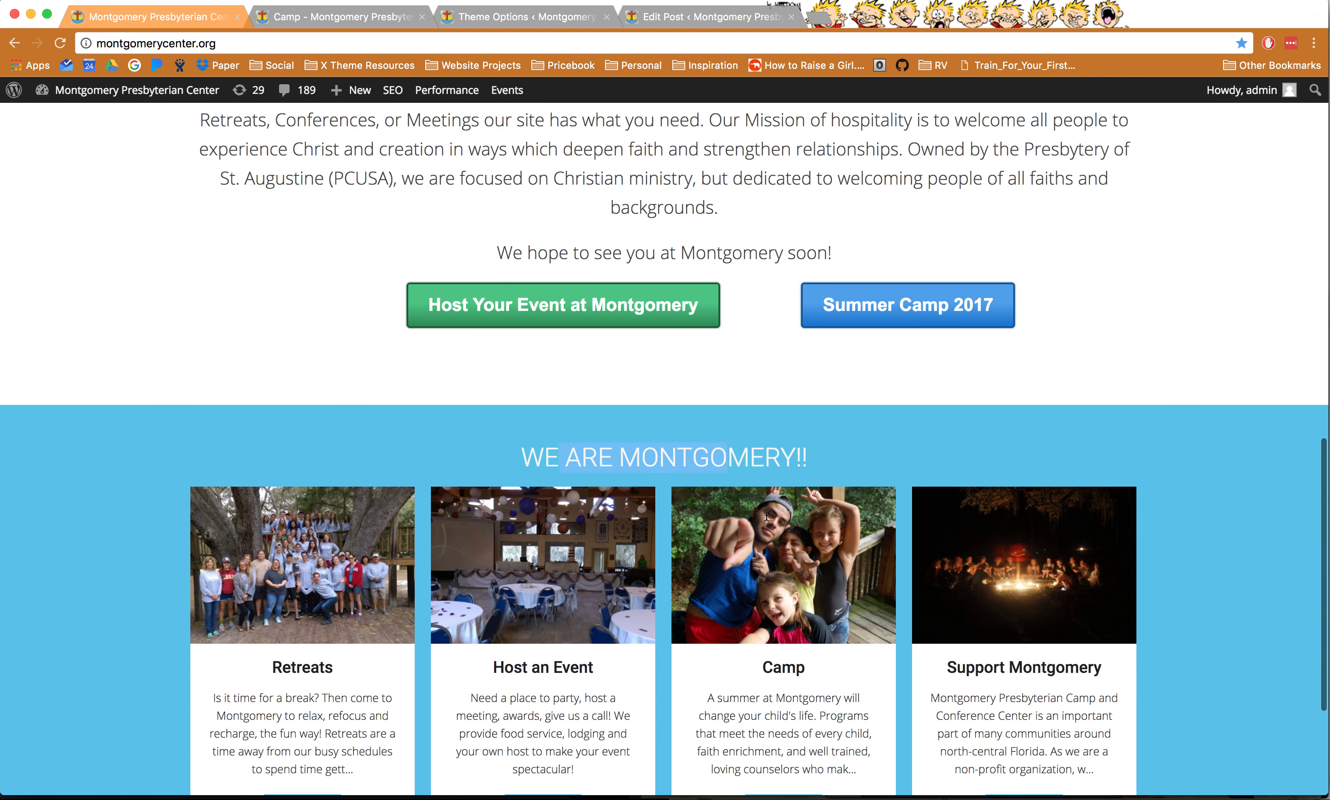
pyautogui.scroll(5, 767, 516)
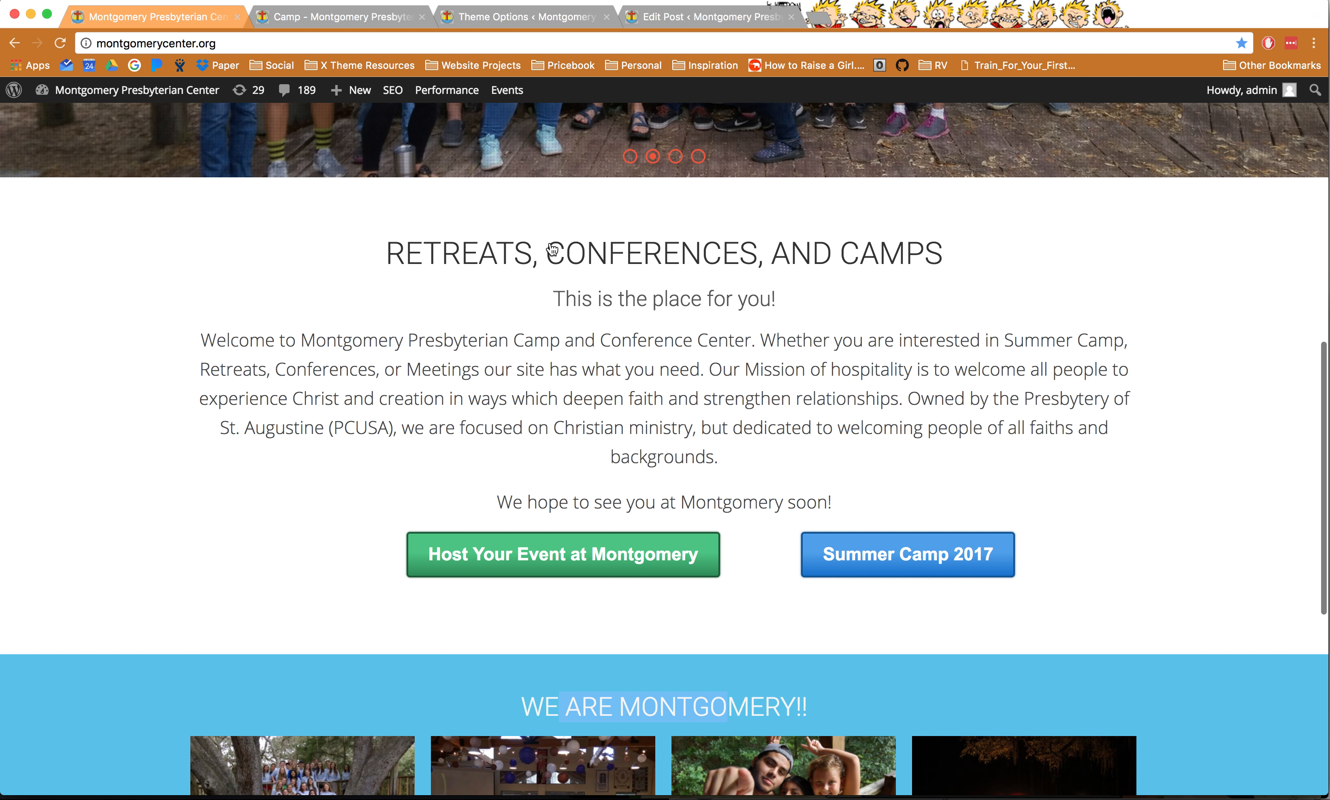
pyautogui.click(486, 16)
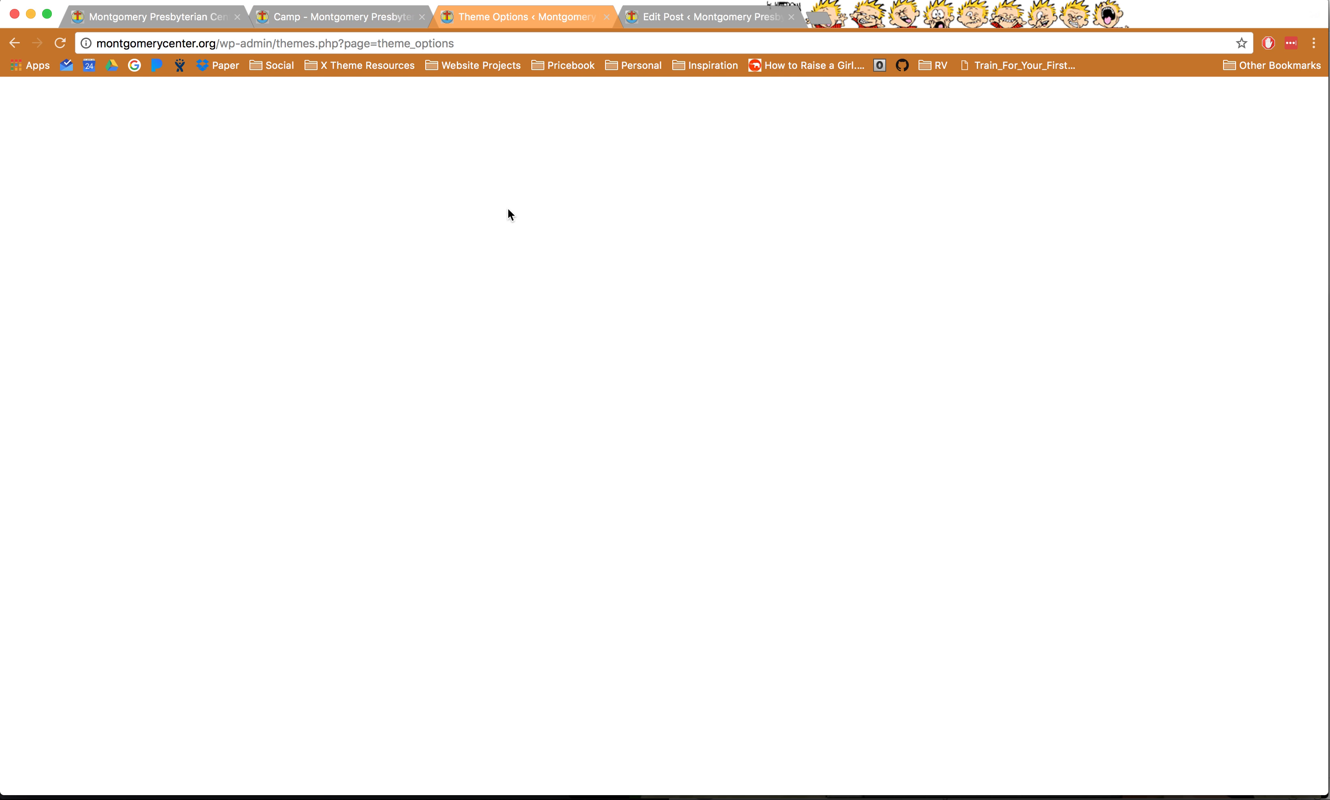
# - Confirm 'Retreats, Conferences, and Camps' is the homepage's call-to-action post
pyautogui.scroll(8, 529, 255)
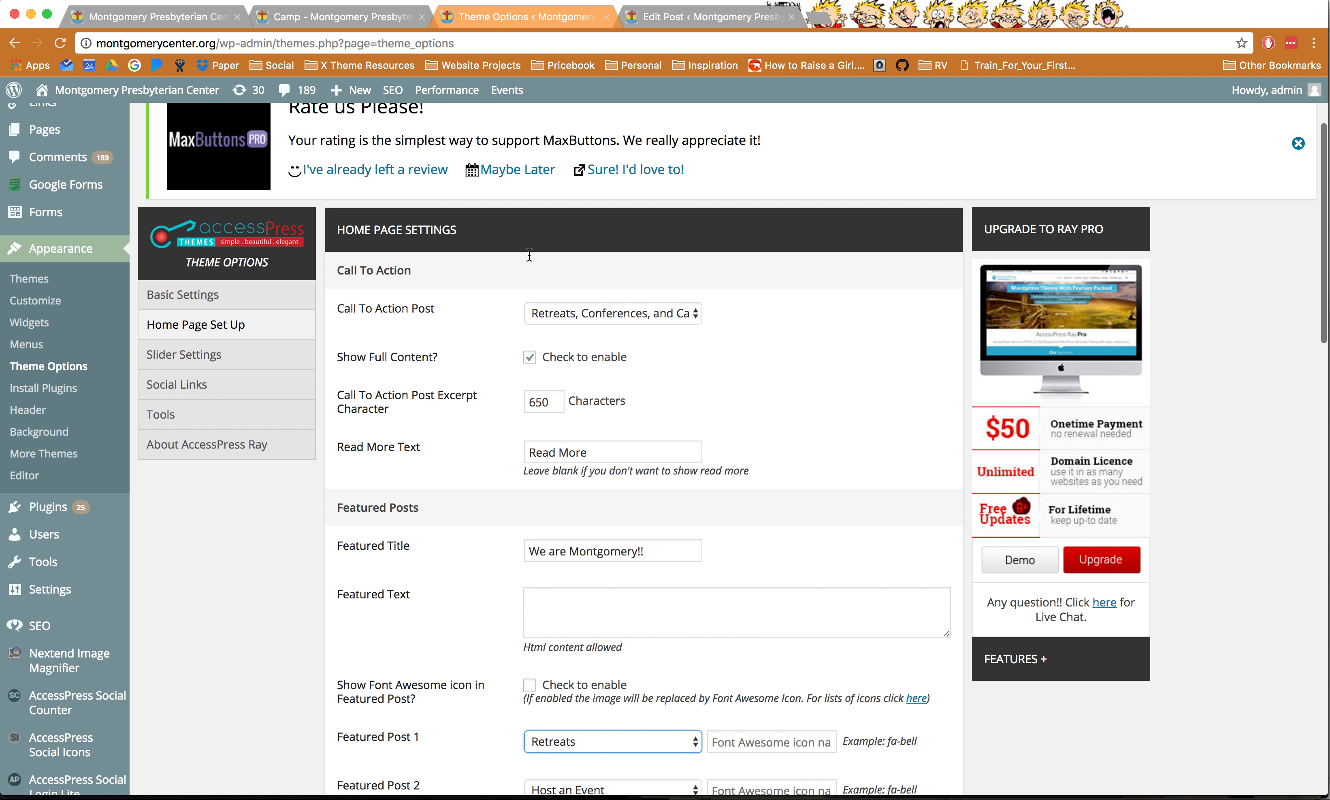
pyautogui.click(578, 308)
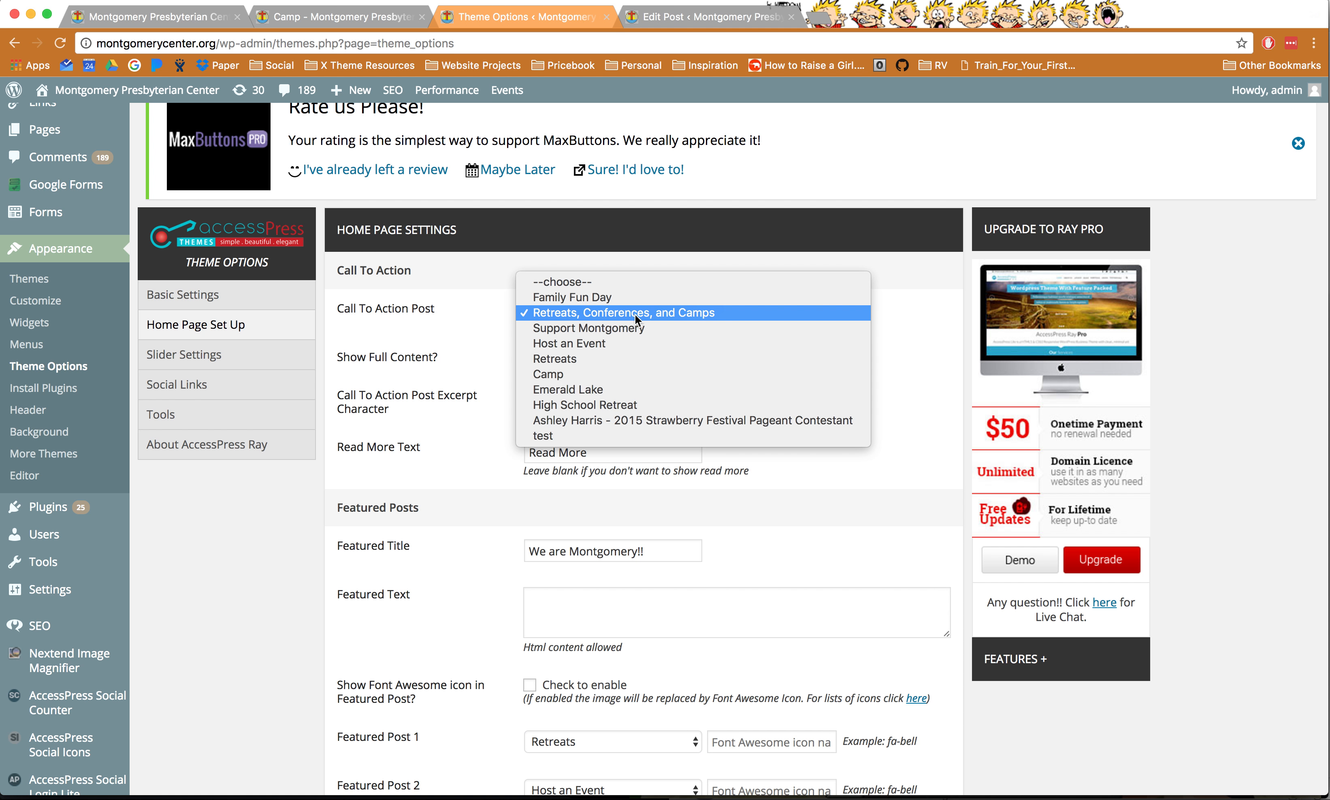
pyautogui.click(289, 18)
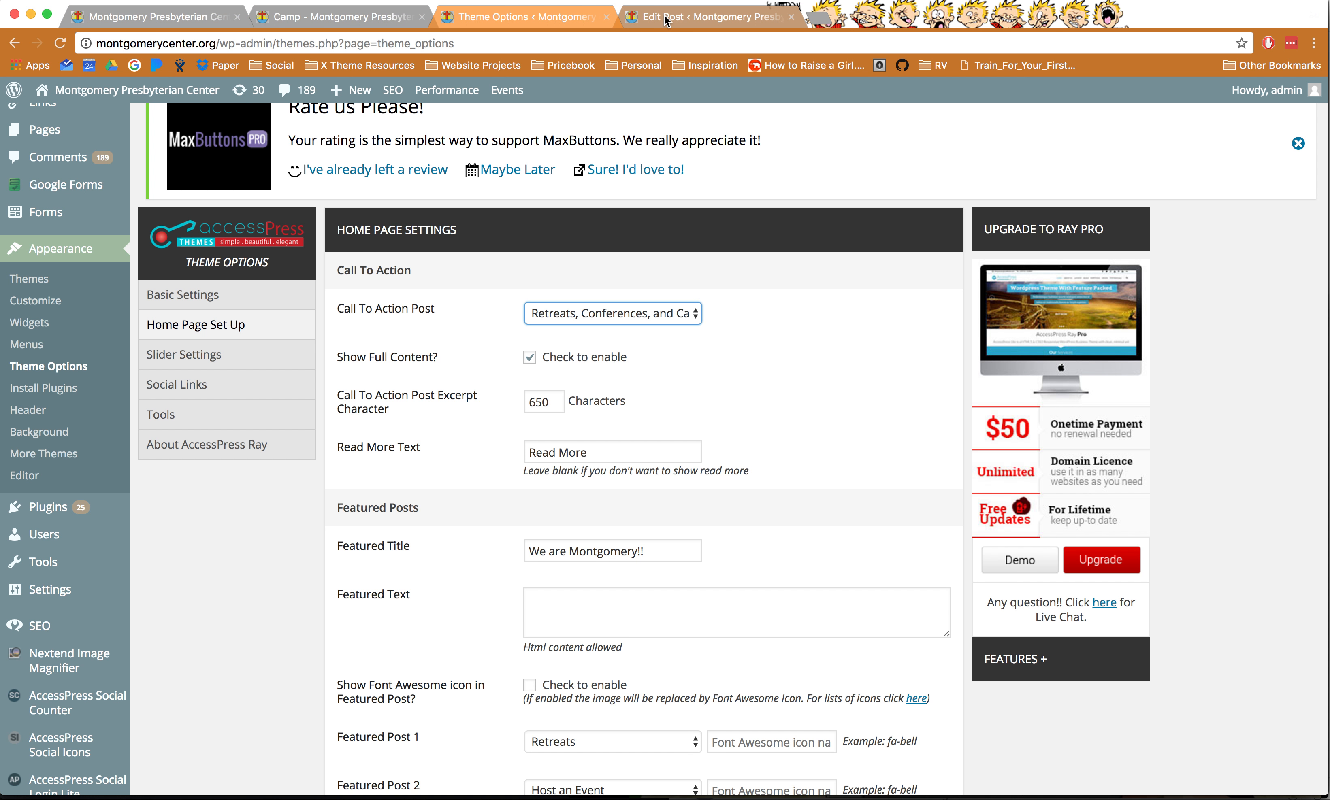
# - Open 'Retreats, Conferences, and Camps' for editing from All Posts
pyautogui.click(634, 25)
pyautogui.scroll(5, 61, 216)
pyautogui.click(44, 198)
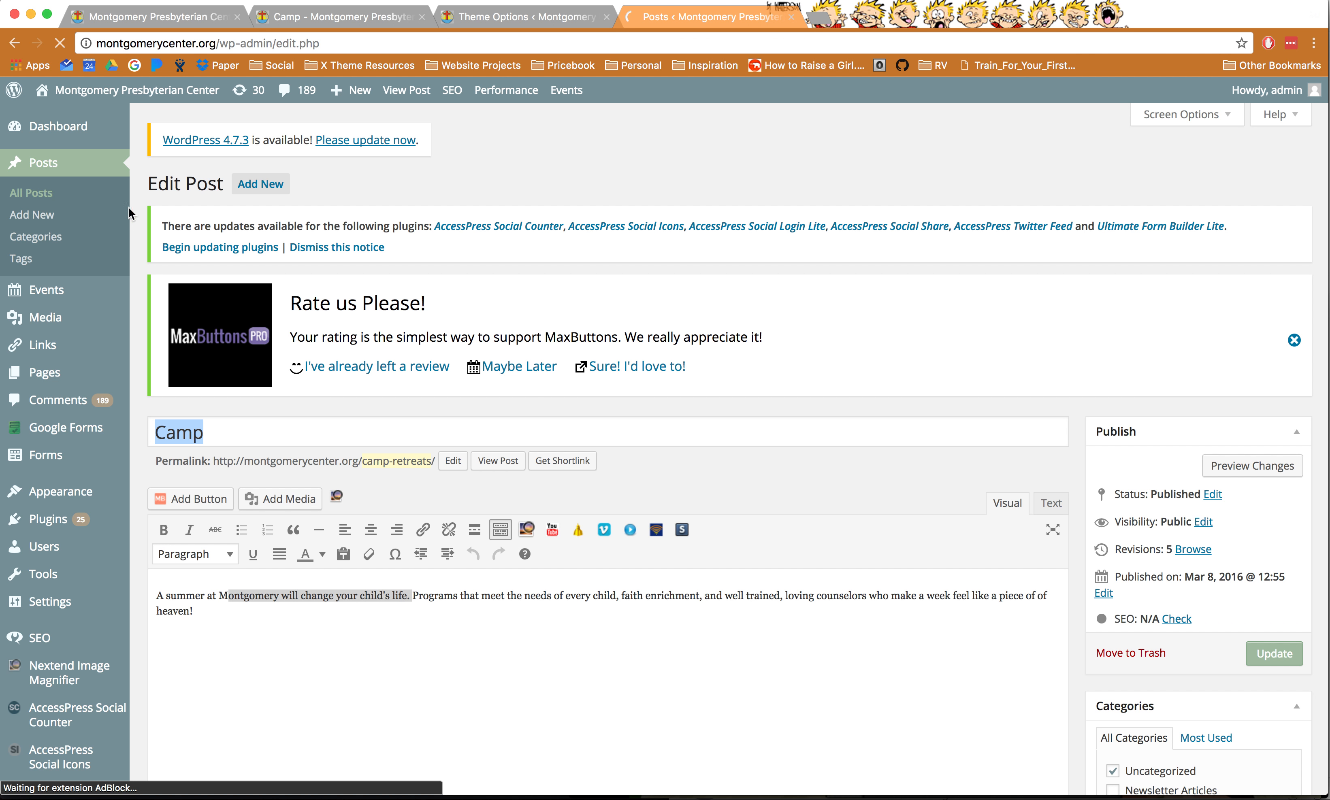
pyautogui.click(230, 586)
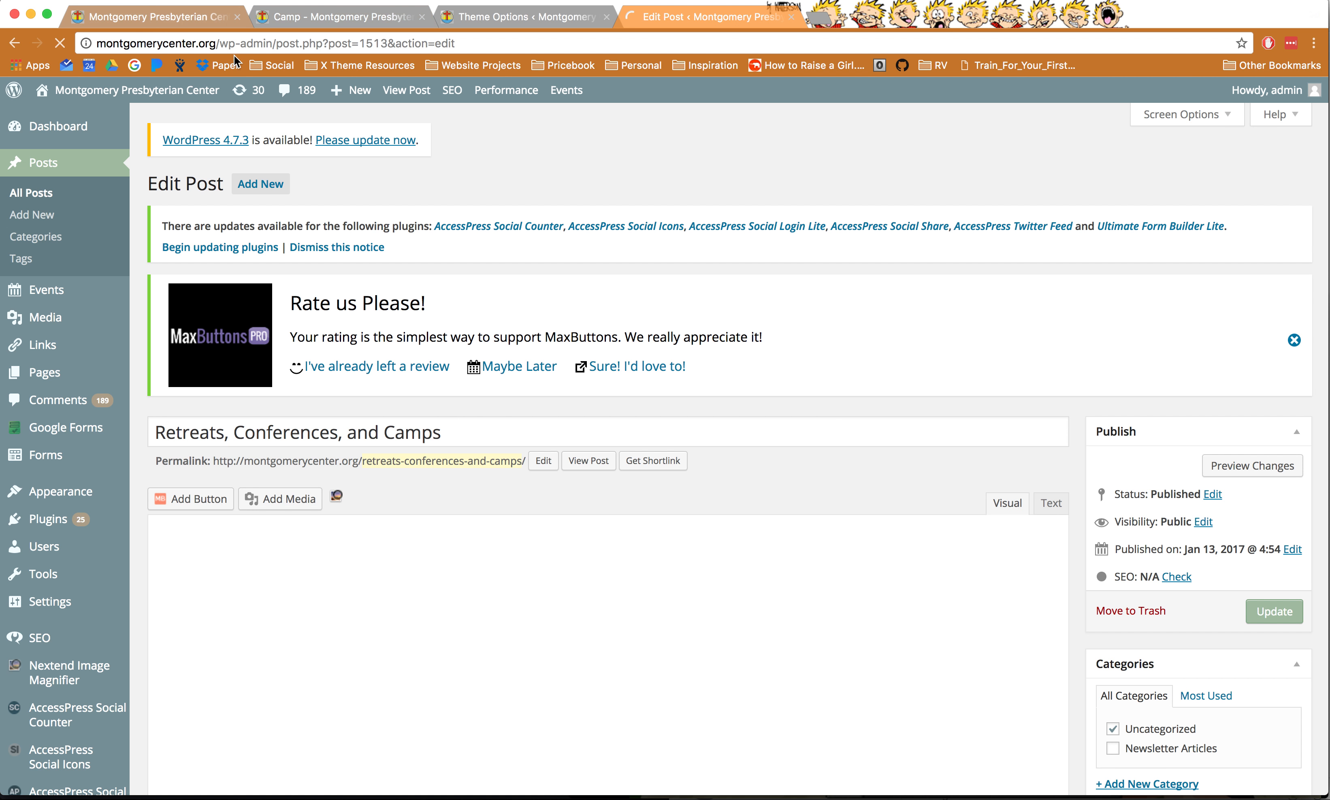
pyautogui.click(227, 16)
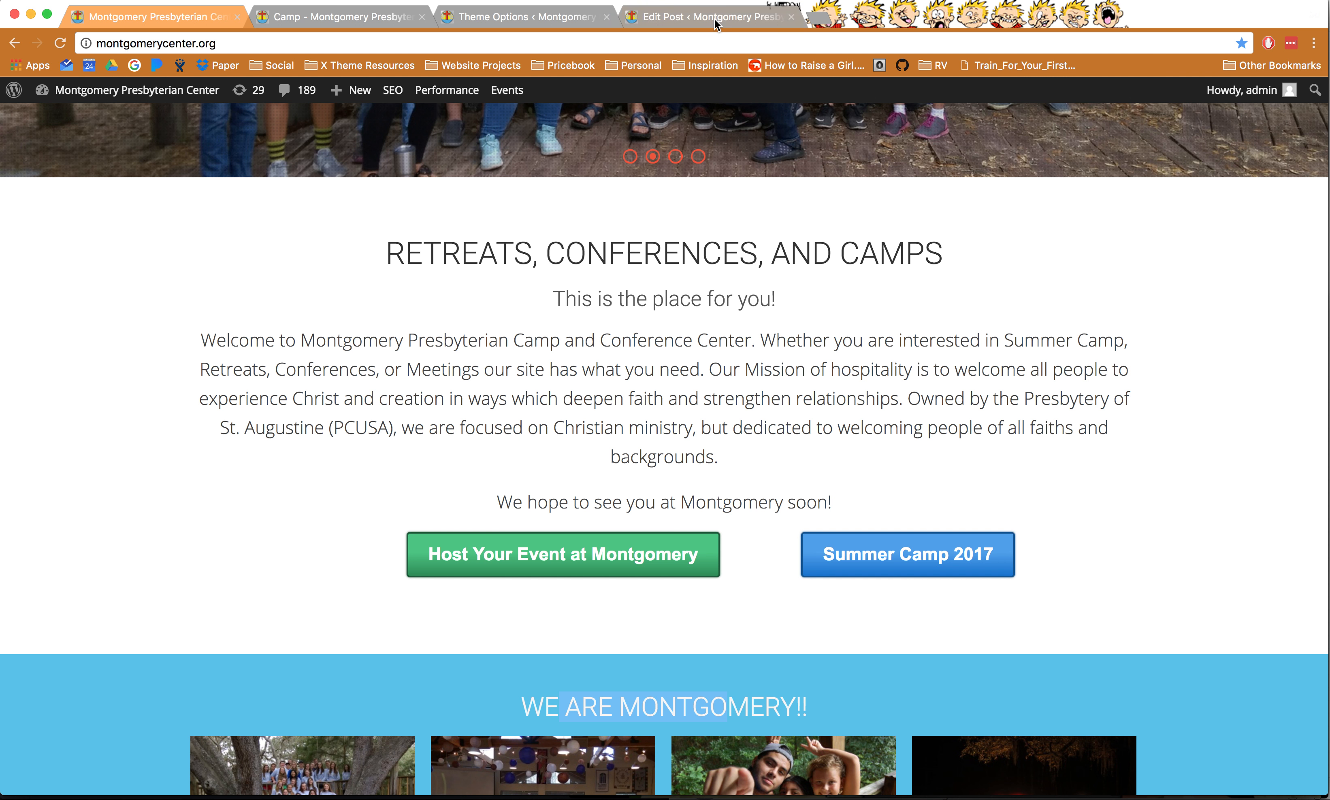
# - Compare the Retreats post's welcome text and maxbutton shortcodes with the live homepage
pyautogui.click(717, 21)
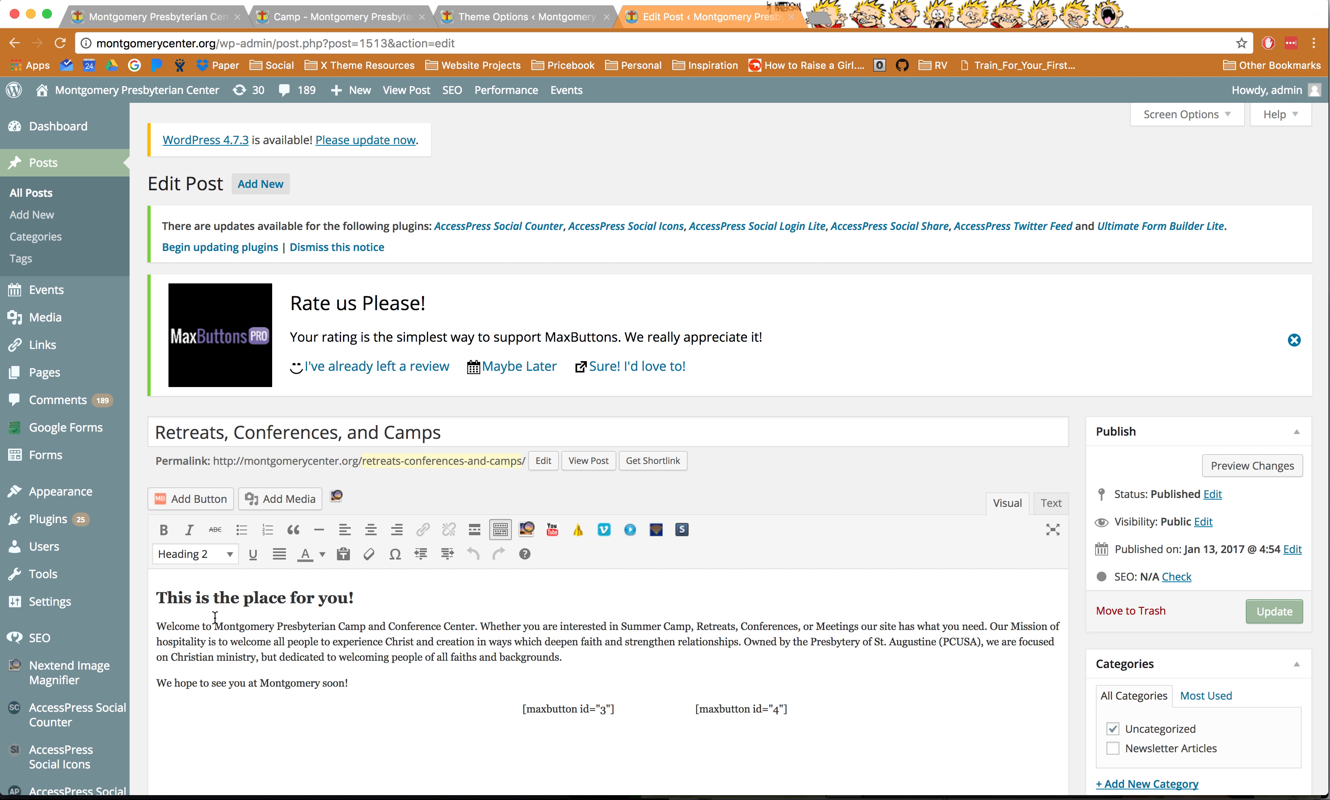
pyautogui.moveTo(529, 711); pyautogui.dragTo(605, 709)
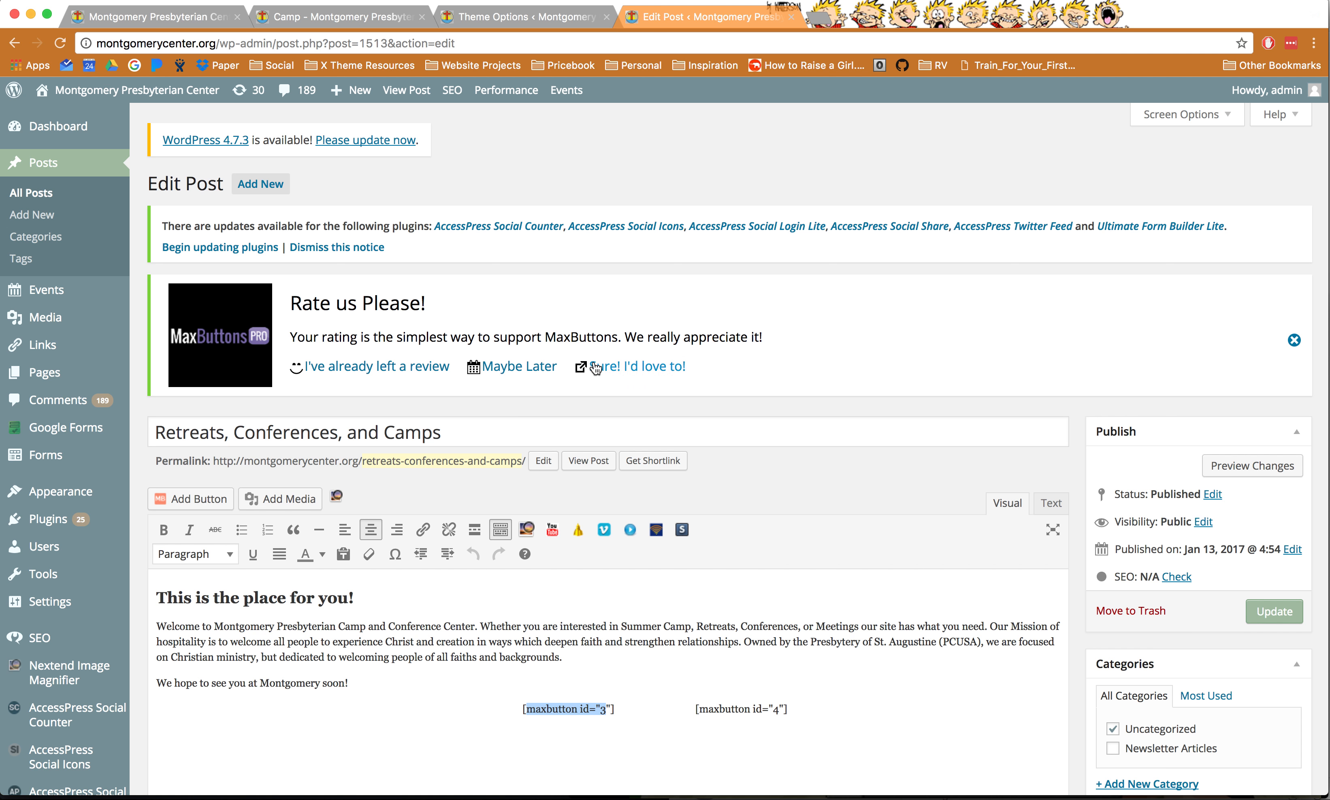
pyautogui.click(189, 20)
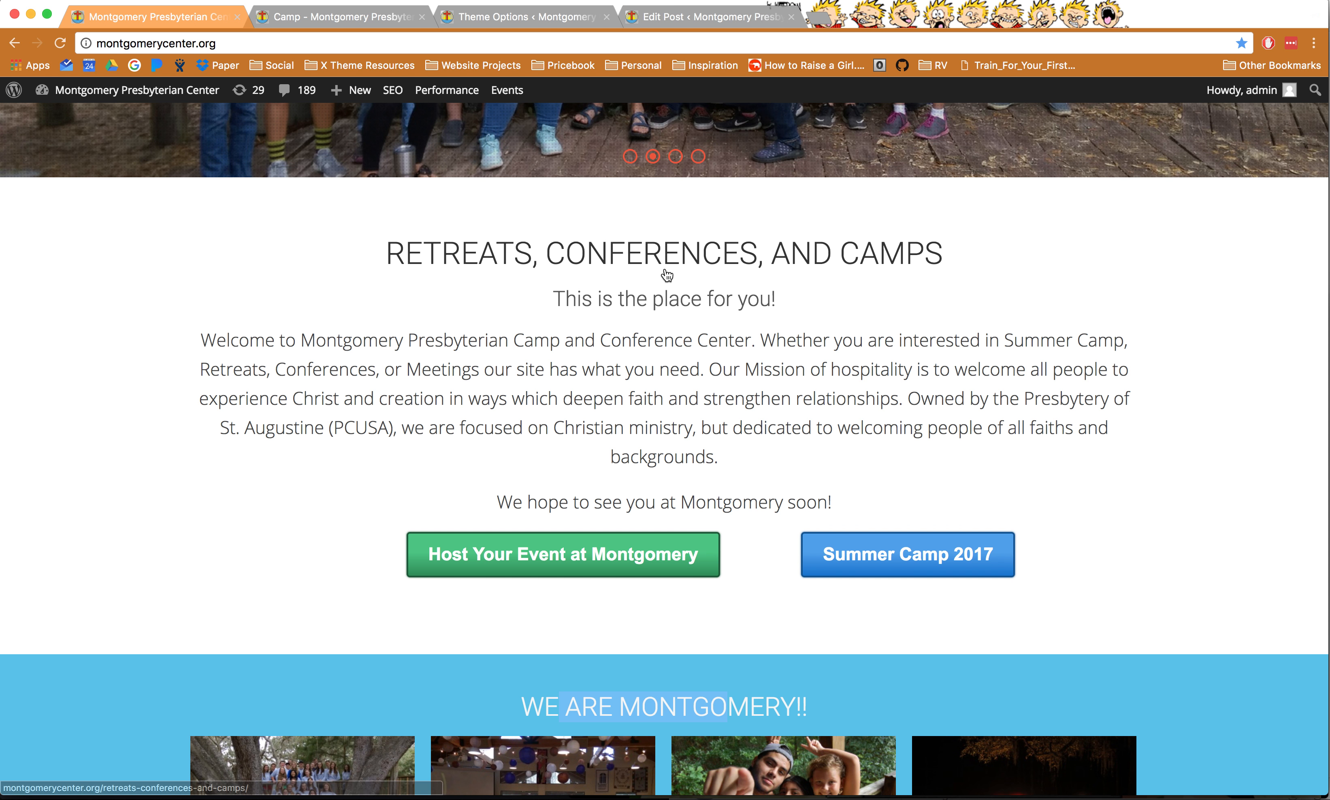
pyautogui.scroll(10, 762, 549)
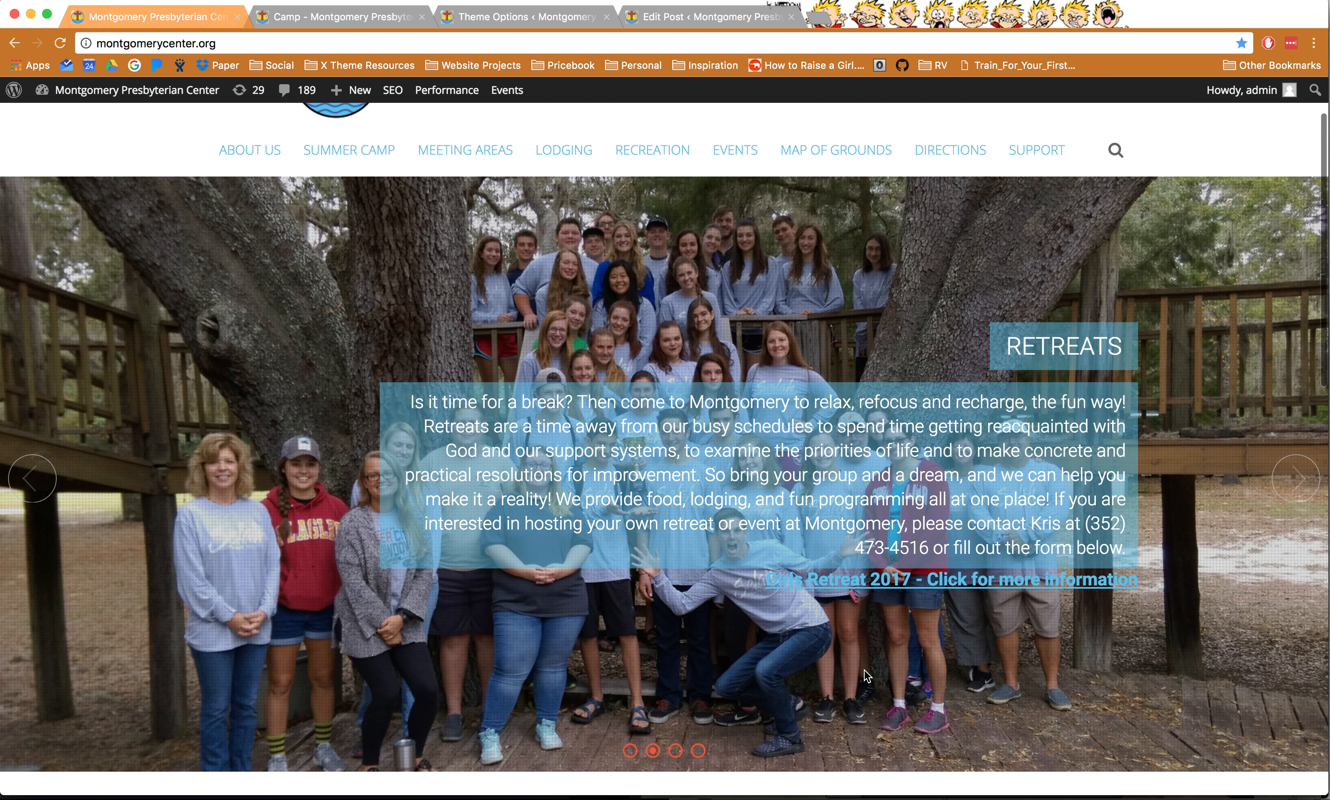
pyautogui.scroll(-10, 861, 645)
pyautogui.scroll(-3, 861, 645)
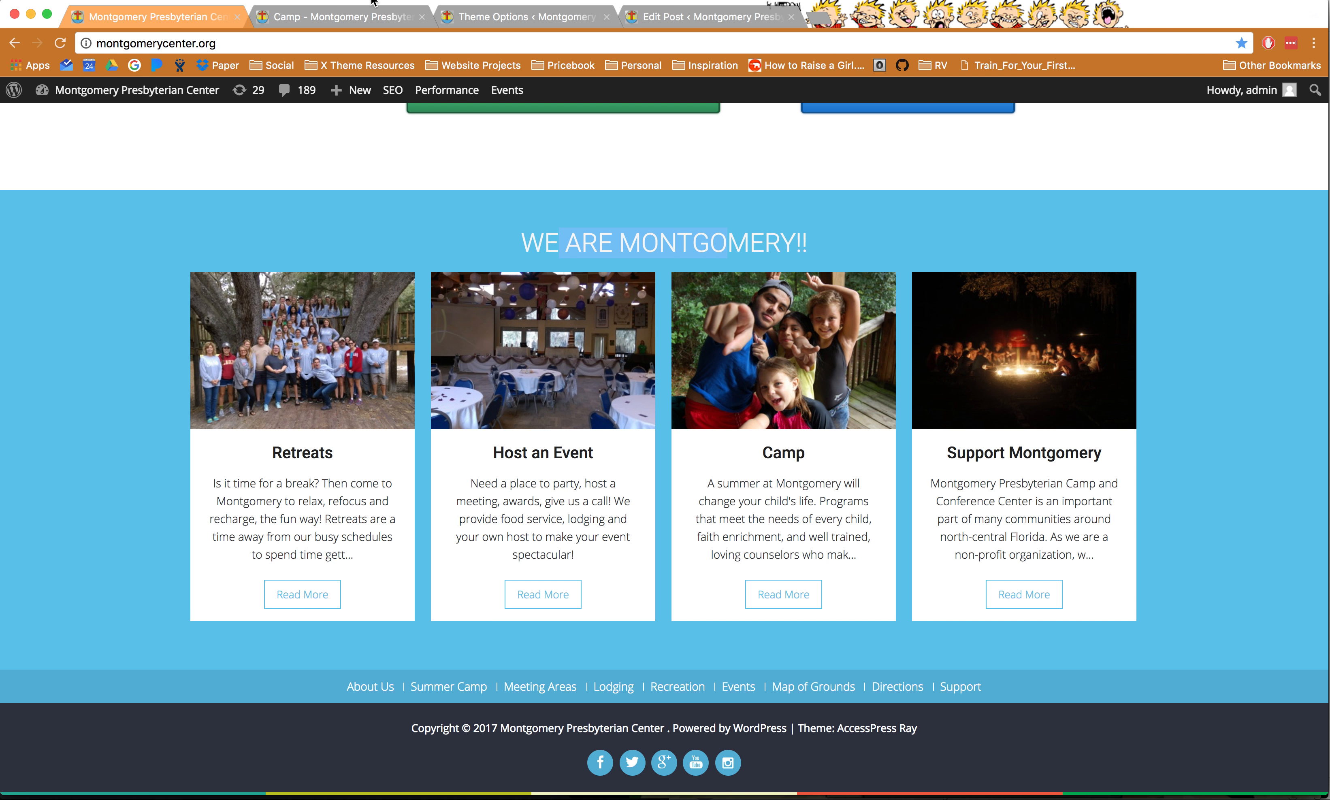
# - Close the Camp post page and load the Forms list in the Theme Options tab
pyautogui.click(375, 19)
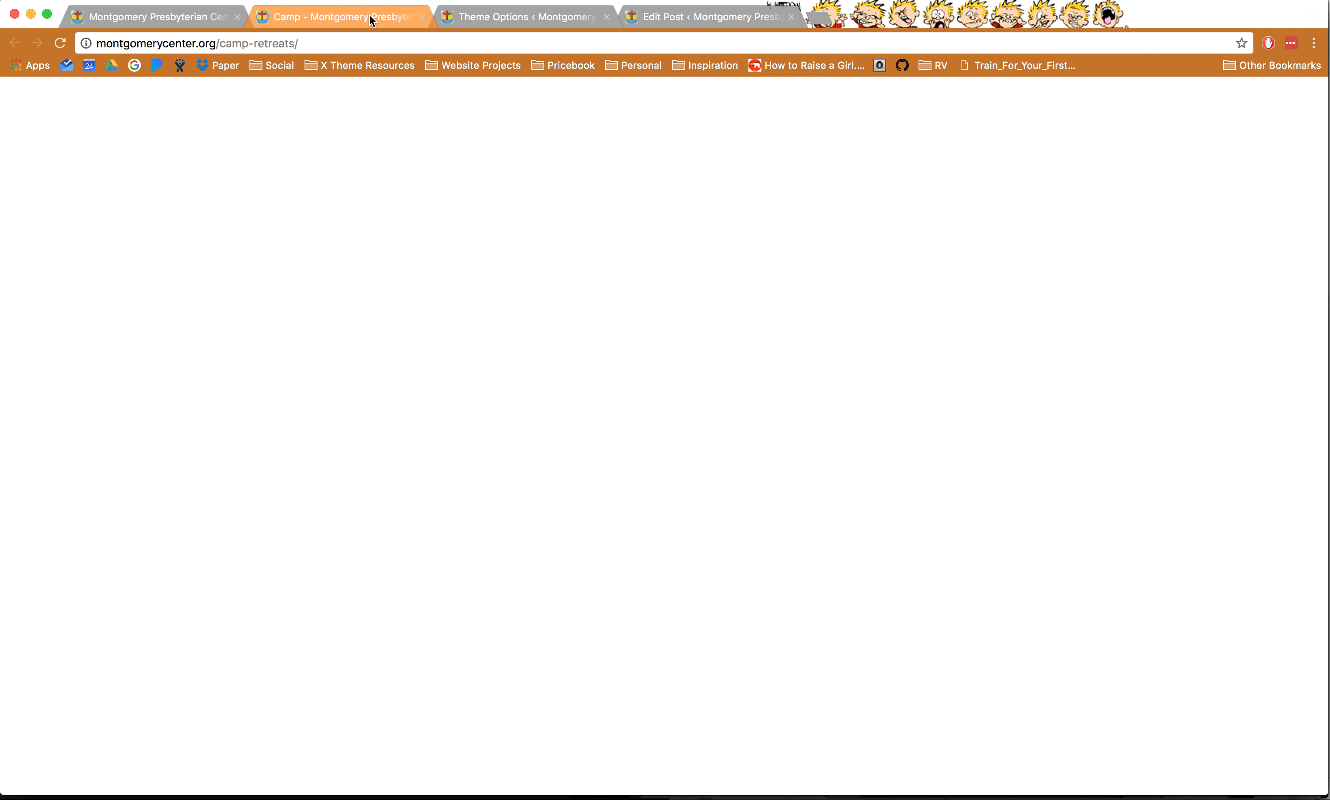
pyautogui.click(173, 19)
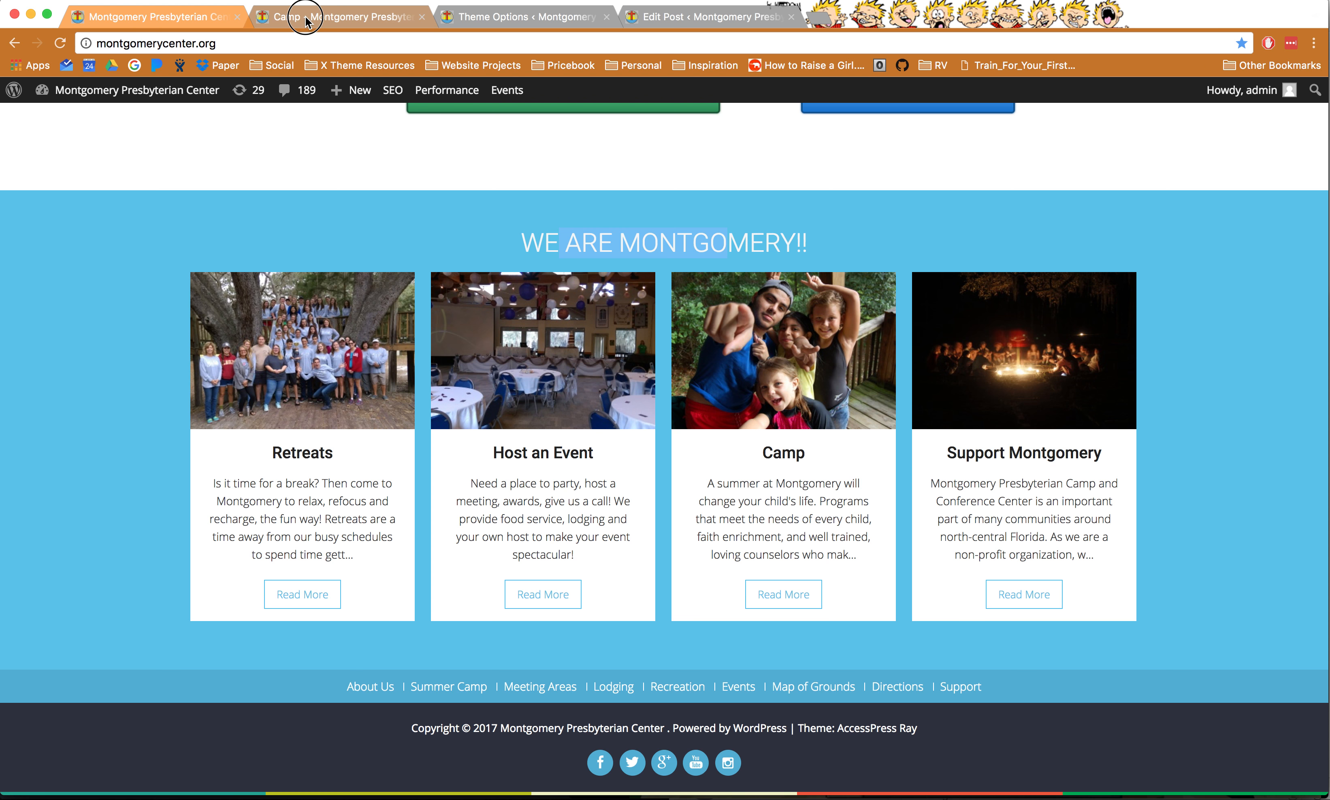
pyautogui.click(306, 20)
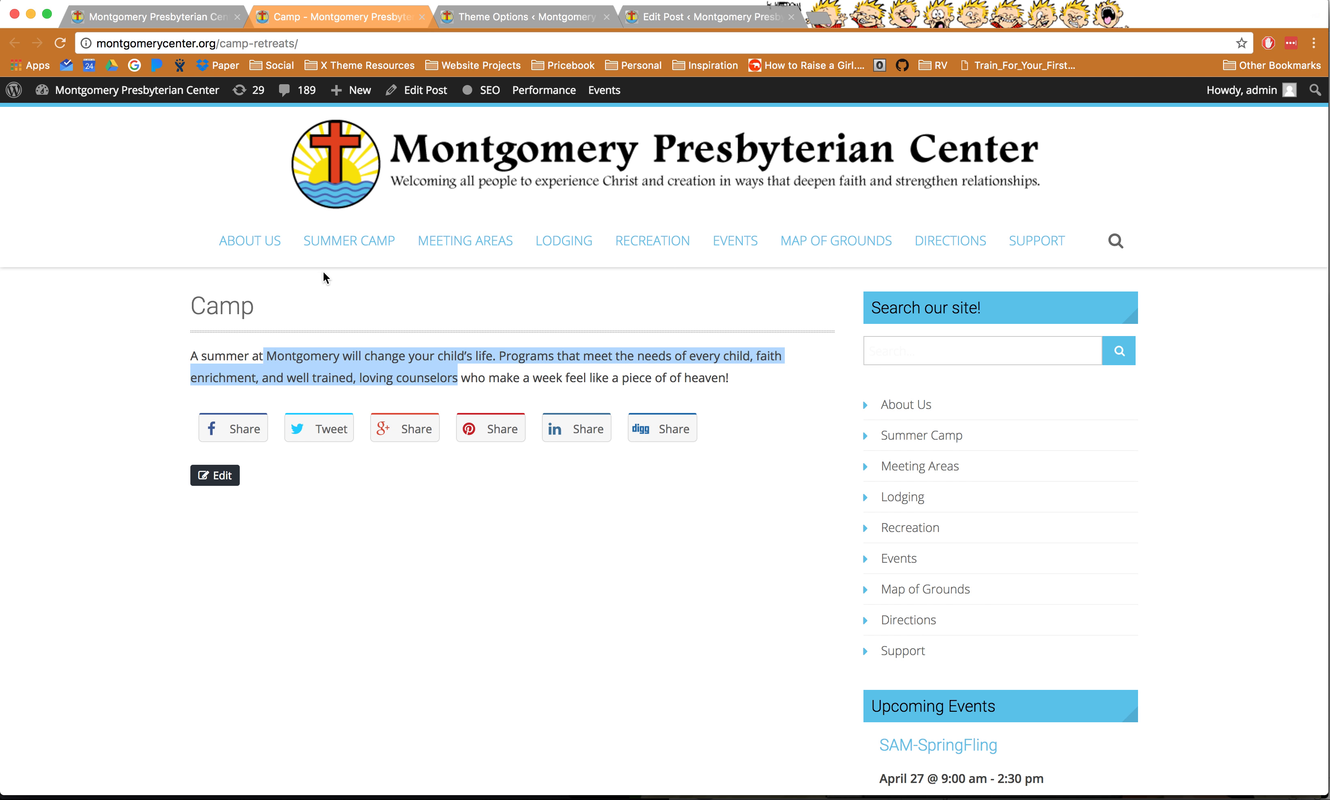
pyautogui.click(422, 18)
pyautogui.click(318, 21)
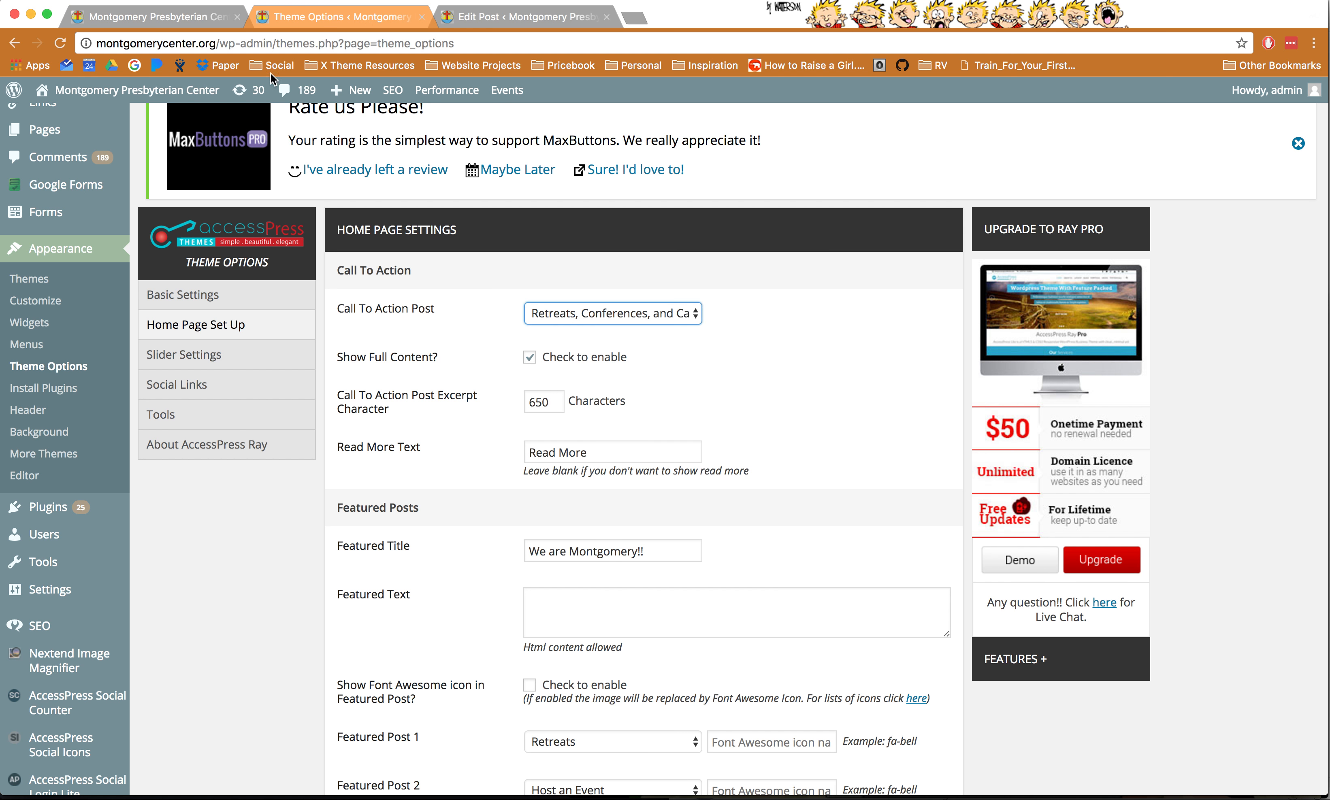
pyautogui.moveTo(56, 217)
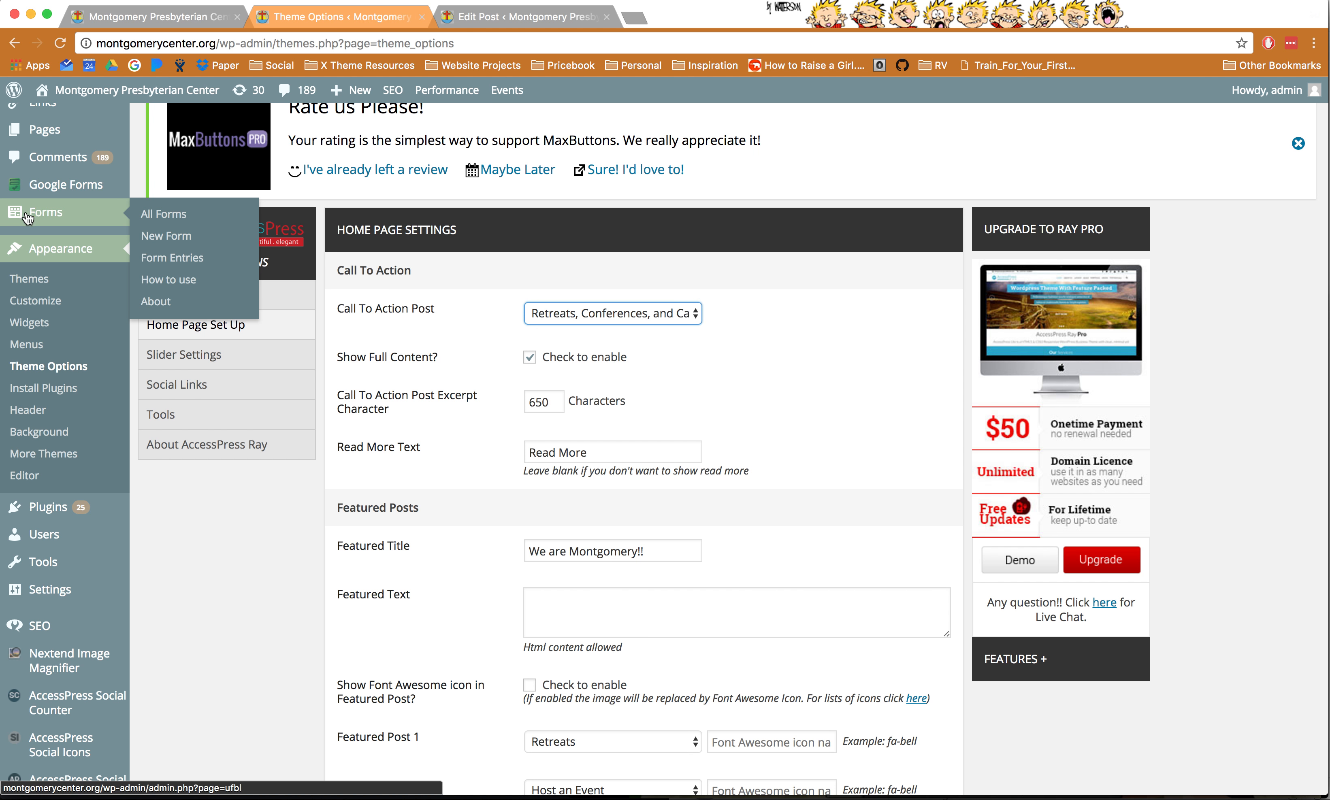
pyautogui.click(52, 214)
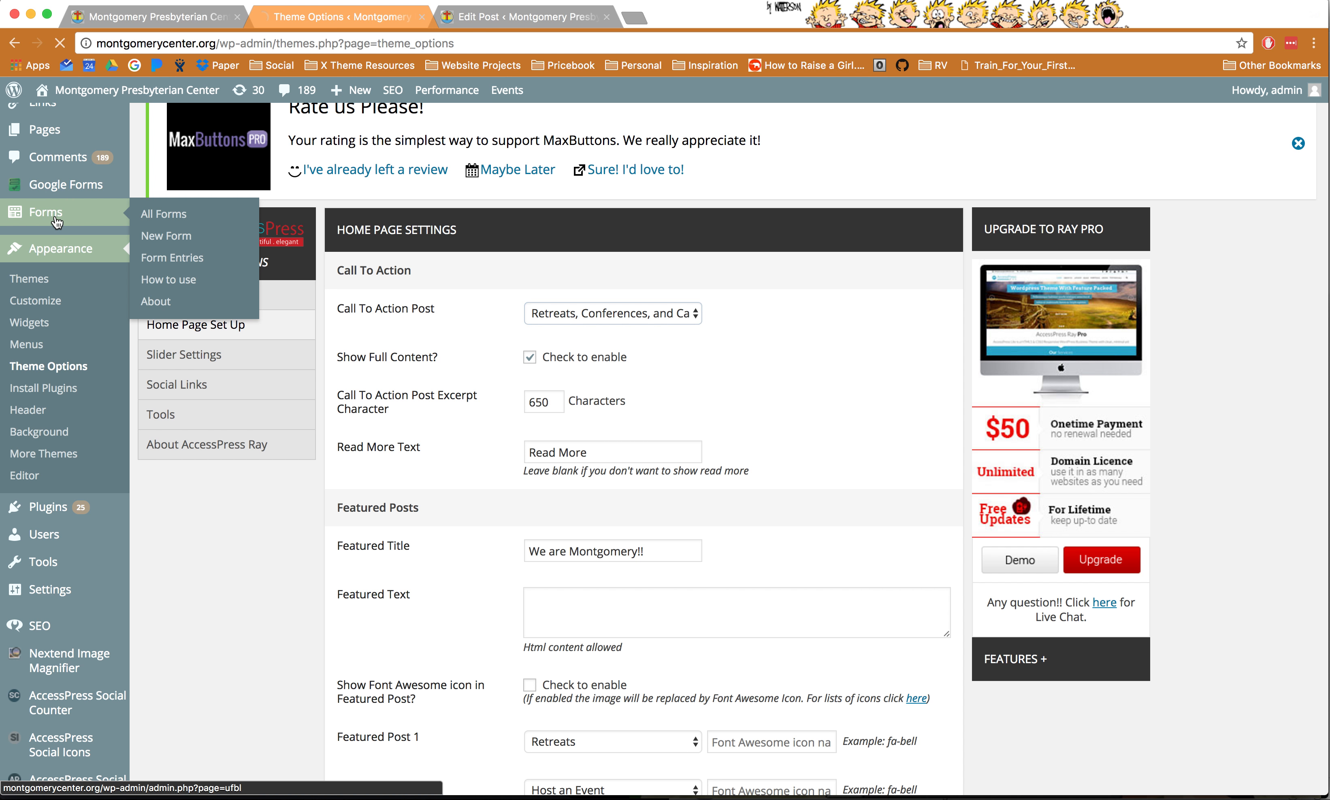
pyautogui.click(502, 21)
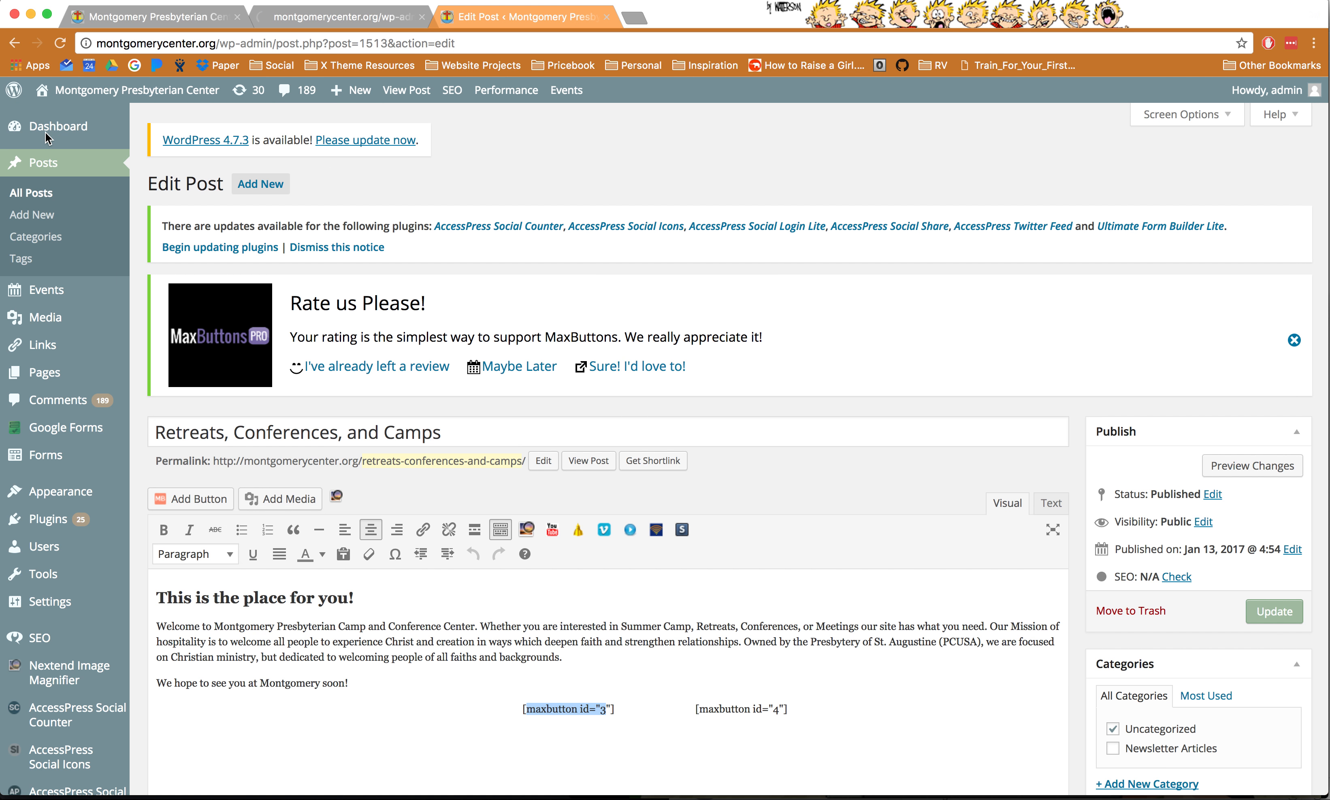
# - Add a new form titled as a test form, producing shortcode [ufbl form_id="3"]
pyautogui.click(290, 20)
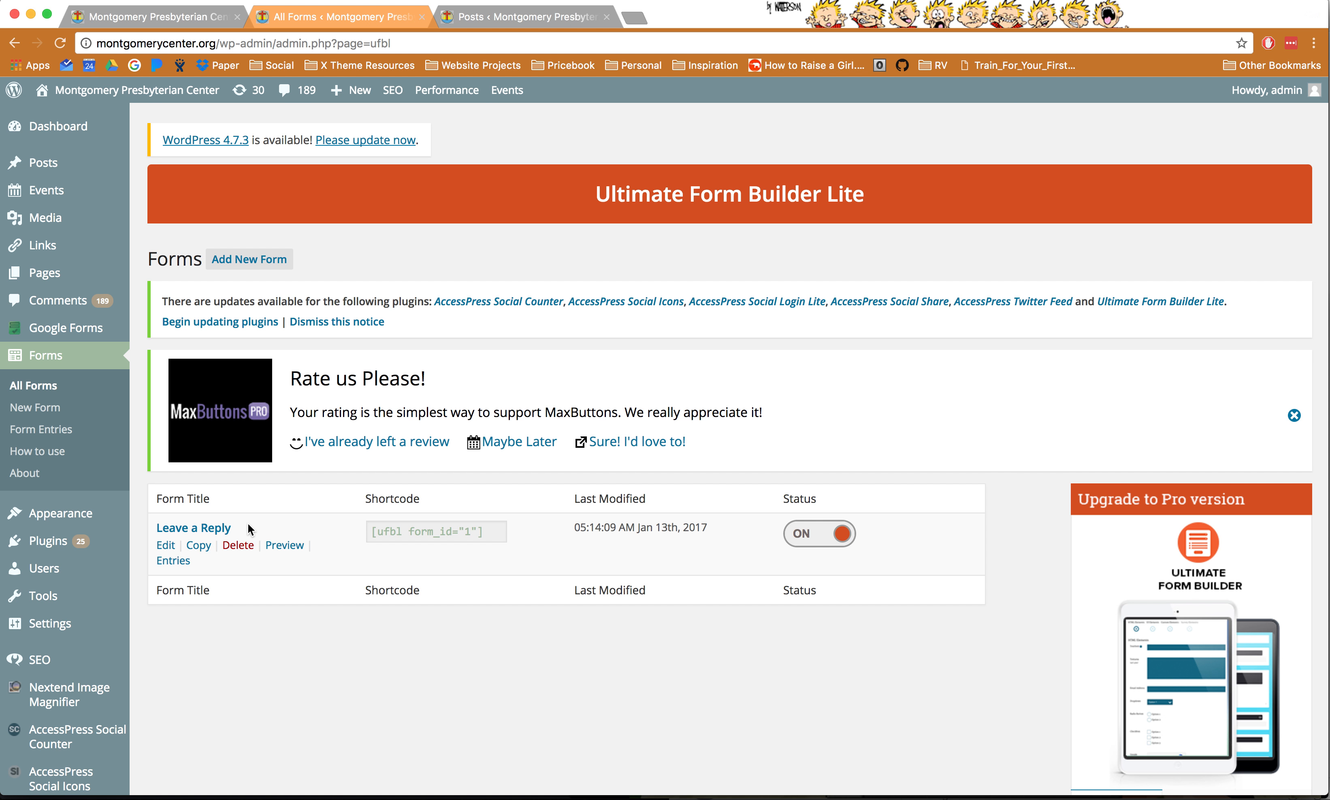
pyautogui.click(251, 261)
pyautogui.write("Cal's Test Form")
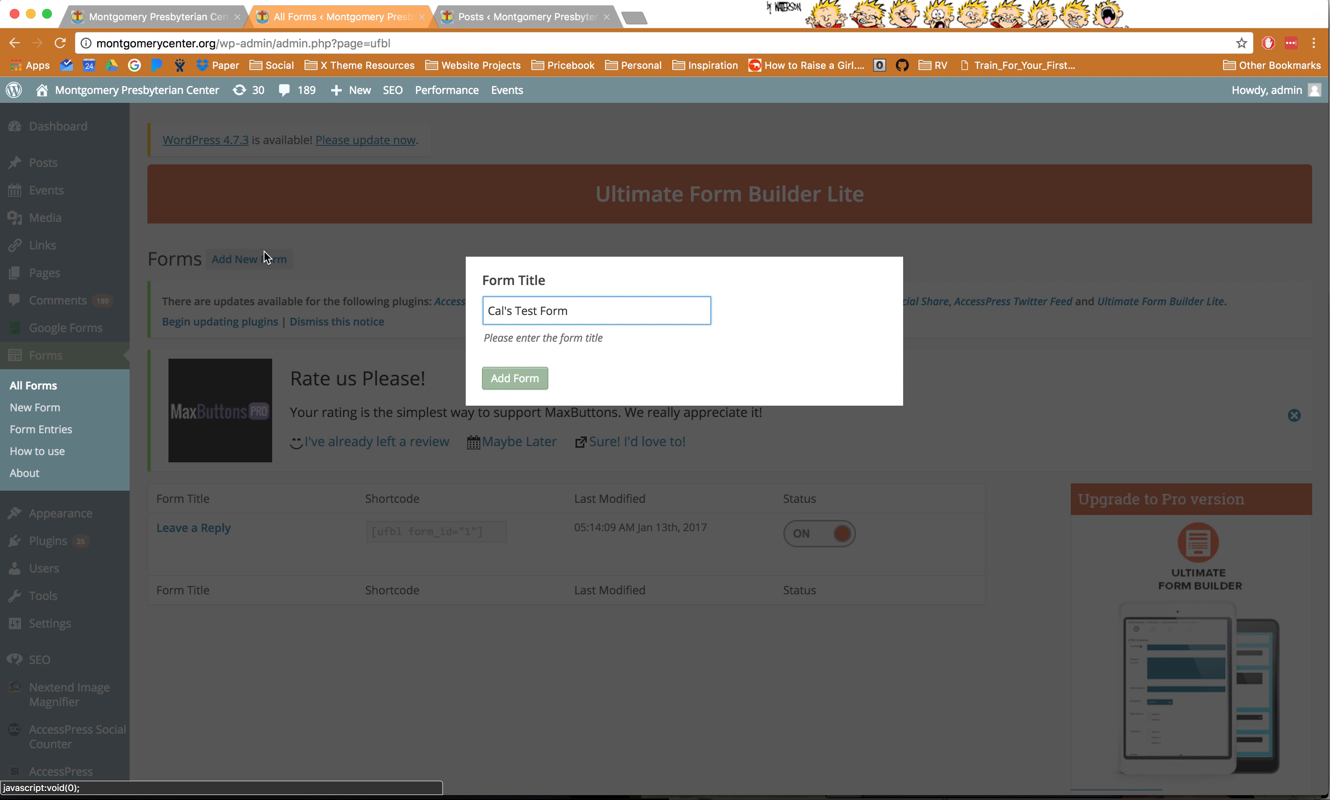
pyautogui.click(521, 378)
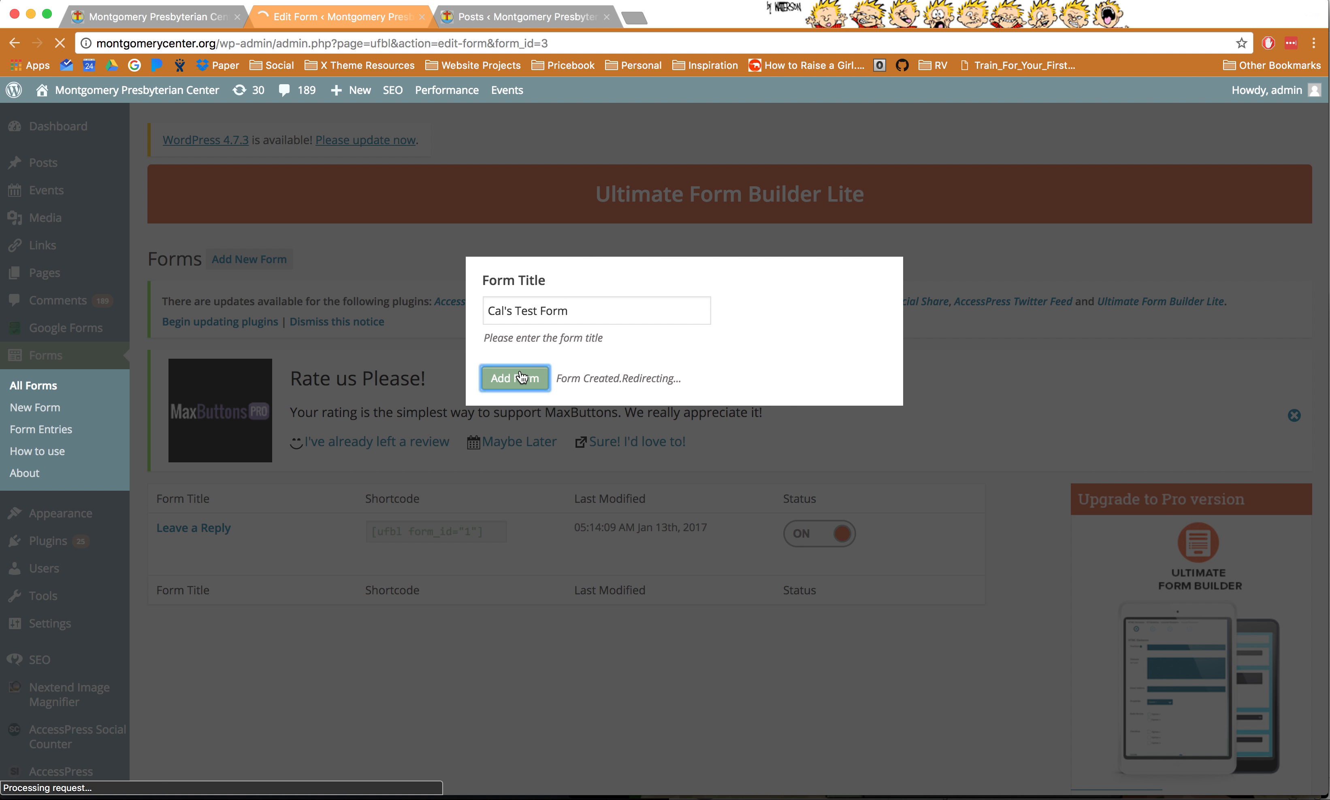
pyautogui.scroll(-3, 364, 559)
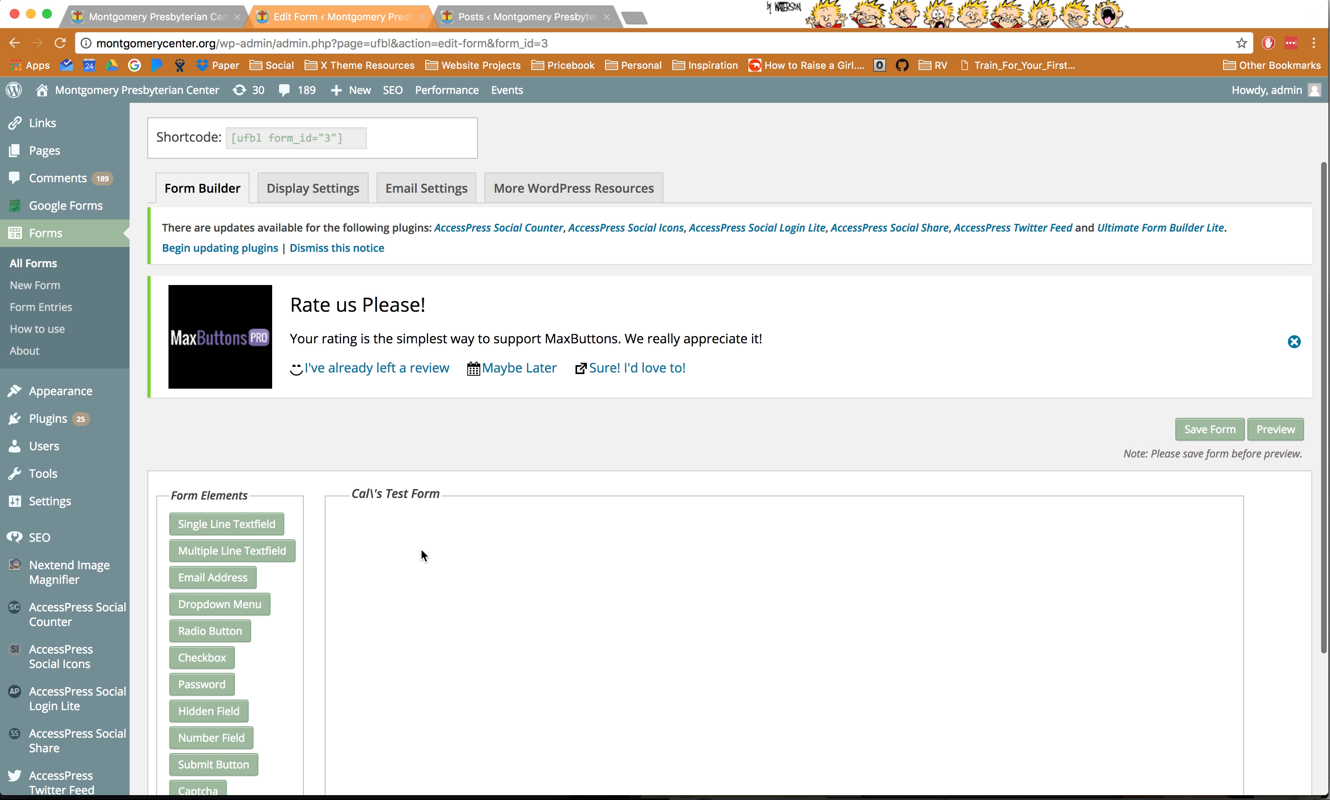
# - Add a Single Line Textfield labelled 'Your Campers Name' and mark it Required
pyautogui.scroll(-2, 467, 519)
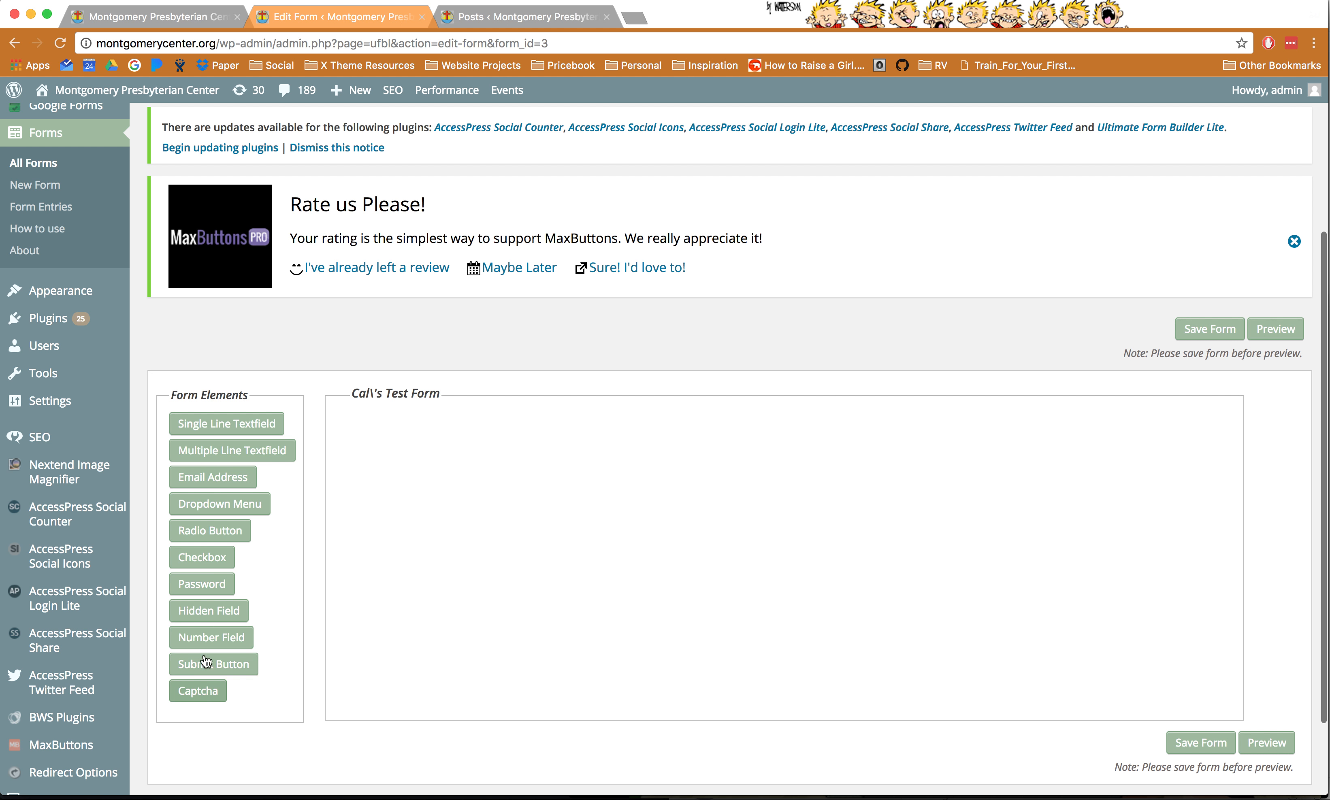
pyautogui.click(222, 429)
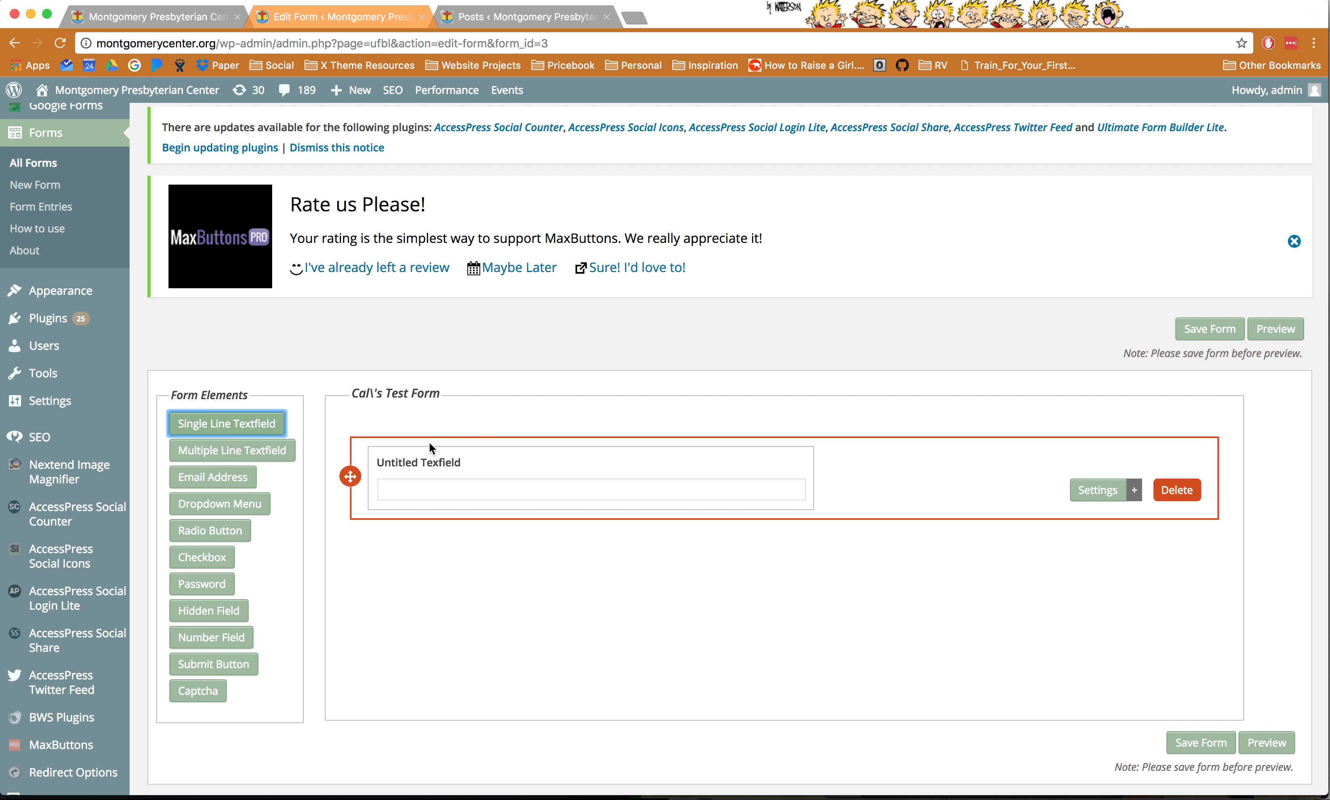
pyautogui.click(1084, 491)
pyautogui.click(441, 563)
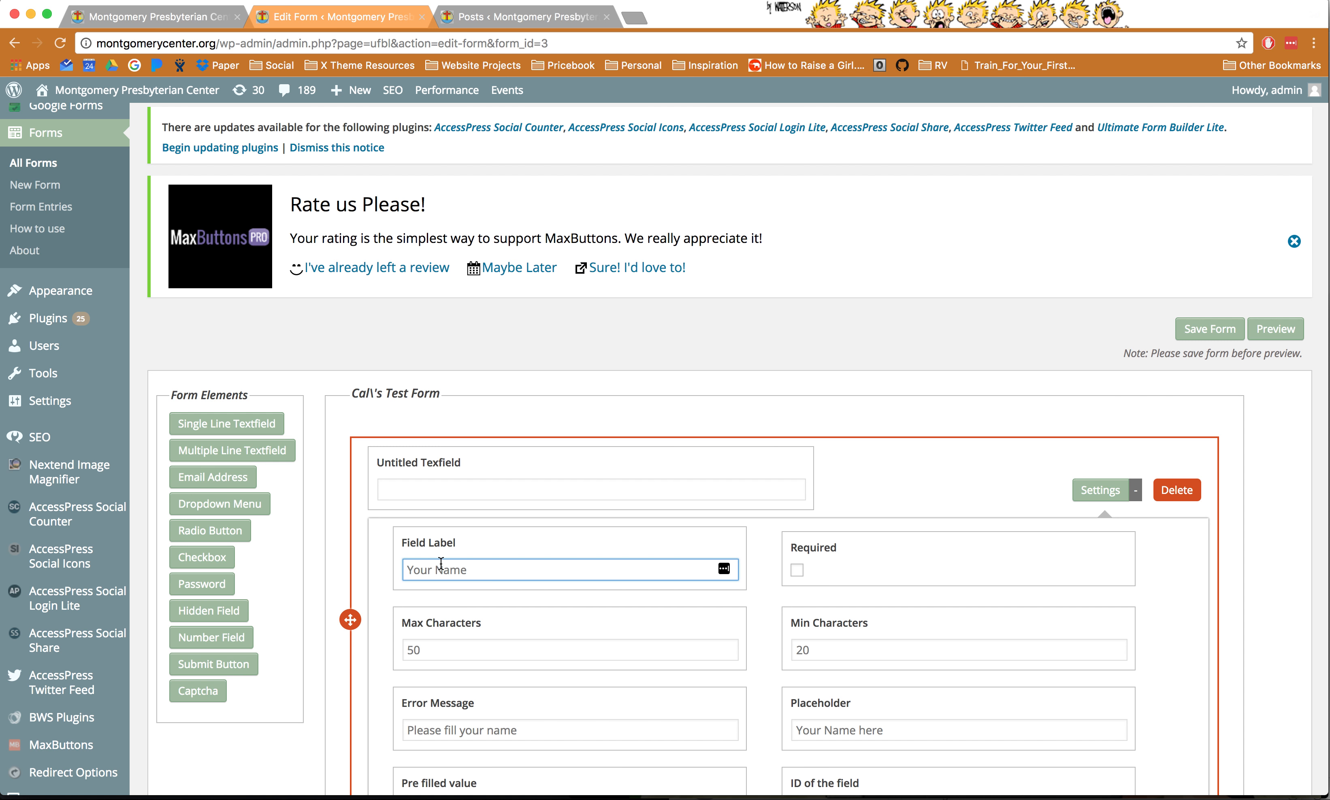
pyautogui.write('Your Campers Name')
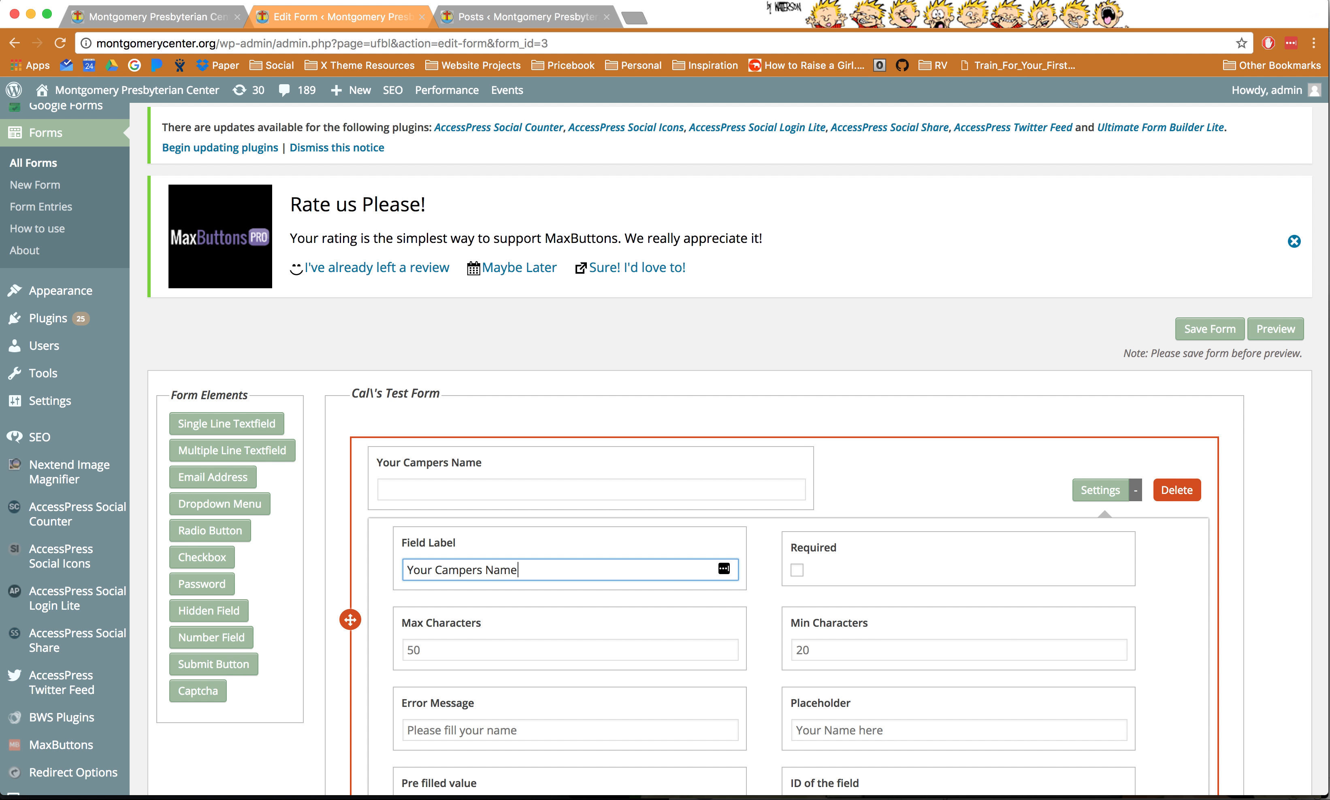
pyautogui.click(796, 570)
pyautogui.scroll(-2, 755, 604)
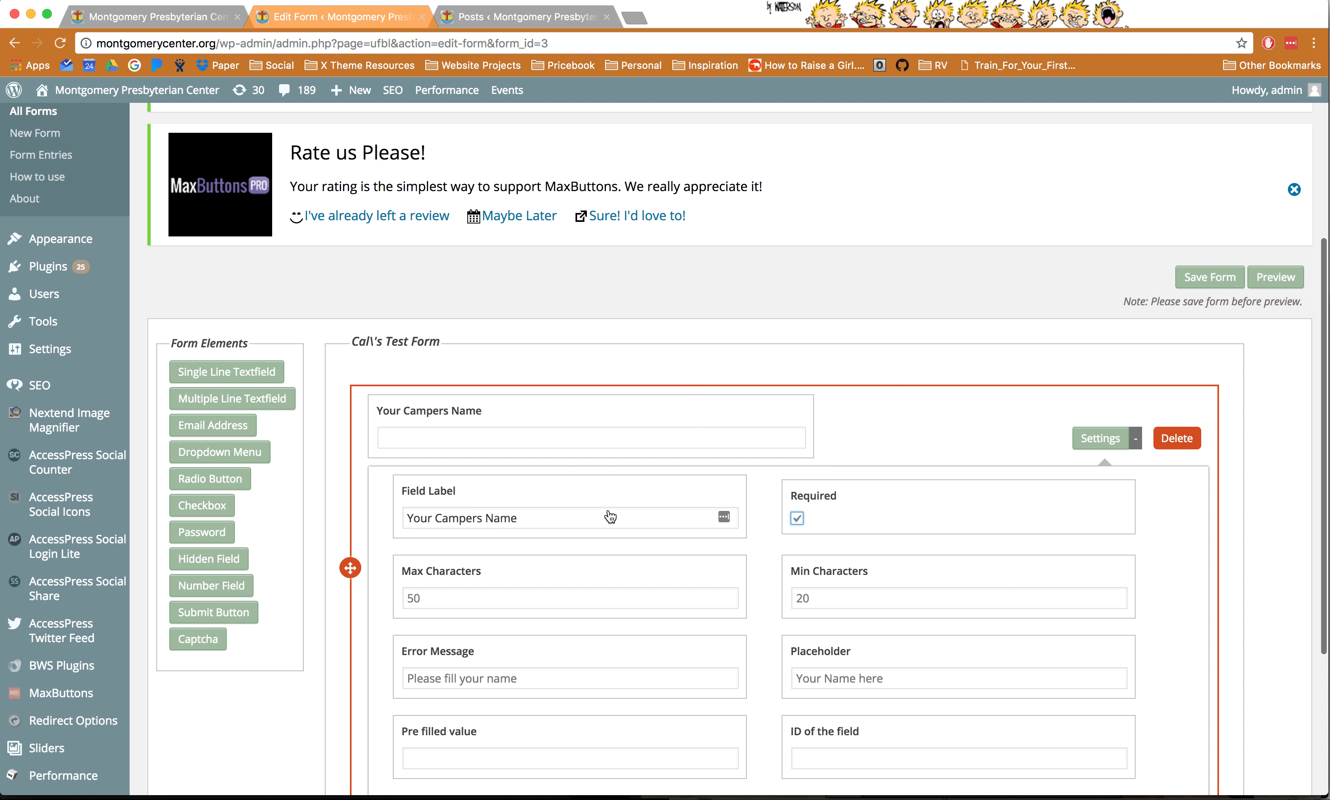
pyautogui.click(436, 682)
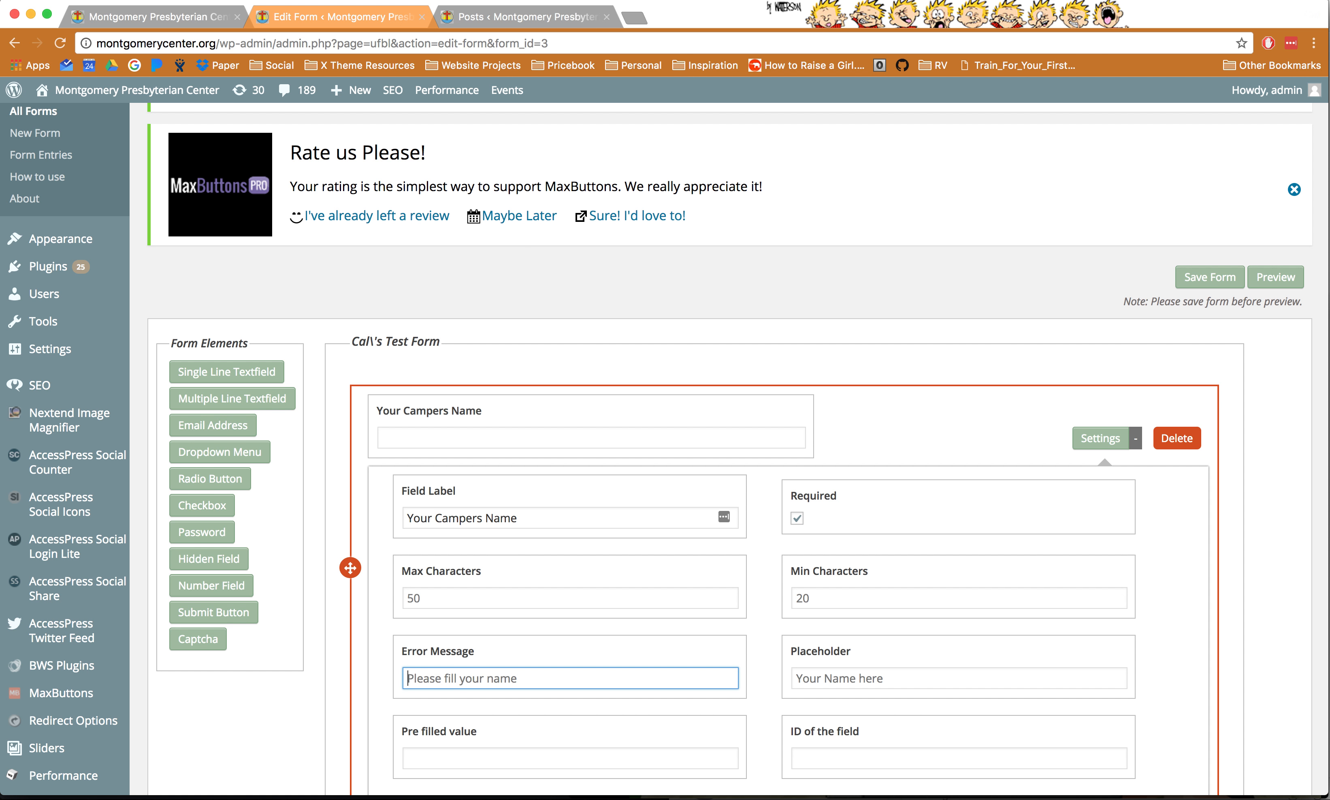
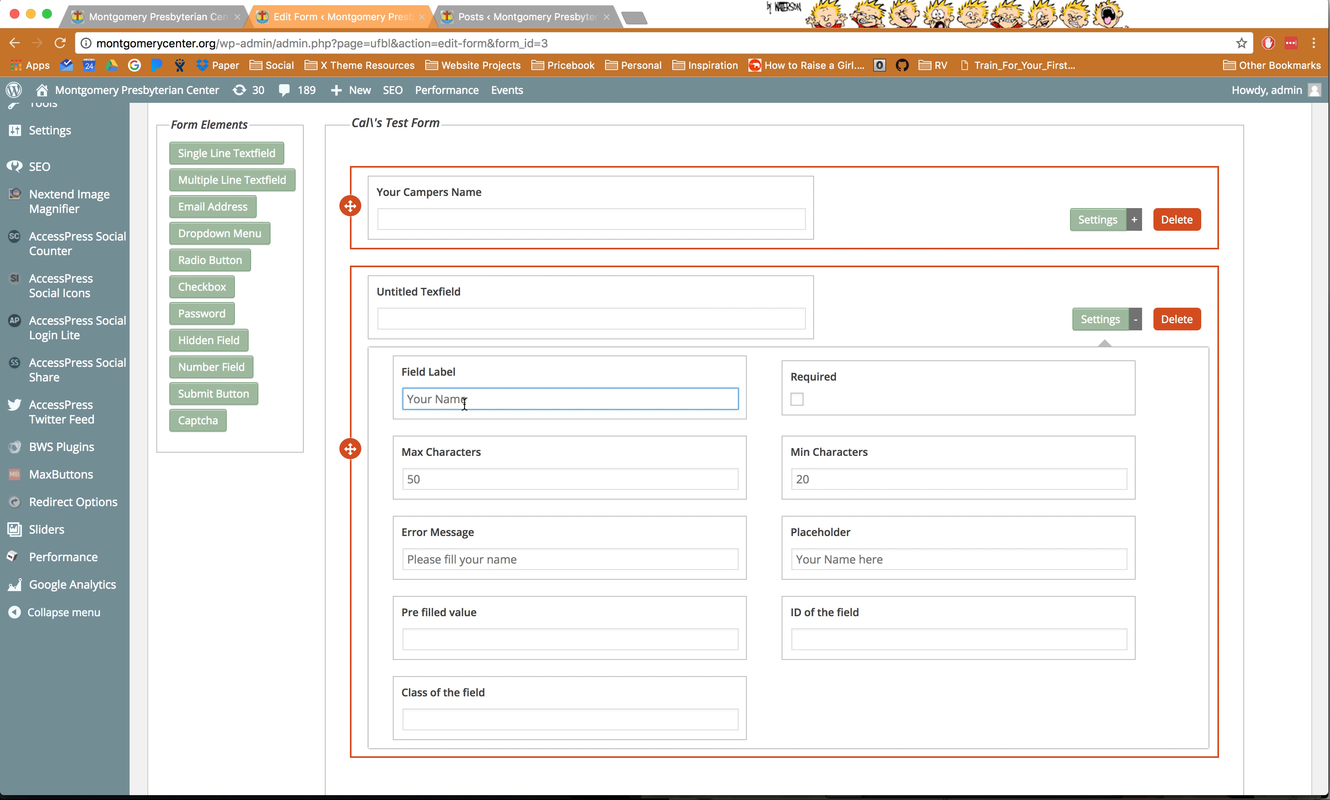
# - Relabel the second single-line text field from 'Counselors Name' to 'Cabin' and collapse its settings
pyautogui.press('BackSpace')
pyautogui.press('BackSpace')
pyautogui.press('BackSpace')
pyautogui.write('ounsel')
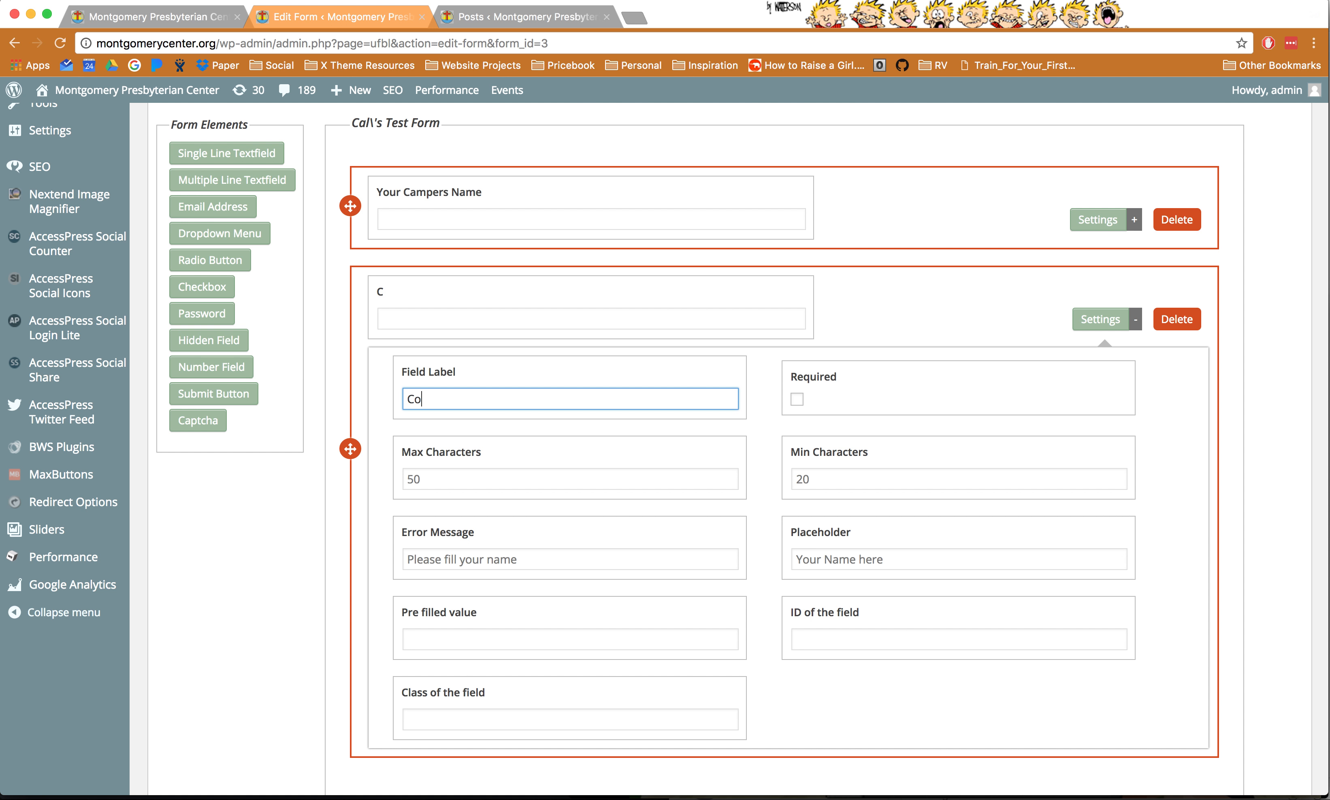
pyautogui.write('ors Na')
pyautogui.press('super+a')
pyautogui.write('Cabin')
pyautogui.click(941, 313)
pyautogui.click(1100, 320)
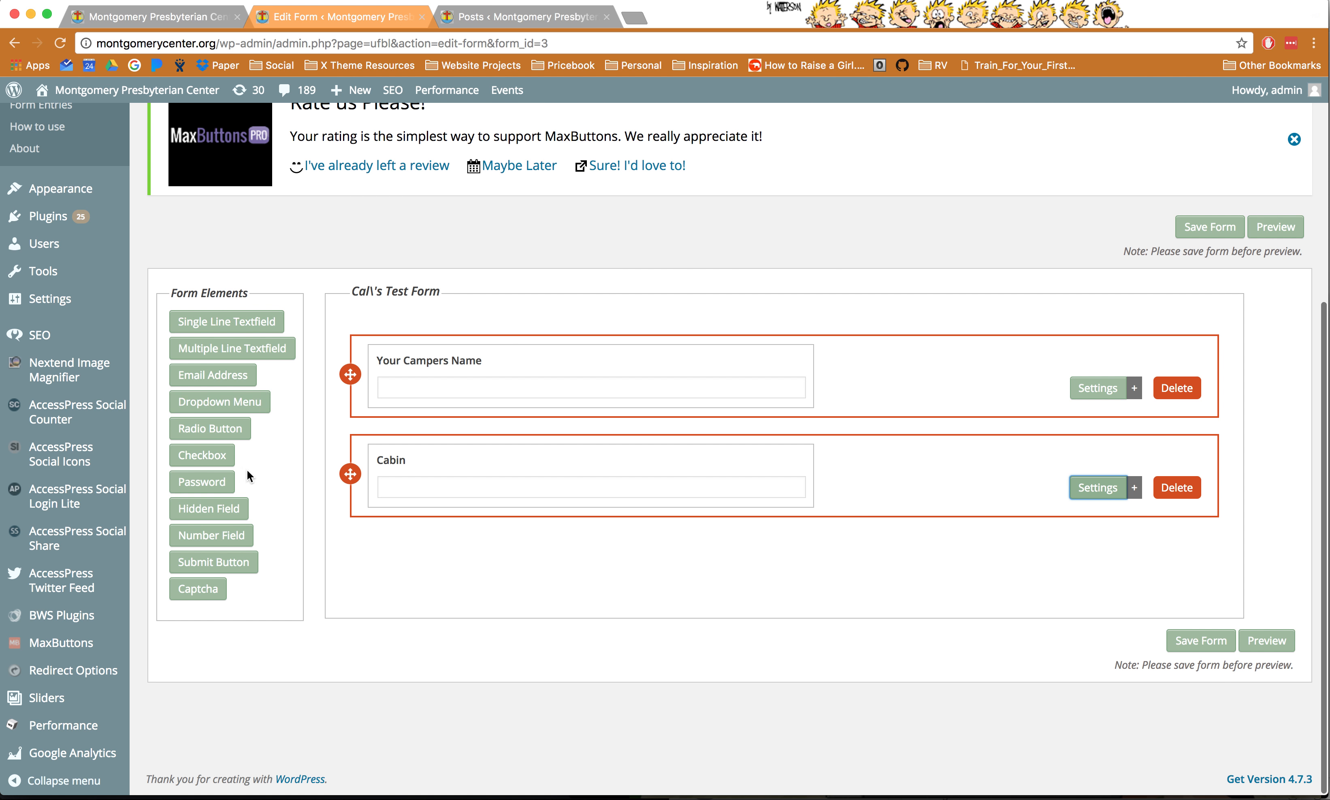
# - Add a multi-line text field labelled 'Message To Your Camper'
pyautogui.click(232, 348)
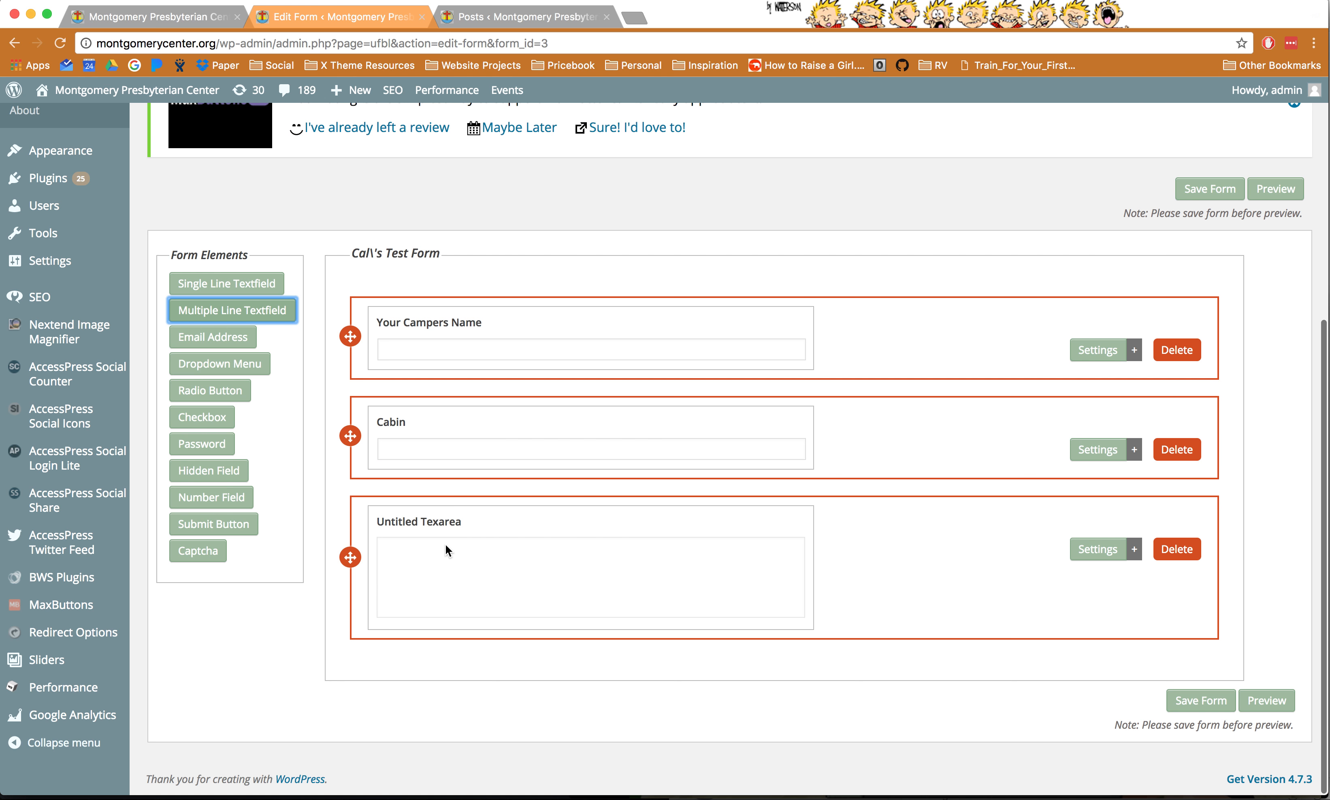
pyautogui.click(1082, 559)
pyautogui.scroll(-3, 680, 548)
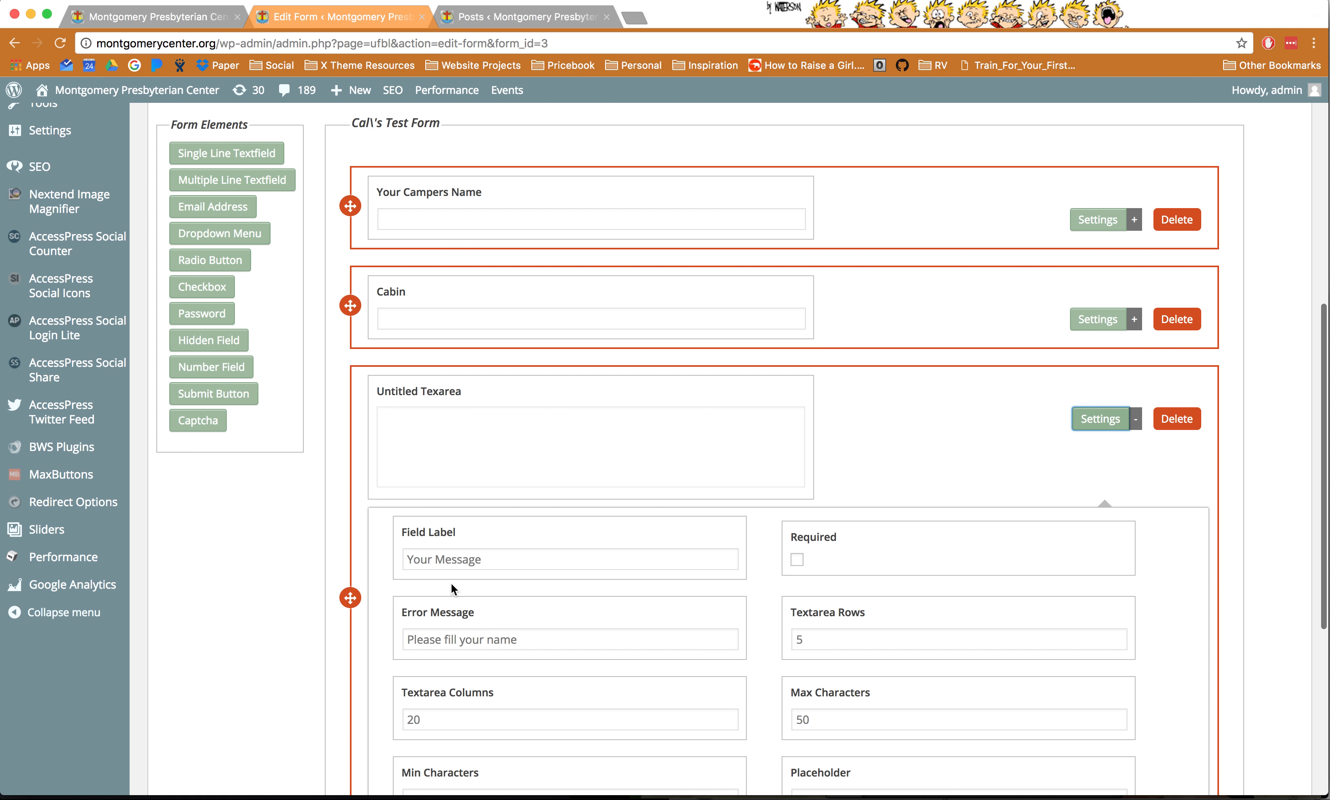
pyautogui.click(449, 564)
pyautogui.write('Message To Your Camper')
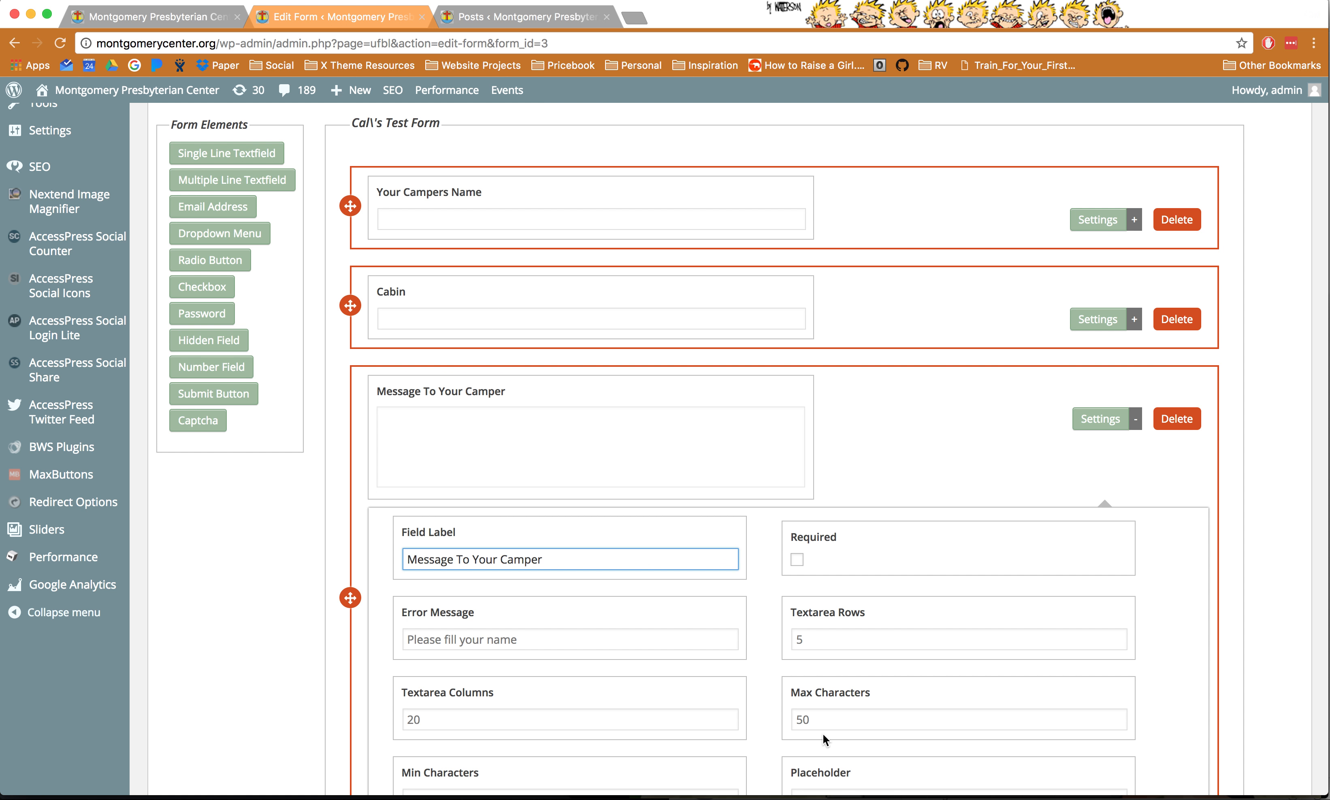
# - Give the message field the placeholder 'Write your message to your camper here' and collapse its settings
pyautogui.scroll(-3, 826, 740)
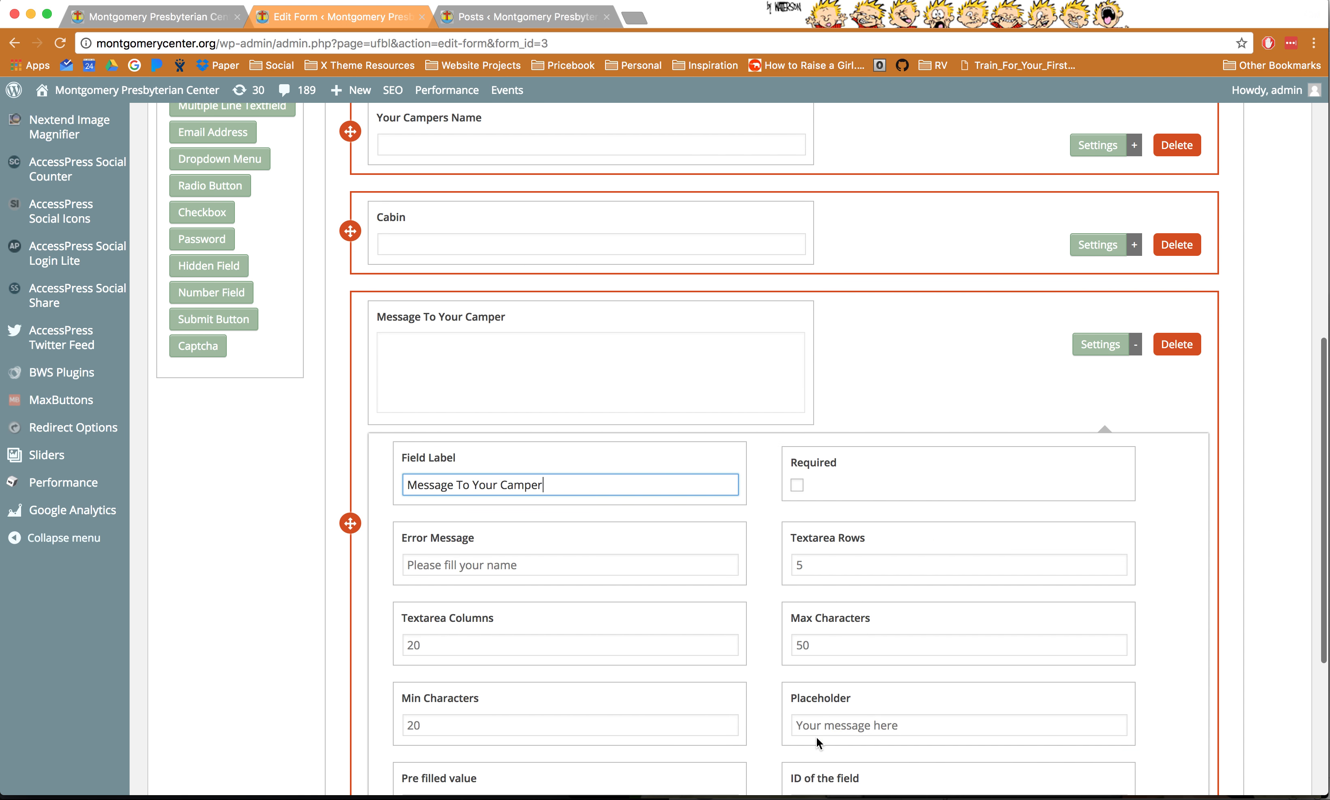
pyautogui.click(816, 690)
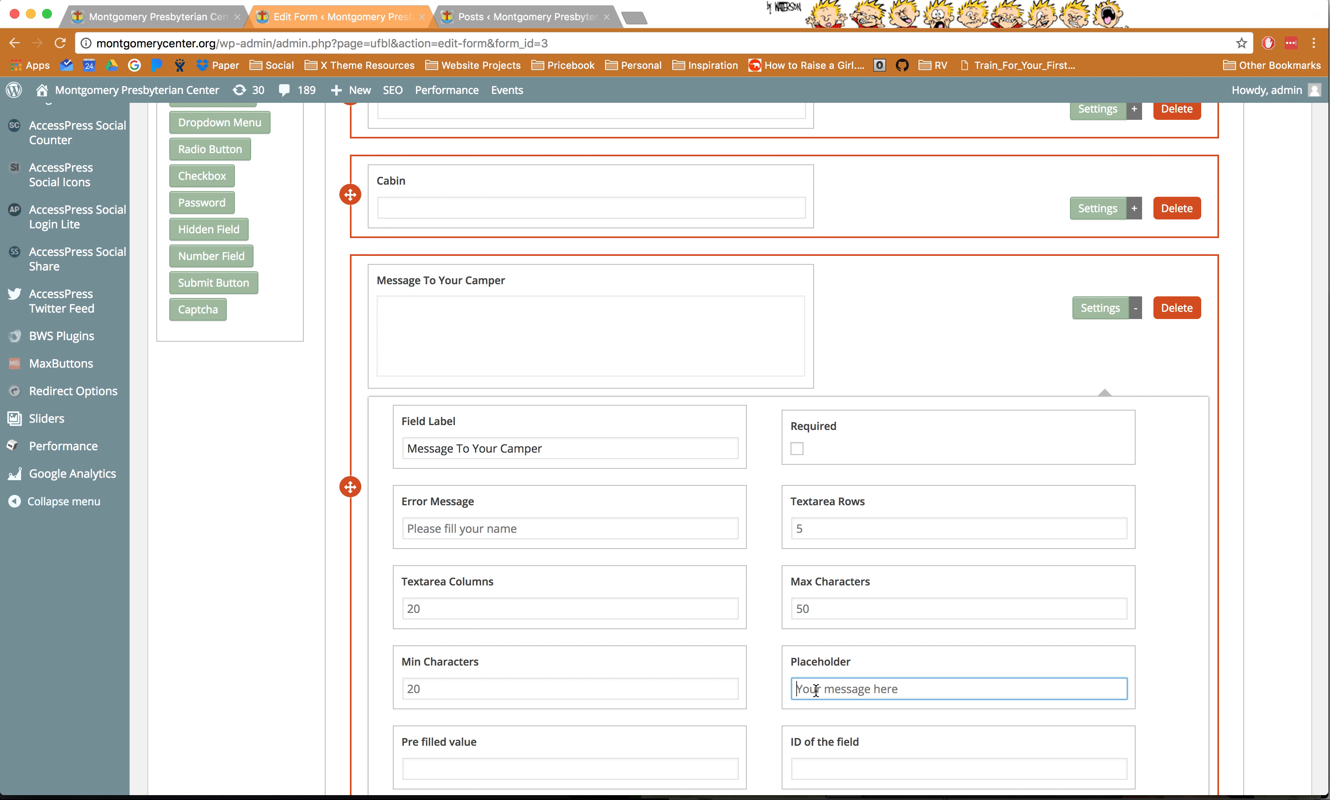
pyautogui.write('Write your message to your camper here')
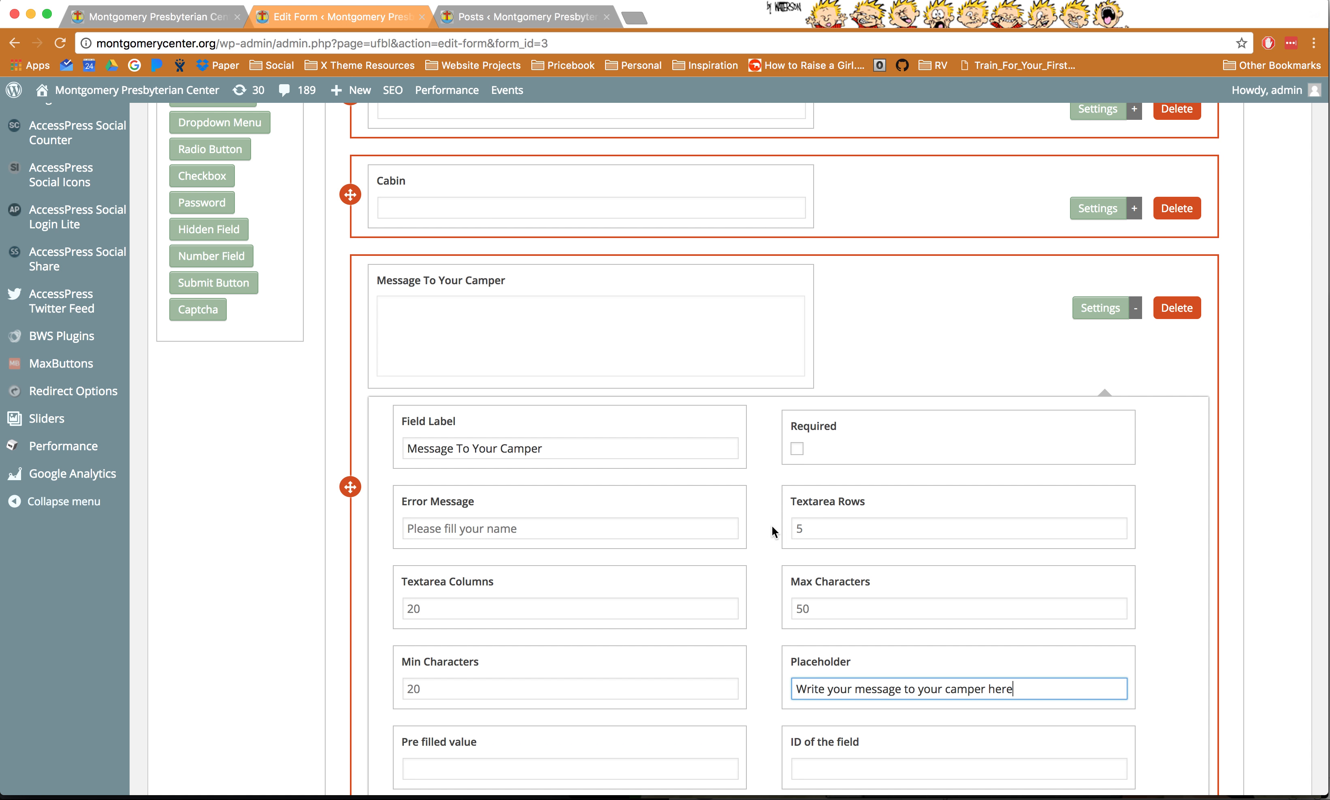
pyautogui.click(774, 531)
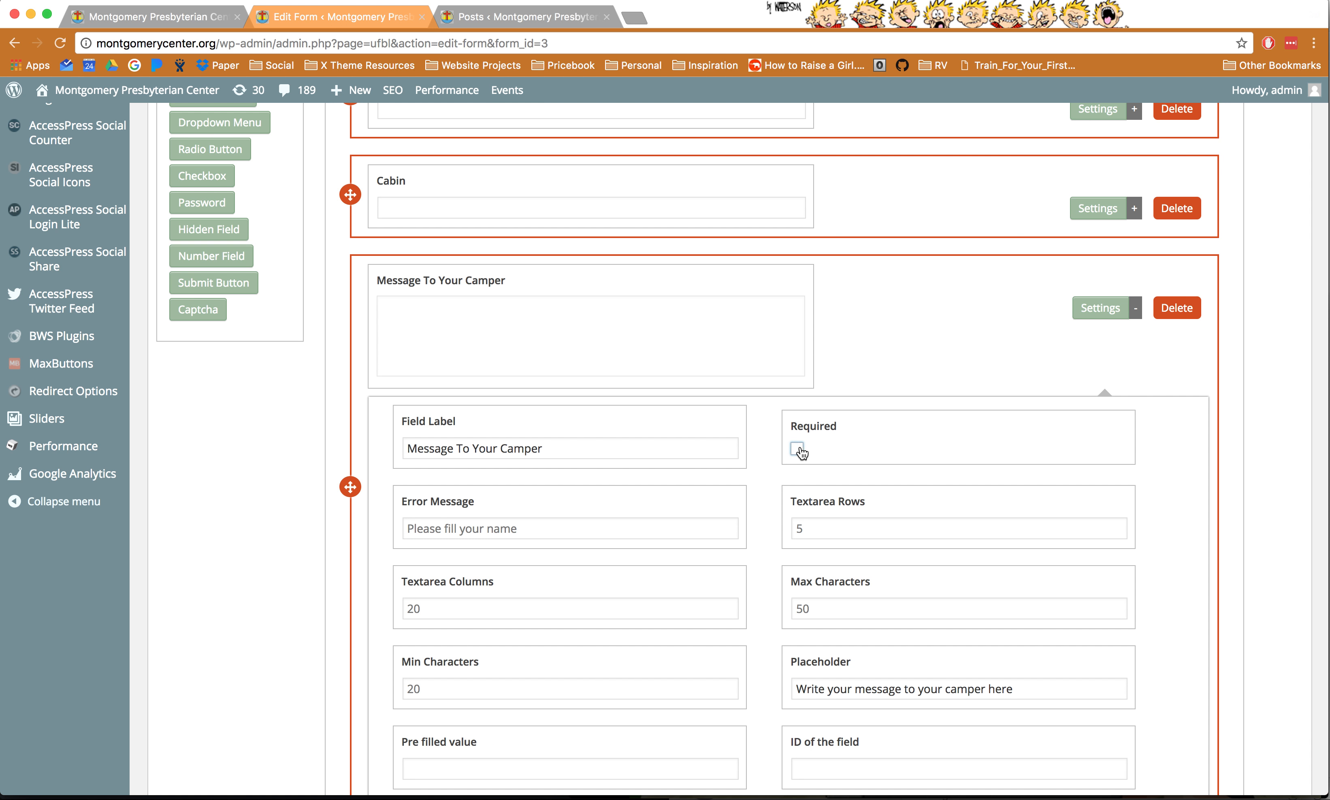
pyautogui.scroll(-5, 755, 471)
pyautogui.scroll(6, 754, 471)
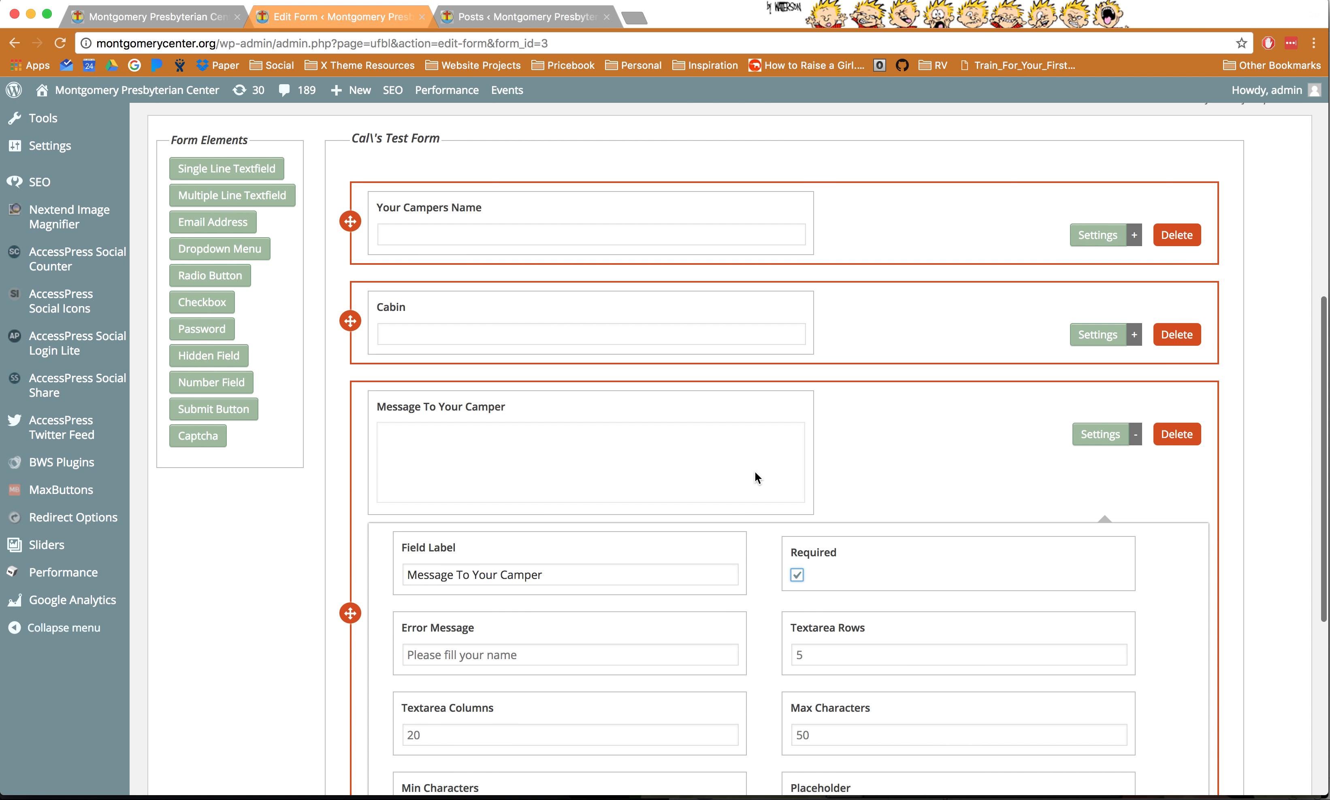
pyautogui.scroll(-5, 755, 471)
pyautogui.scroll(-2, 755, 474)
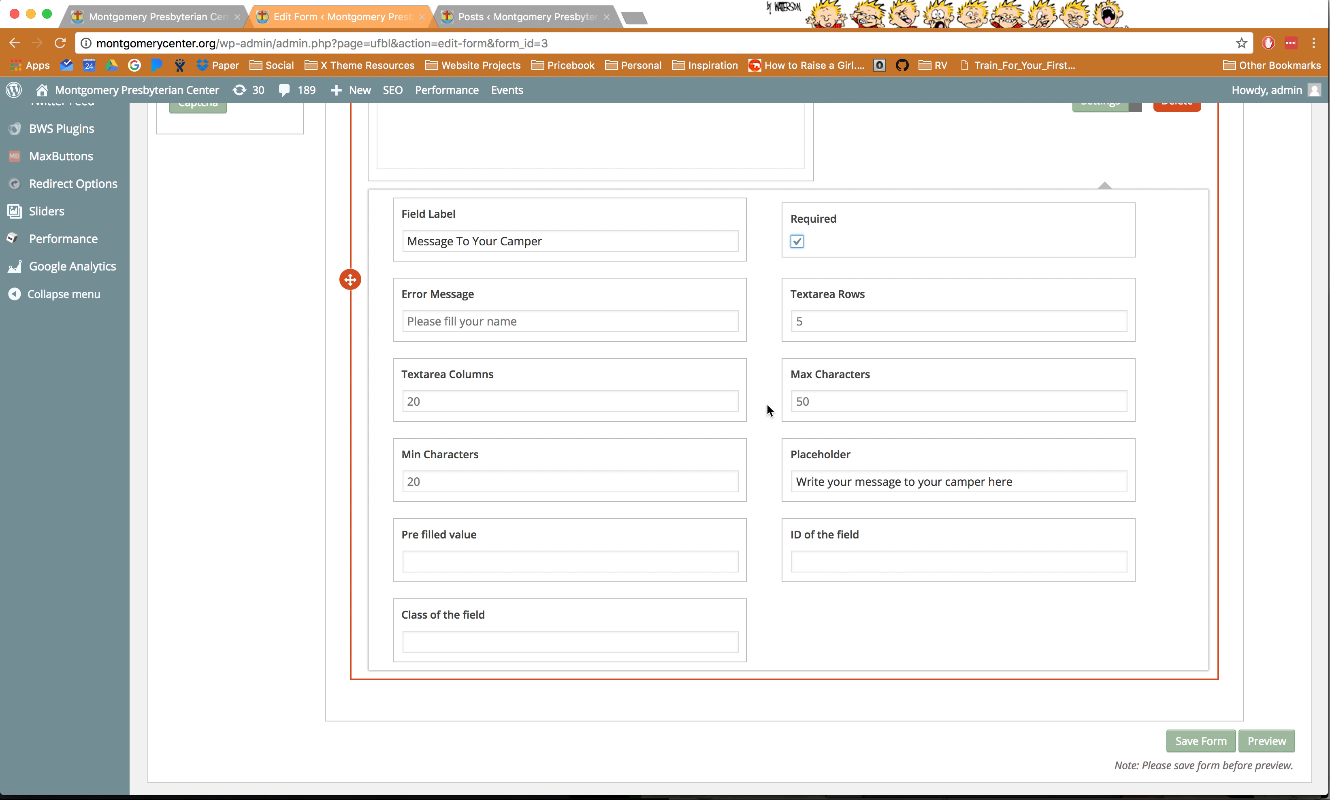
pyautogui.scroll(8, 769, 531)
pyautogui.click(1101, 484)
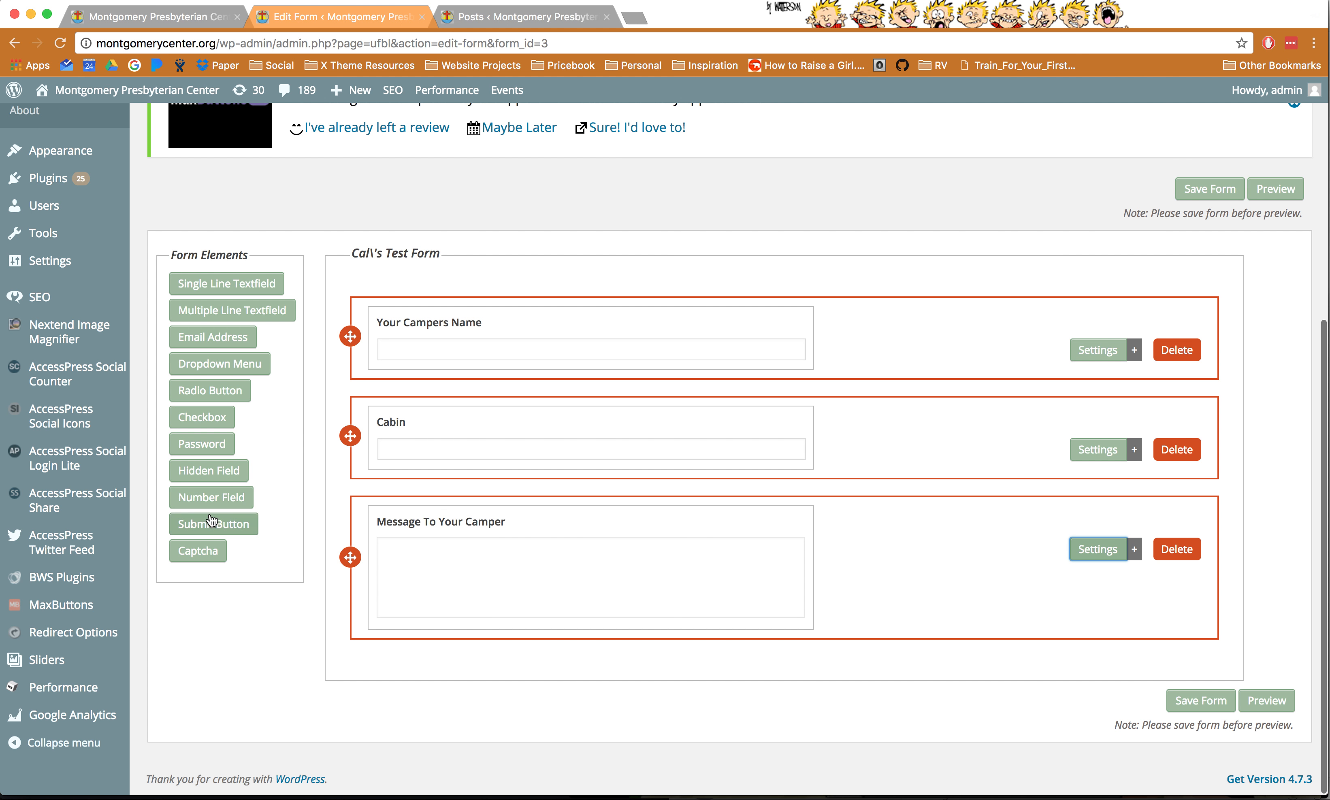
# - Add a submit button labelled 'Send Email to your camper'
pyautogui.click(205, 531)
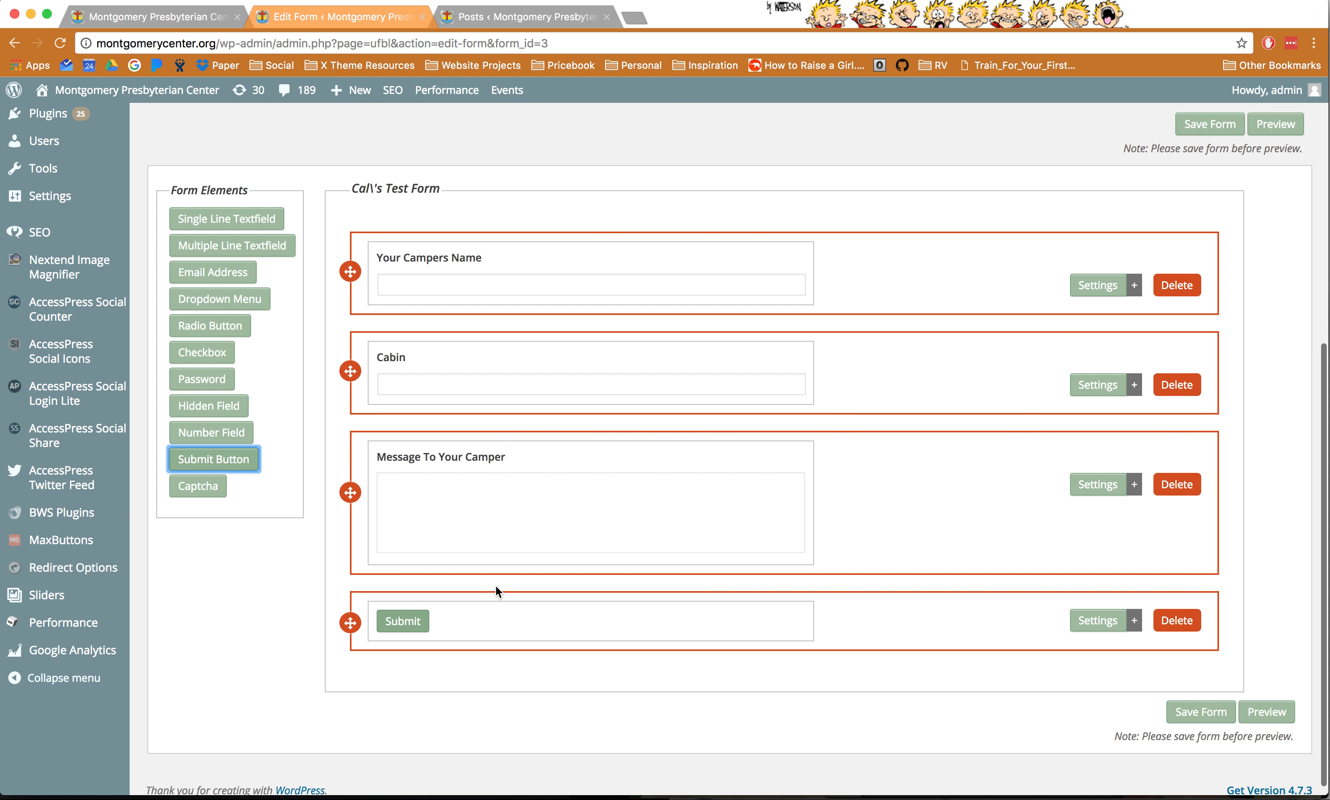
pyautogui.click(1101, 621)
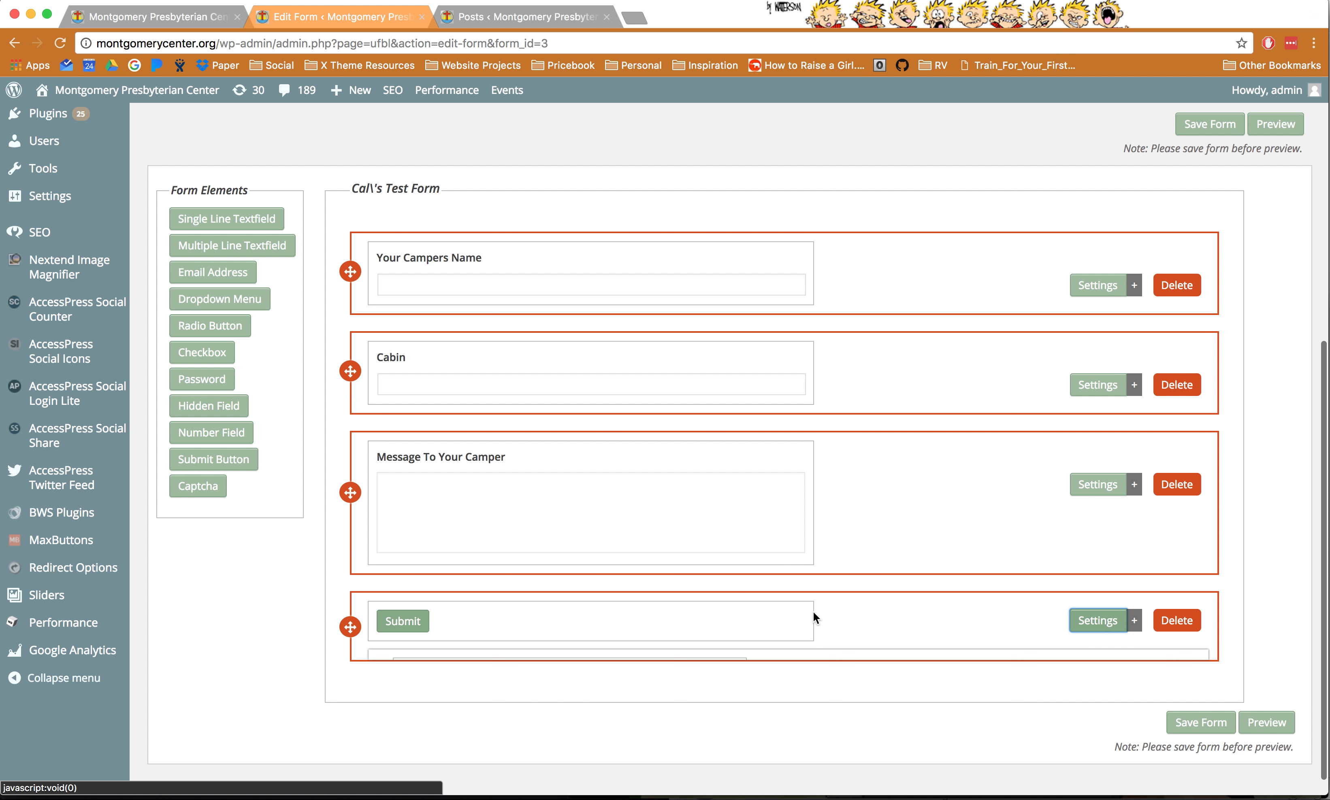
pyautogui.click(495, 700)
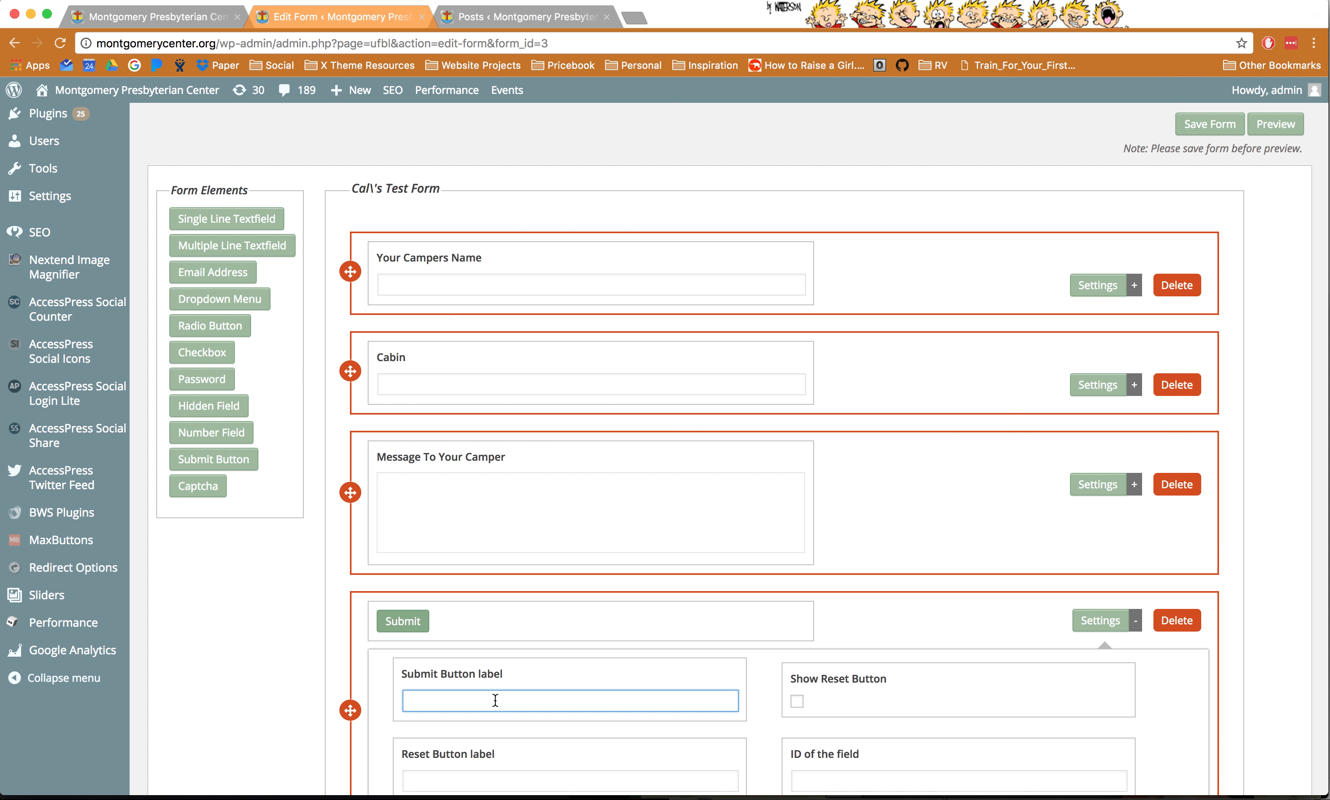
pyautogui.write('Send Email to your Camper')
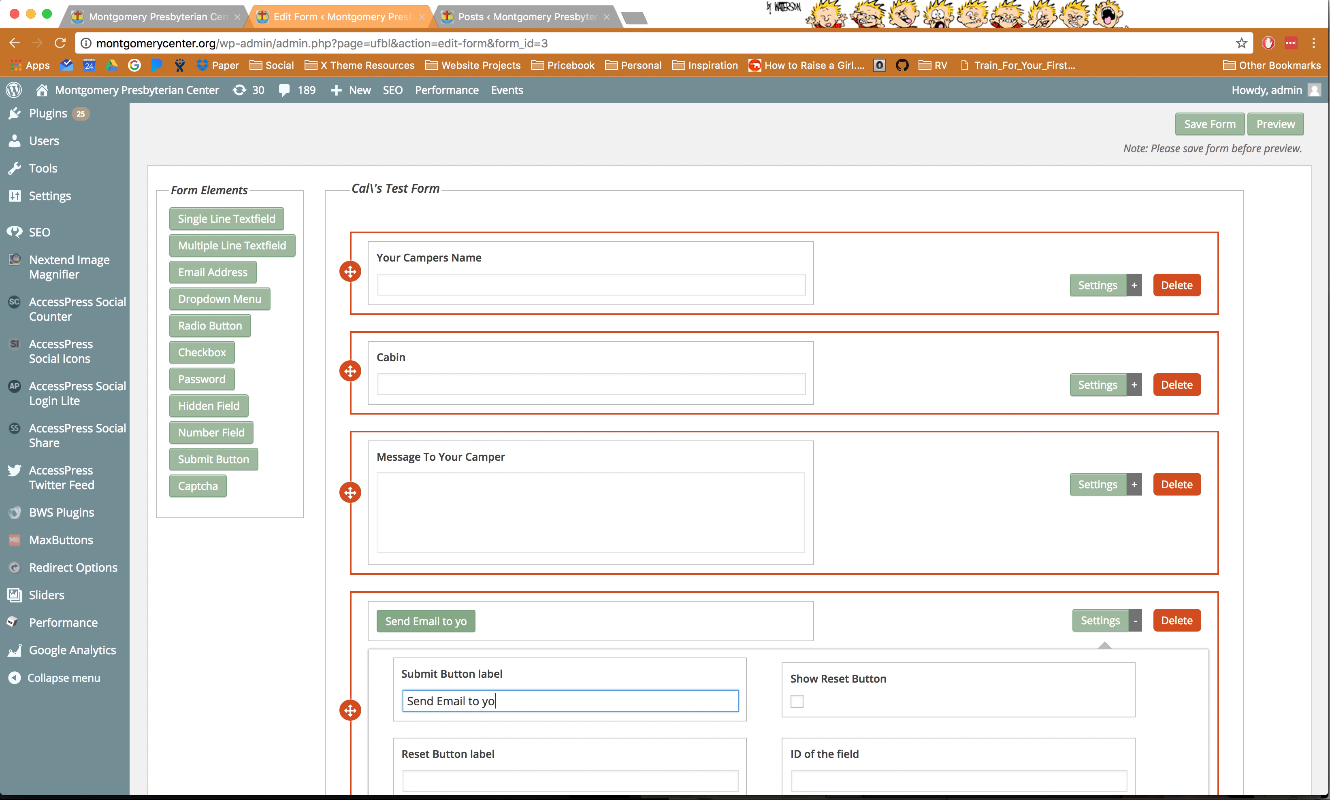
pyautogui.press('BackSpace')
pyautogui.press('BackSpace')
pyautogui.press('BackSpace')
pyautogui.press('BackSpace')
pyautogui.press('BackSpace')
pyautogui.press('BackSpace')
pyautogui.write('cape')
pyautogui.press('BackSpace')
pyautogui.press('BackSpace')
pyautogui.write('mper')
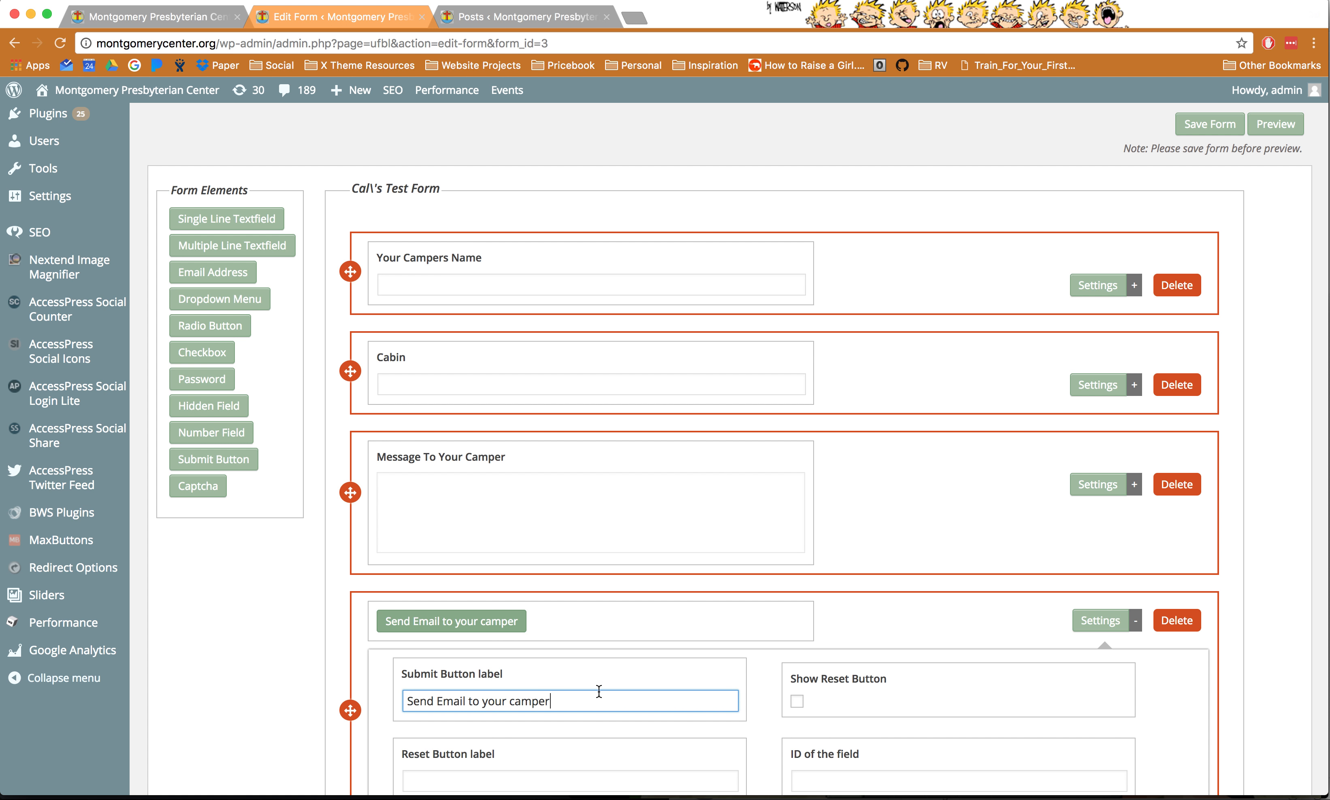
# - Save the form and dismiss the plugin update notice
pyautogui.scroll(-5, 768, 706)
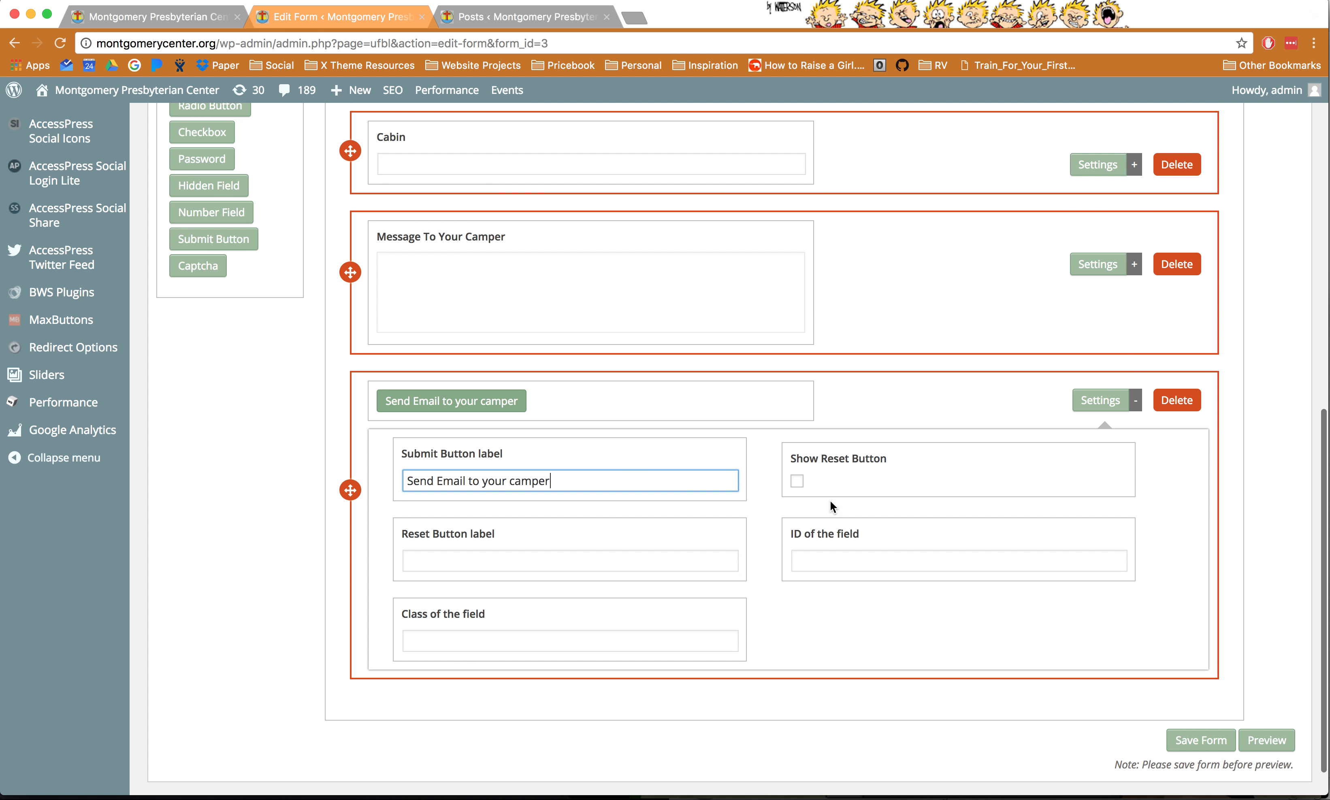
pyautogui.click(1101, 400)
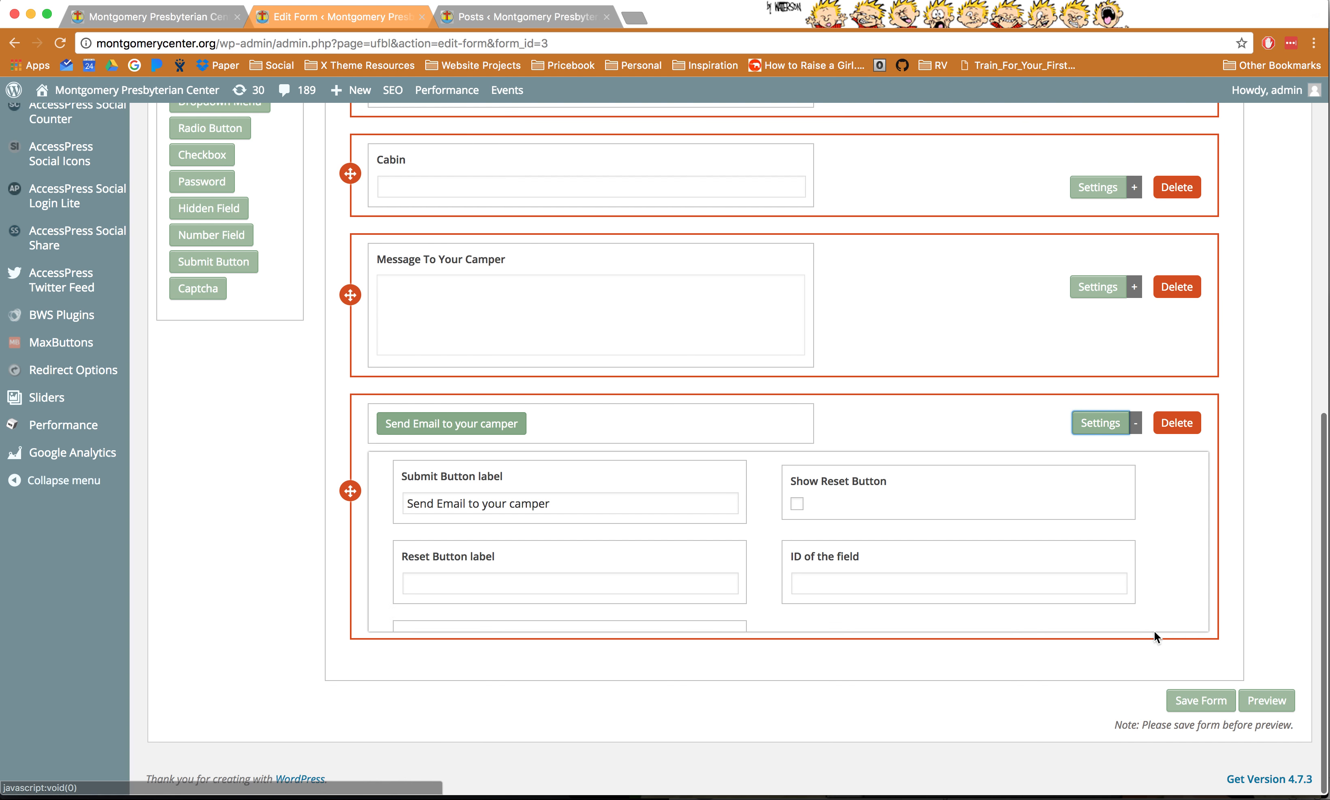
pyautogui.click(1199, 700)
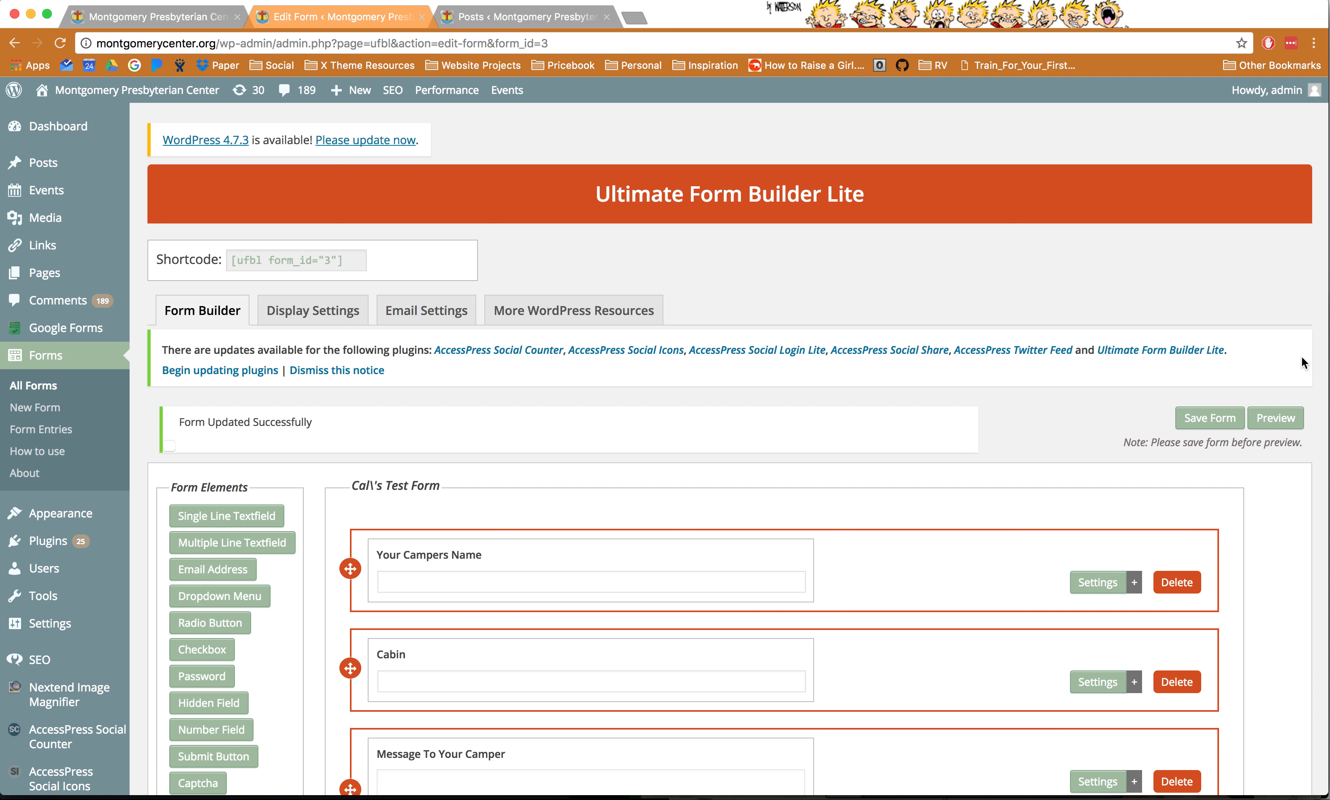
pyautogui.click(381, 371)
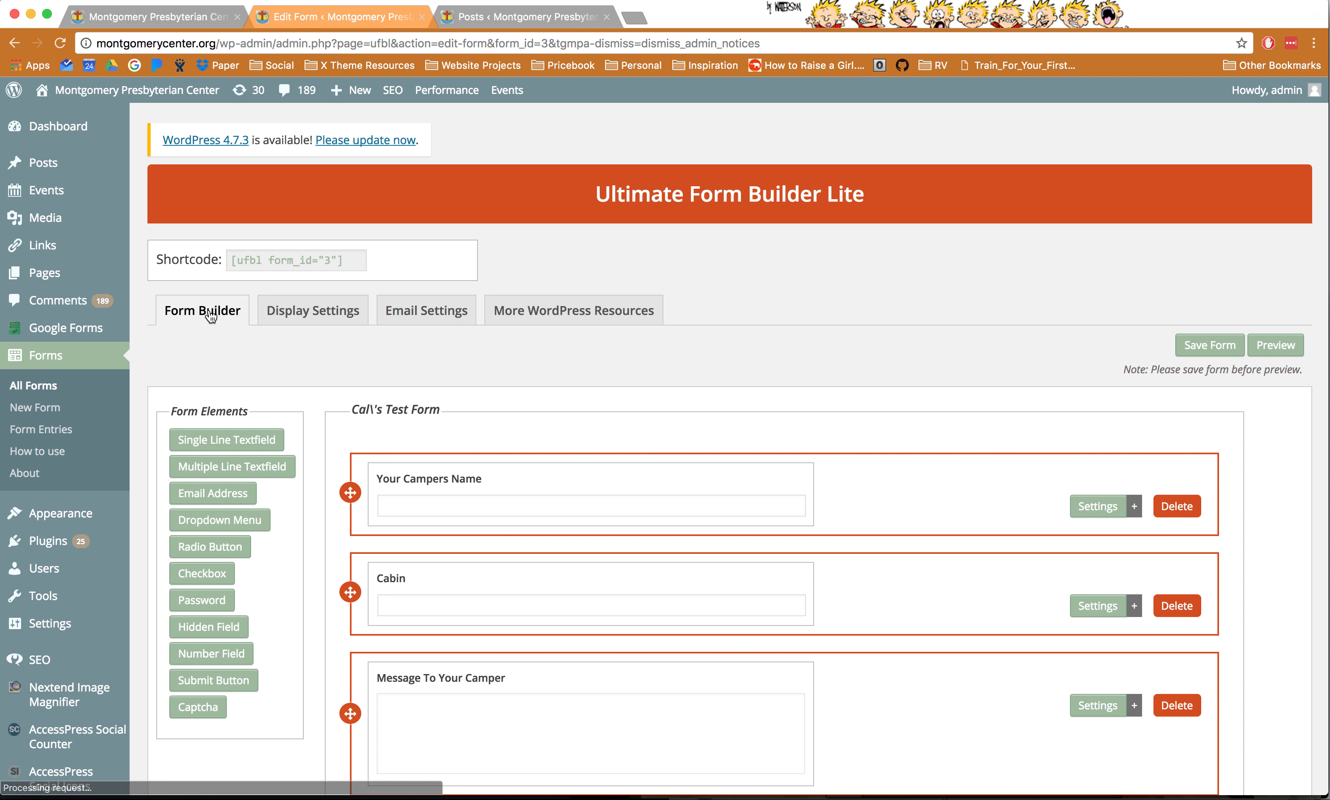
# - In the form's Email Settings, replace the email receiver address with the camp contact's address
pyautogui.click(420, 320)
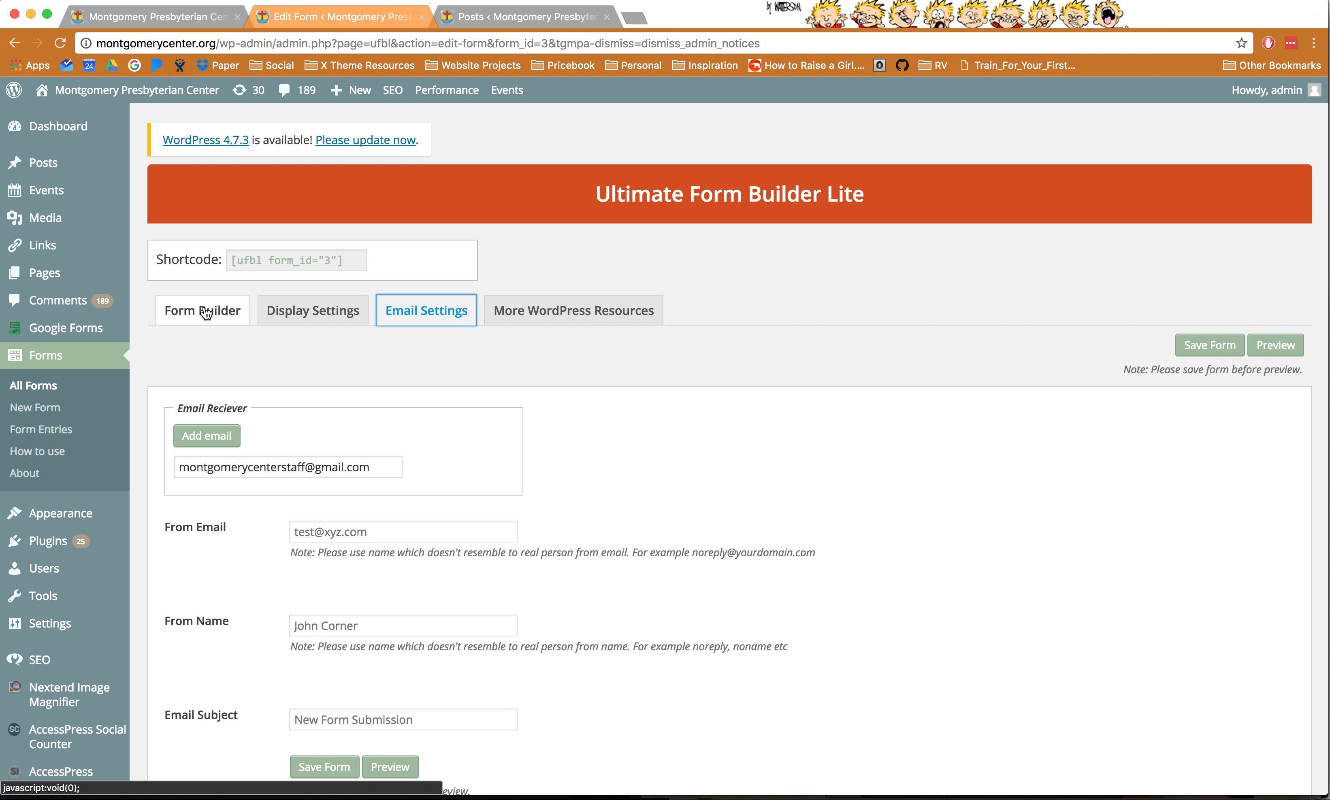
pyautogui.tripleClick(230, 472)
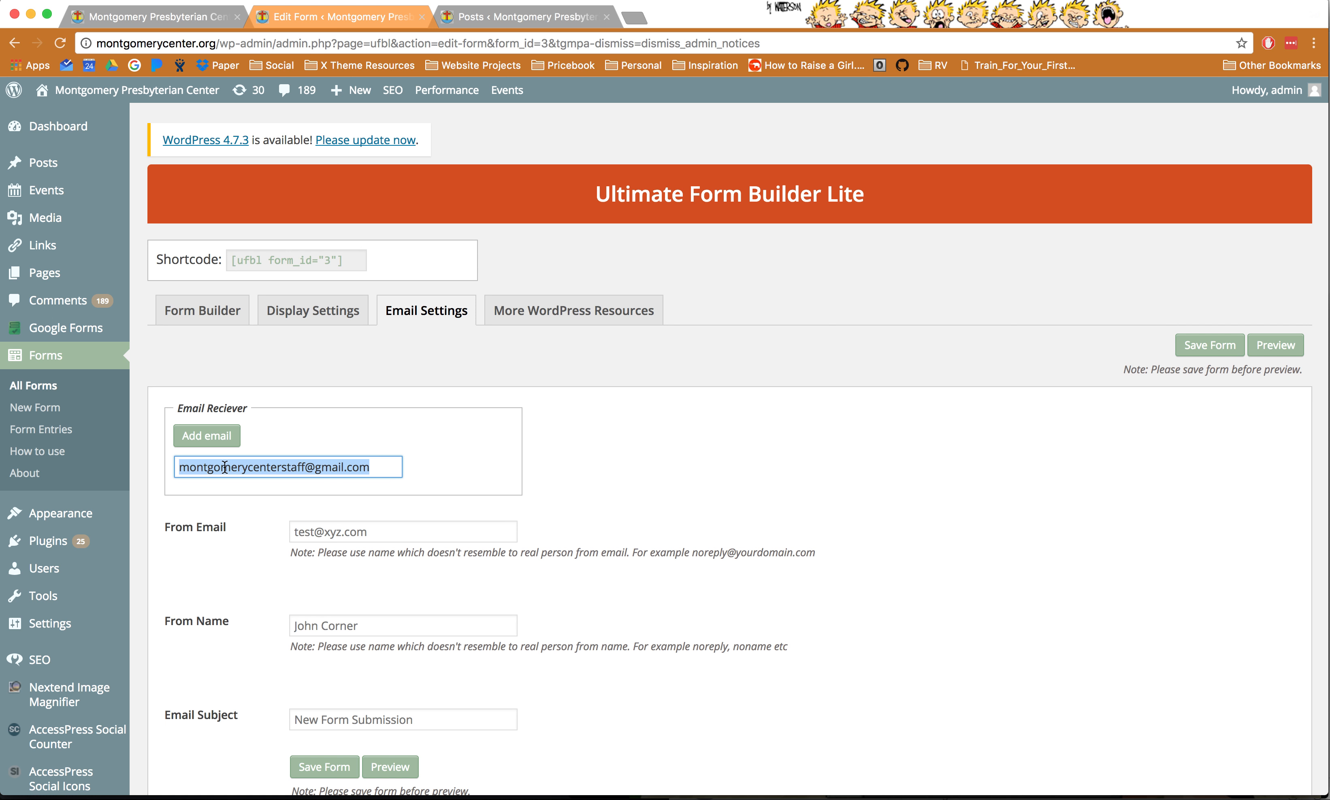
pyautogui.write('info@m')
pyautogui.press('super+a')
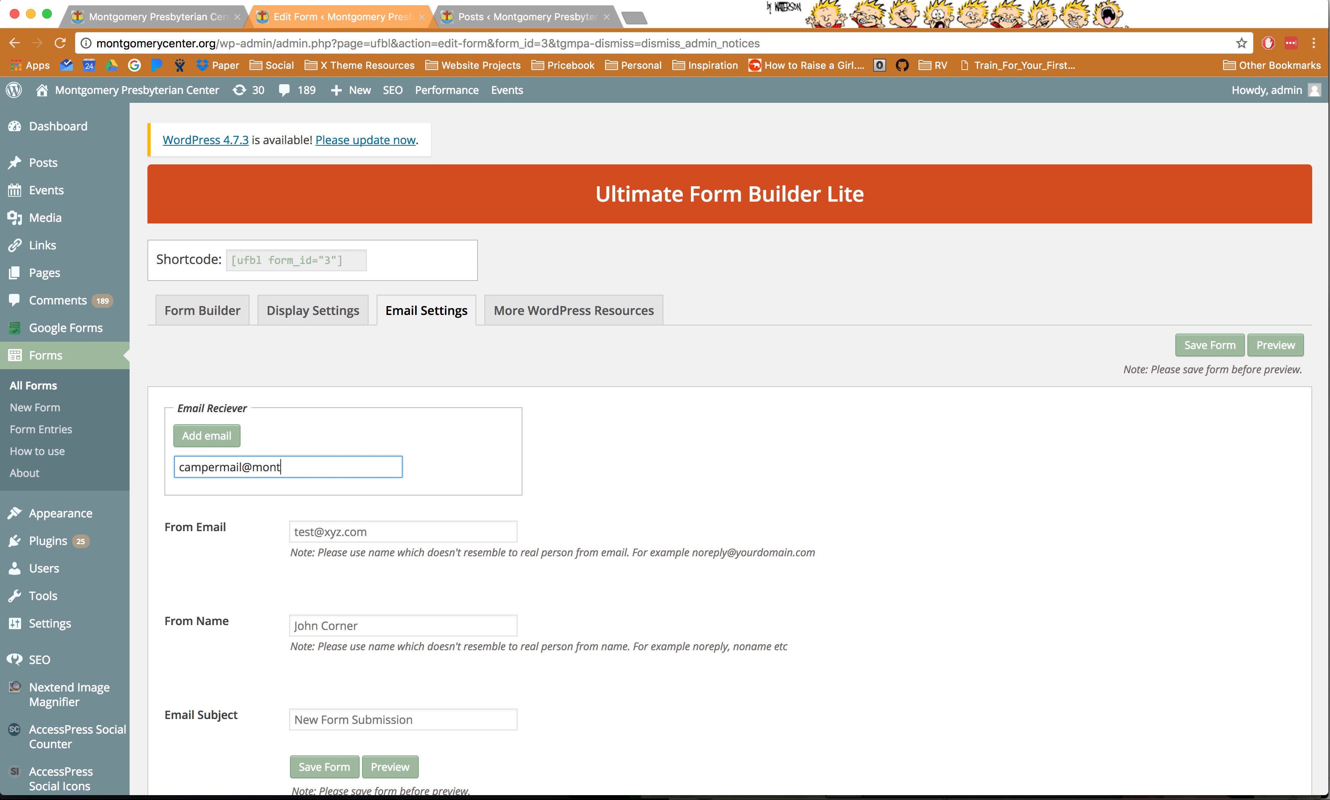
pyautogui.press('super+a')
pyautogui.write('info@')
pyautogui.press('BackSpace')
pyautogui.press('BackSpace')
pyautogui.press('BackSpace')
pyautogui.press('BackSpace')
pyautogui.press('BackSpace')
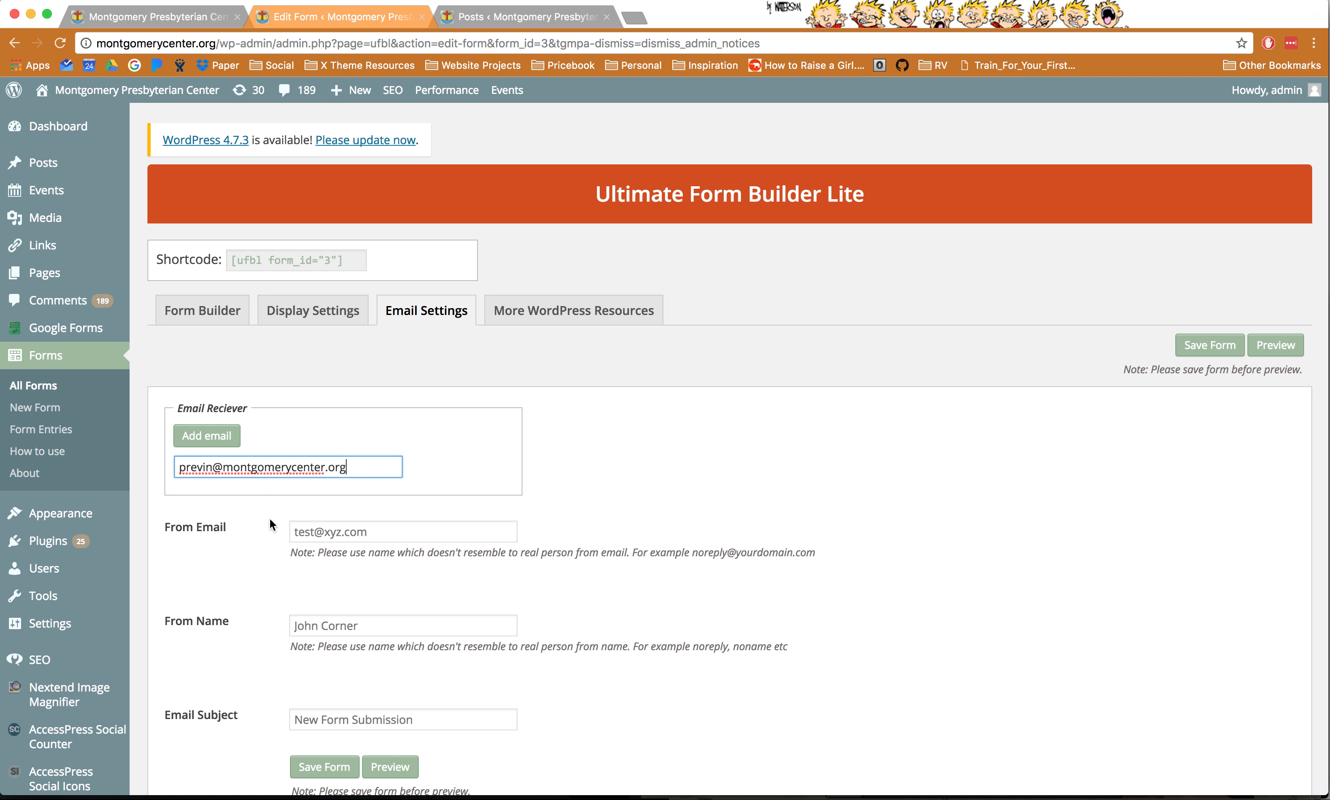
# - Enter the website's From Email, set From Name and Email Subject to 'Camper Mail', and save
pyautogui.click(339, 532)
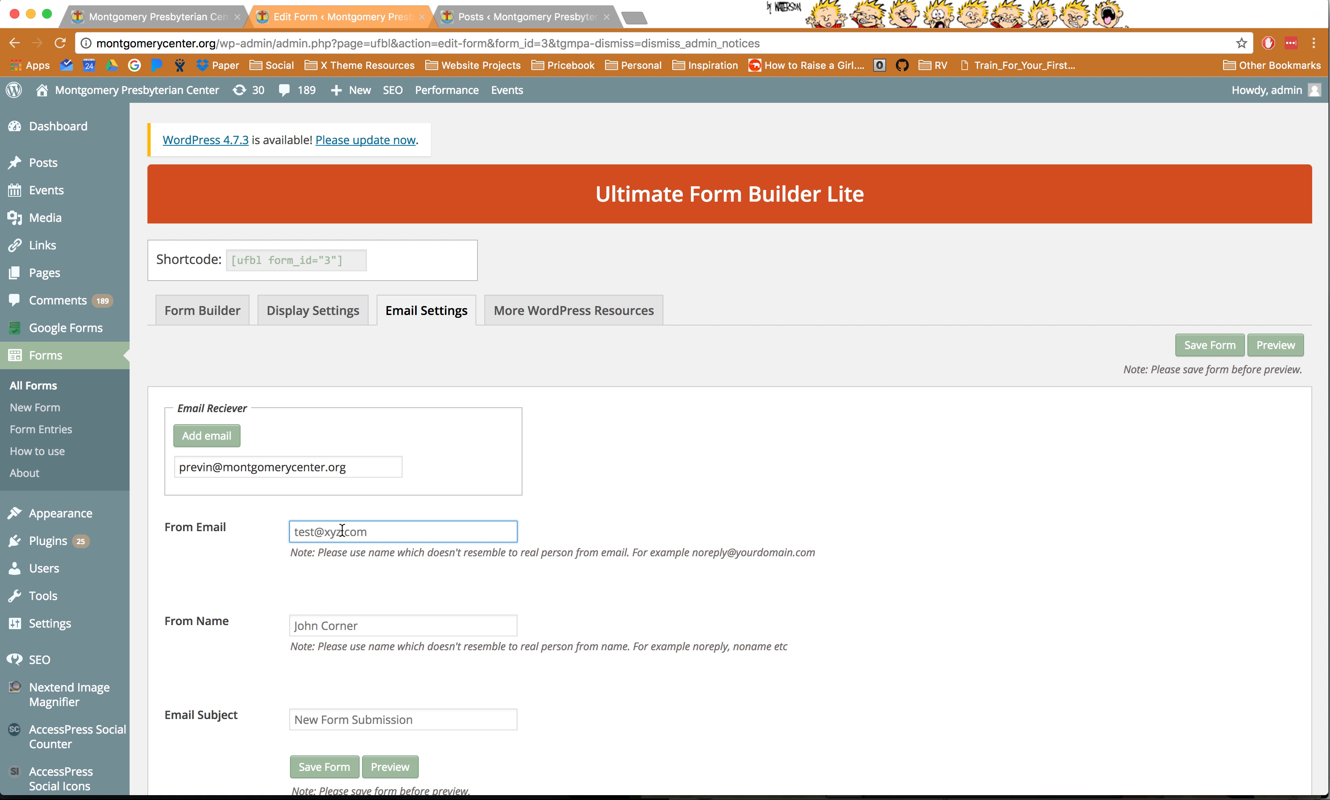
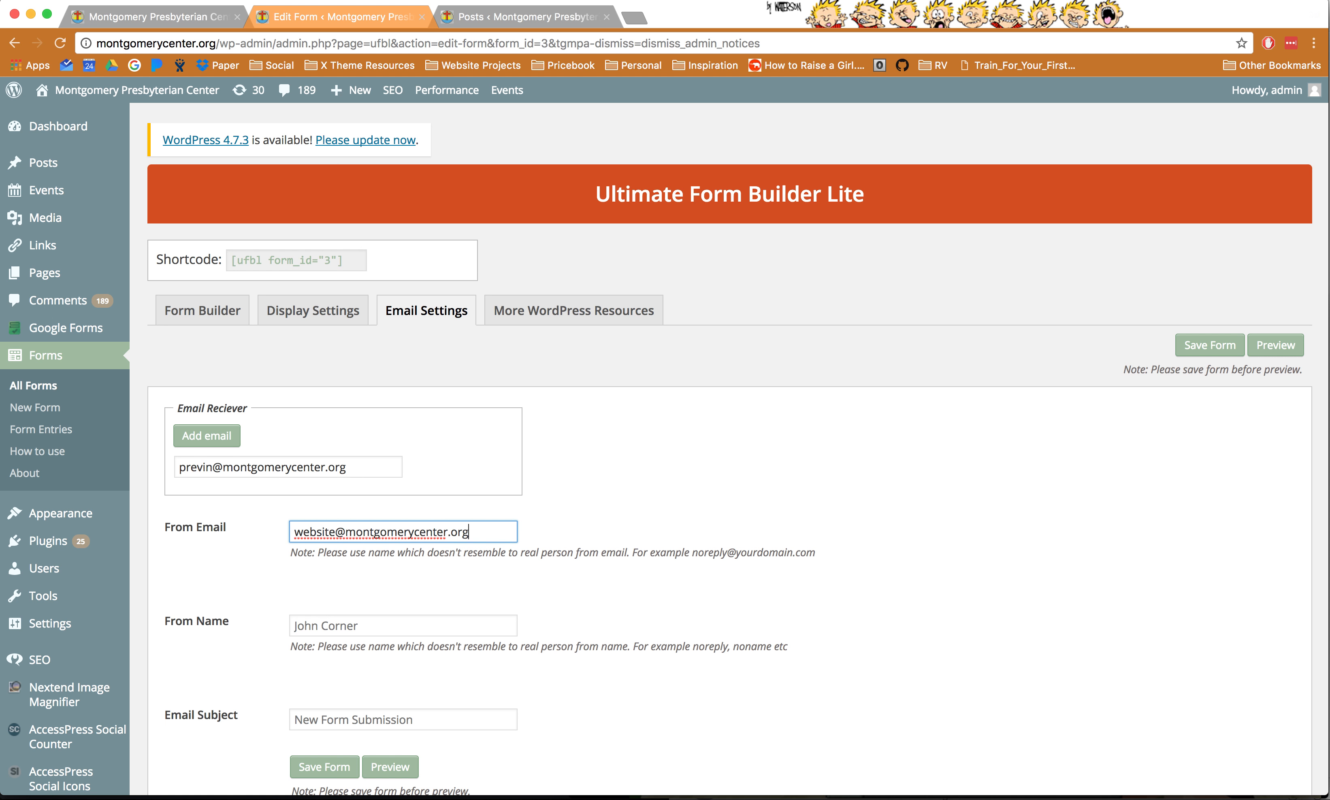
pyautogui.press('Tab')
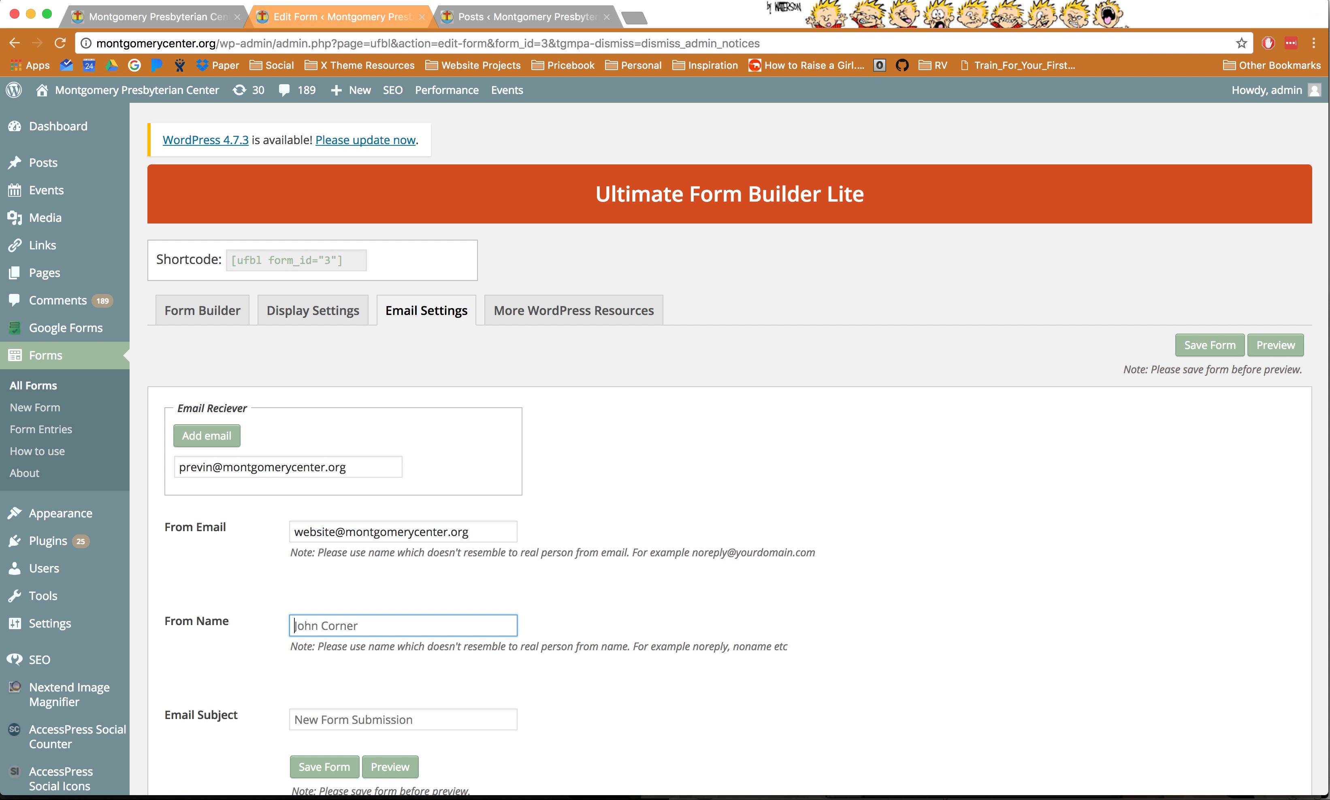
pyautogui.write('Camper Mail')
pyautogui.press('Tab')
pyautogui.write('Cam')
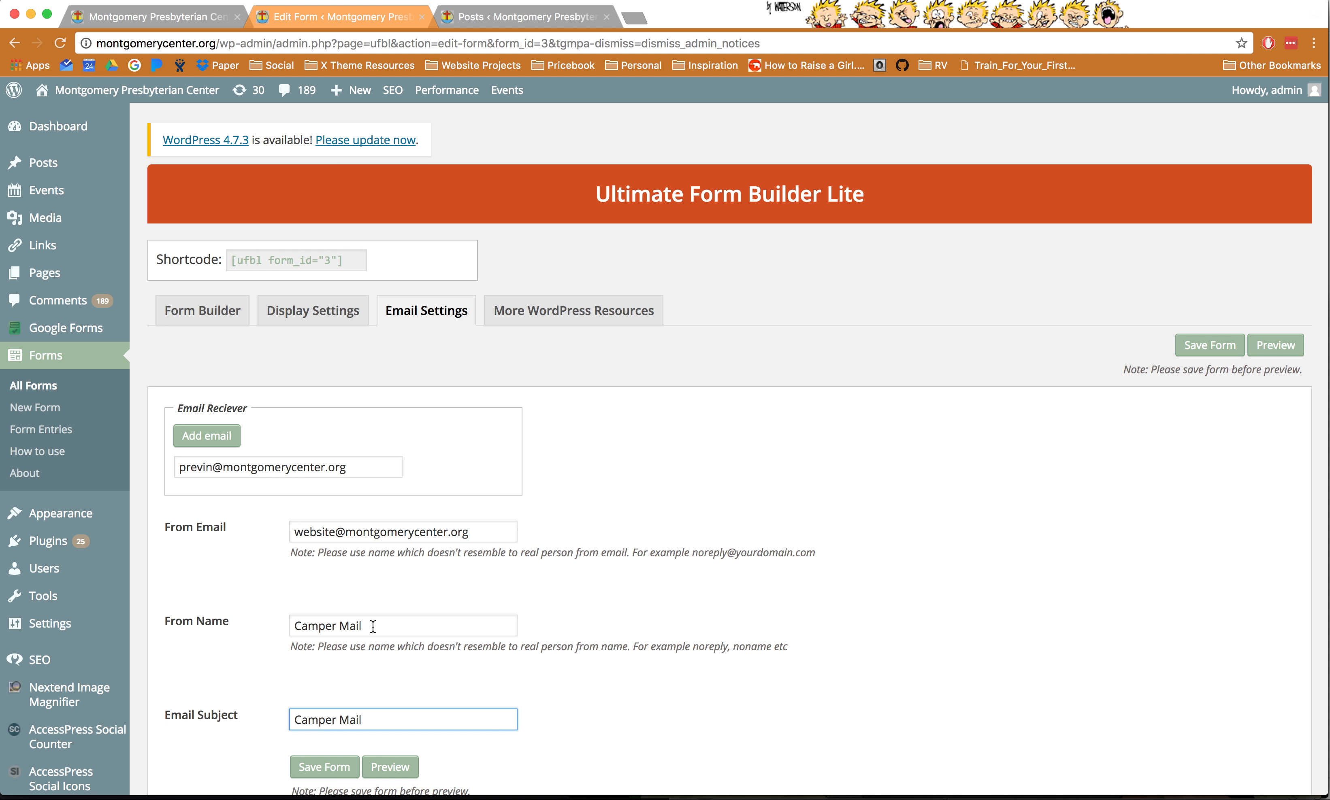
pyautogui.click(327, 767)
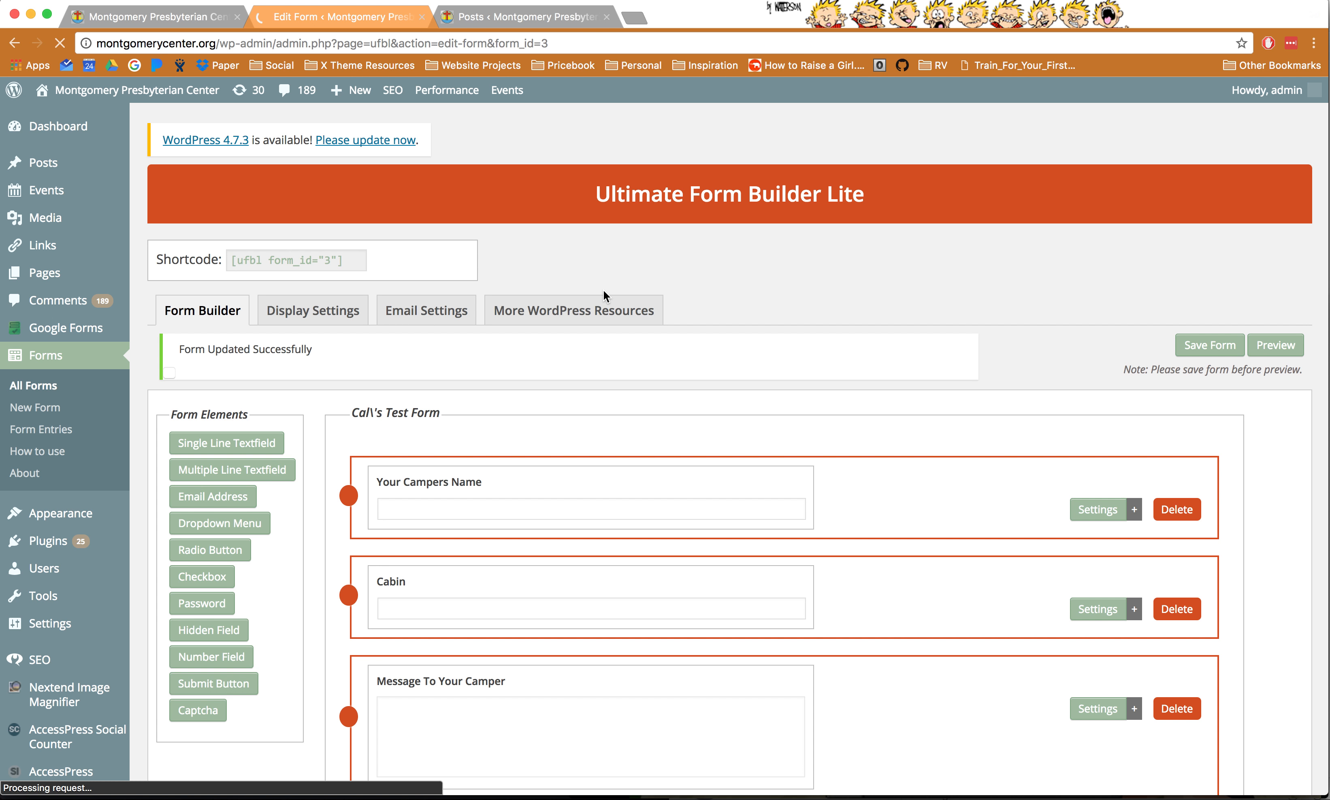
# - Select the form's shortcode [ufbl form_id="3"] in the Shortcode field for copying
pyautogui.tripleClick(167, 262)
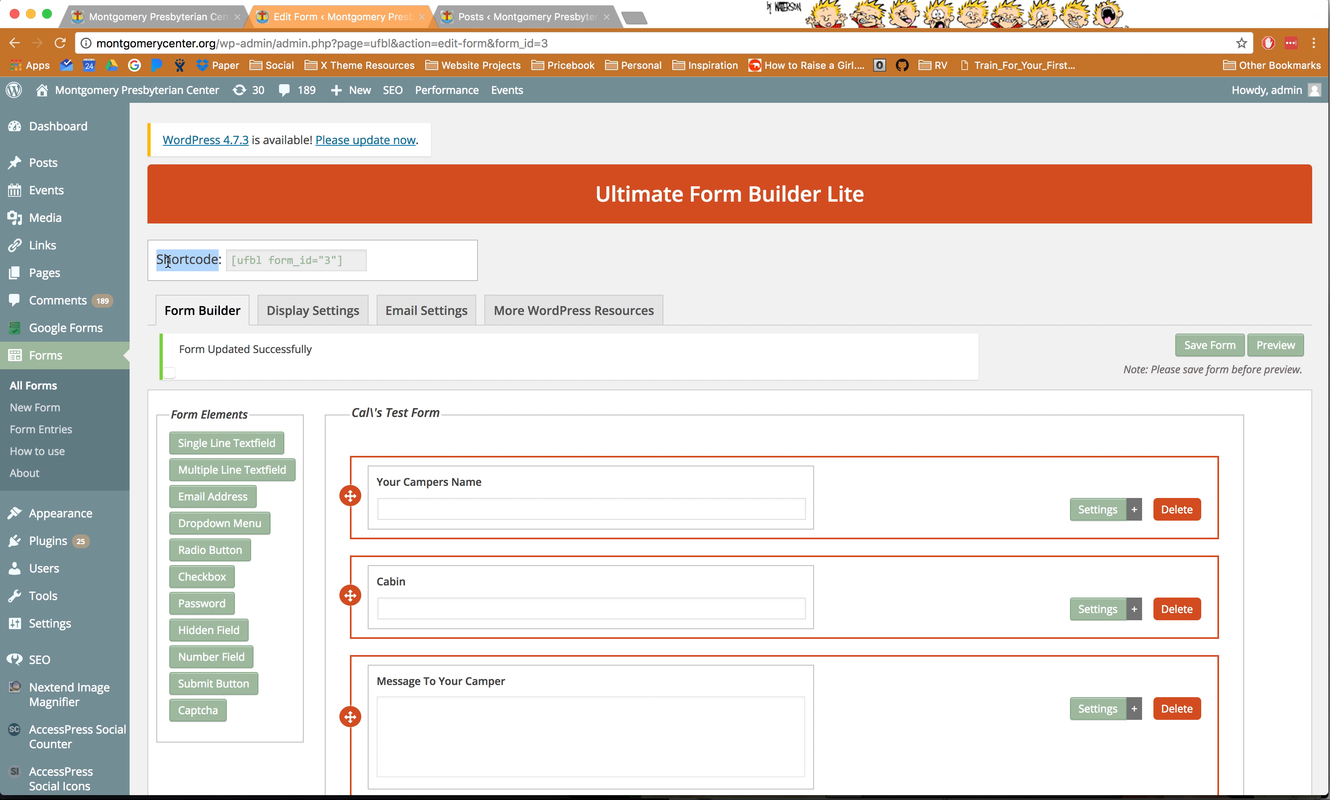
pyautogui.click(242, 262)
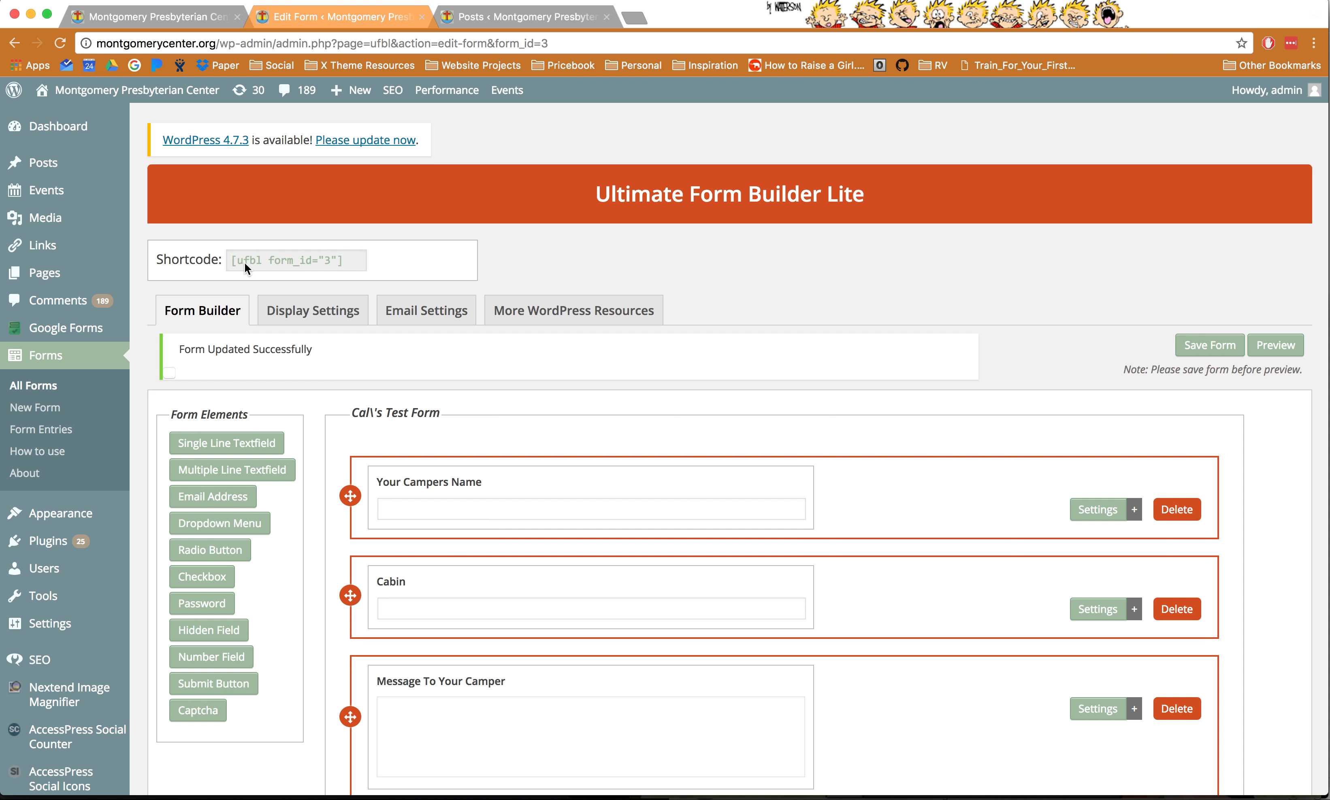
pyautogui.click(348, 264)
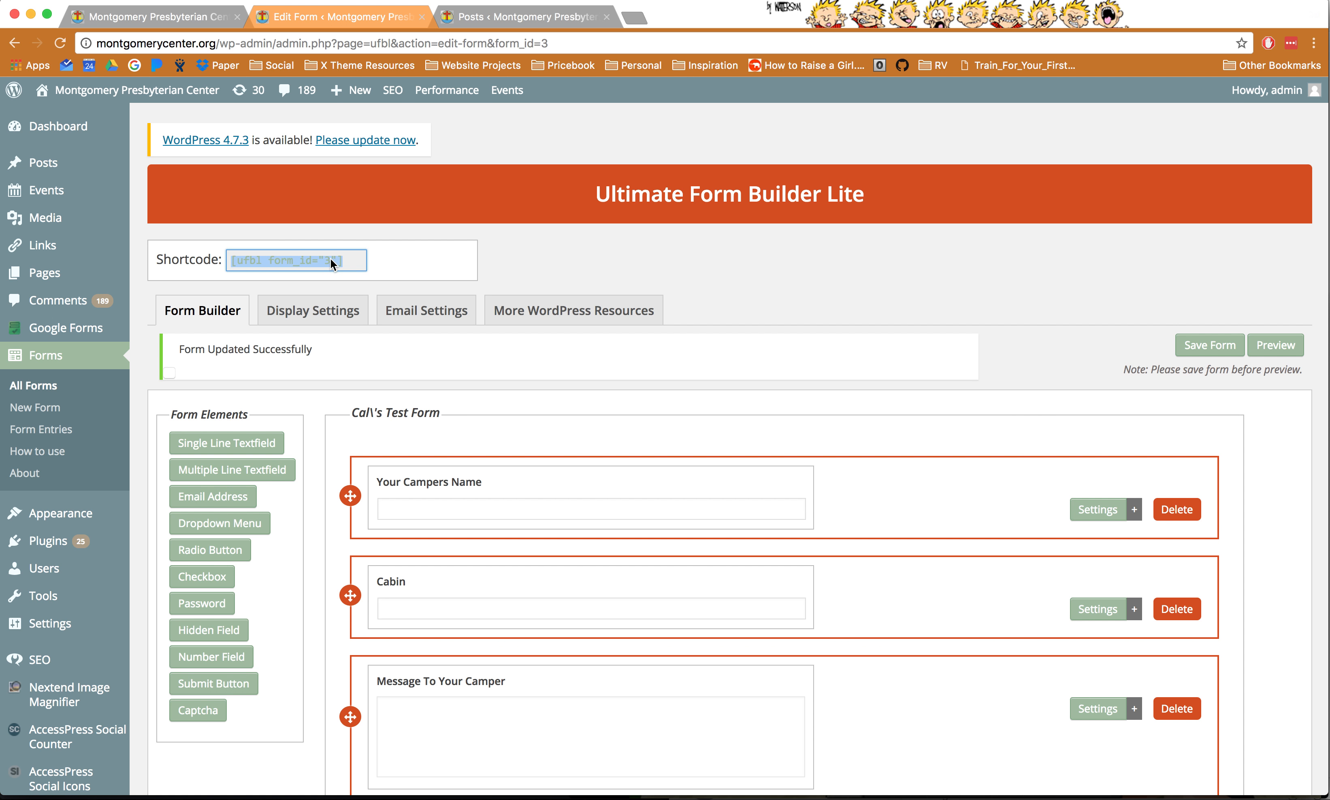
# - Look through the admin Posts list, then go to the site's Pages list
pyautogui.click(495, 19)
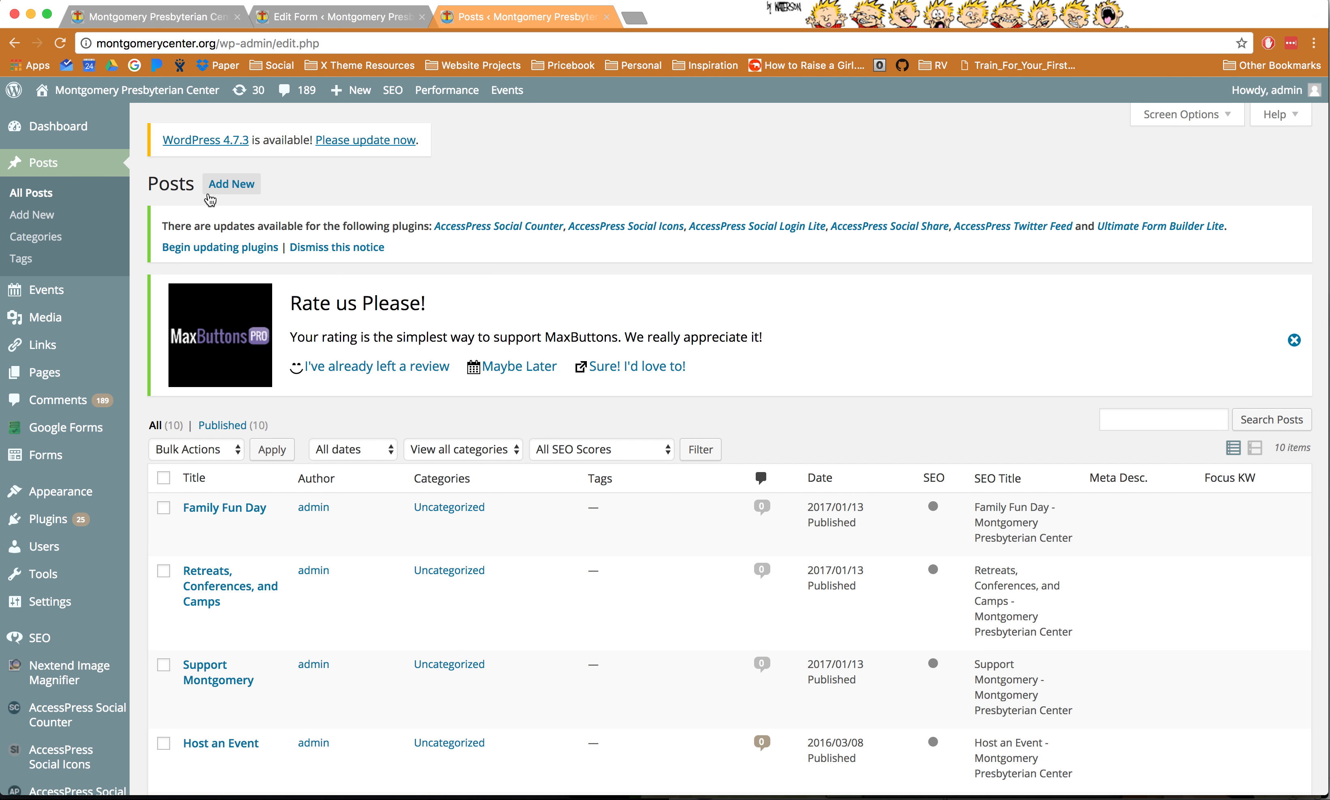
pyautogui.scroll(-10, 431, 530)
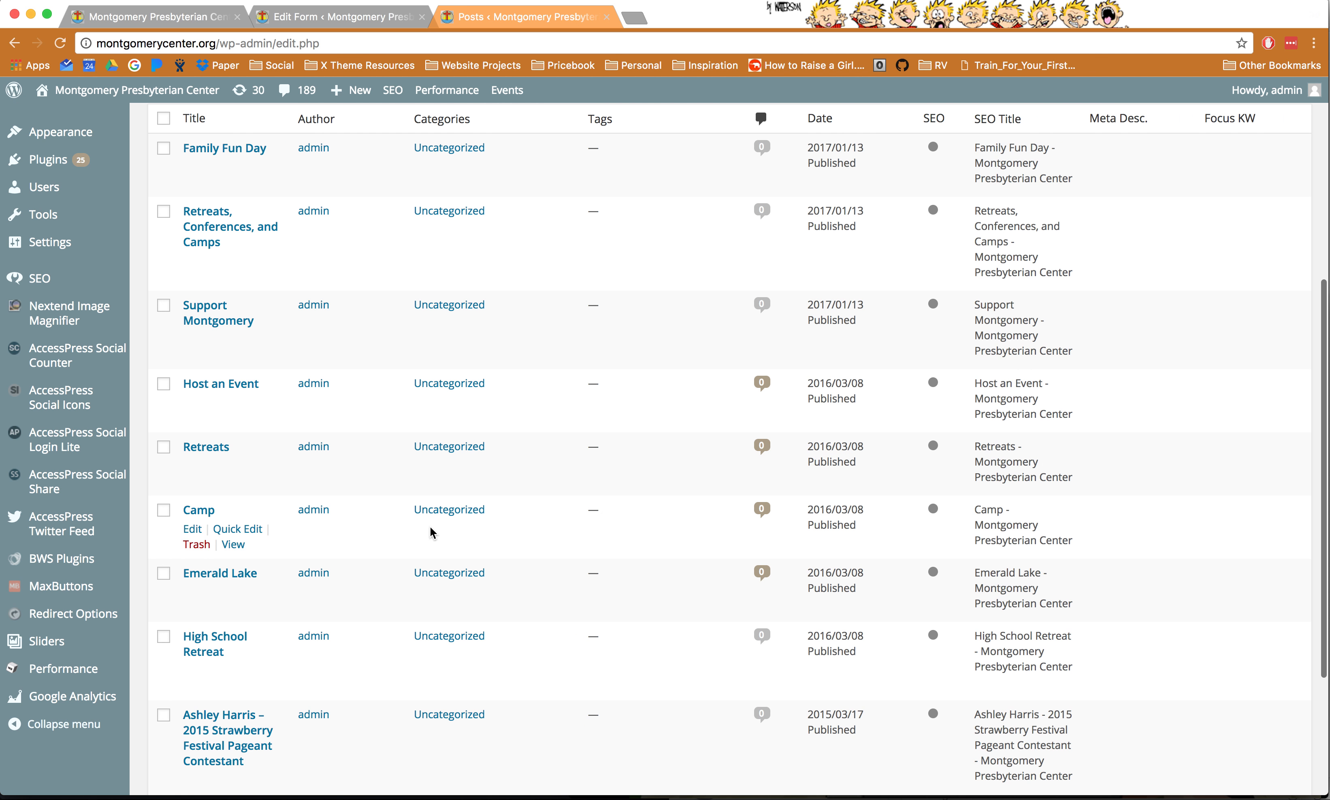
pyautogui.scroll(-2, 431, 531)
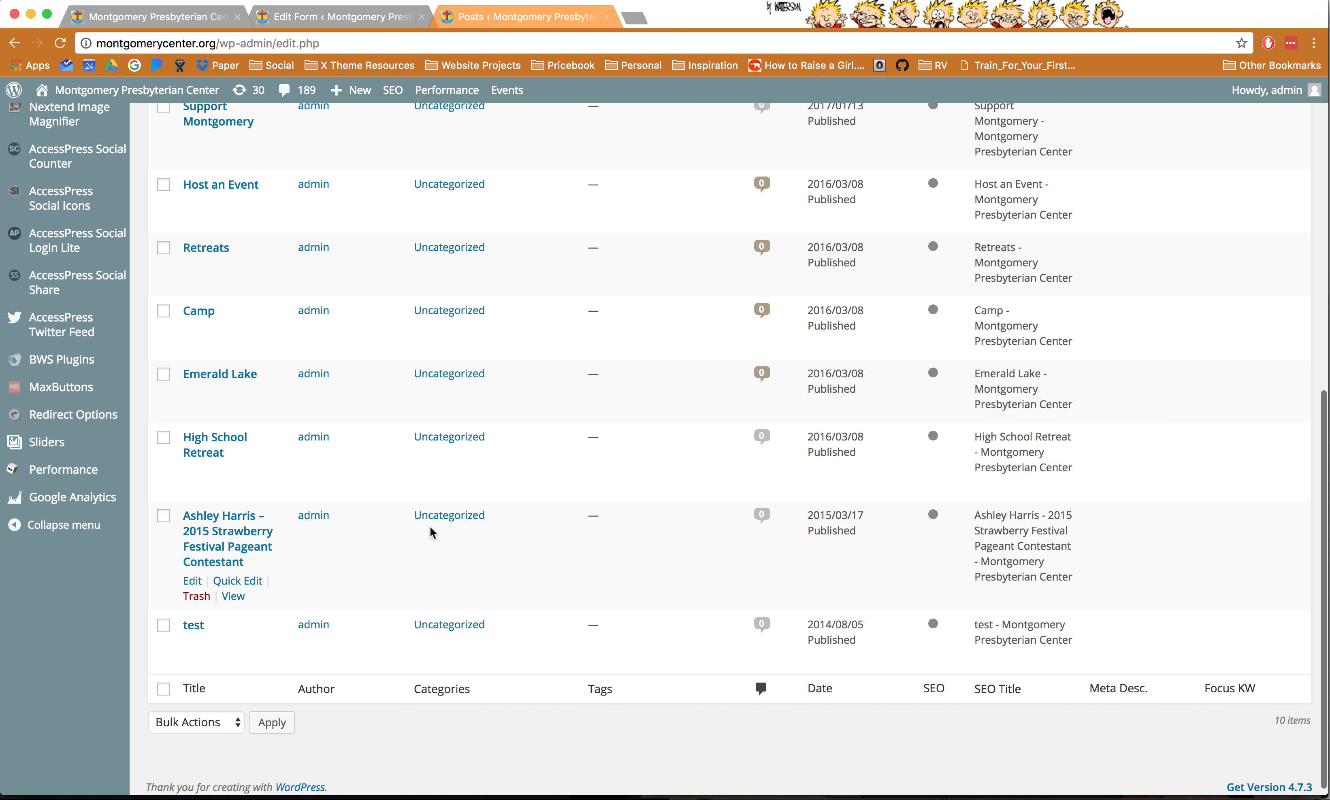
pyautogui.scroll(5, 431, 529)
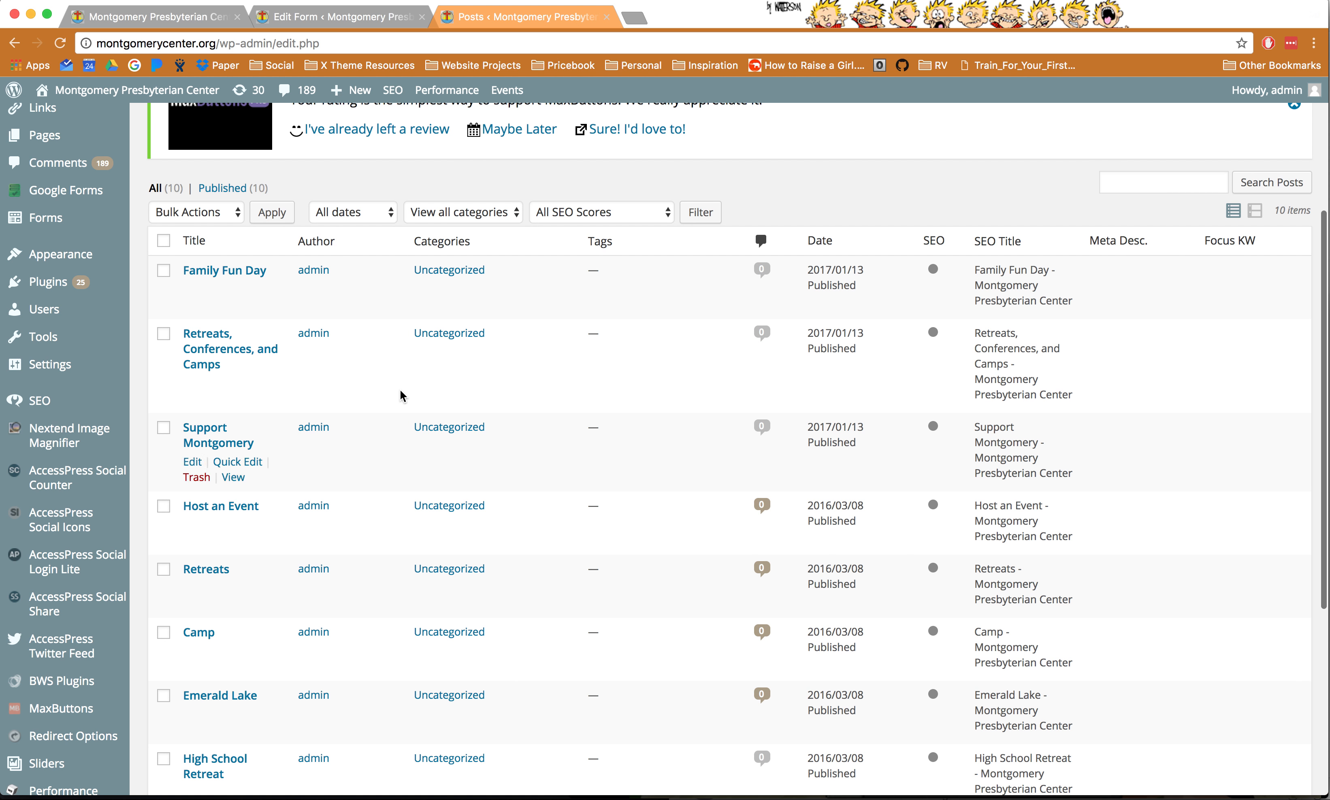
pyautogui.scroll(-6, 402, 396)
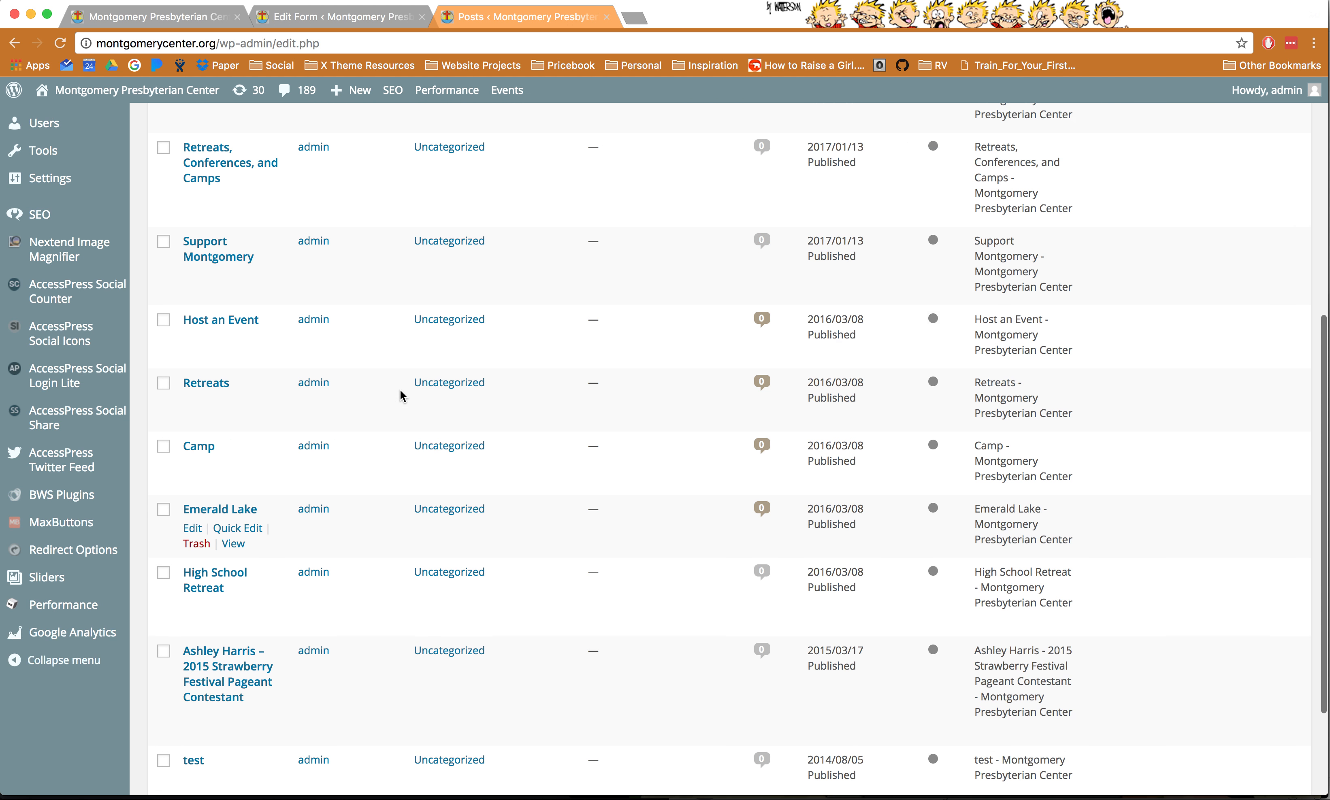
pyautogui.scroll(10, 402, 396)
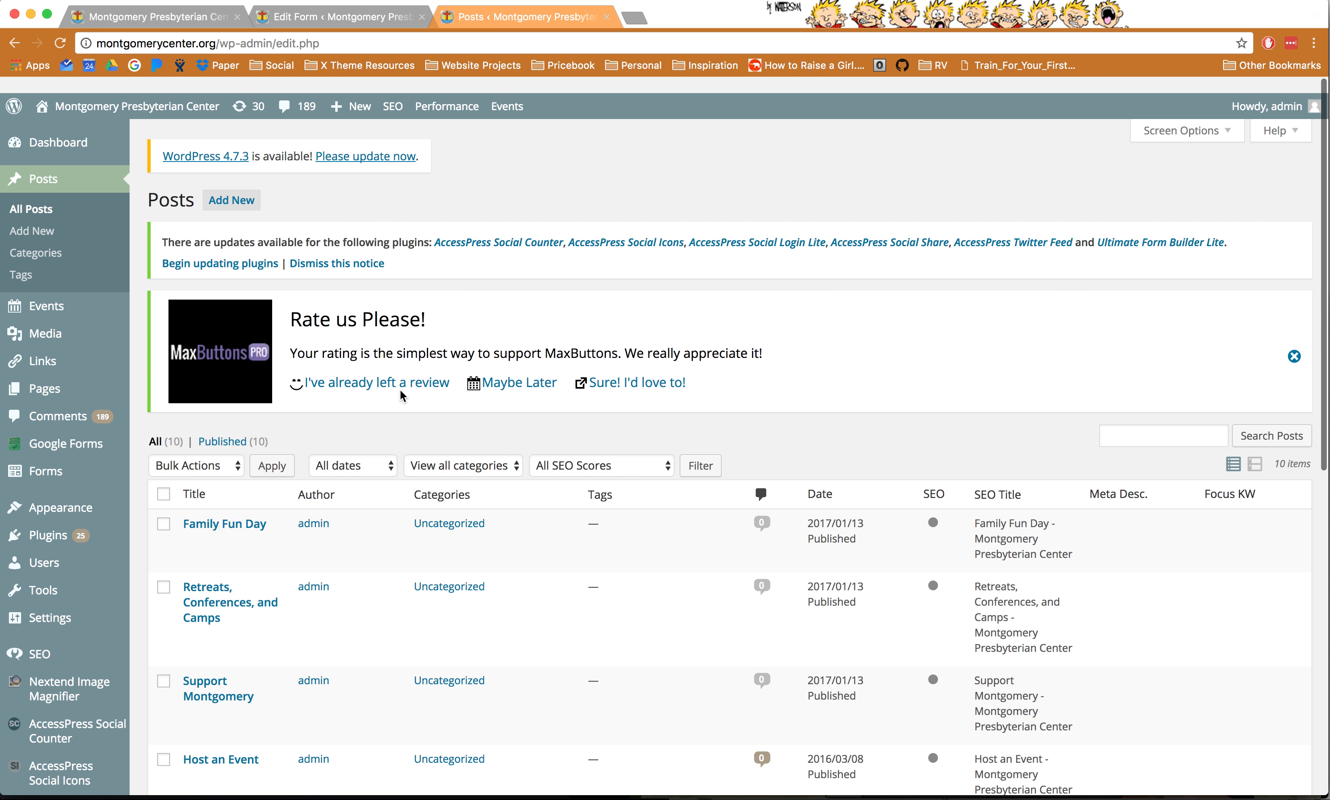
pyautogui.click(65, 373)
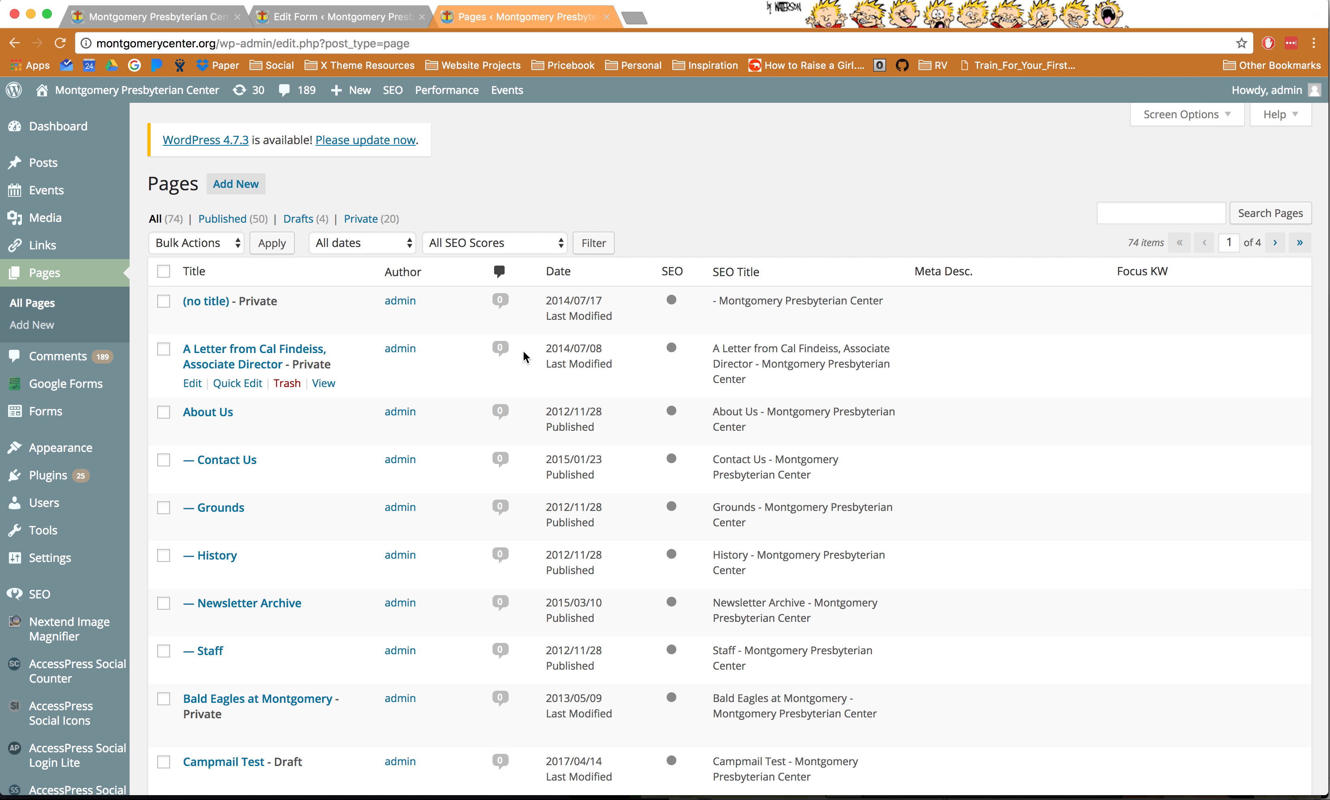
# - Check the live site's home page, then return to the admin Pages list
pyautogui.click(202, 22)
pyautogui.scroll(10, 639, 403)
pyautogui.scroll(3, 638, 402)
pyautogui.scroll(-15, 702, 432)
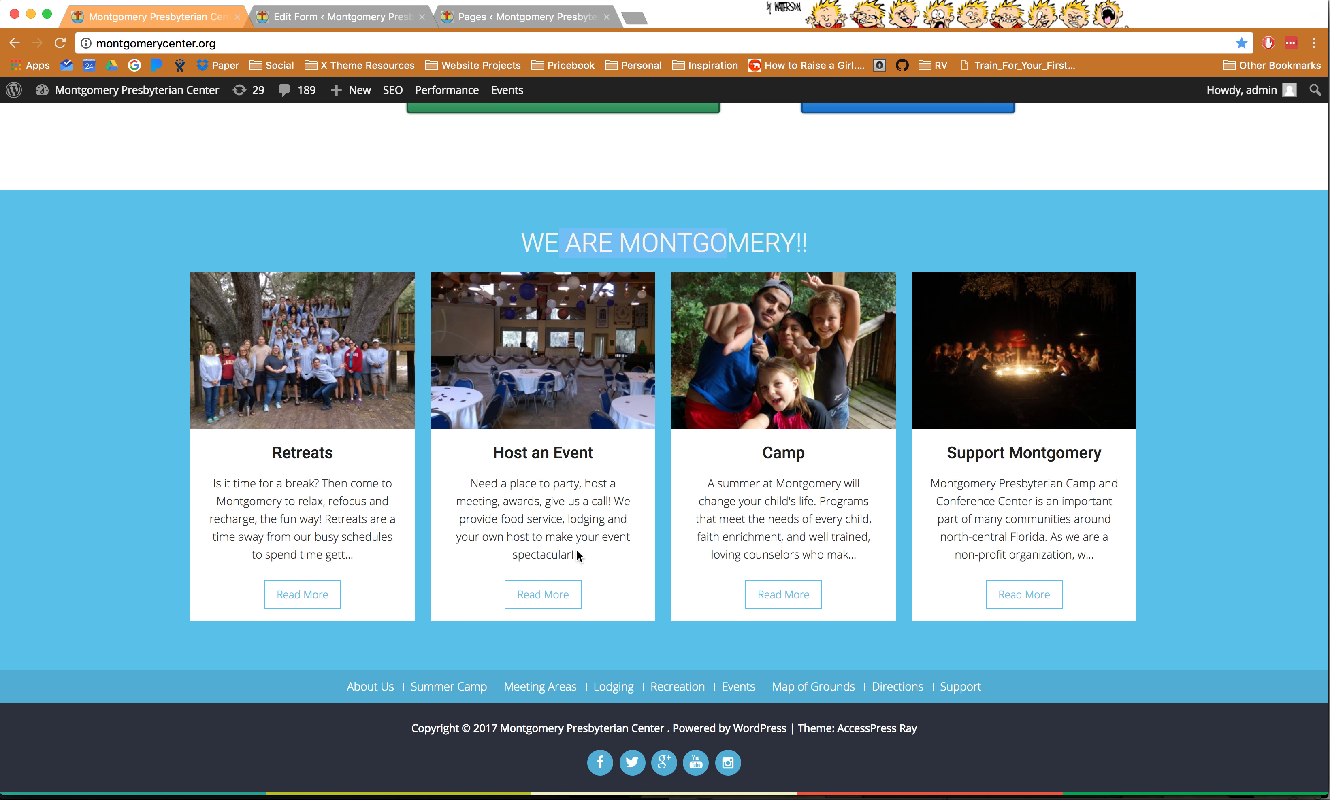
pyautogui.scroll(20, 565, 475)
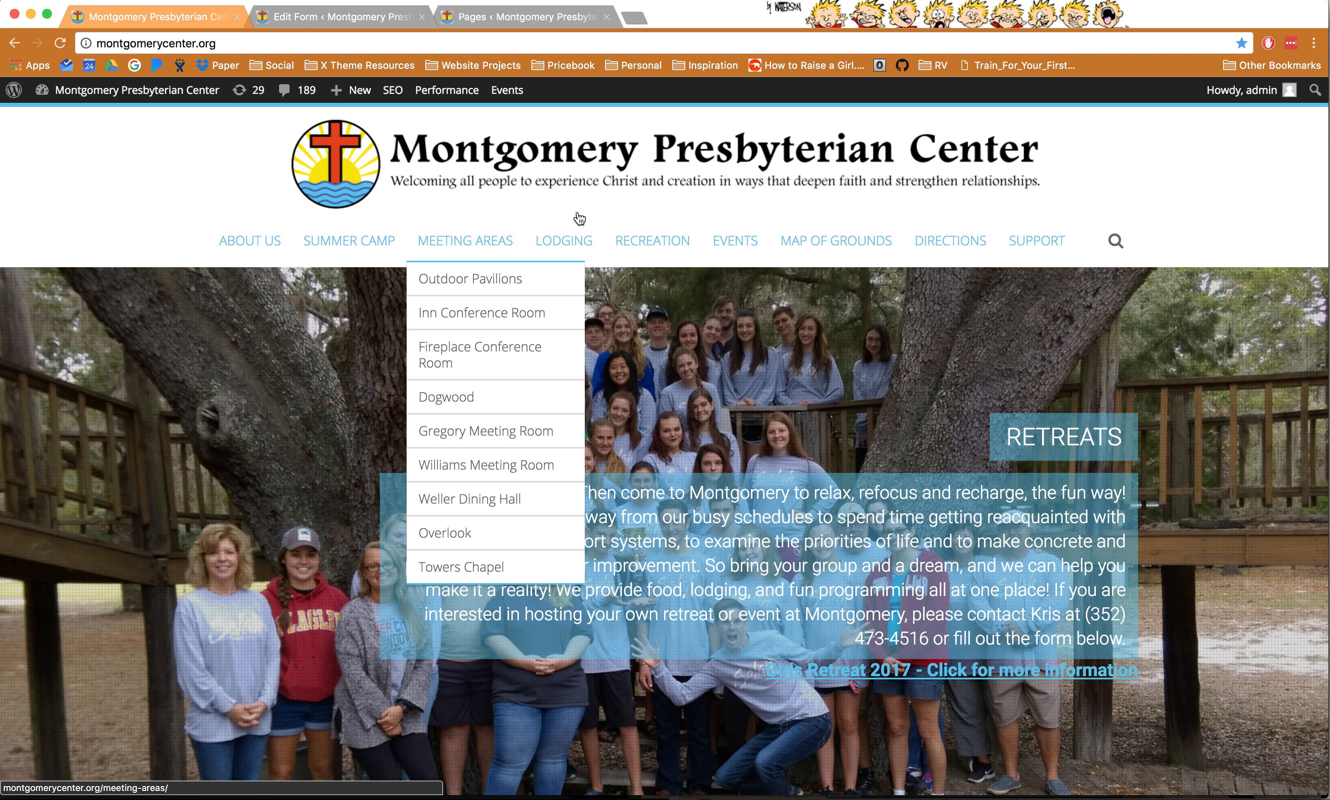
pyautogui.click(520, 18)
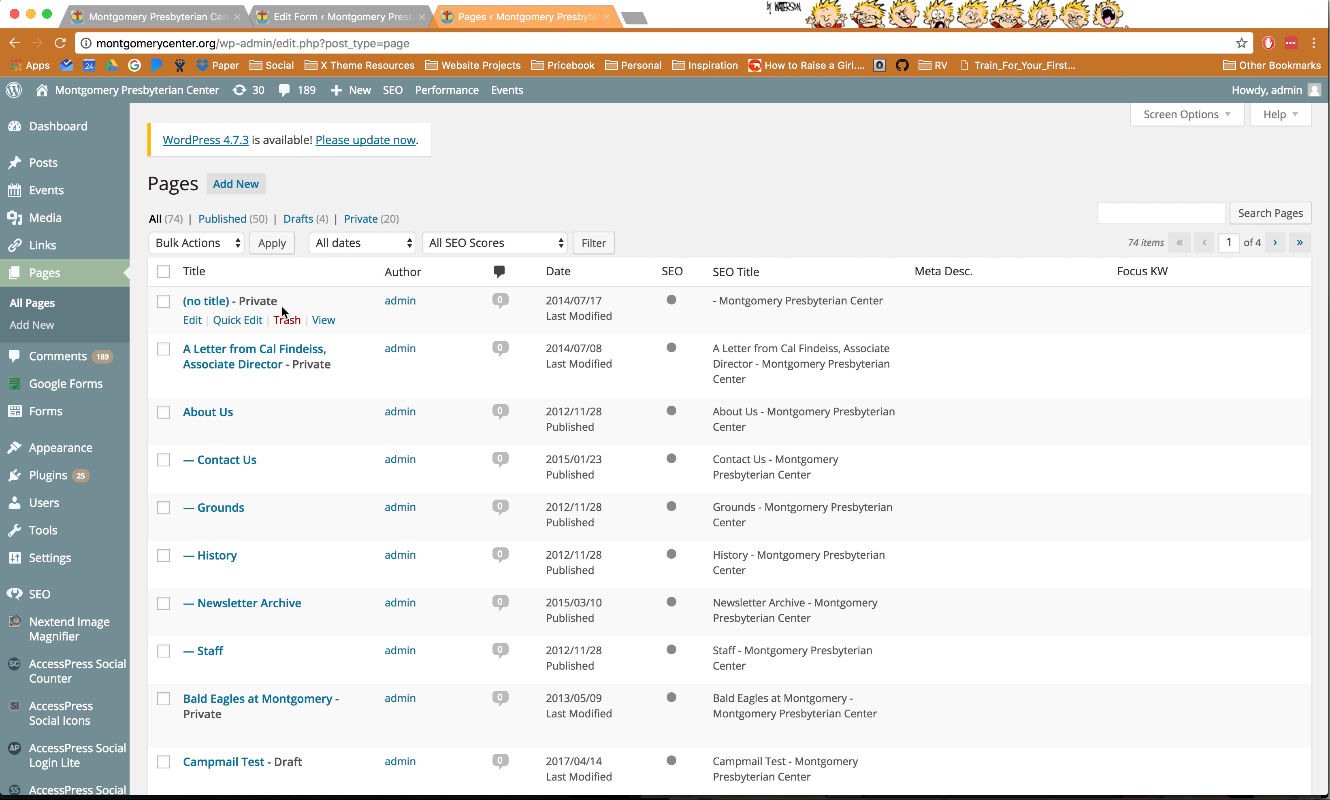
# - Search the pages for 'cal', then start a new blank page
pyautogui.click(1131, 214)
pyautogui.write('cal')
pyautogui.click(1252, 215)
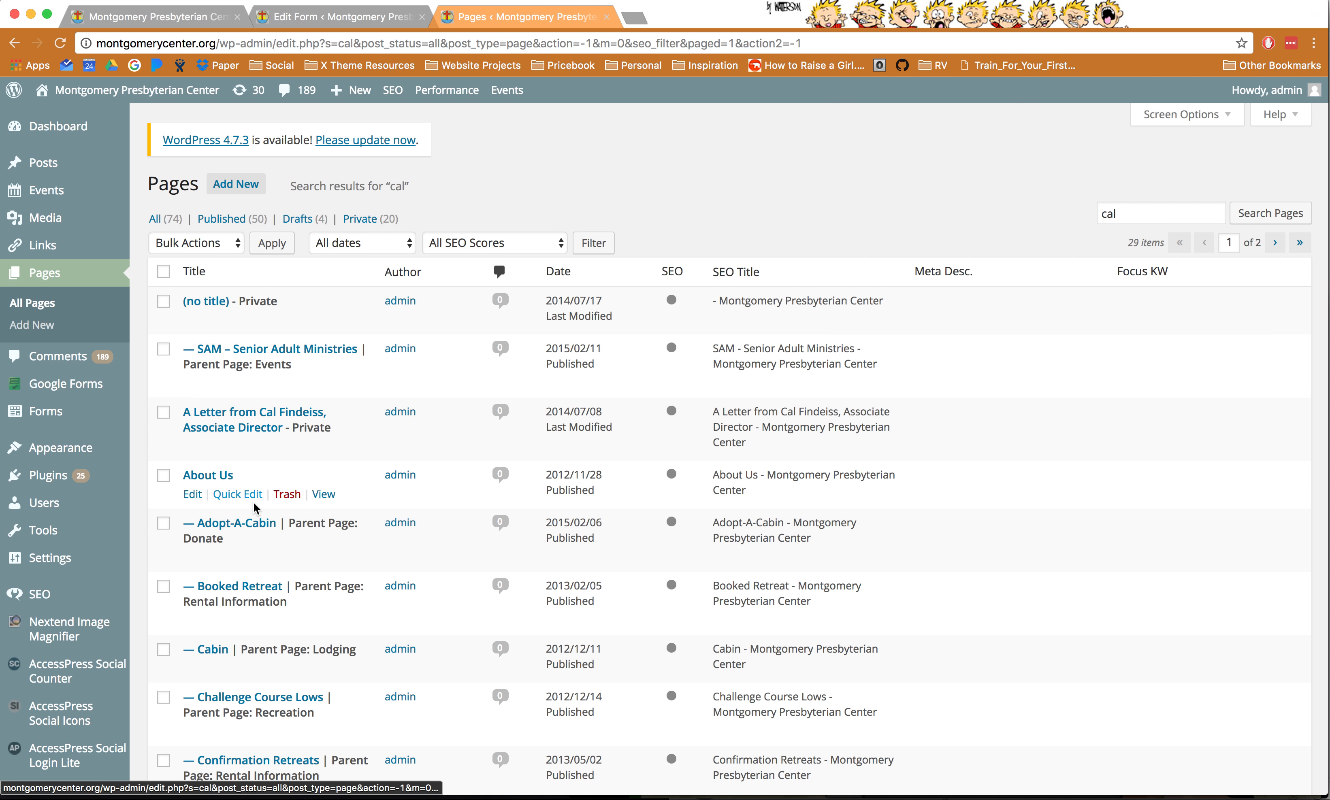
pyautogui.scroll(-4, 256, 486)
pyautogui.scroll(-12, 257, 507)
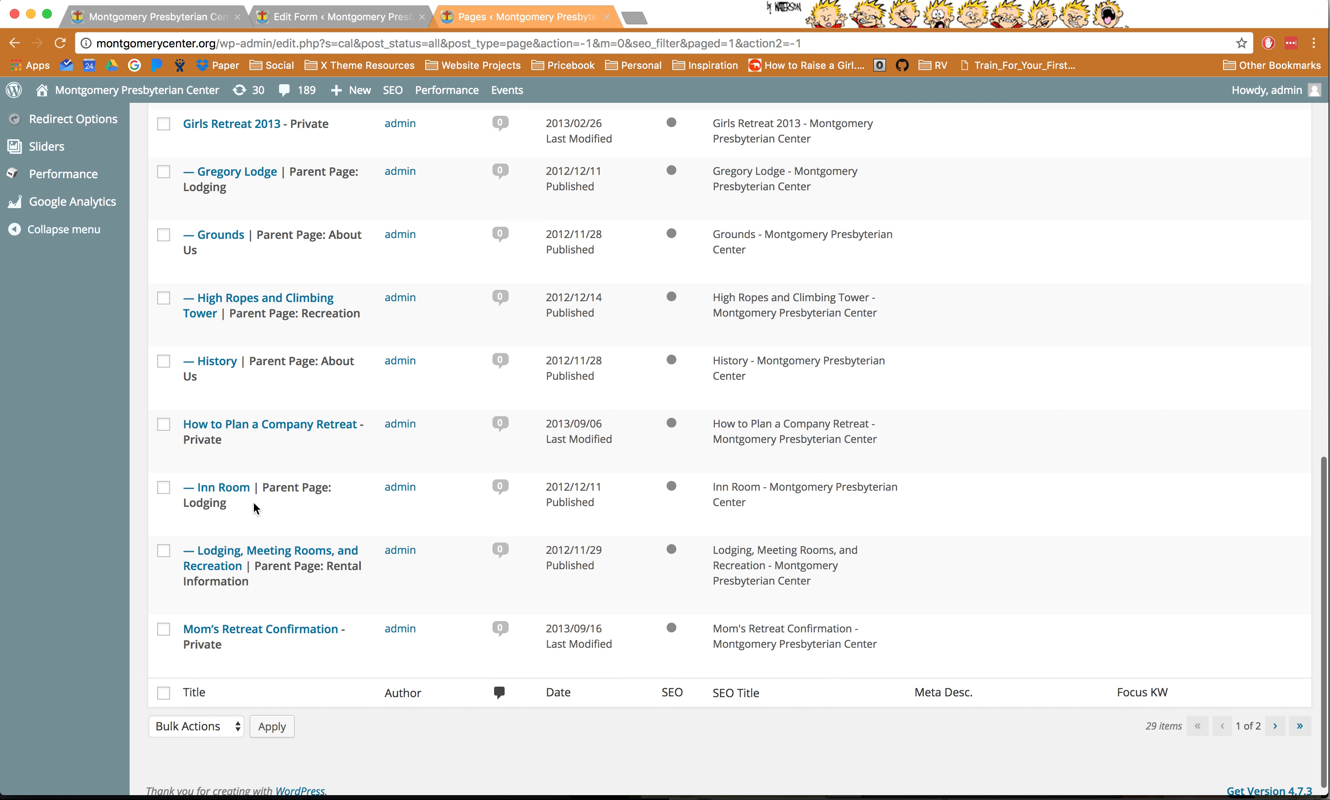
pyautogui.scroll(15, 256, 508)
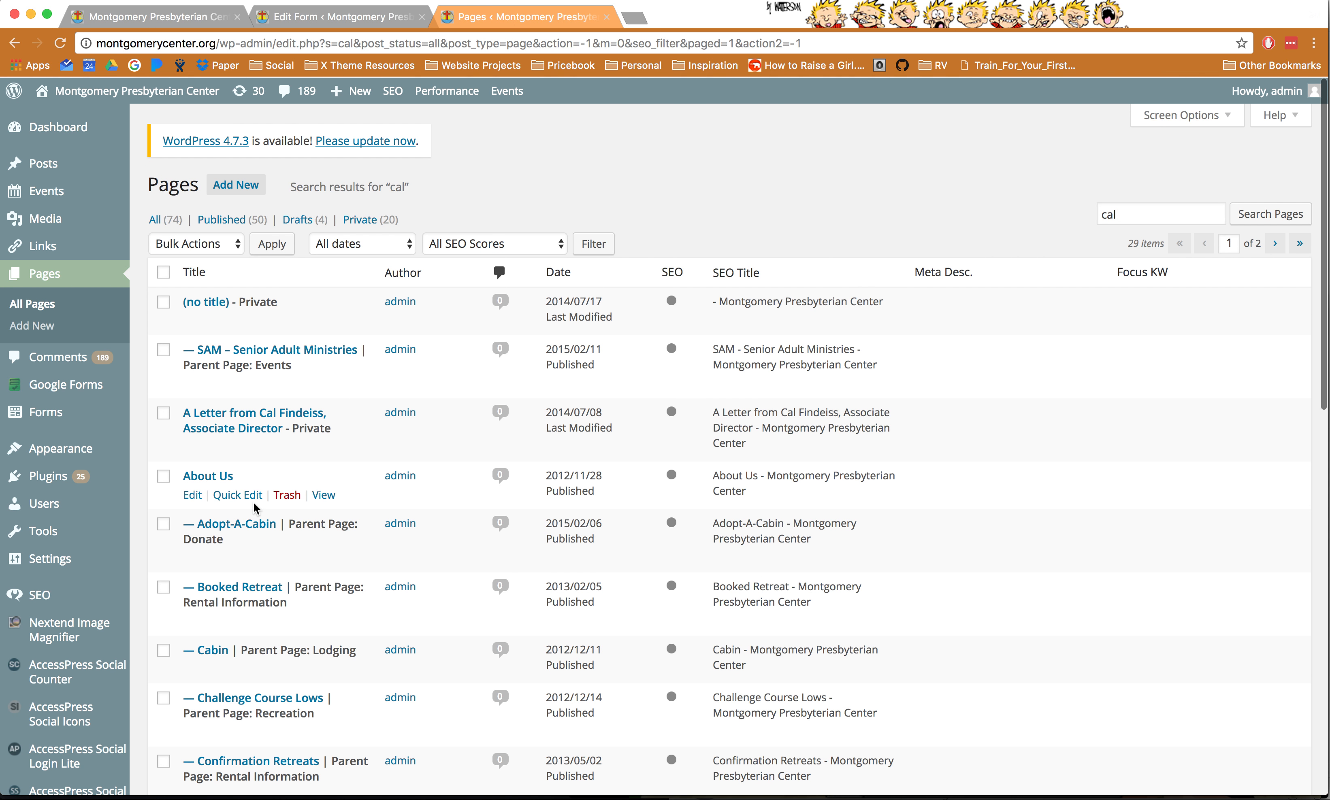
pyautogui.click(237, 184)
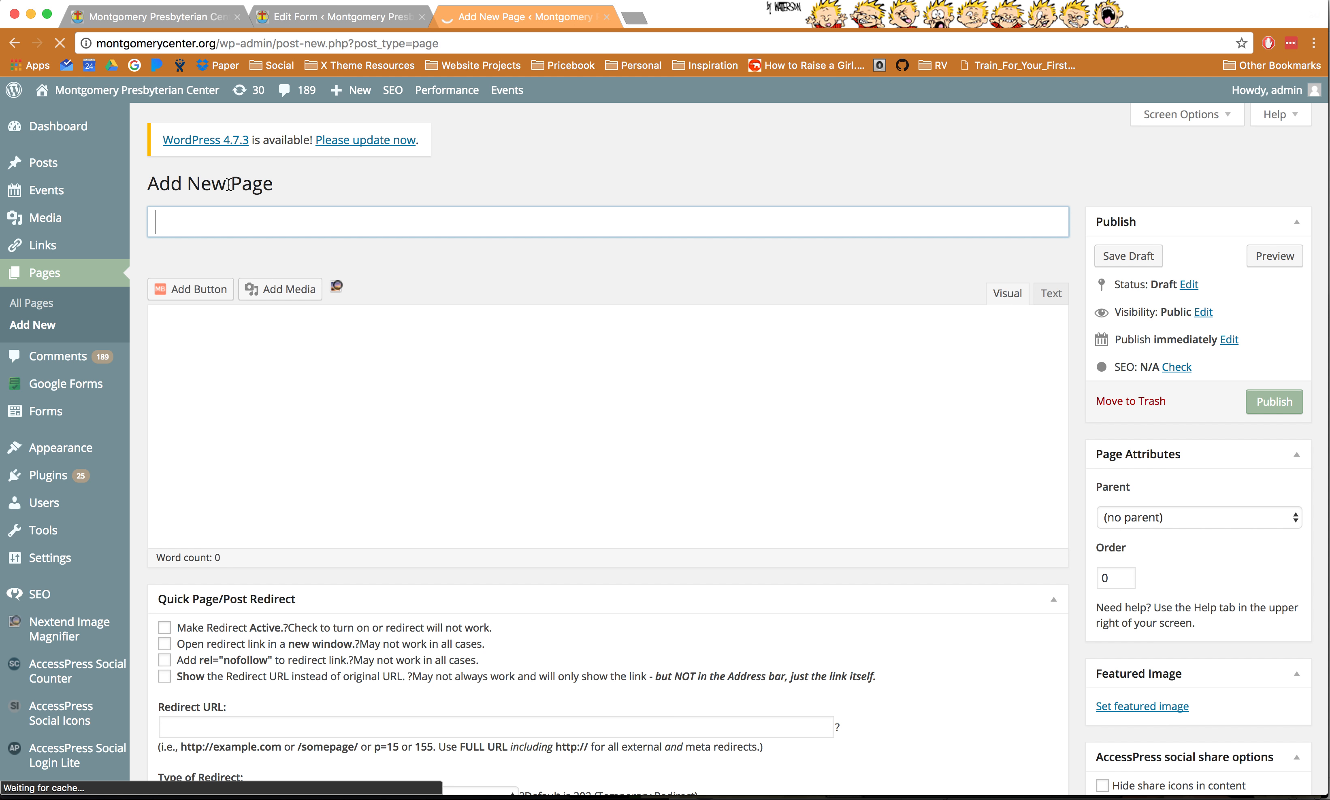
# - Title the new page 'Camper Mail Form'
pyautogui.click(182, 222)
pyautogui.write('Camper Mail Fmor')
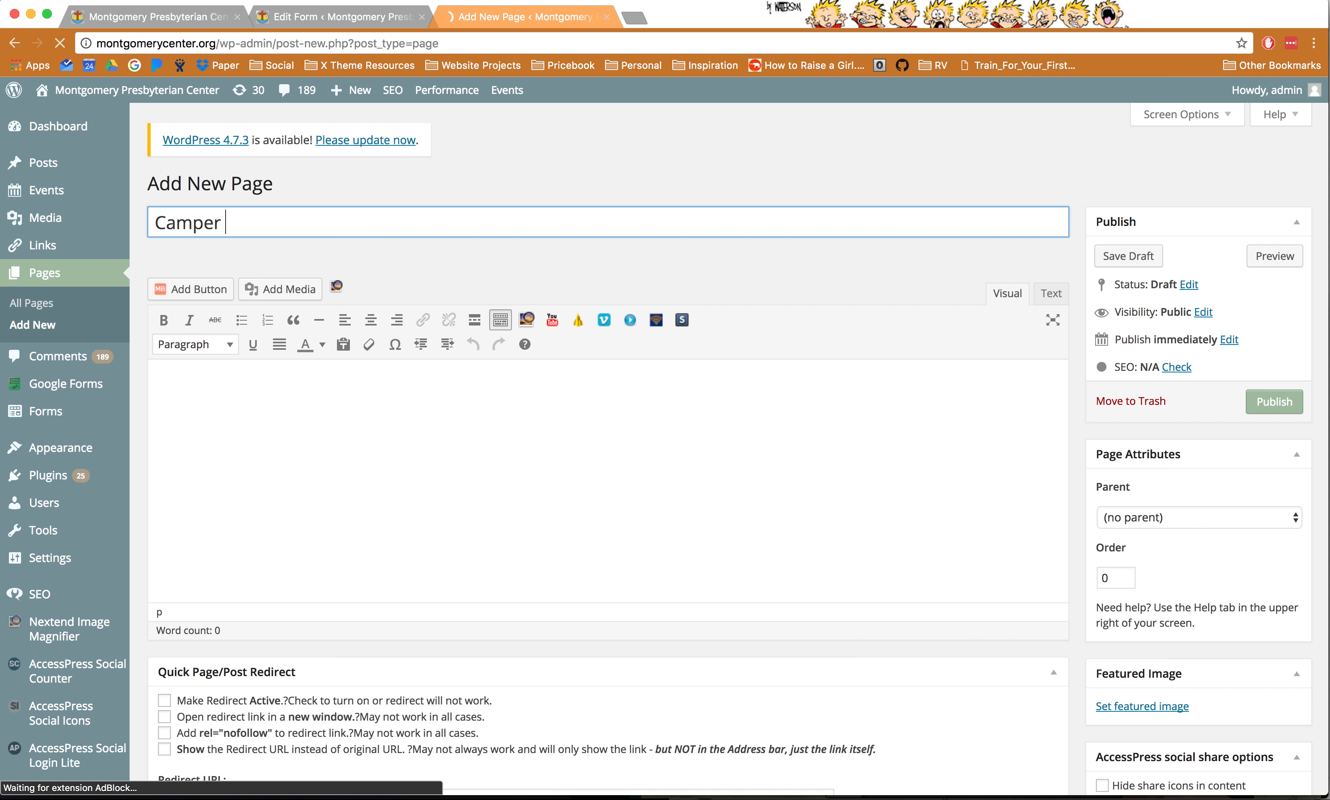
pyautogui.press('BackSpace')
pyautogui.press('BackSpace')
pyautogui.press('BackSpace')
pyautogui.write('orm')
# - Paste the [ufbl form_id="3"] shortcode into the page body and preview the page
pyautogui.click(177, 441)
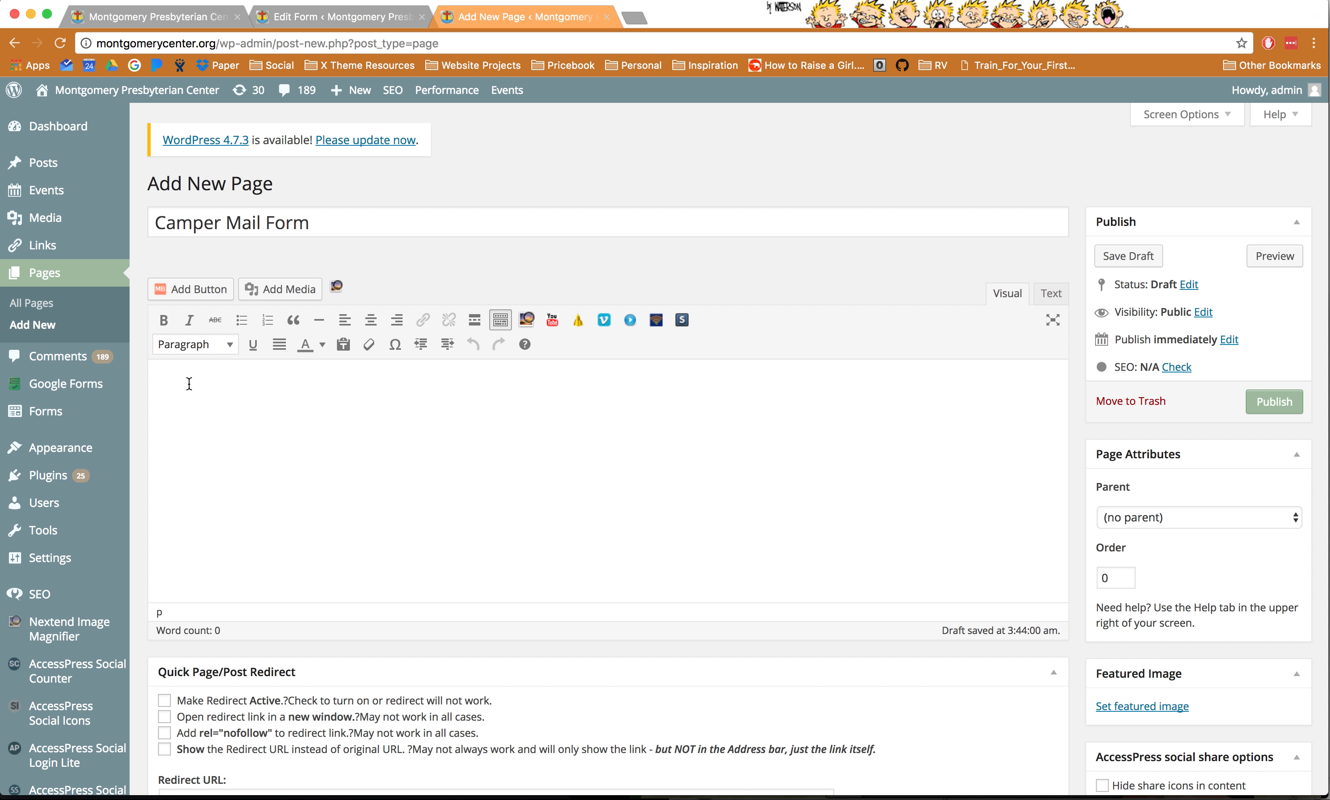
pyautogui.write('[ufbl form_id="3"]')
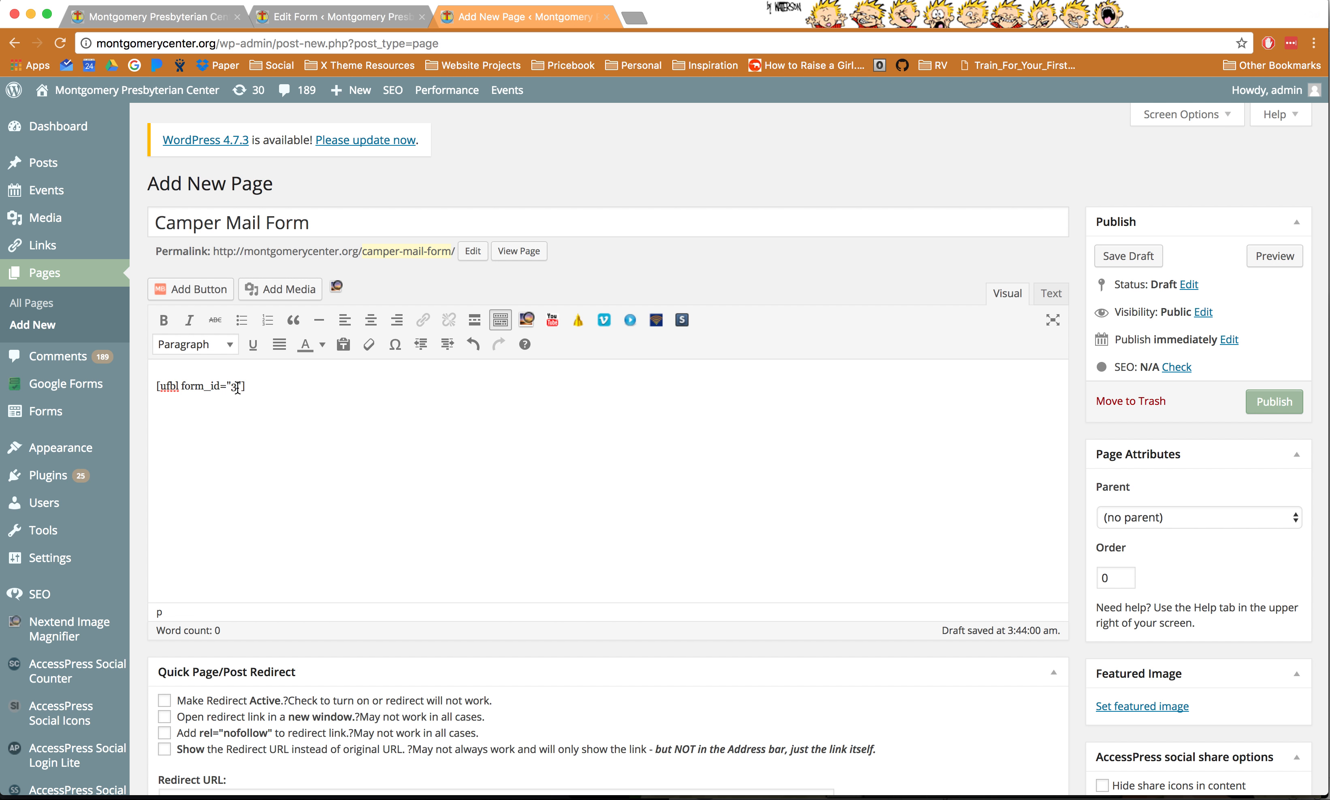
pyautogui.moveTo(265, 386); pyautogui.dragTo(148, 387)
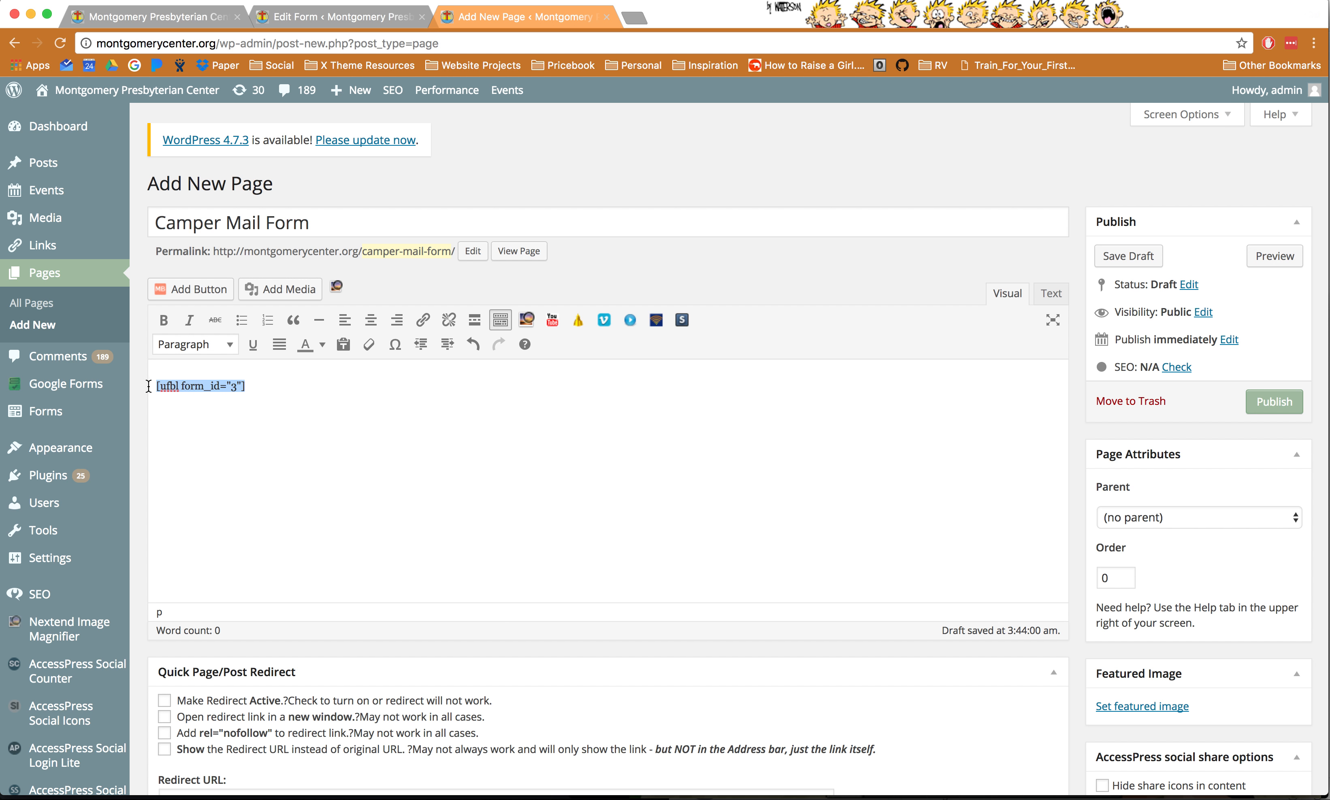
pyautogui.click(400, 382)
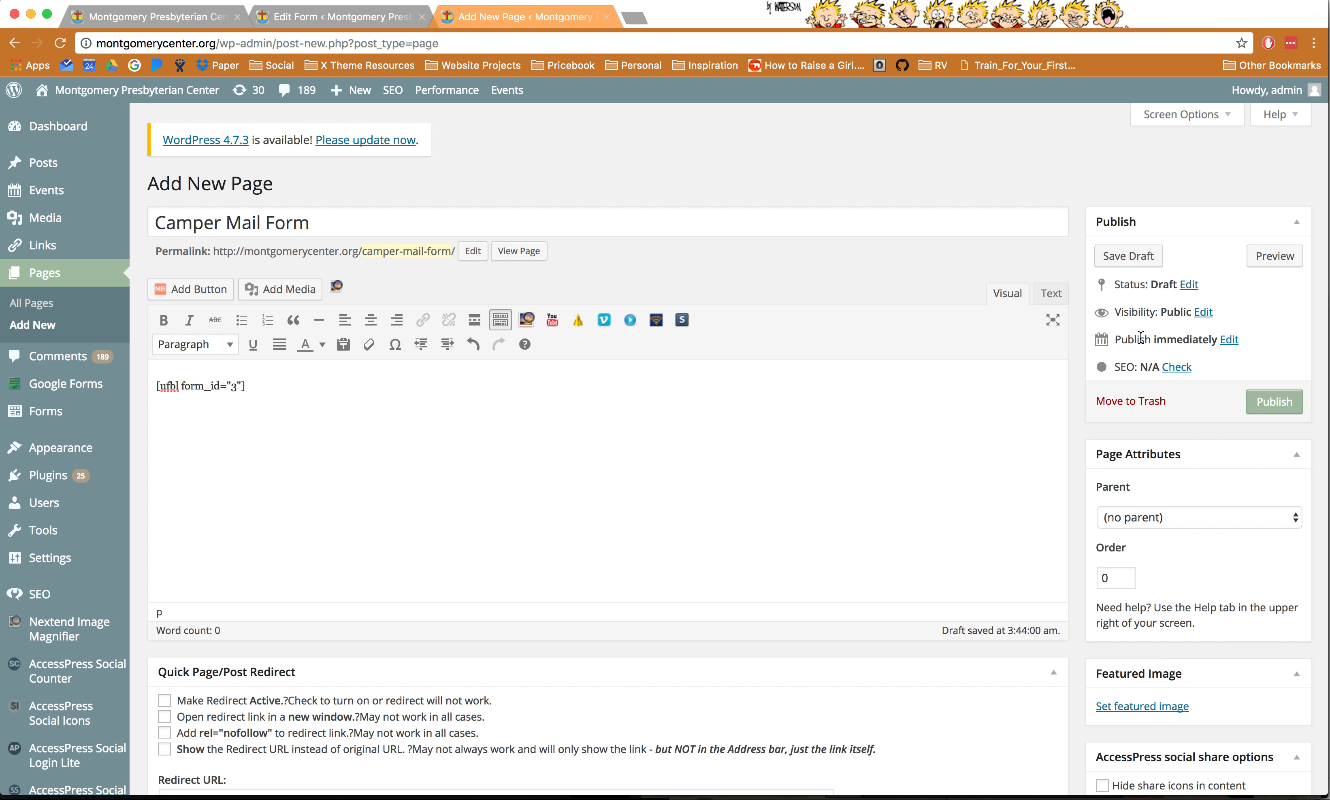
pyautogui.click(1273, 258)
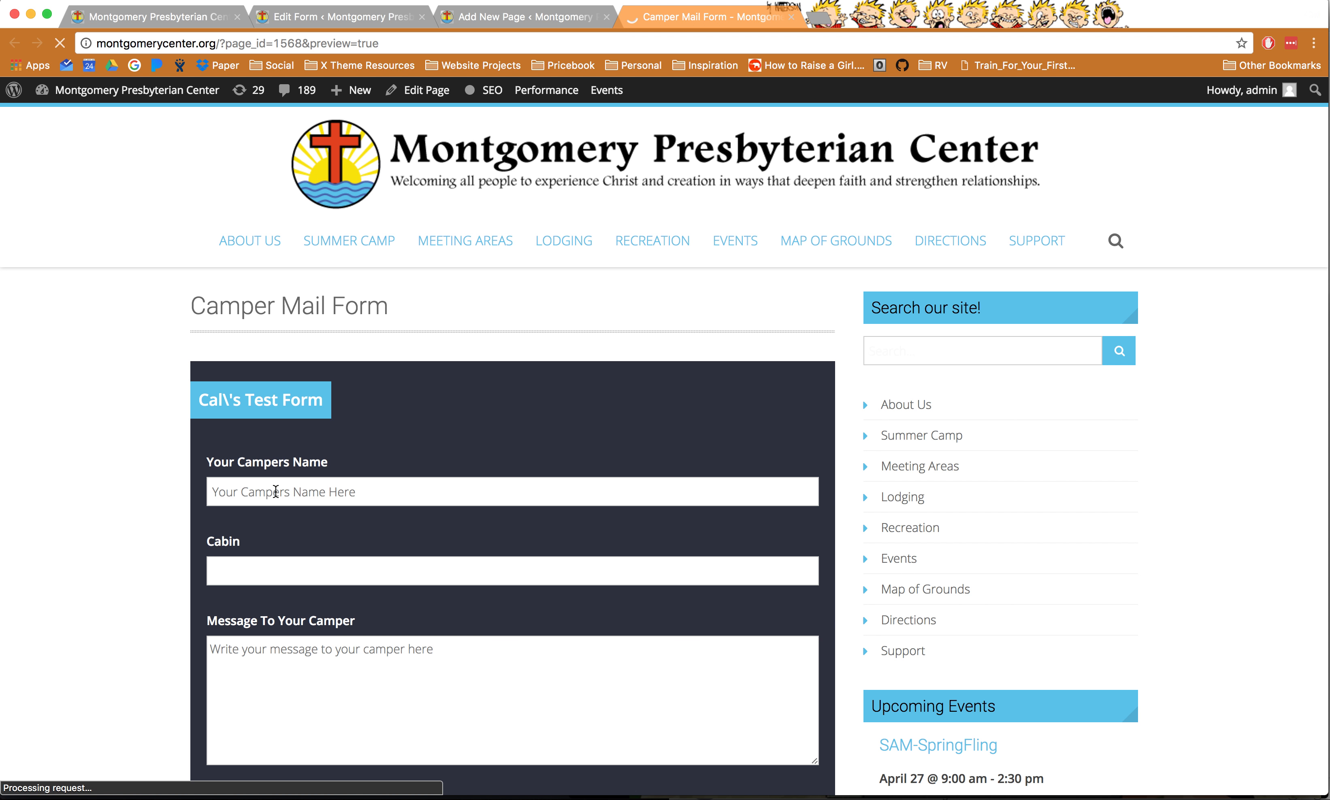
# - Submit the empty previewed form and check its required-field error messages
pyautogui.click(256, 567)
pyautogui.click(304, 665)
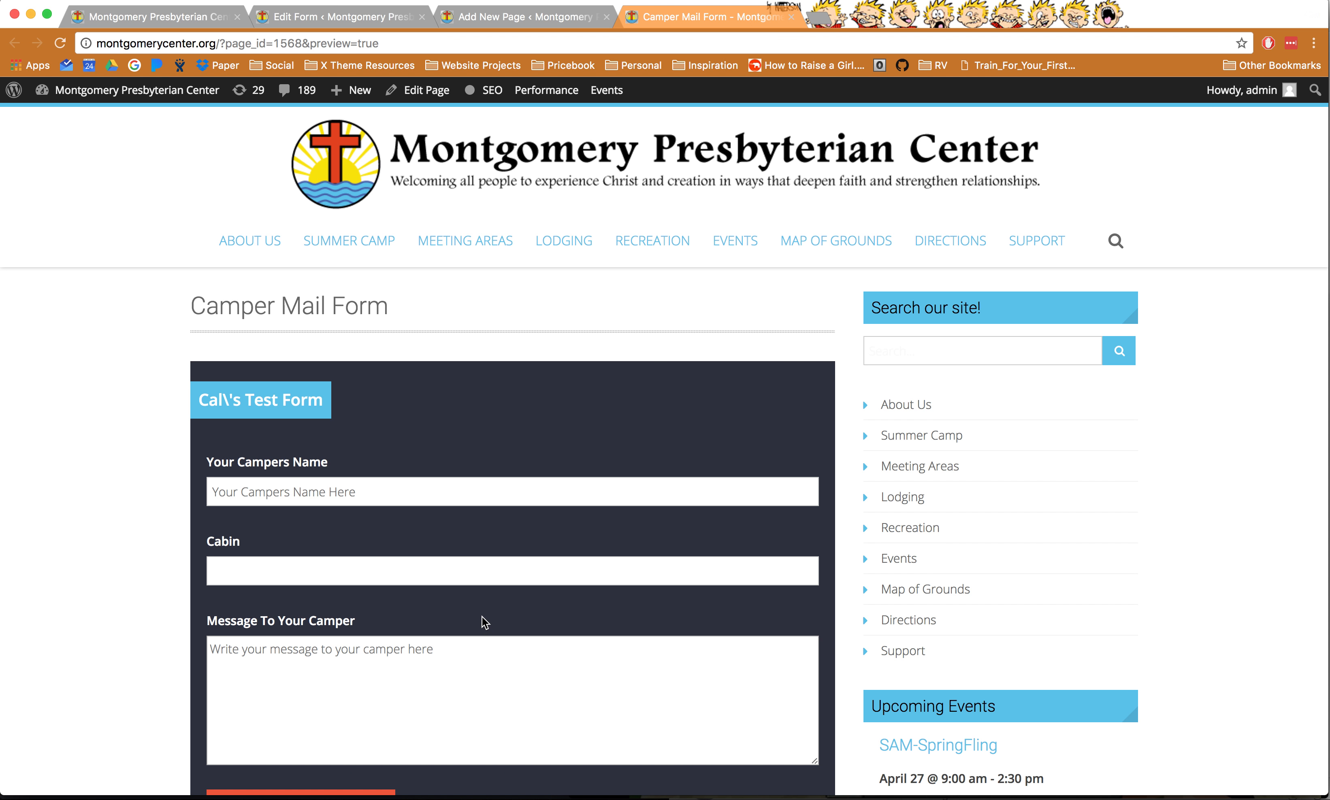
pyautogui.scroll(-3, 481, 616)
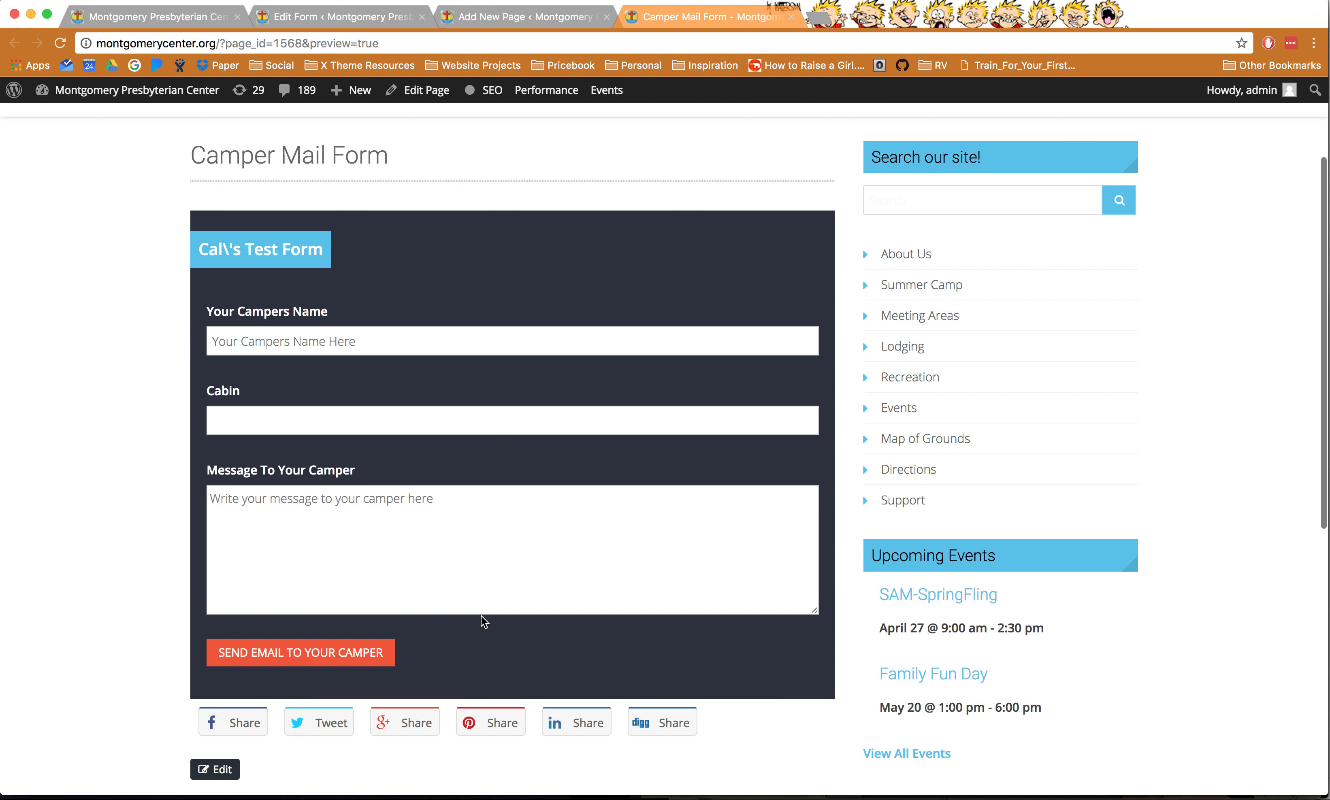
pyautogui.click(263, 663)
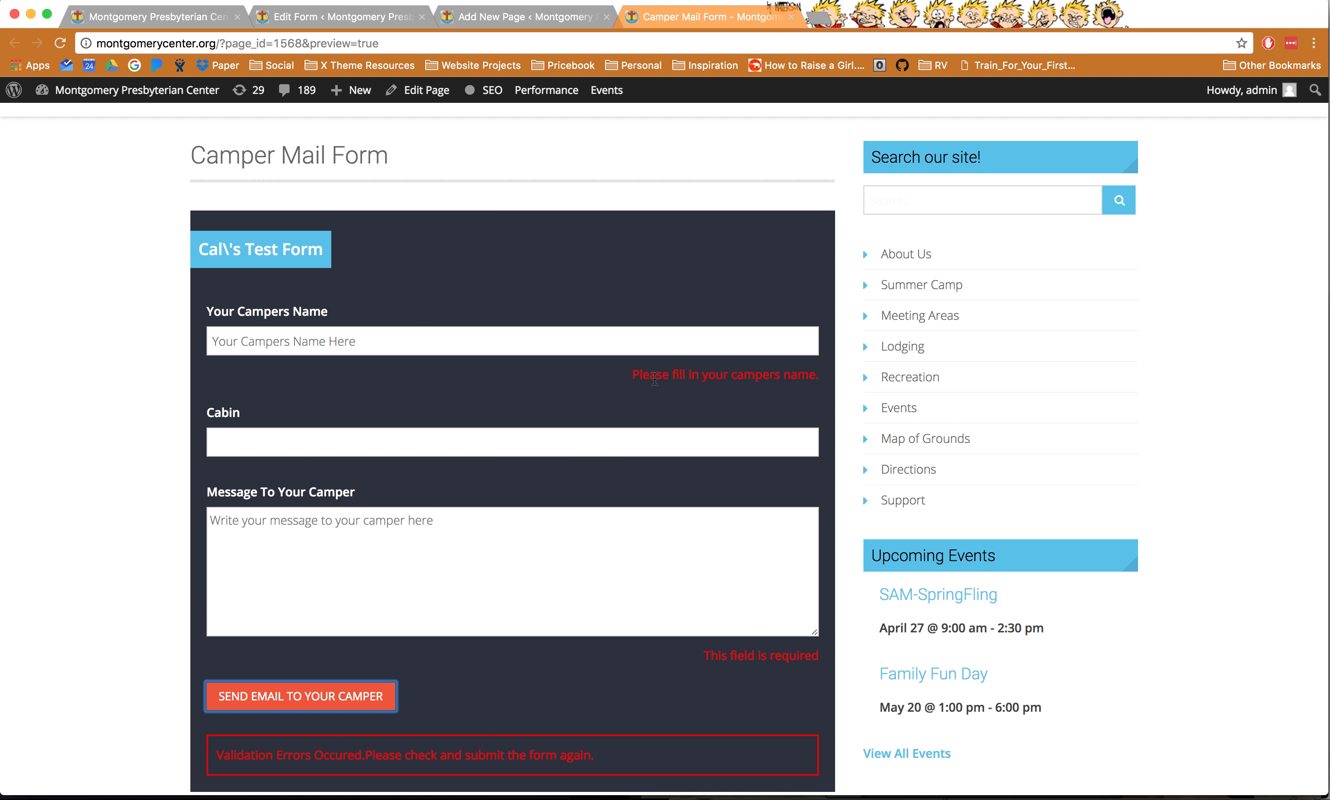
pyautogui.moveTo(655, 379); pyautogui.dragTo(784, 375)
pyautogui.moveTo(727, 656); pyautogui.dragTo(792, 657)
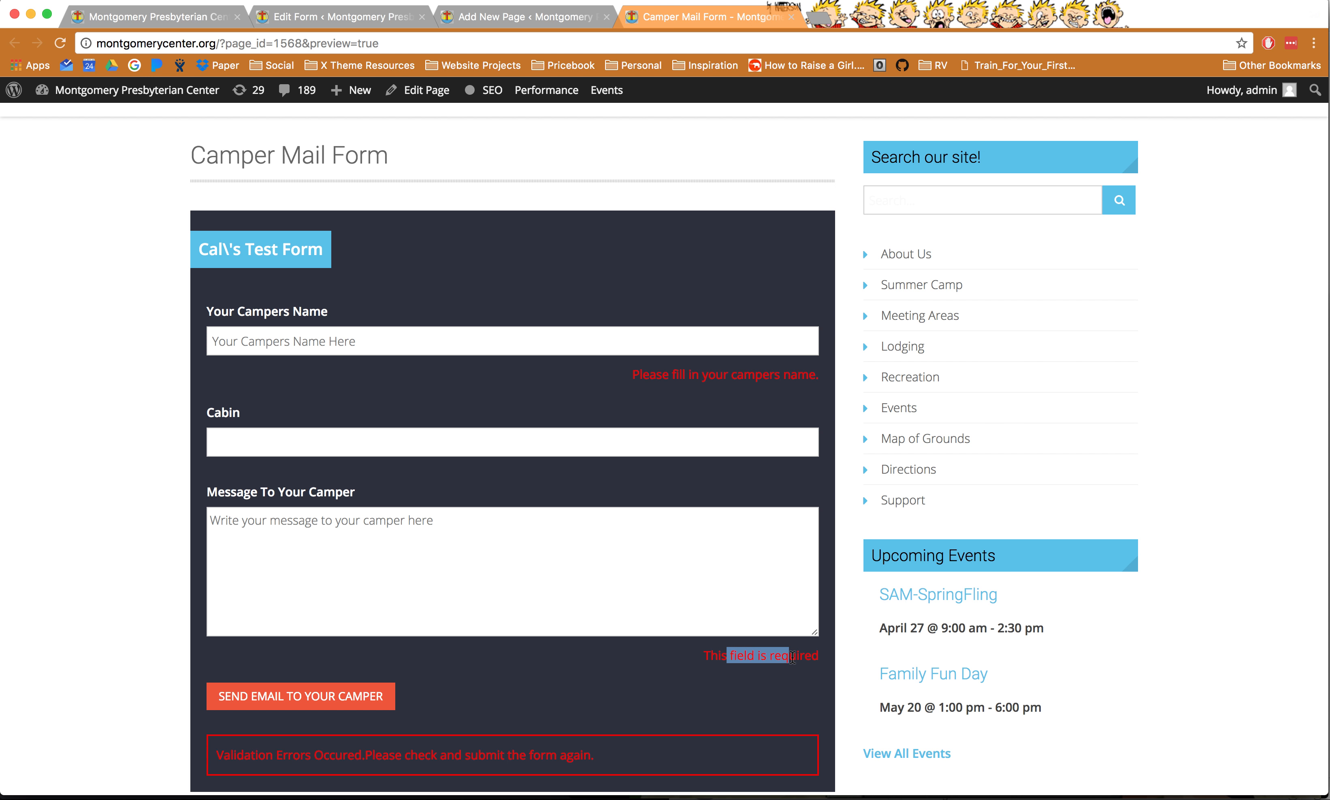
pyautogui.moveTo(243, 756); pyautogui.dragTo(594, 759)
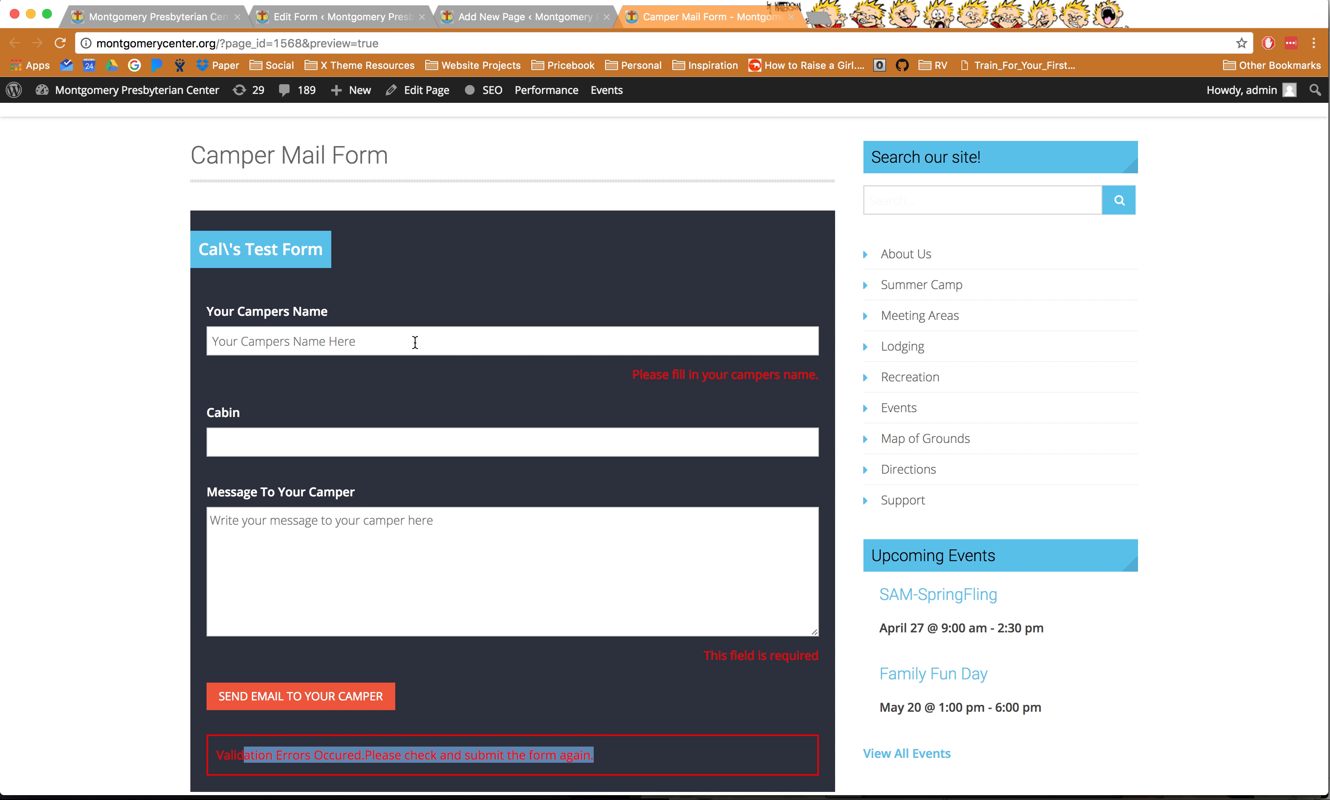
# - Fill the camper name and message fields with sample text, then save the page as a draft
pyautogui.click(405, 337)
pyautogui.write('asdfasdfasdfasdf')
pyautogui.click(327, 523)
pyautogui.write('asdfadfas')
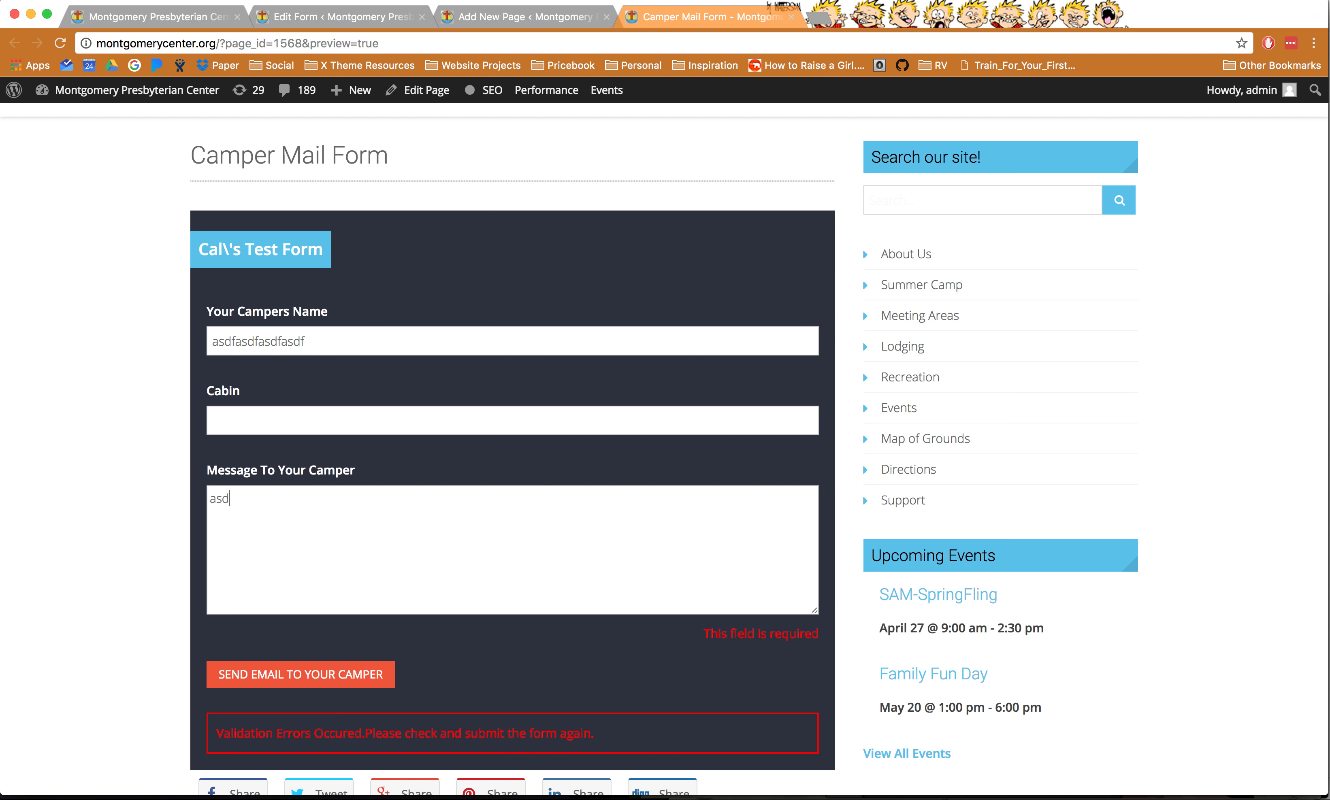
pyautogui.write('dfasdfdasf')
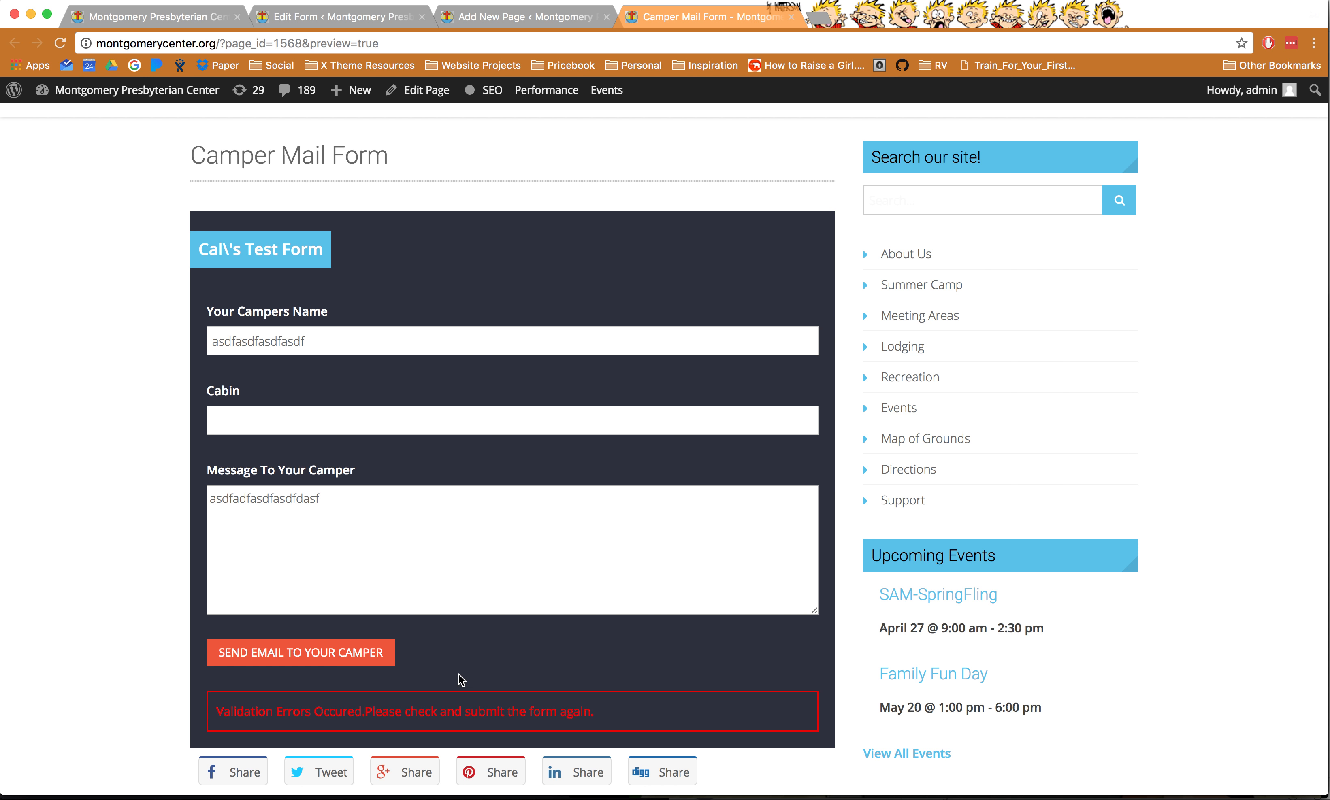
pyautogui.scroll(3, 463, 602)
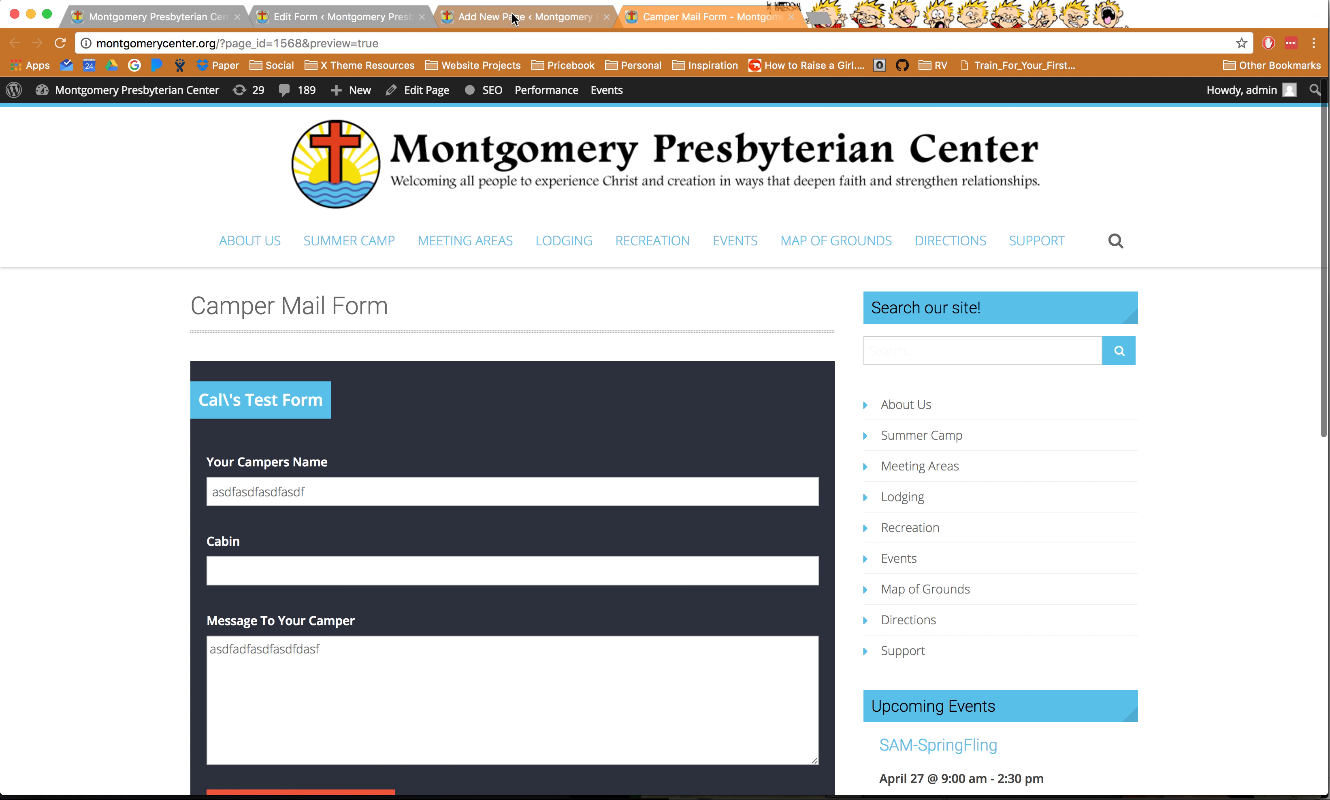
pyautogui.hotkey('ctrl', 'shift', 'Tab')
pyautogui.click(1128, 256)
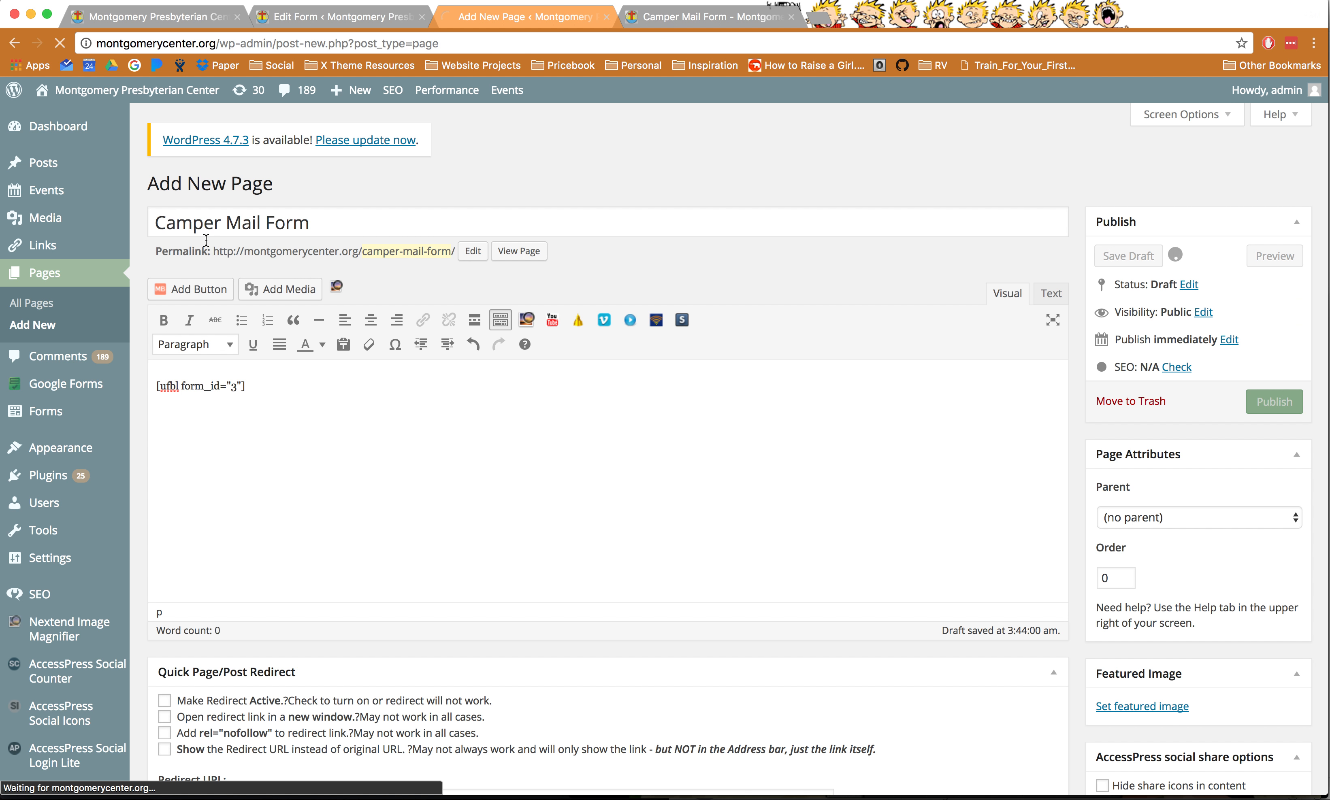
# - Open the Ultimate Form Builder forms list, then switch to the site's homepage tab
pyautogui.moveTo(194, 224); pyautogui.dragTo(292, 223)
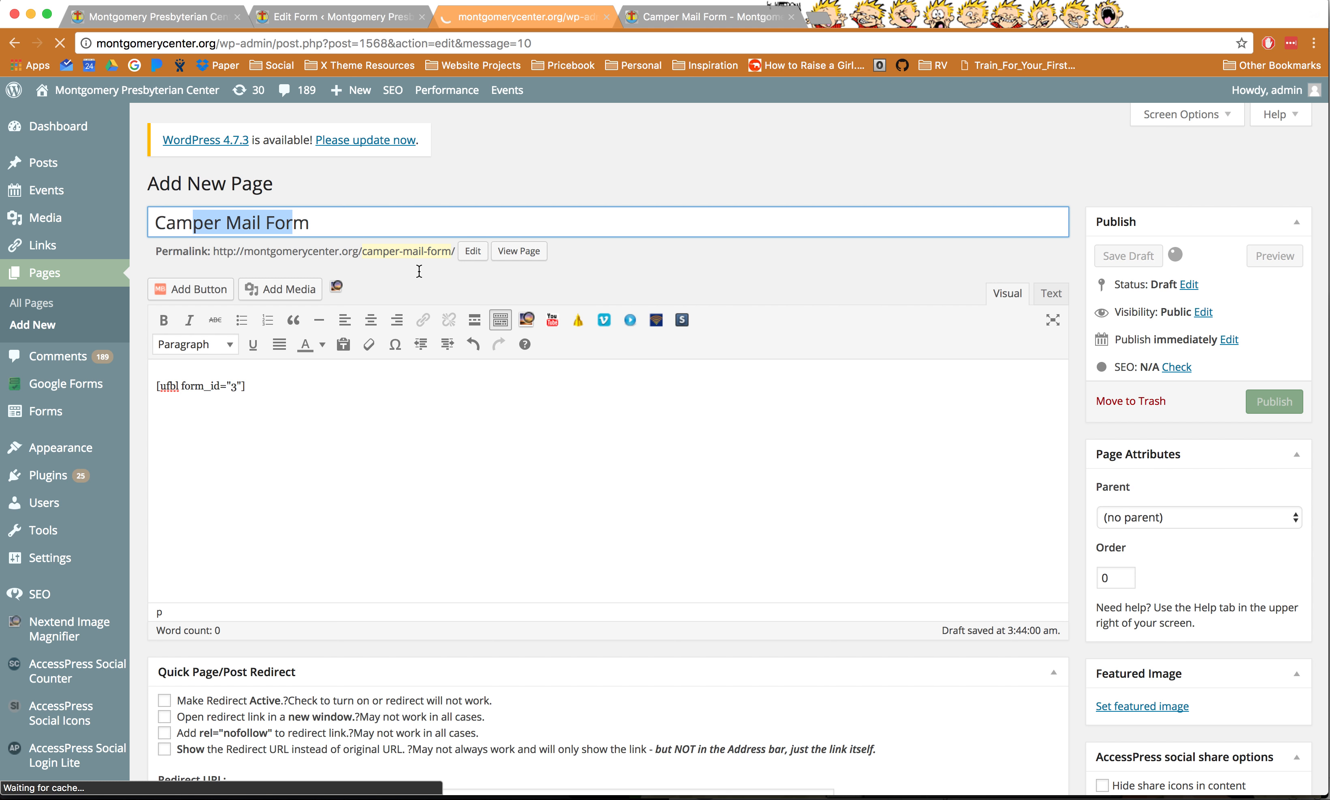
pyautogui.click(324, 16)
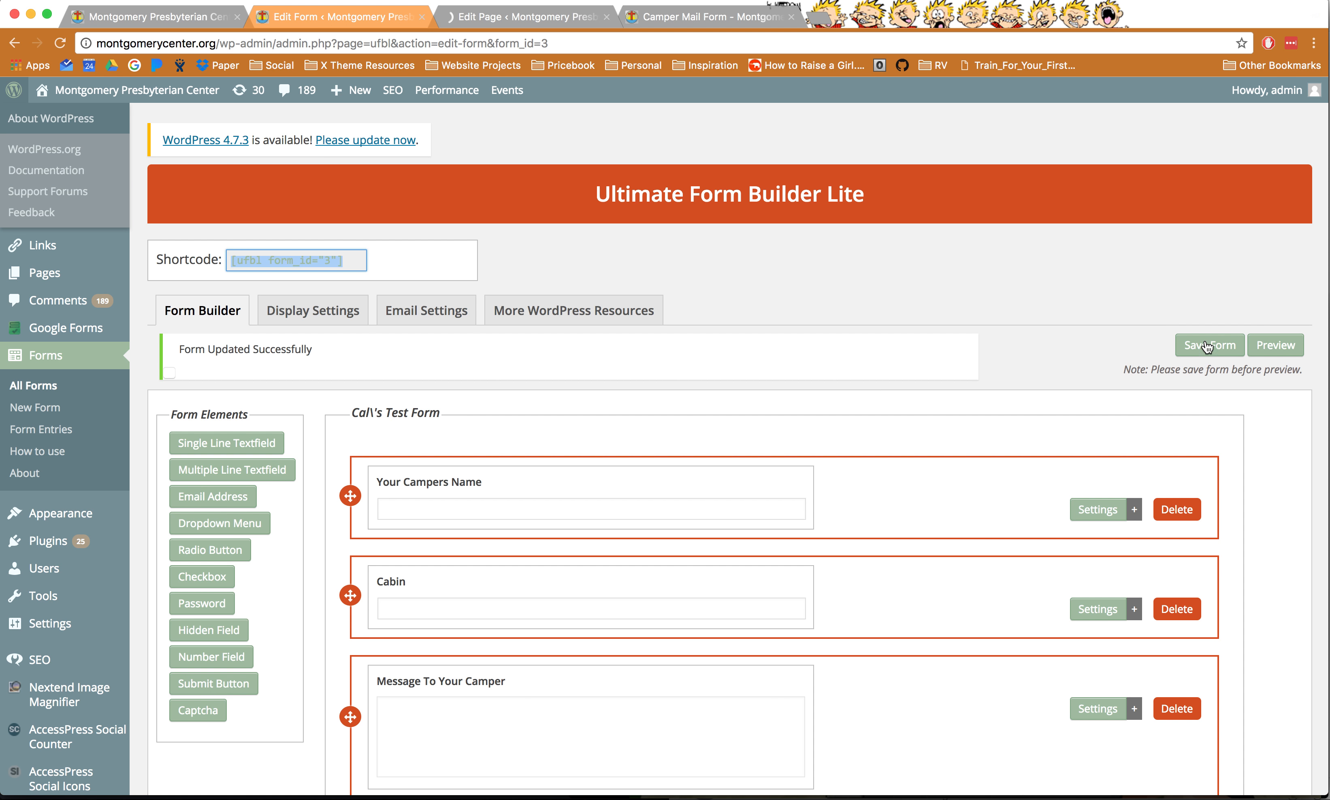
pyautogui.click(44, 356)
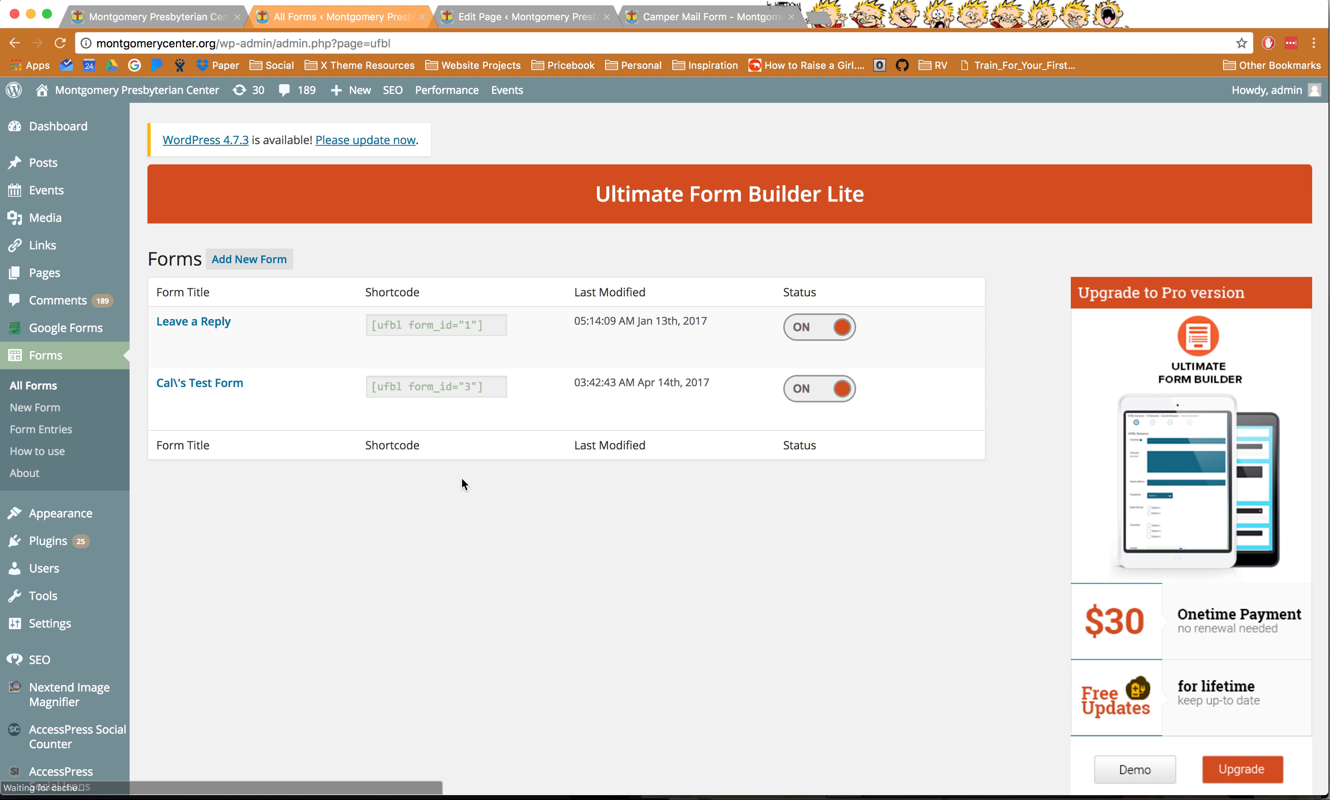
pyautogui.moveTo(421, 393)
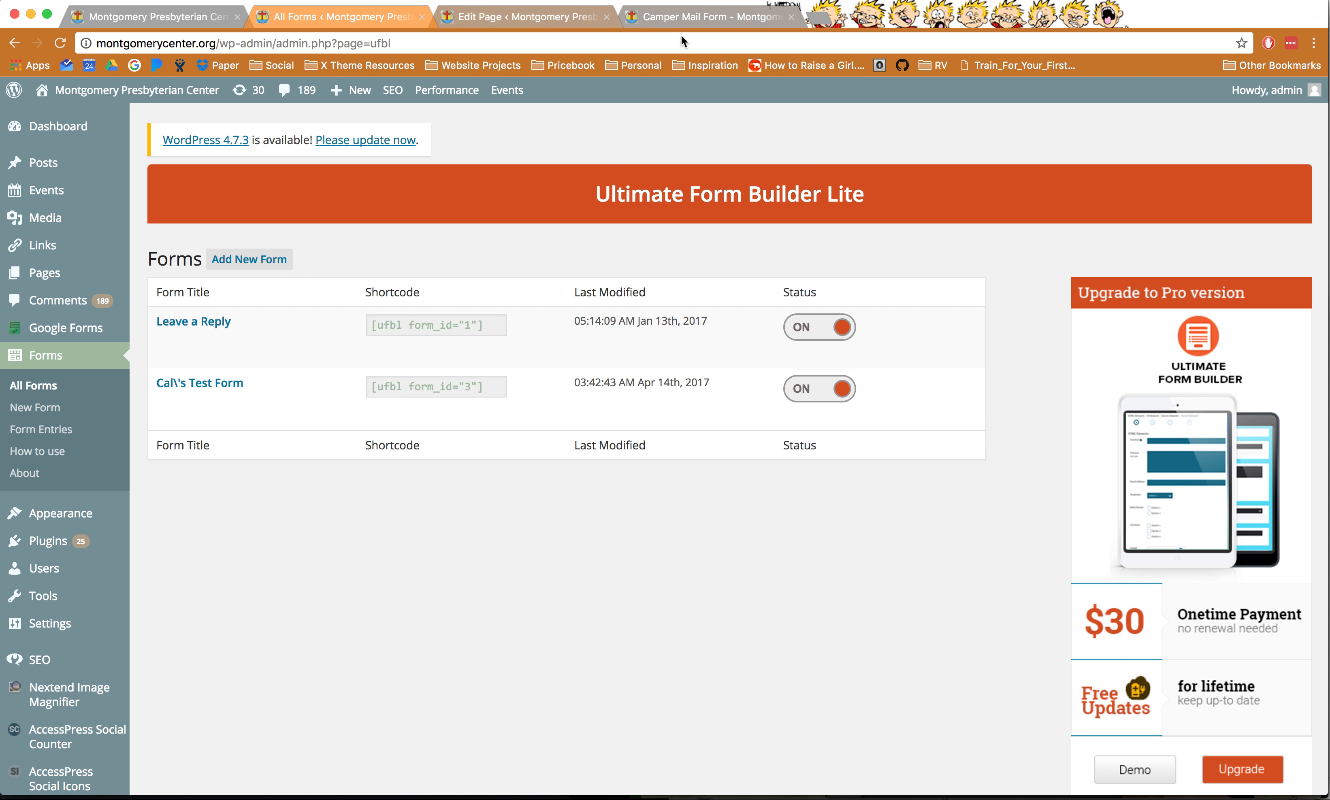
pyautogui.press('super+Tab')
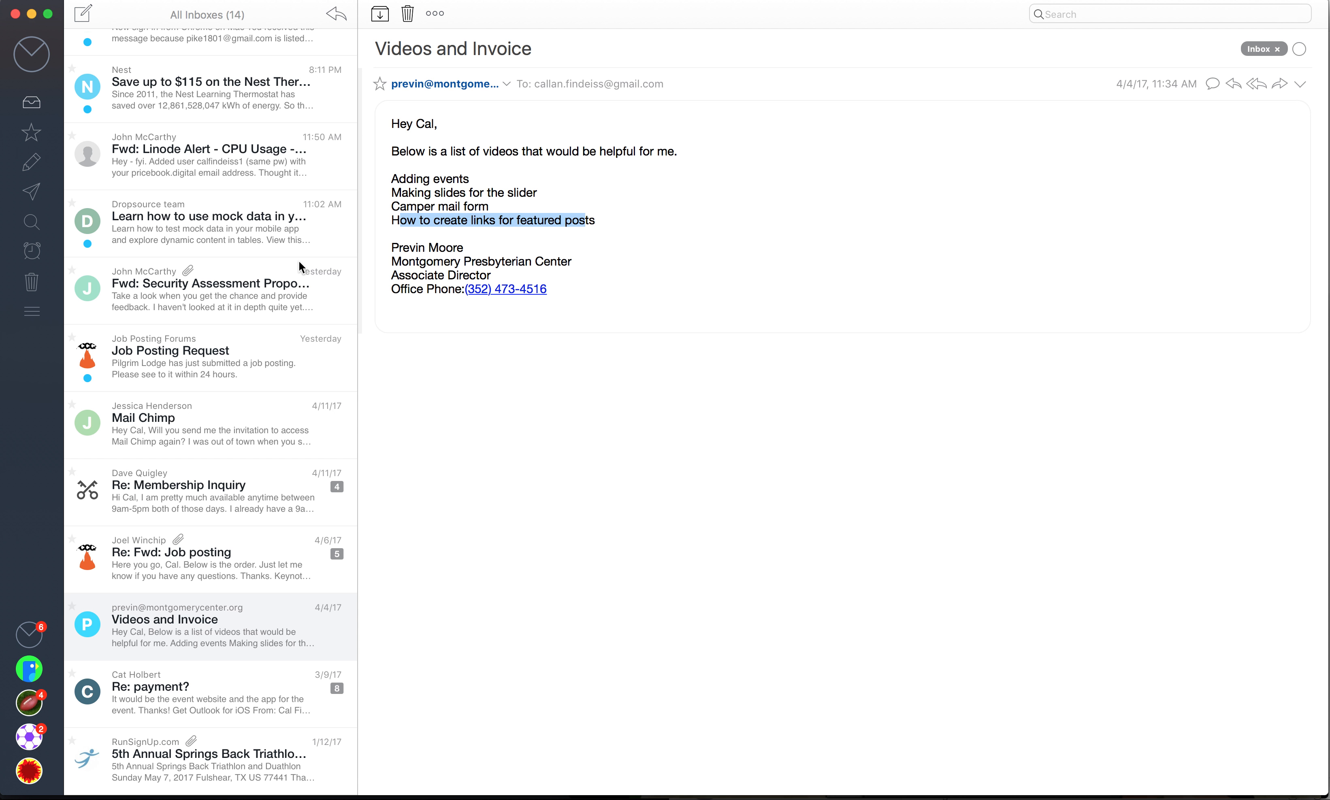
pyautogui.press('super+Tab')
pyautogui.click(187, 15)
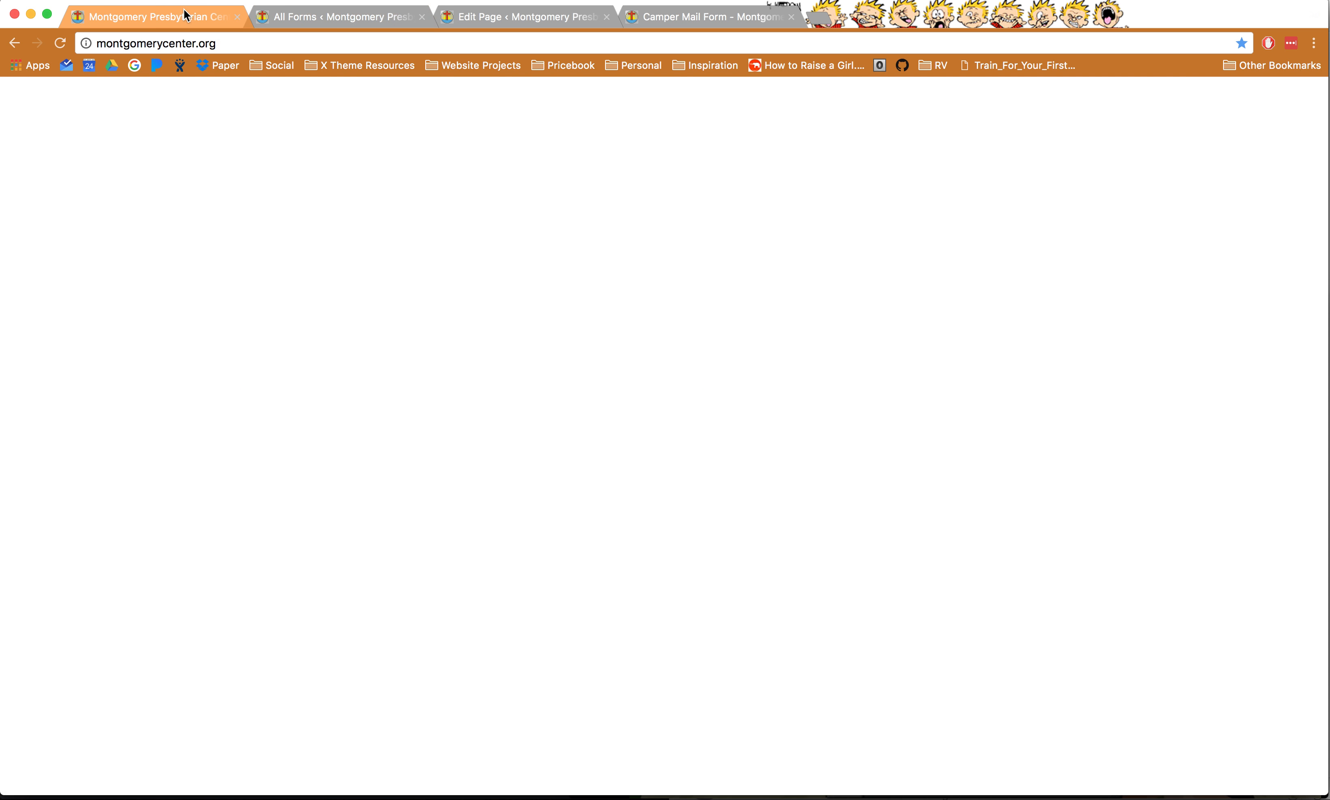